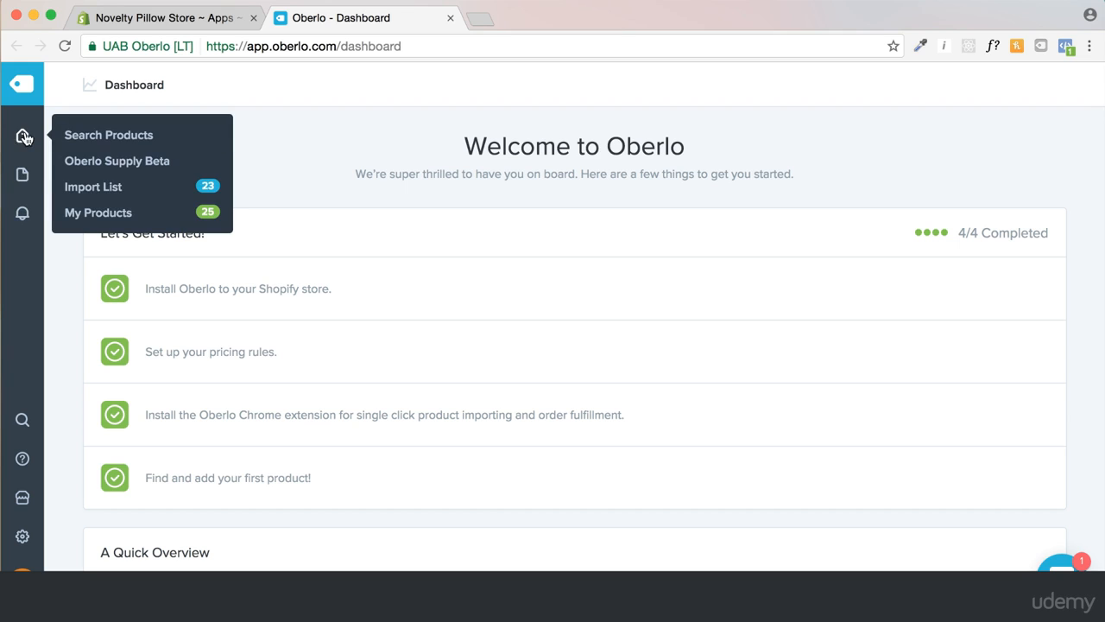
Open the list of imported products and open the Fruity Pitaya Plush in Shopify
click(98, 213)
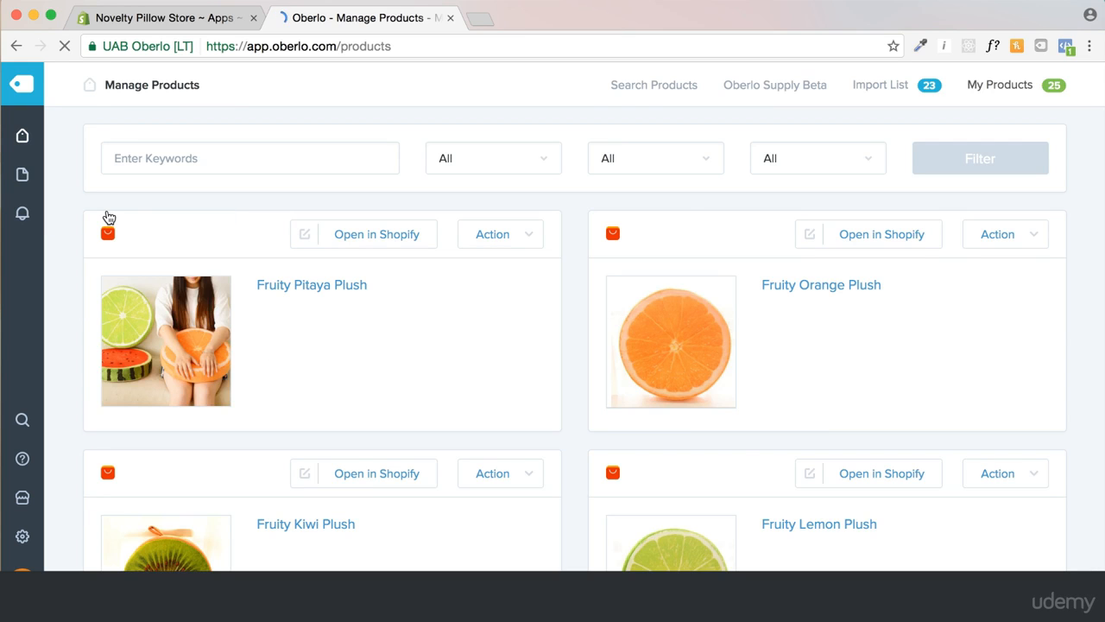
mouse_move(26, 138)
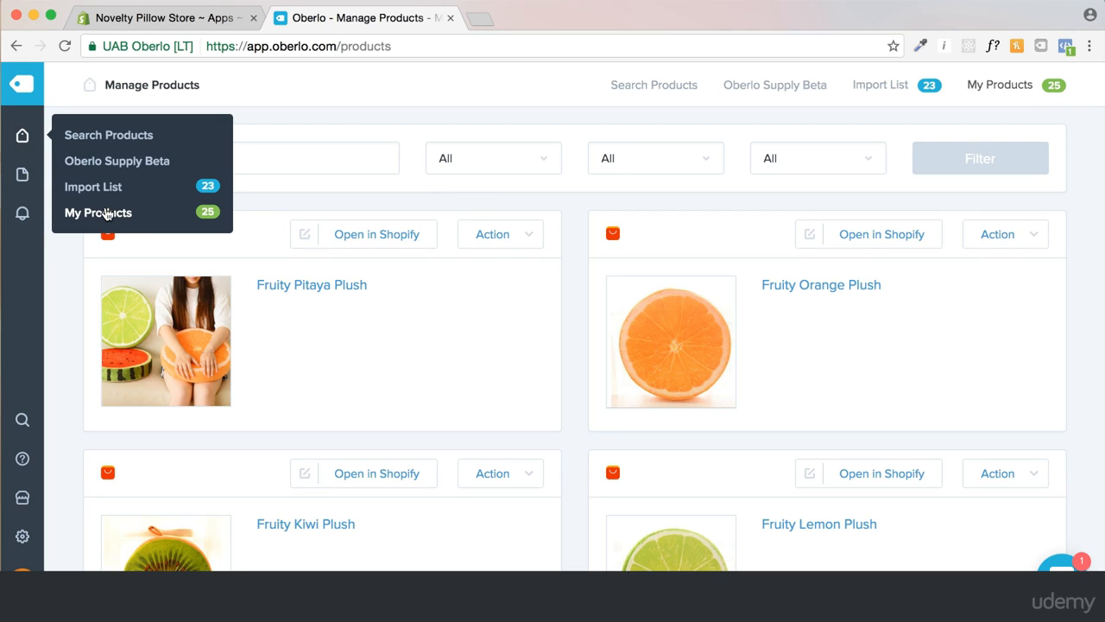
scroll(501, 325, down, 1)
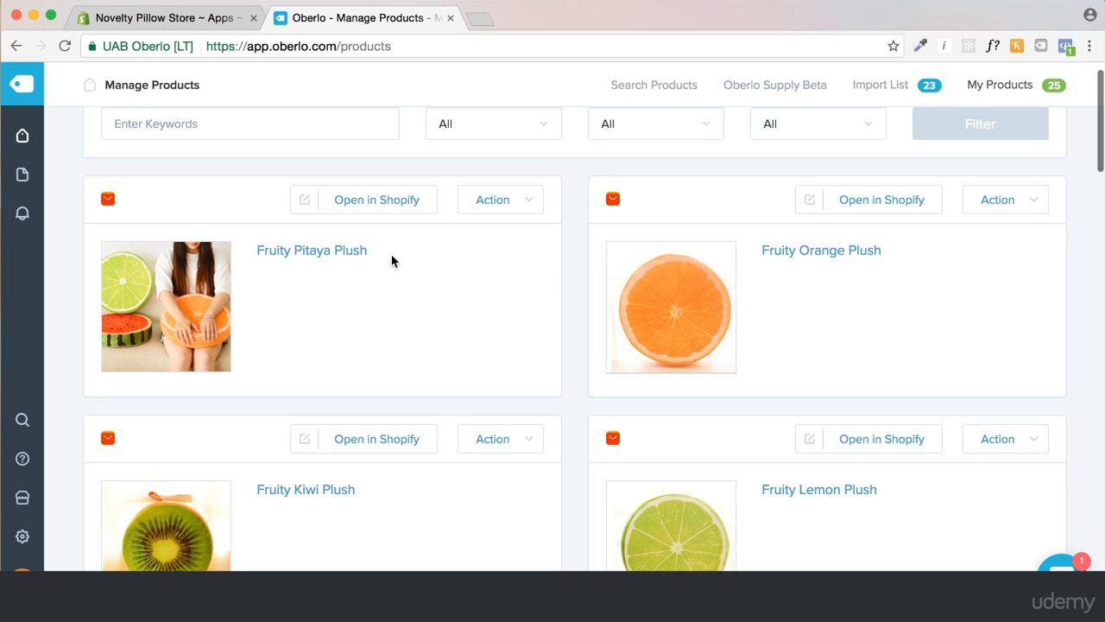
scroll(392, 204, up, 1)
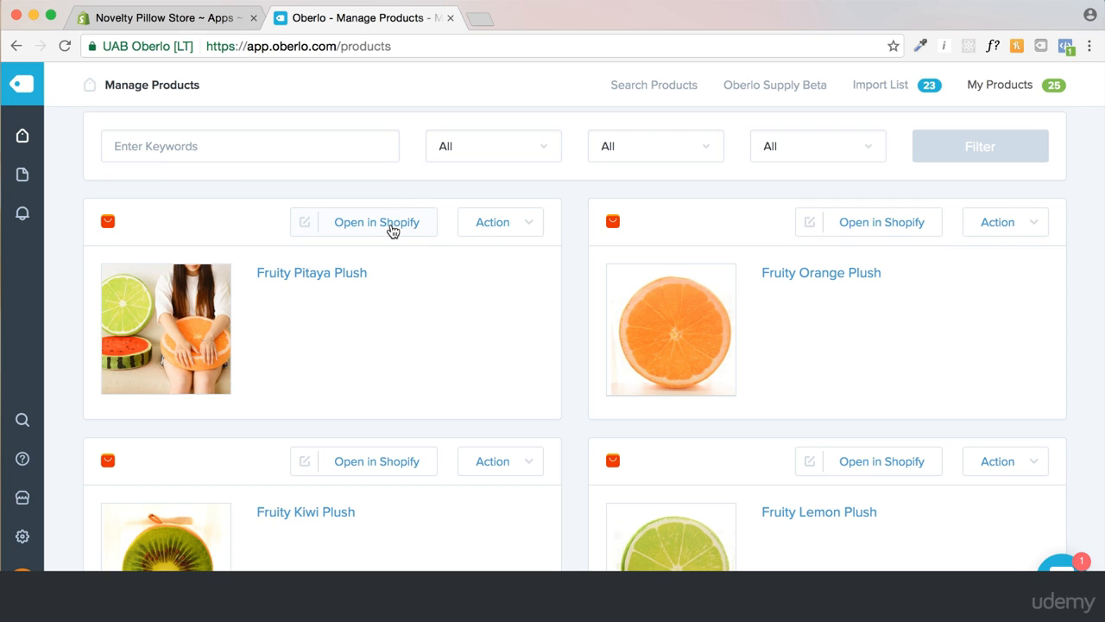
scroll(409, 252, up, 1)
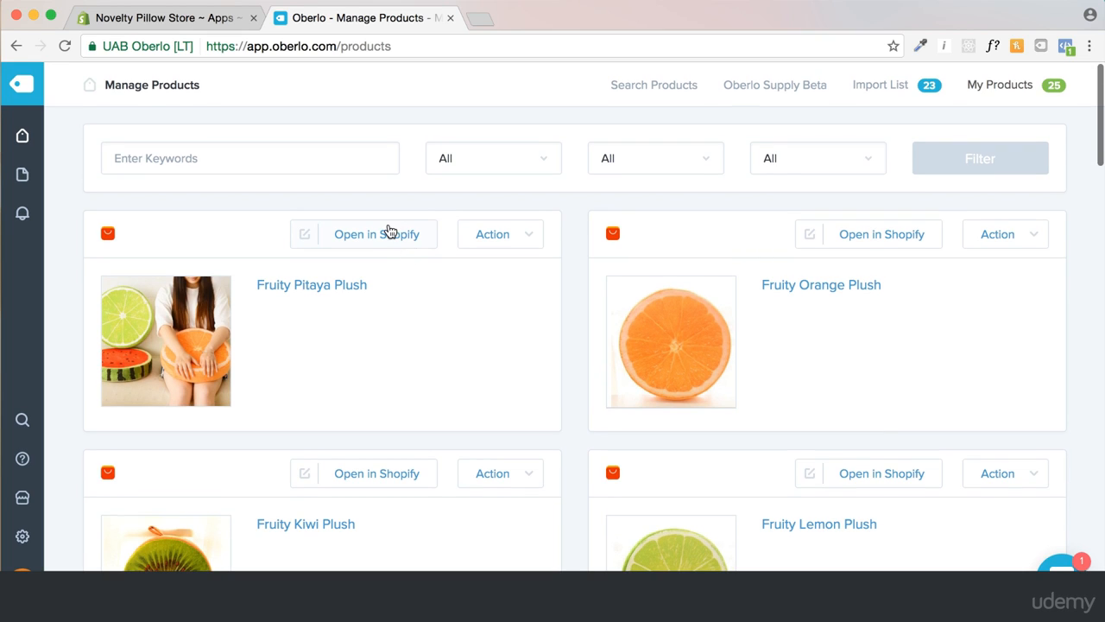
click(362, 238)
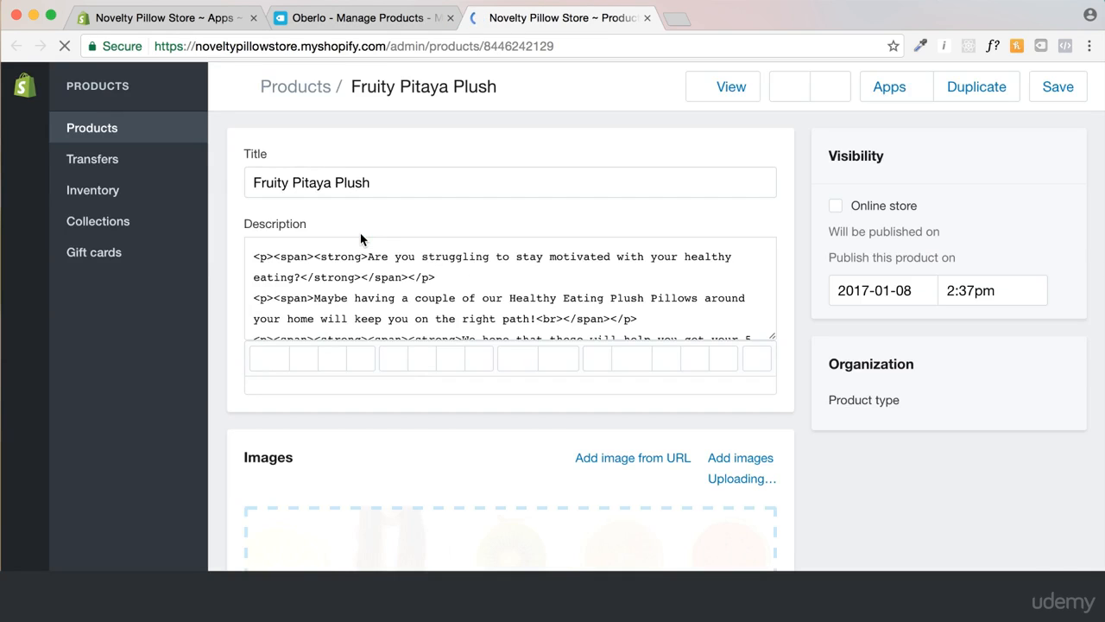
Examine the product's pricing, inventory and variants, and the page title in its search engine listing preview
scroll(787, 375, down, 15)
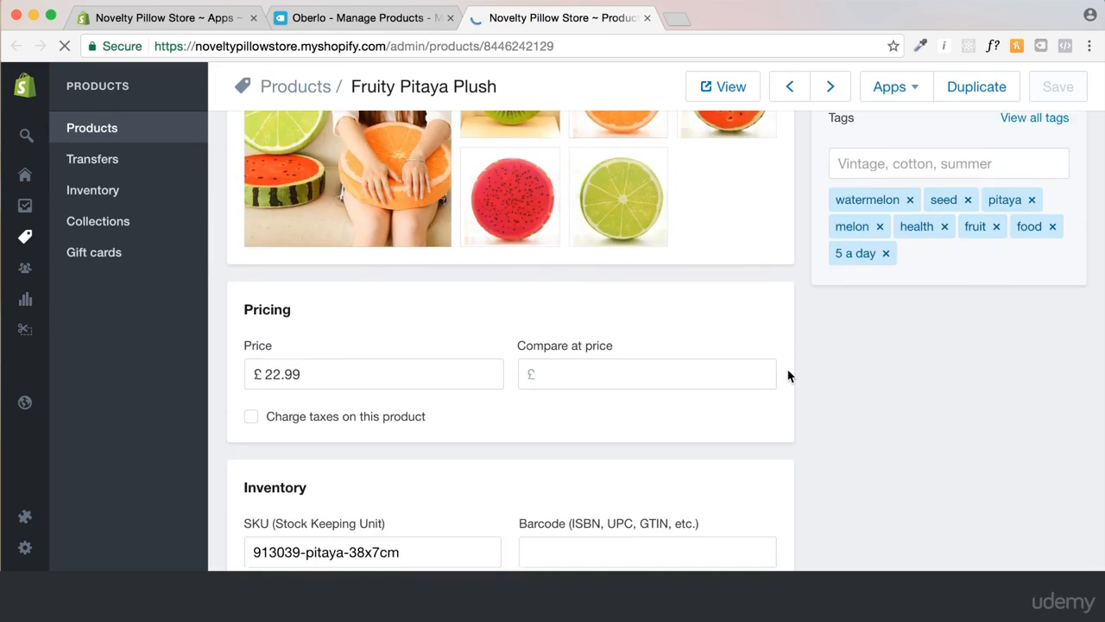
scroll(789, 377, down, 4)
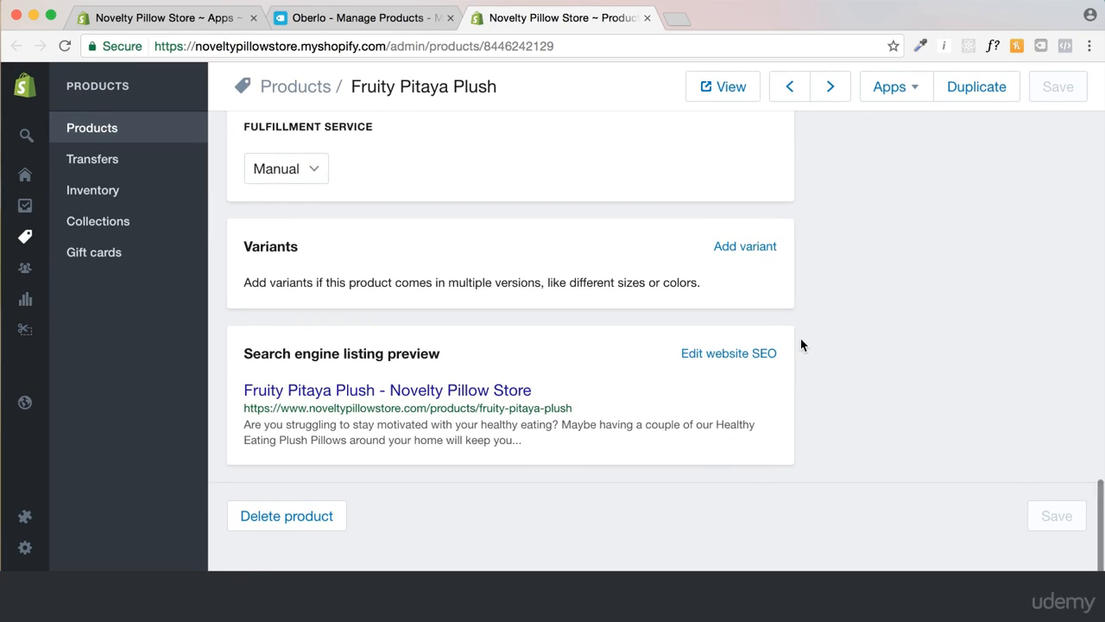
scroll(688, 347, up, 1)
scroll(687, 347, down, 1)
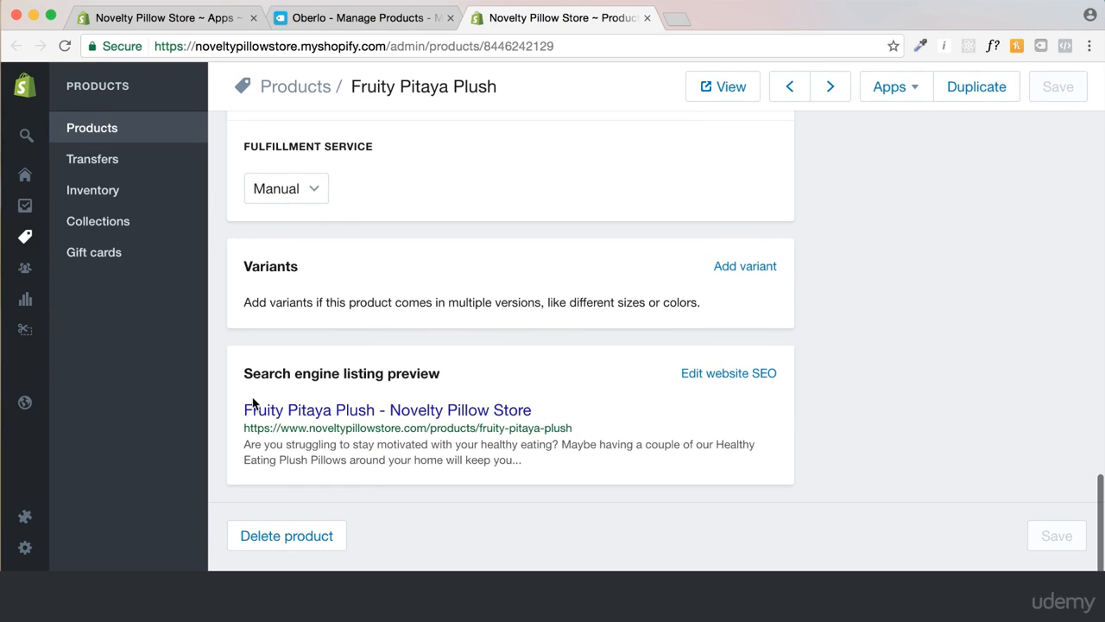
drag(542, 412, 375, 411)
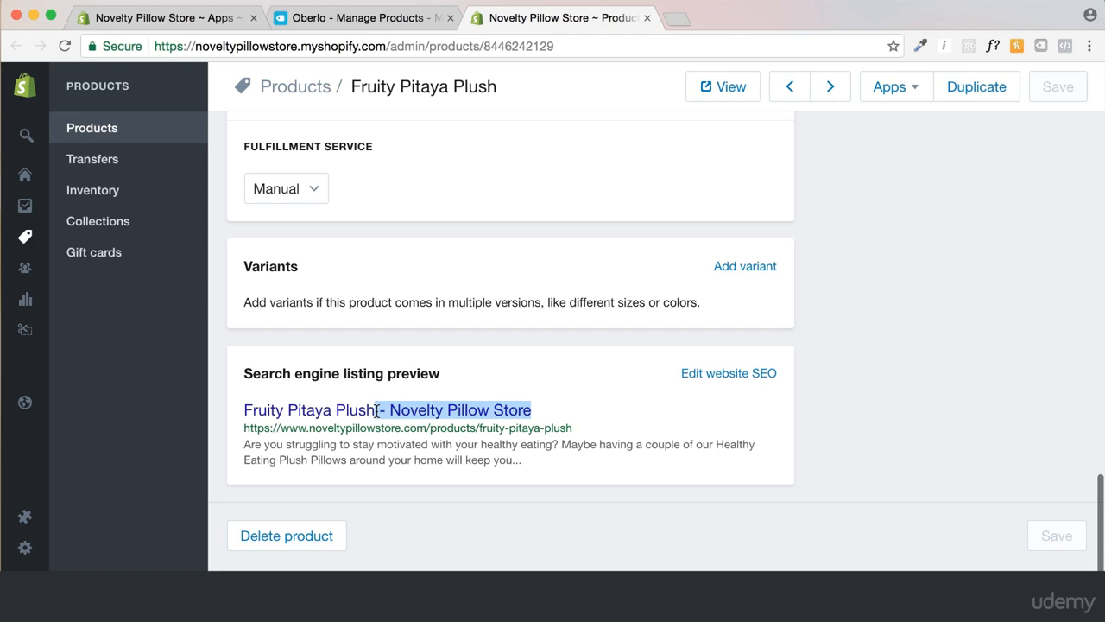
click(589, 412)
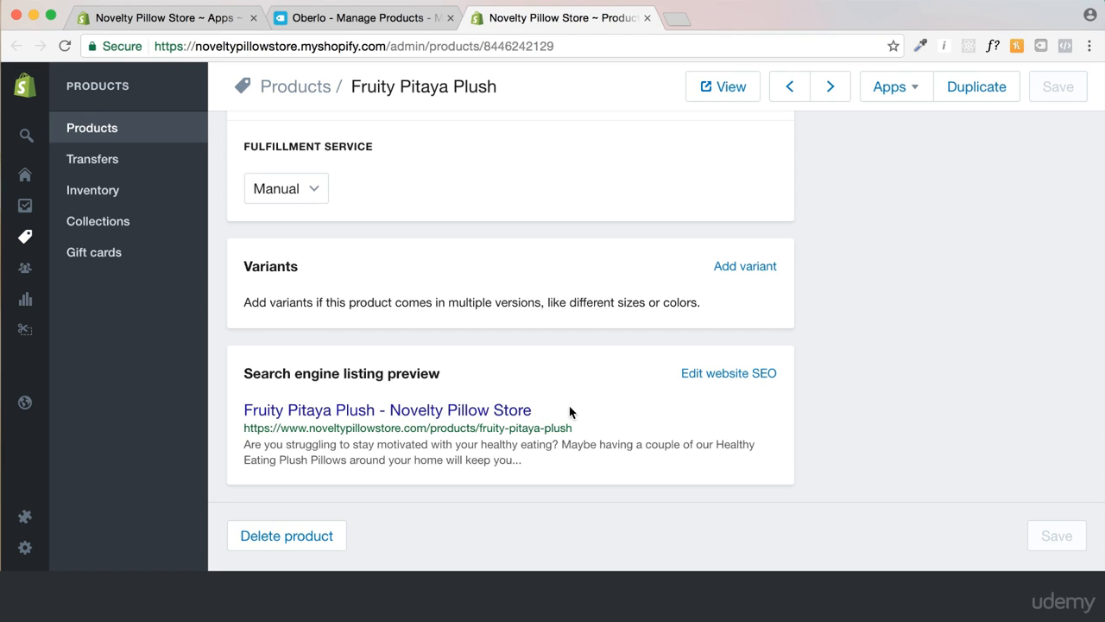
scroll(557, 418, up, 1)
drag(542, 424, 369, 422)
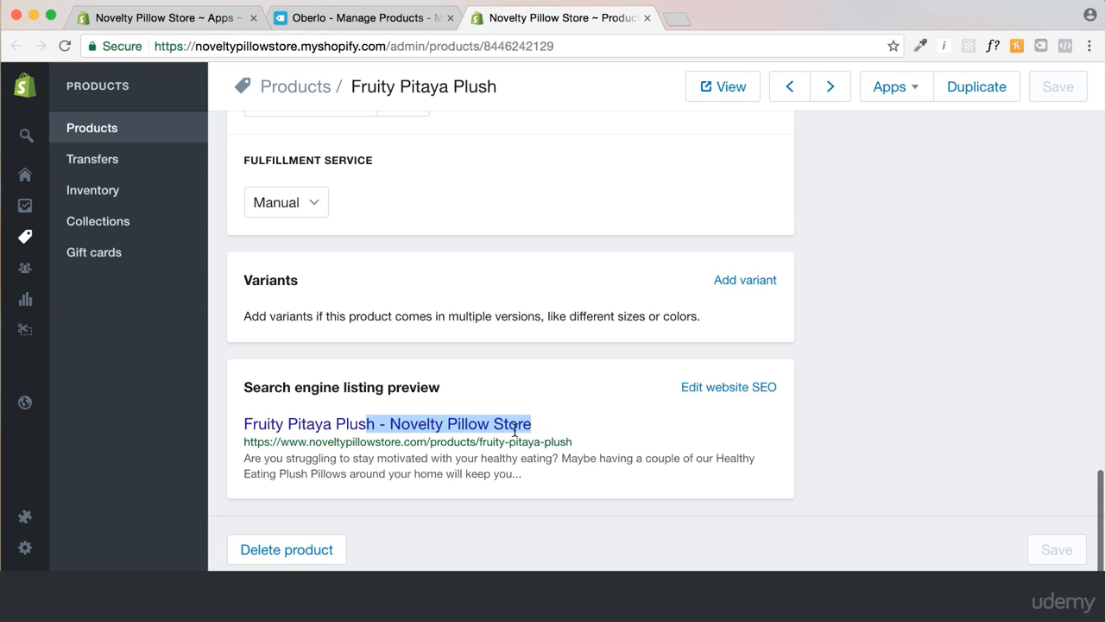
click(549, 425)
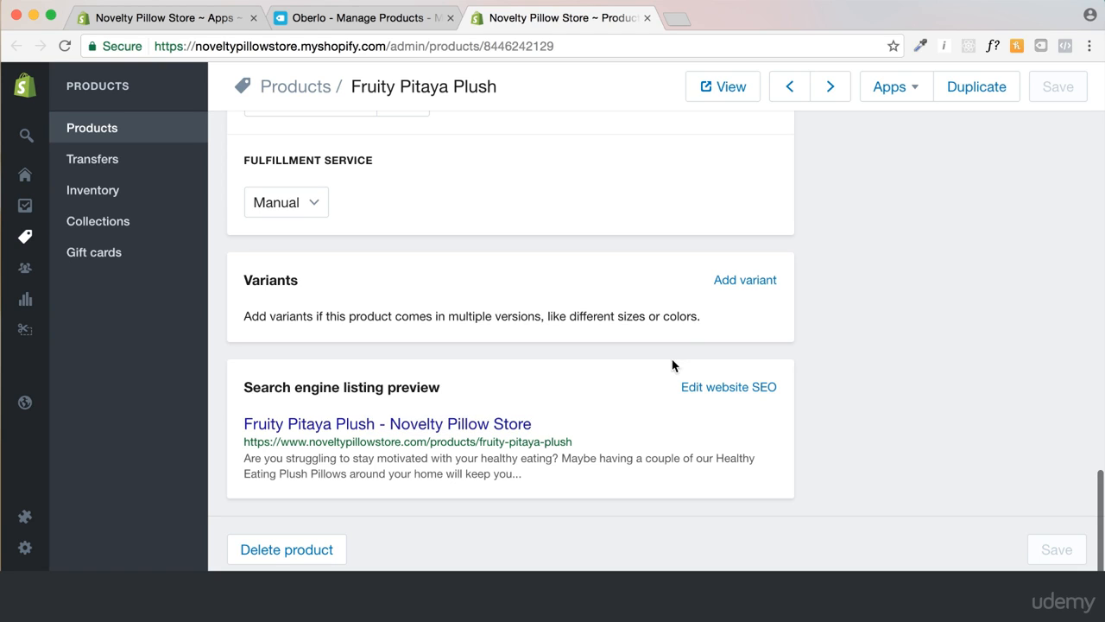
Remove the blank line above the bullet list in the product description and save the product
scroll(672, 366, up, 15)
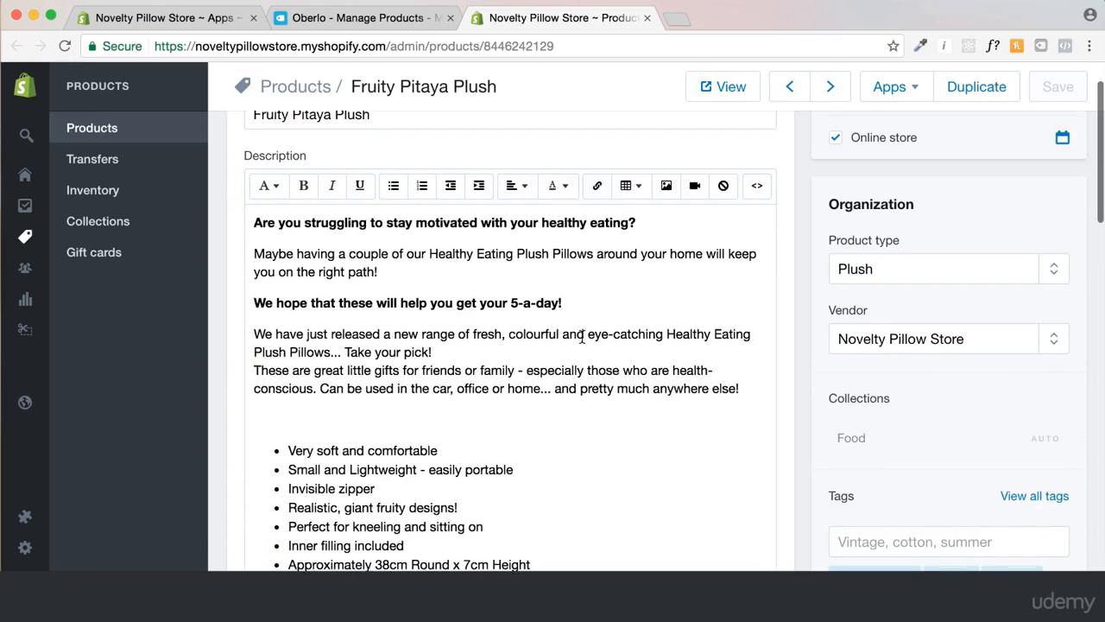
click(407, 406)
key(BackSpace)
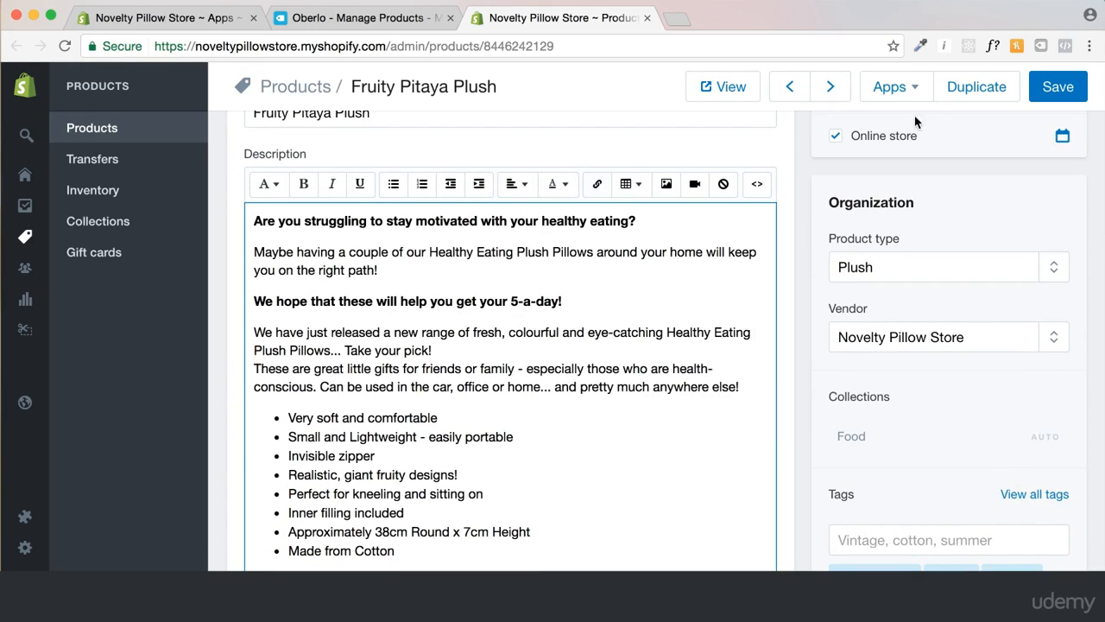
click(1057, 86)
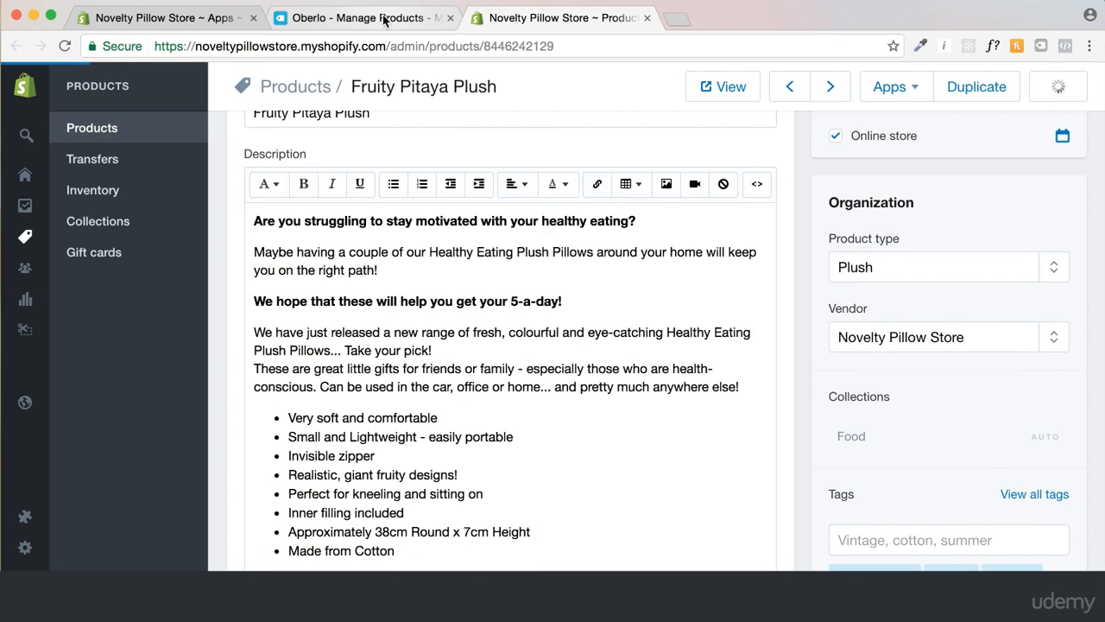
Review the whole product page from title to search engine listing, and close it to return to Oberlo
scroll(498, 481, down, 20)
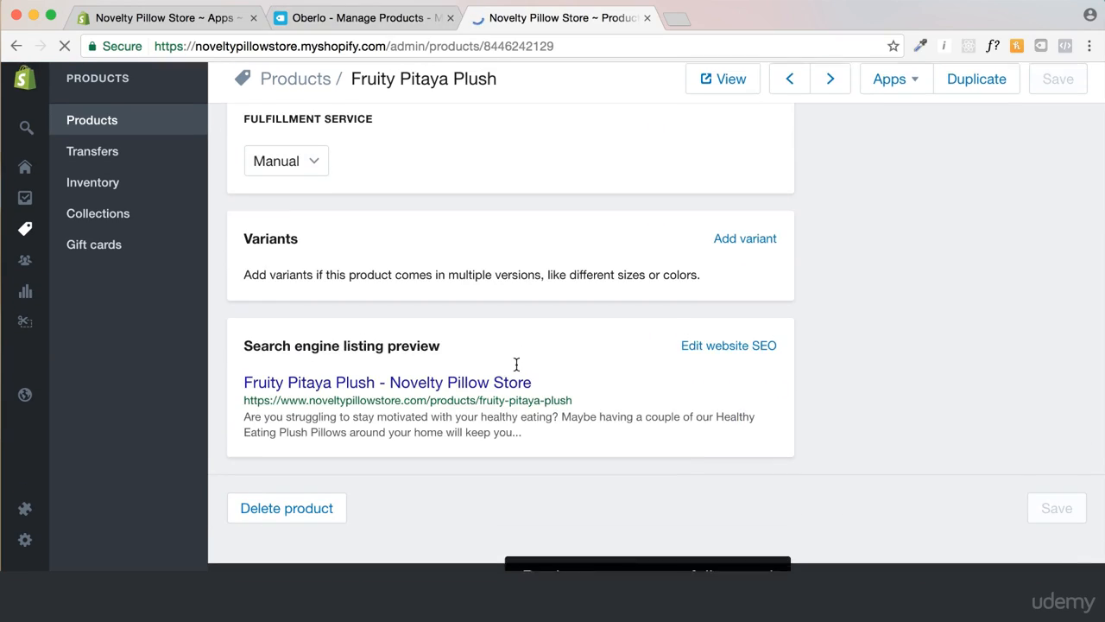
scroll(553, 242, up, 20)
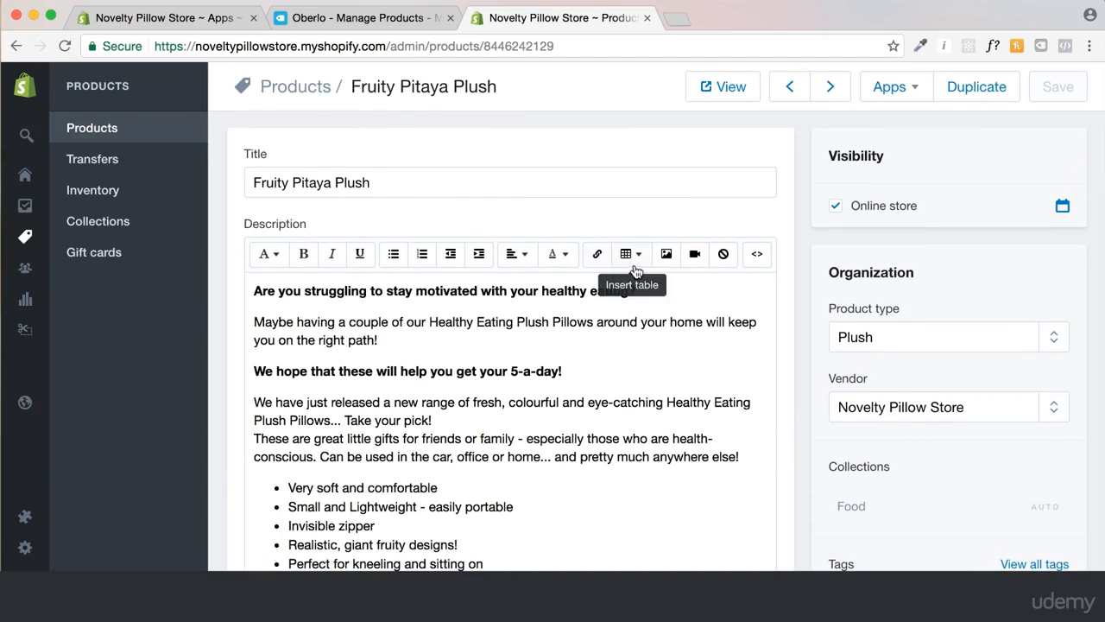
scroll(629, 279, down, 20)
scroll(637, 247, up, 12)
scroll(636, 250, up, 10)
scroll(537, 449, down, 20)
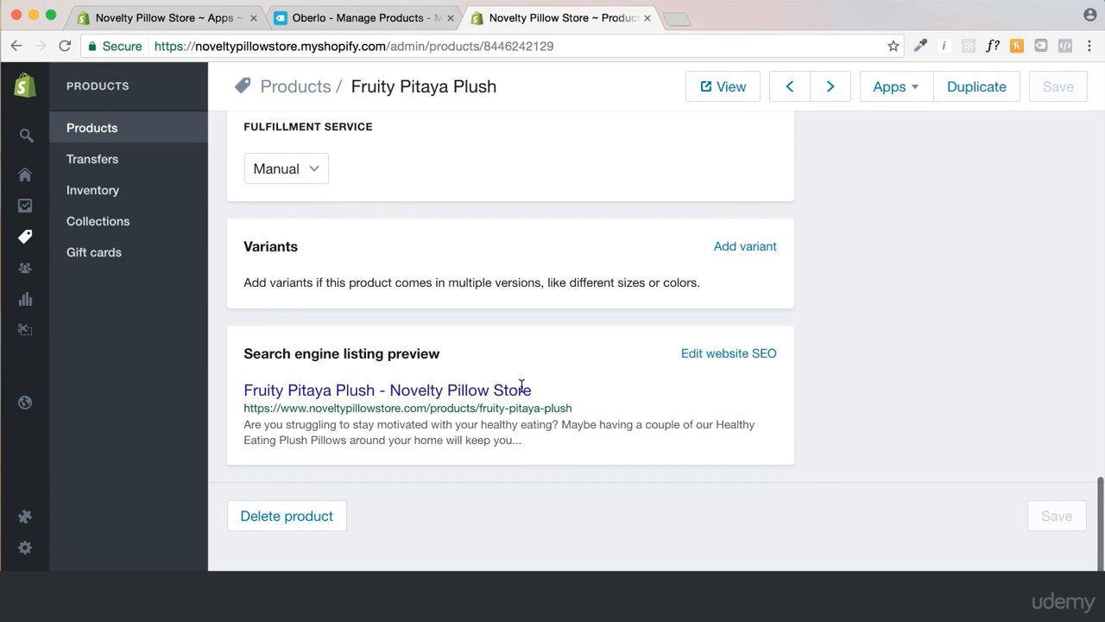
scroll(552, 266, up, 20)
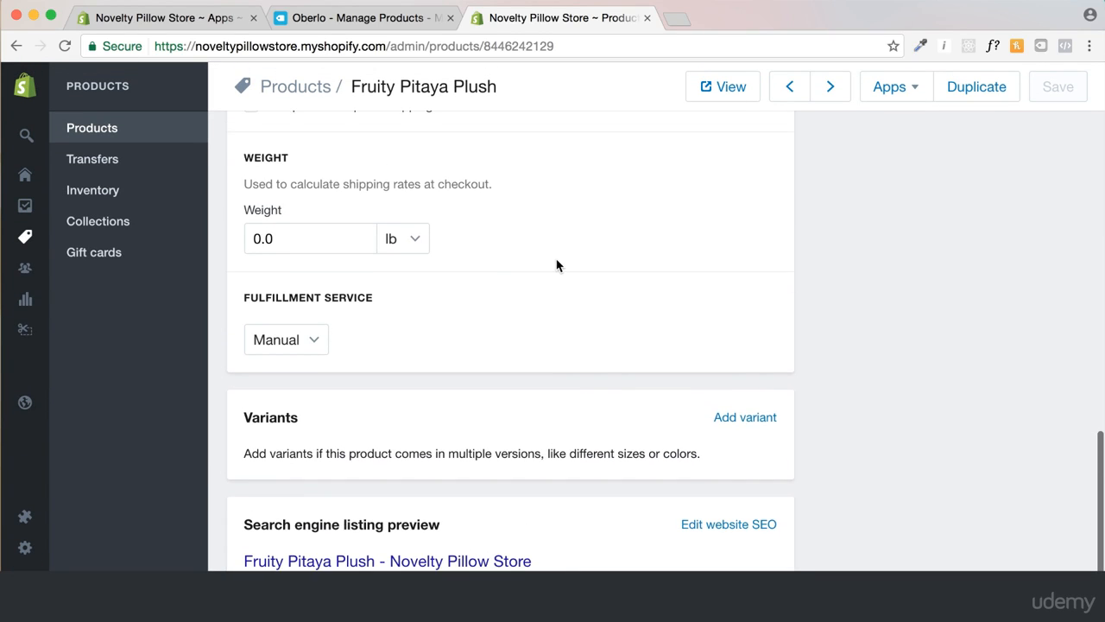
click(647, 18)
View the AliExpress supplier page of the Fruity Pitaya Plush and close it
scroll(536, 259, down, 1)
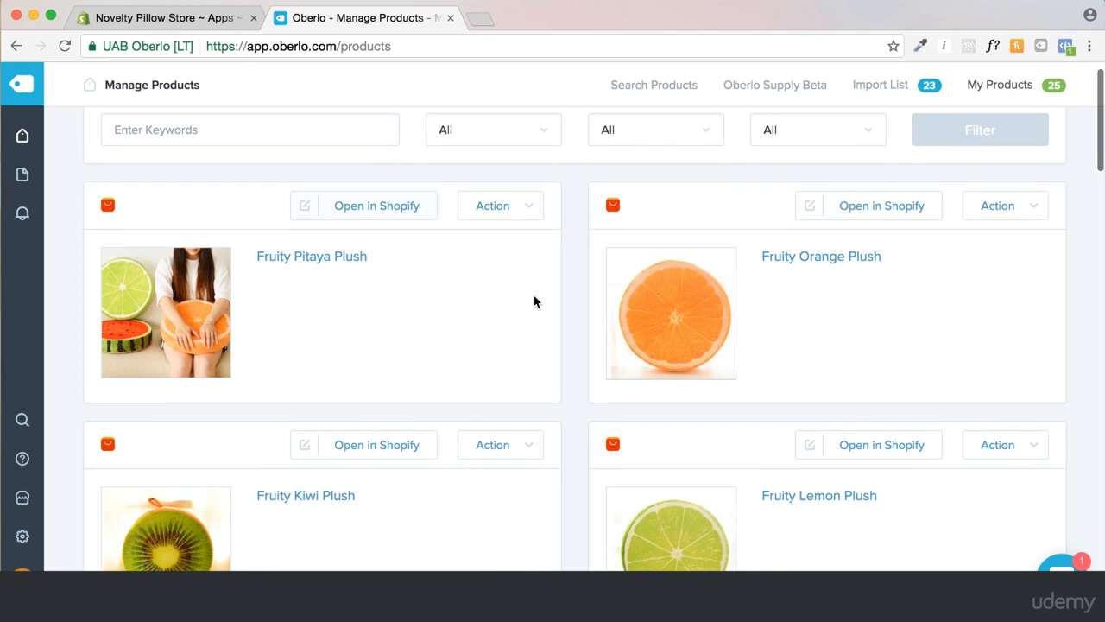
click(342, 259)
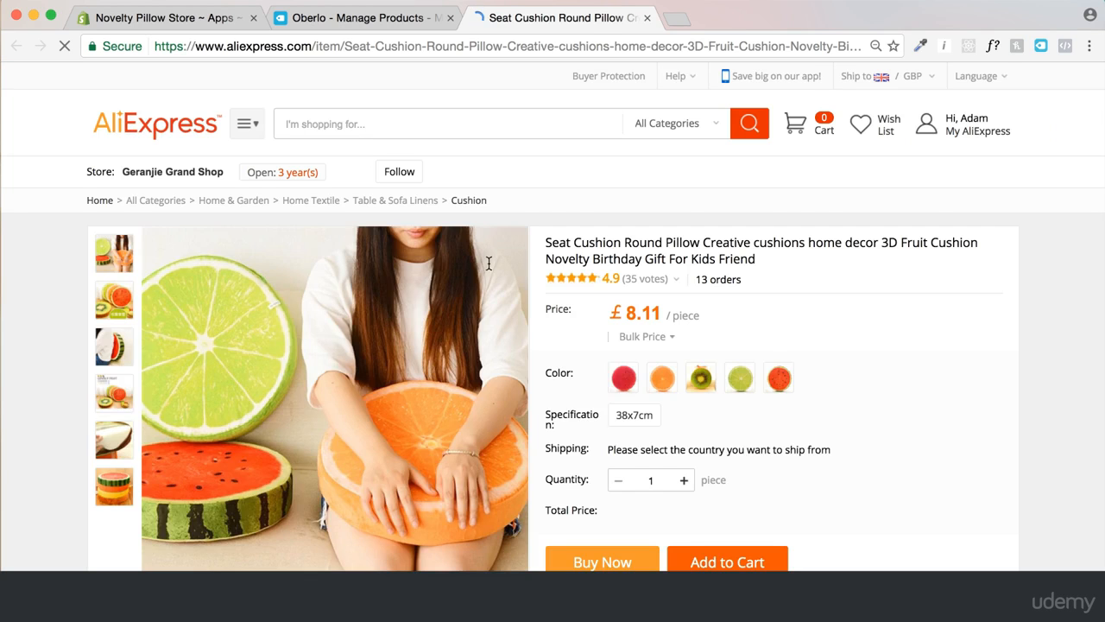
scroll(489, 263, down, 2)
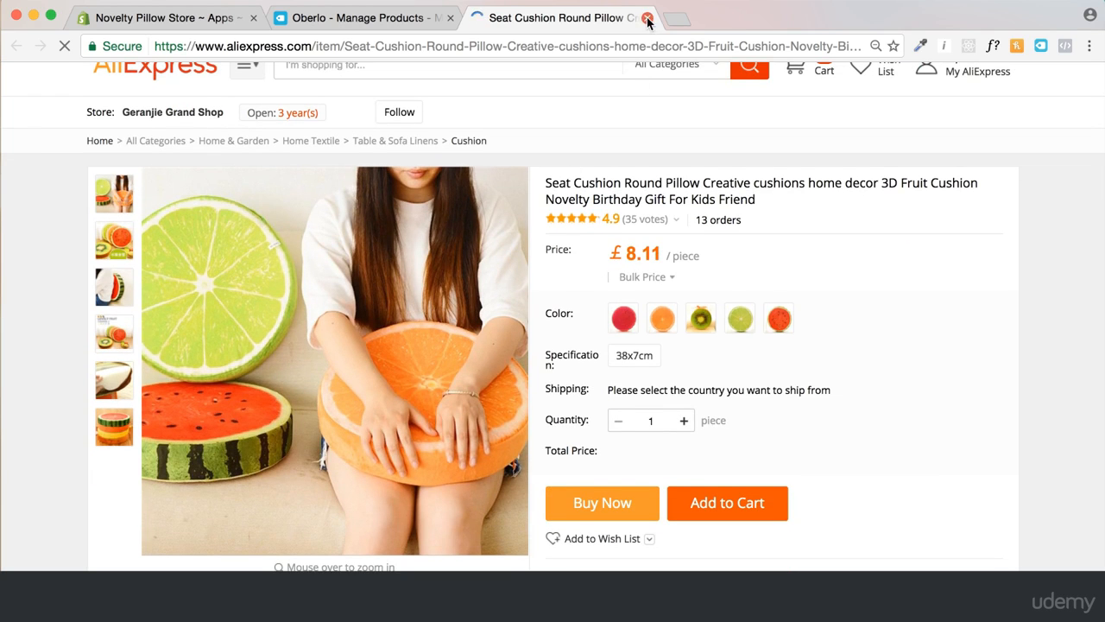
click(647, 19)
Browse the imported products and view the actions available for the Fruity Pitaya Plush
scroll(567, 294, down, 15)
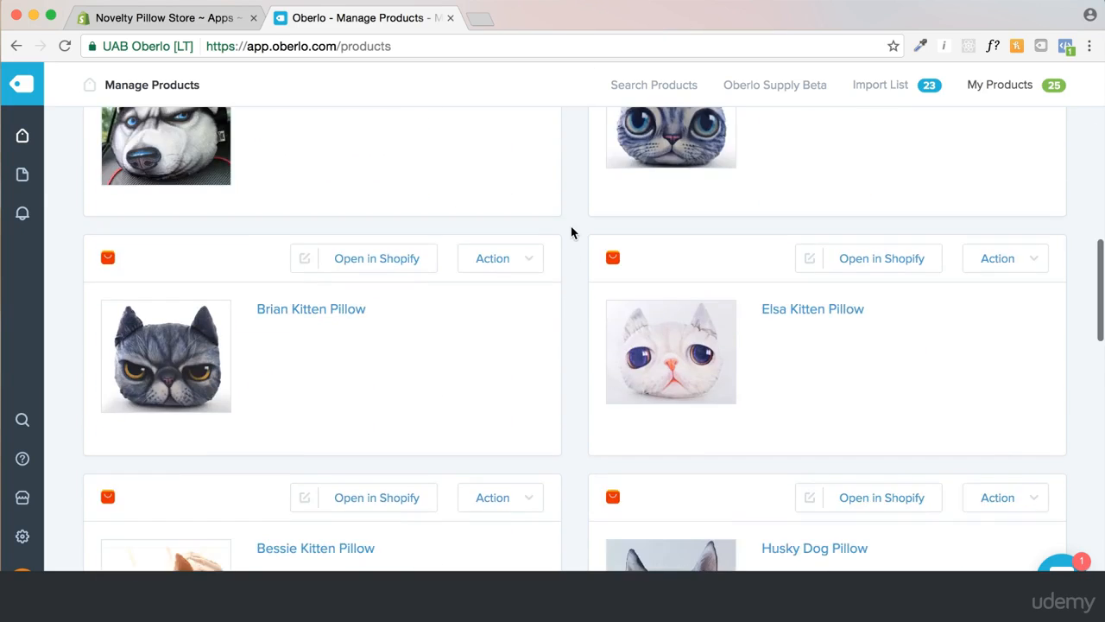
scroll(572, 233, up, 15)
click(518, 244)
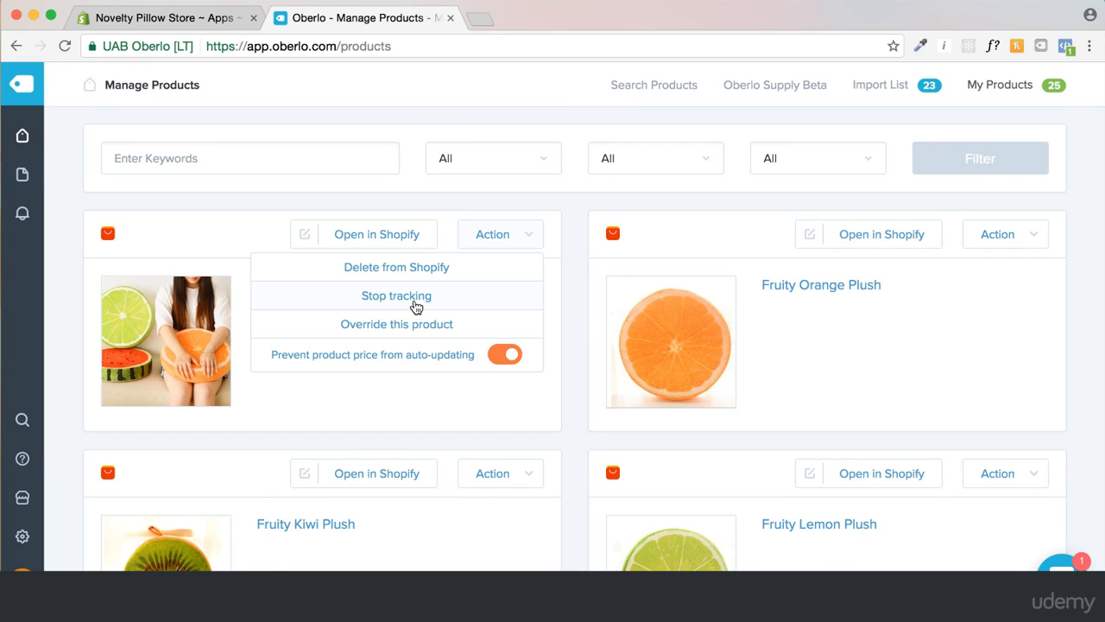
click(242, 235)
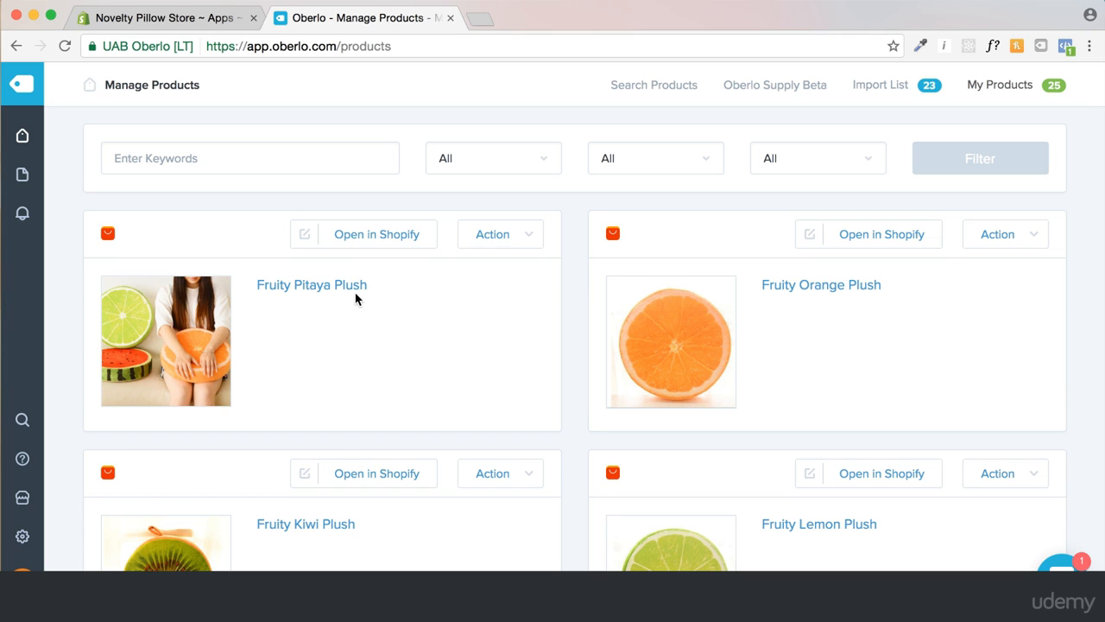
View the dialog for overriding the Fruity Pitaya Plush with another AliExpress product, and cancel it
click(486, 235)
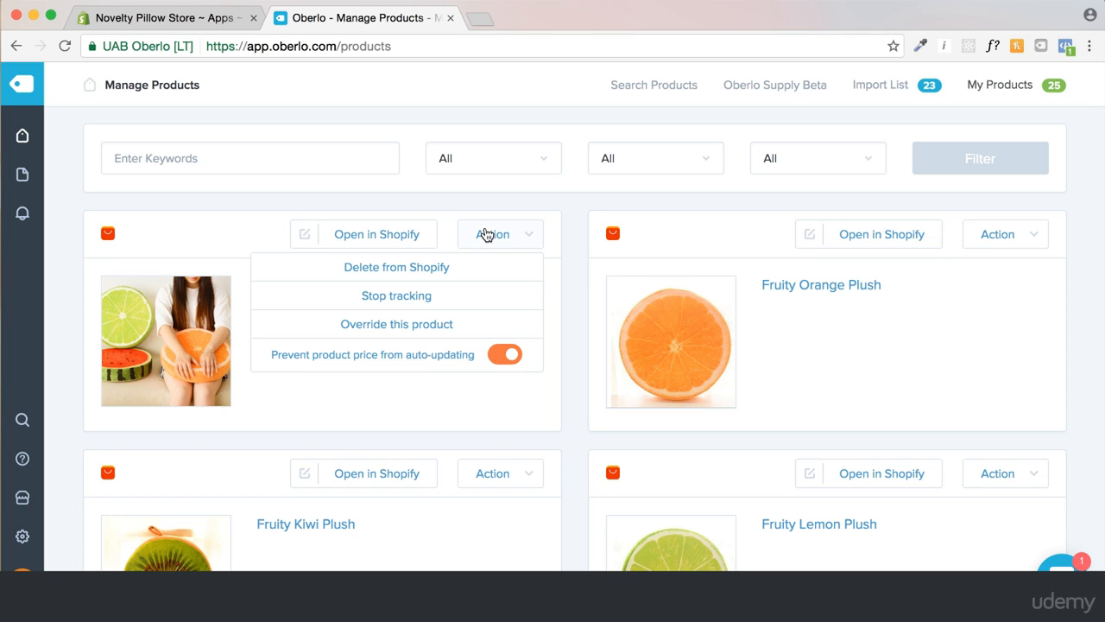
click(421, 333)
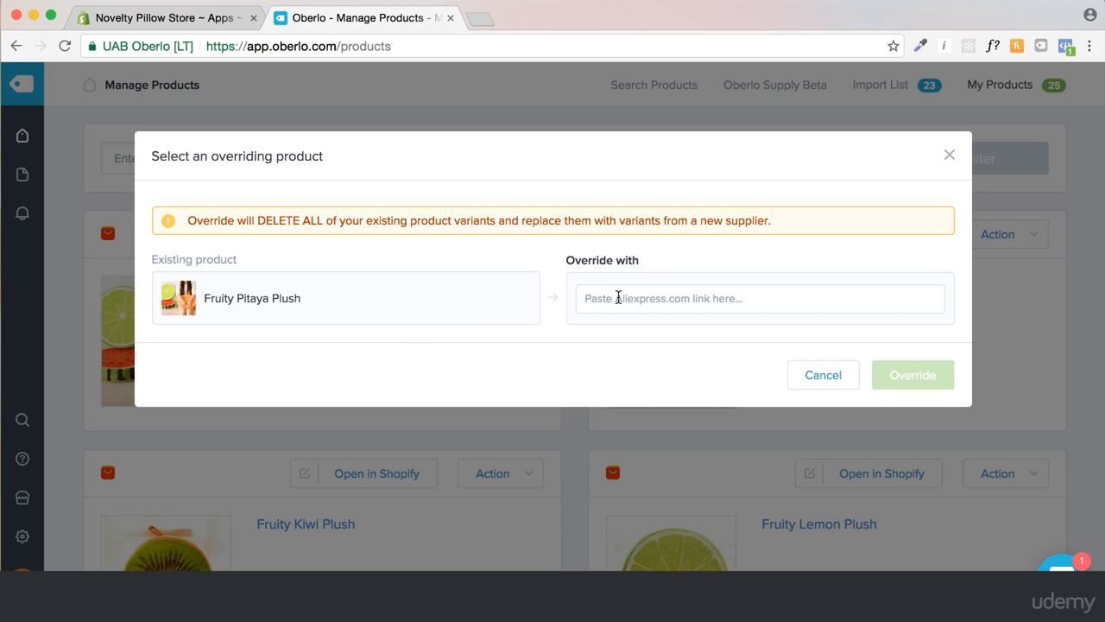
click(798, 306)
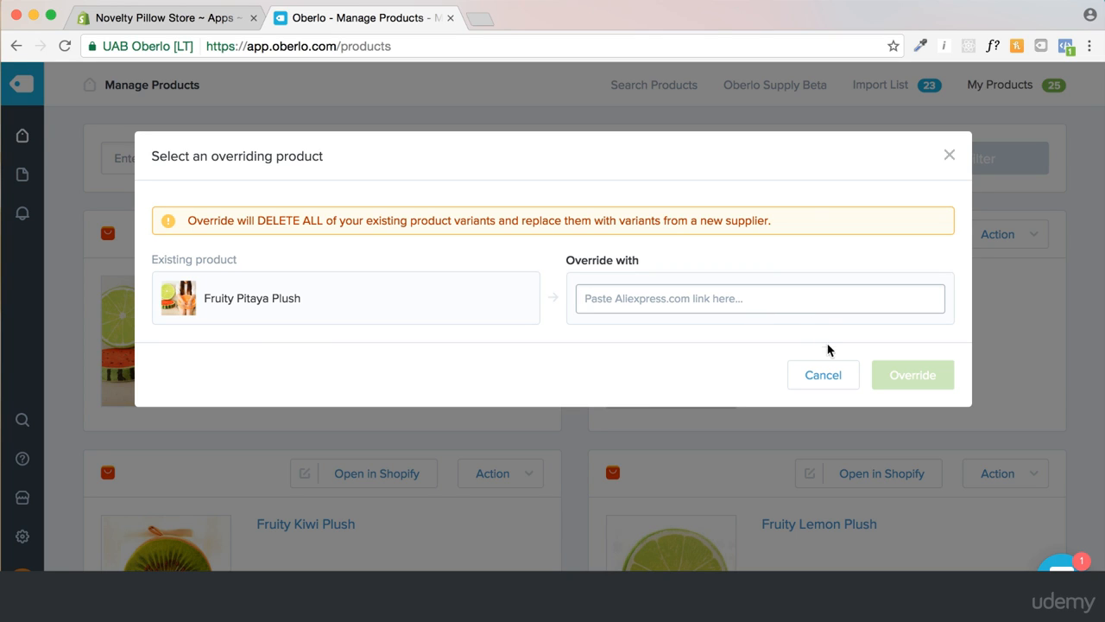
click(823, 377)
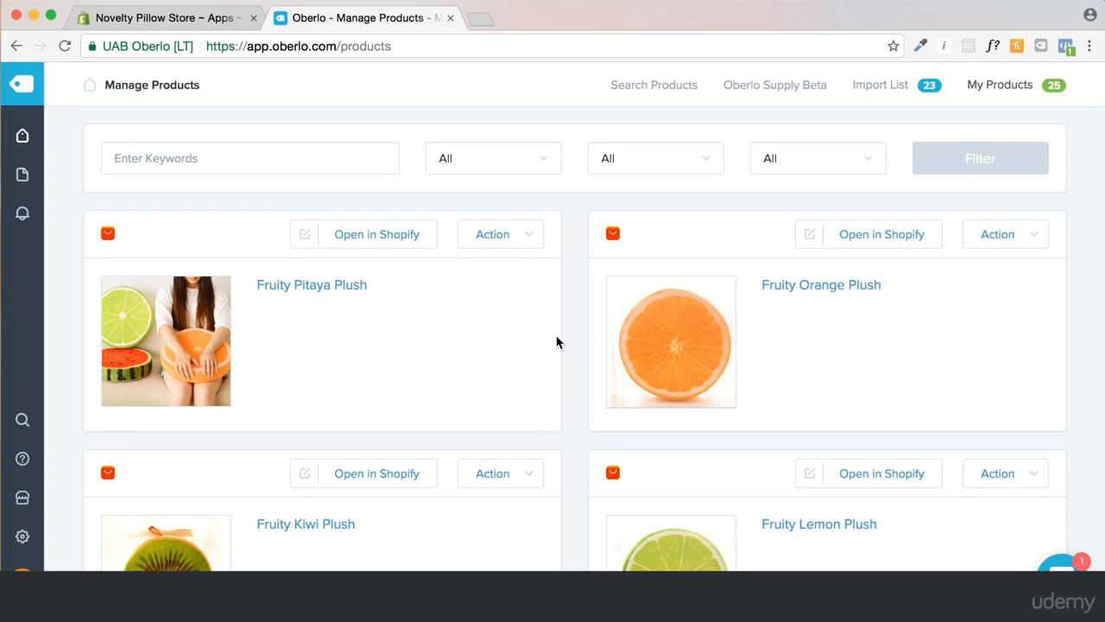
Check the price auto-update setting of the Fruity Pitaya Plush, and view its price on AliExpress before returning to Oberlo
click(521, 233)
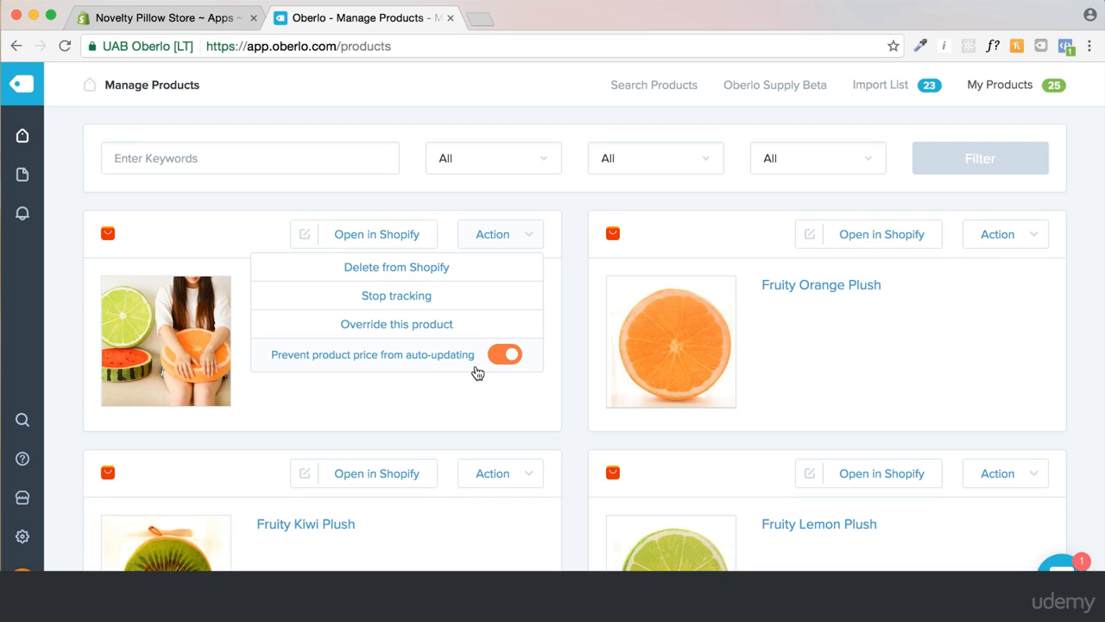
scroll(508, 363, down, 1)
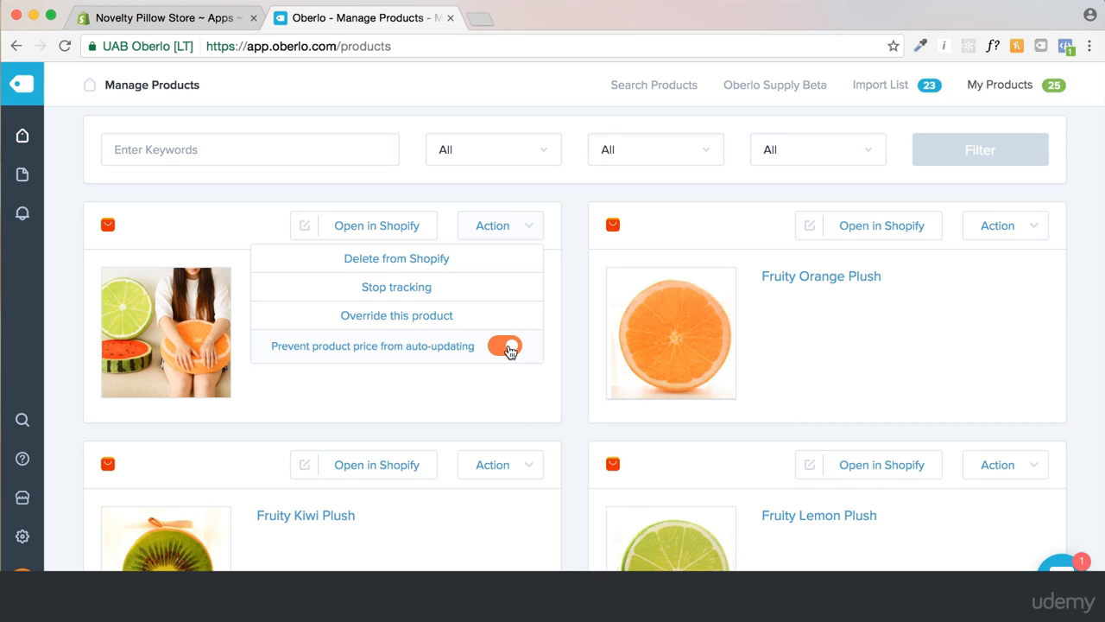
click(494, 393)
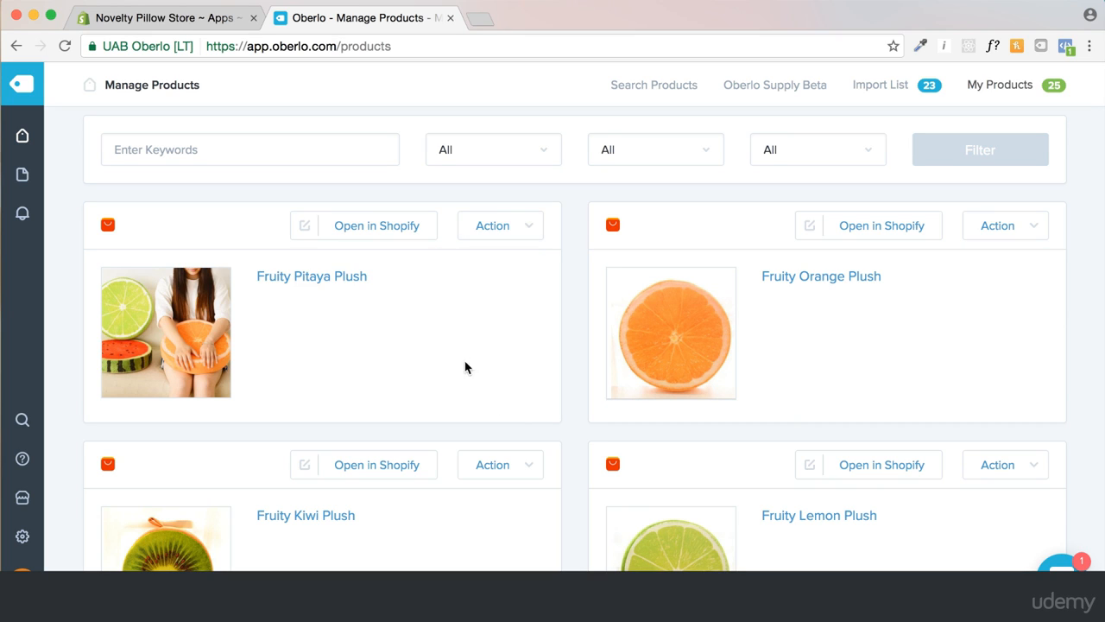
click(343, 281)
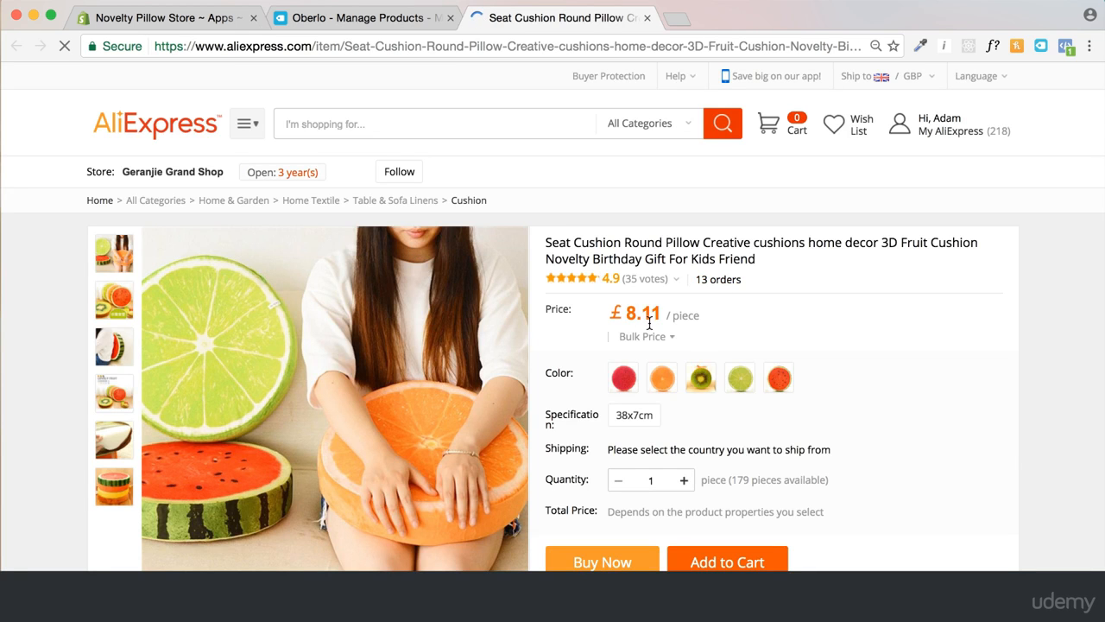
click(392, 19)
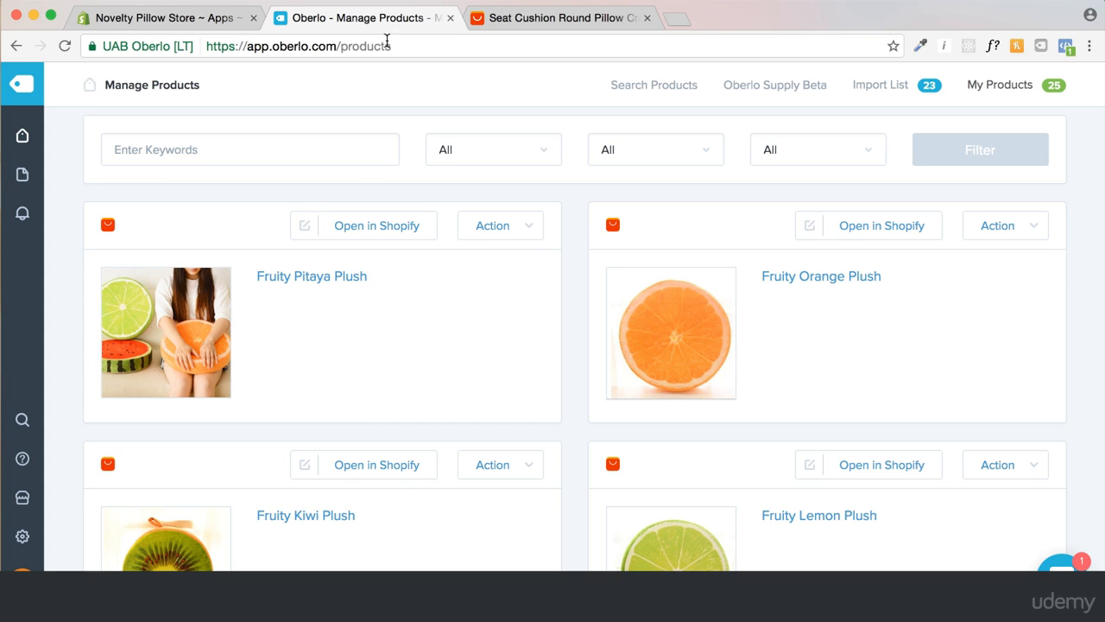
Check the actions available for the Fruity Pitaya Plush, and browse the imported products through to page 2
click(527, 226)
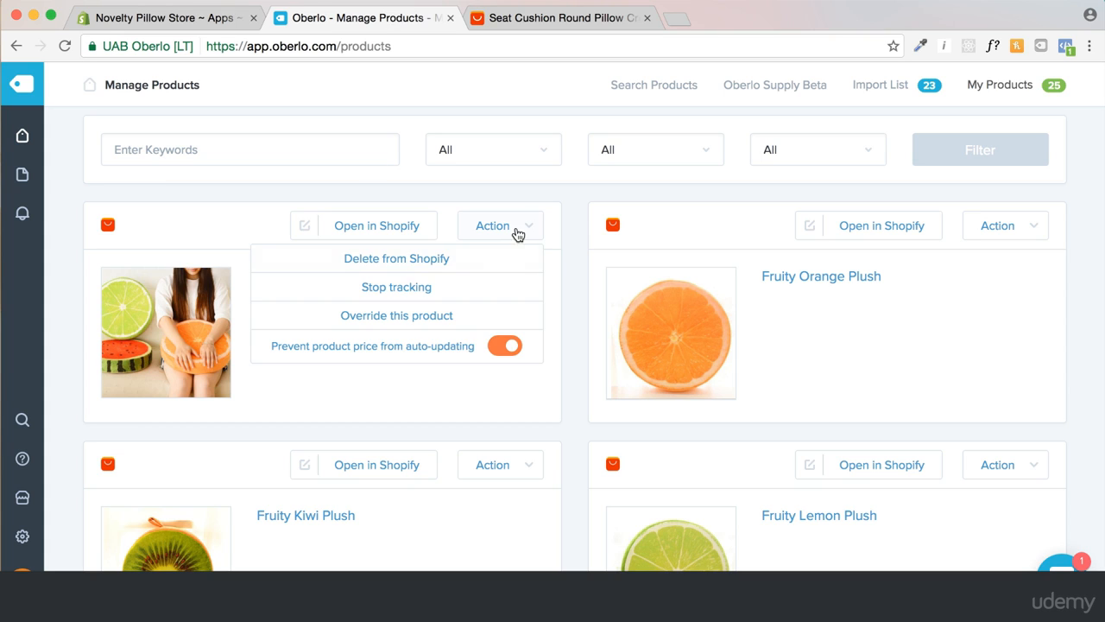
click(419, 384)
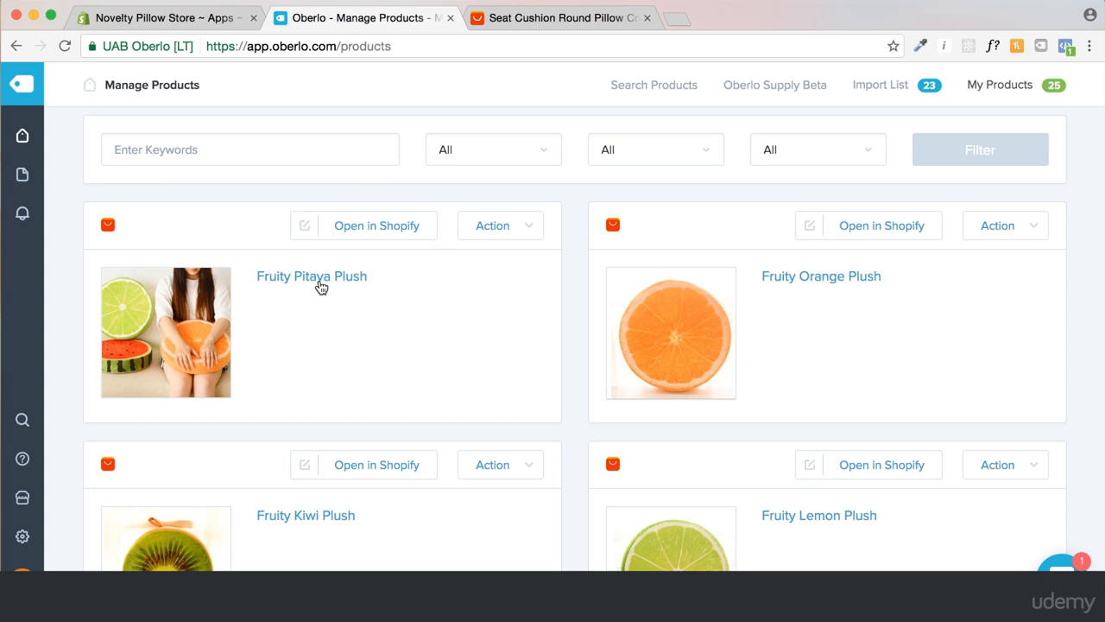
scroll(424, 287, up, 1)
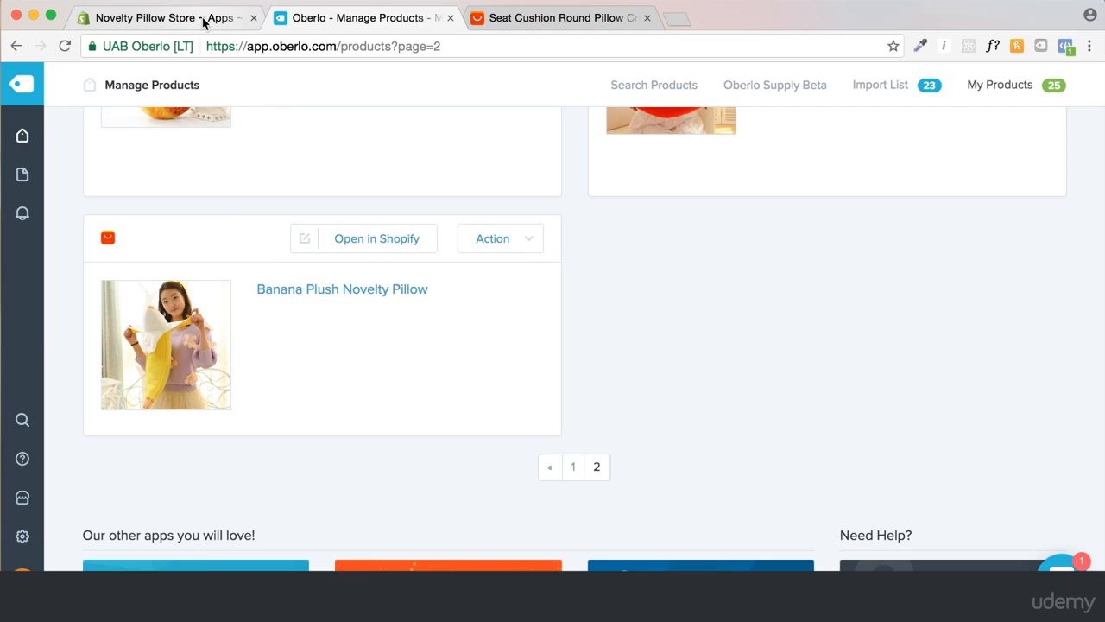
Switch to the Shopify admin, open the live Novelty Pillow Store website, and look over its home page
click(204, 19)
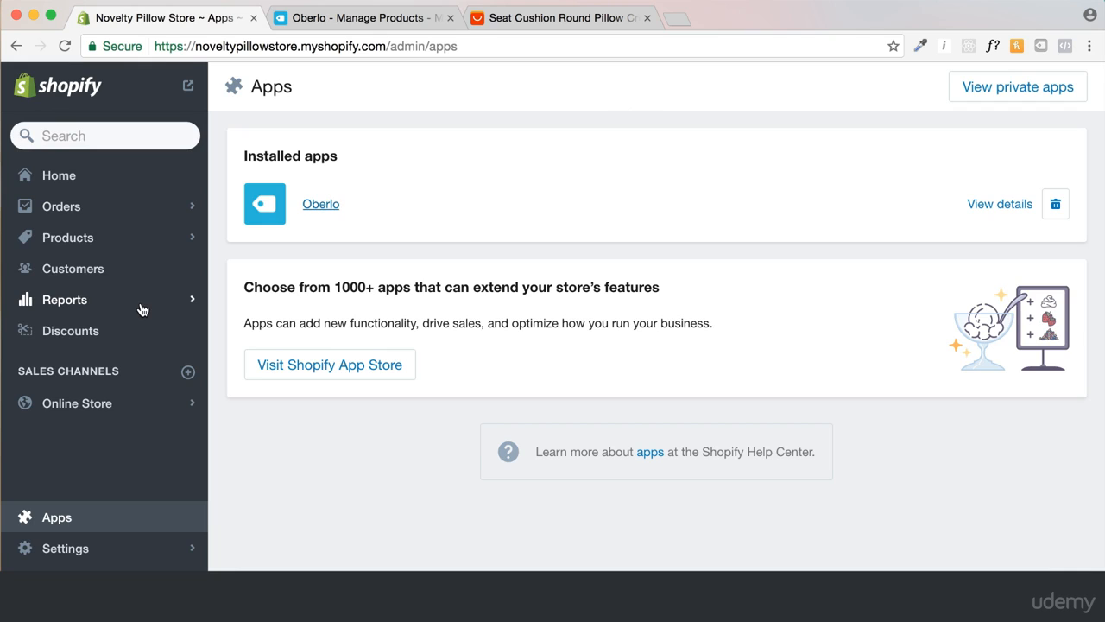
click(190, 88)
scroll(693, 203, down, 10)
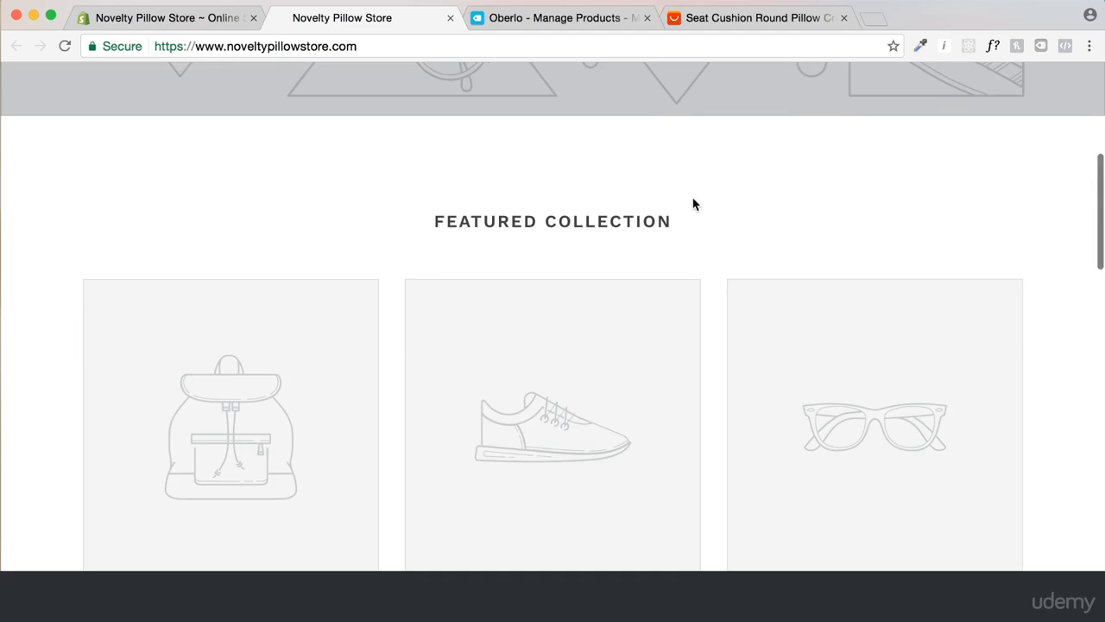
scroll(694, 203, down, 10)
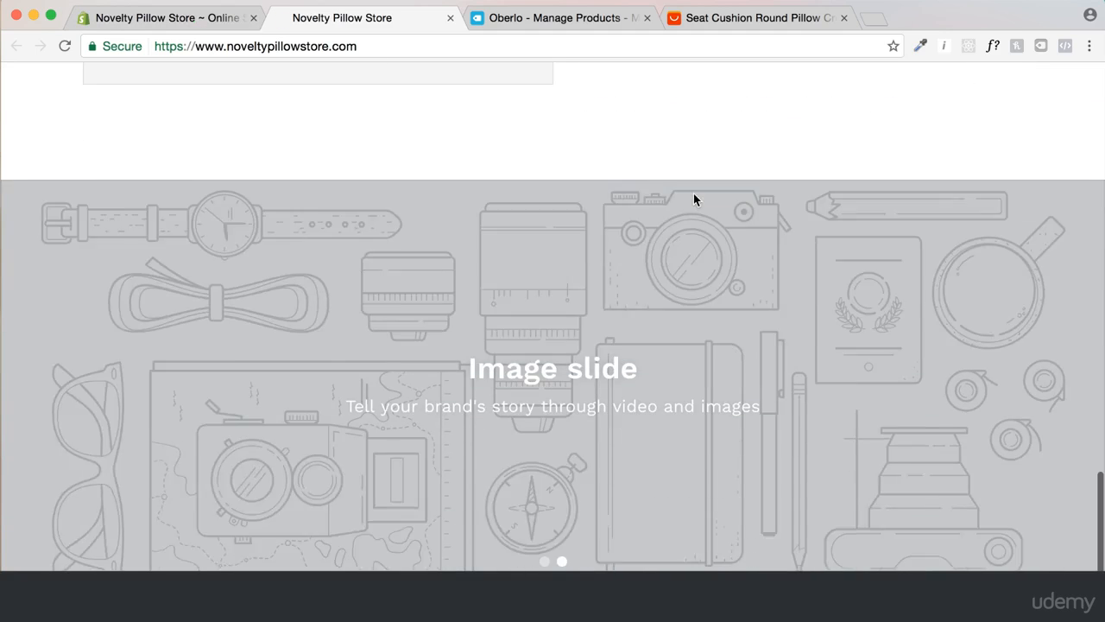
scroll(693, 194, up, 15)
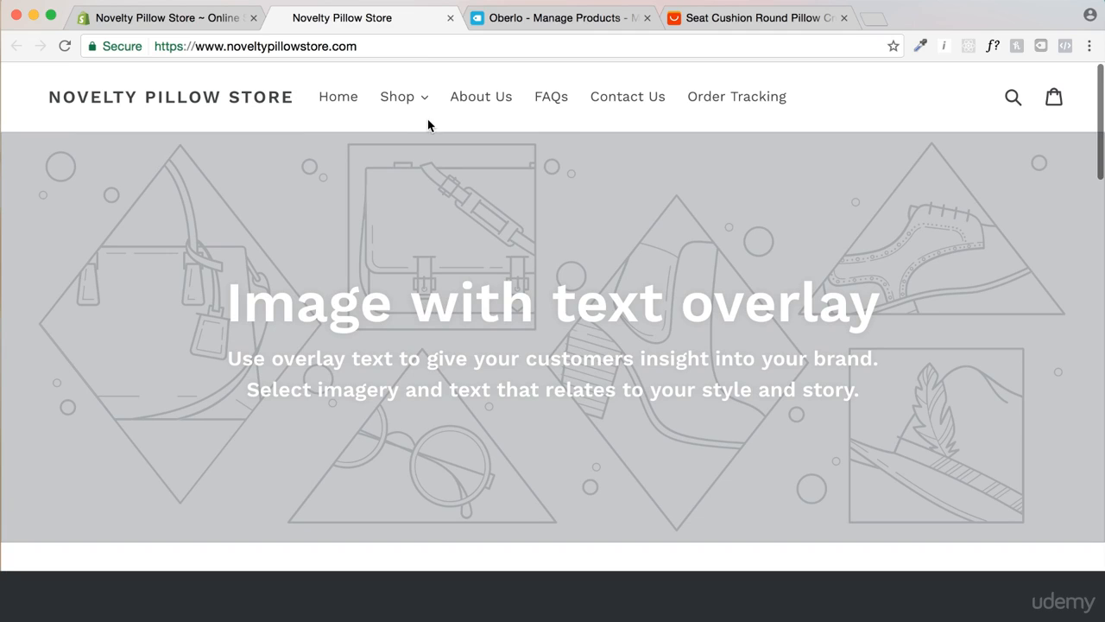
View the products in the store's Boyfriend Pillow collection
click(400, 102)
click(423, 178)
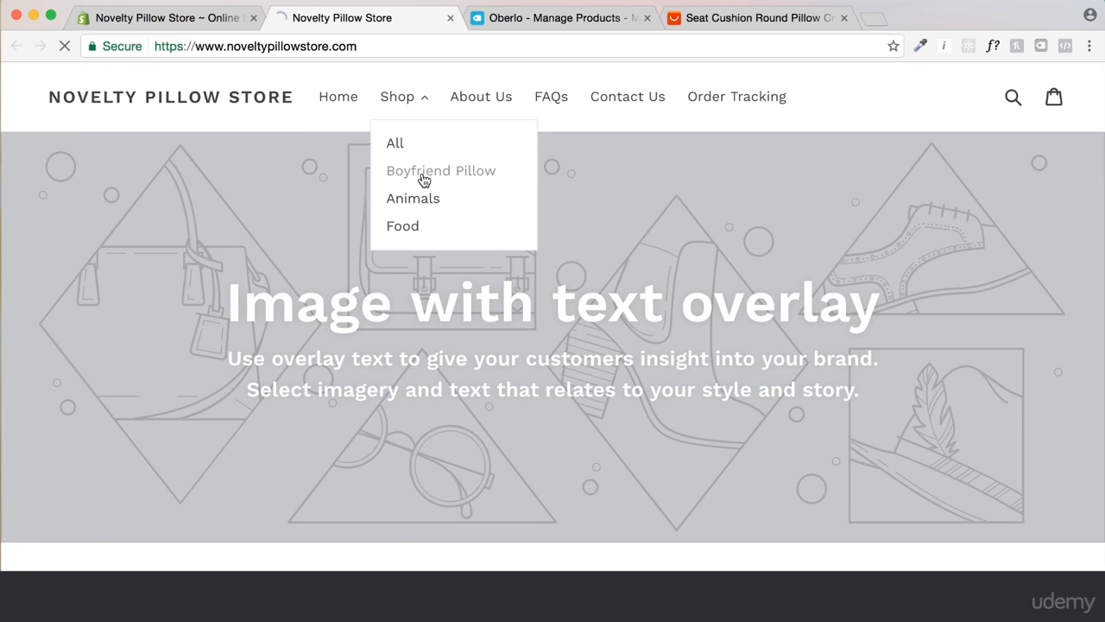
scroll(570, 293, down, 3)
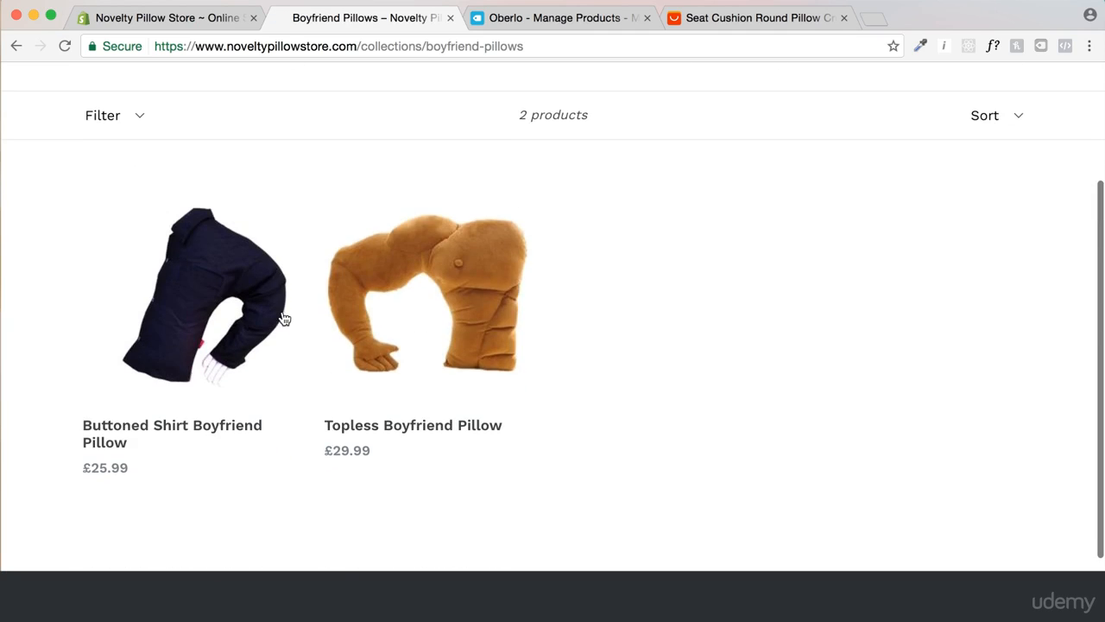
scroll(472, 113, up, 3)
Open the store's Animals collection and examine the images, names and prices of its puppy and kitten pillows
click(412, 99)
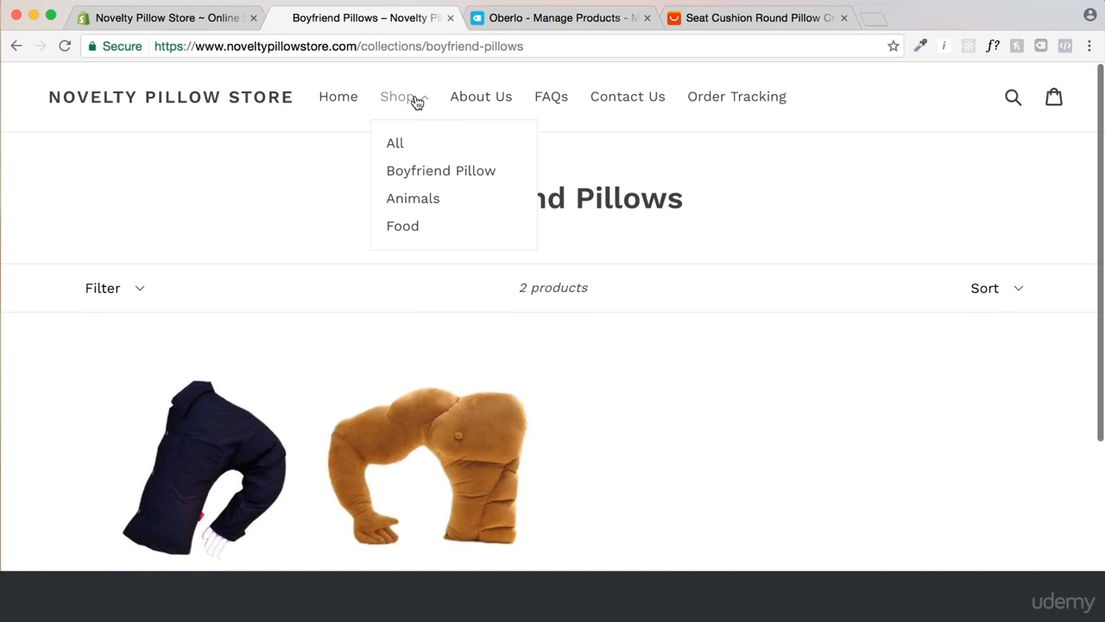
click(414, 199)
scroll(575, 357, down, 5)
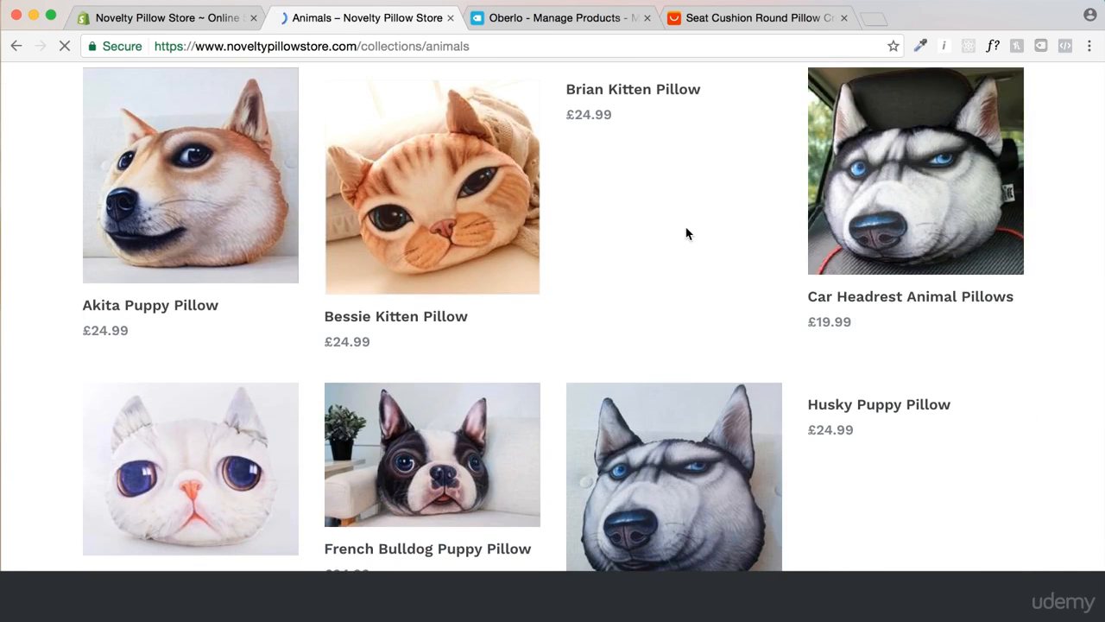
scroll(980, 345, down, 4)
scroll(984, 415, up, 5)
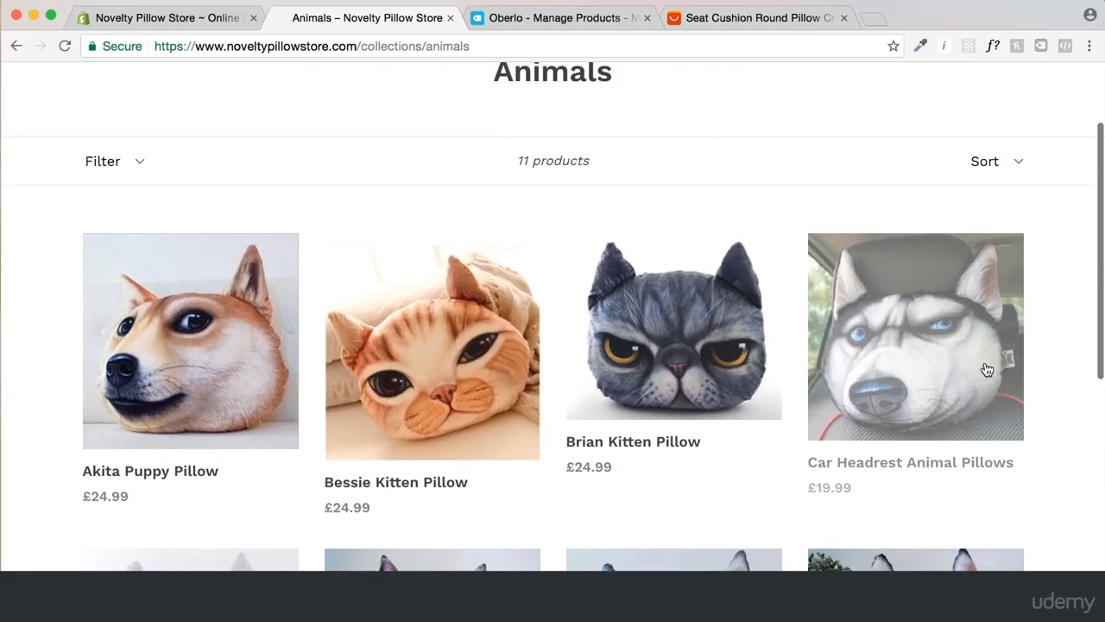
scroll(988, 345, down, 2)
scroll(990, 316, up, 3)
scroll(990, 316, down, 3)
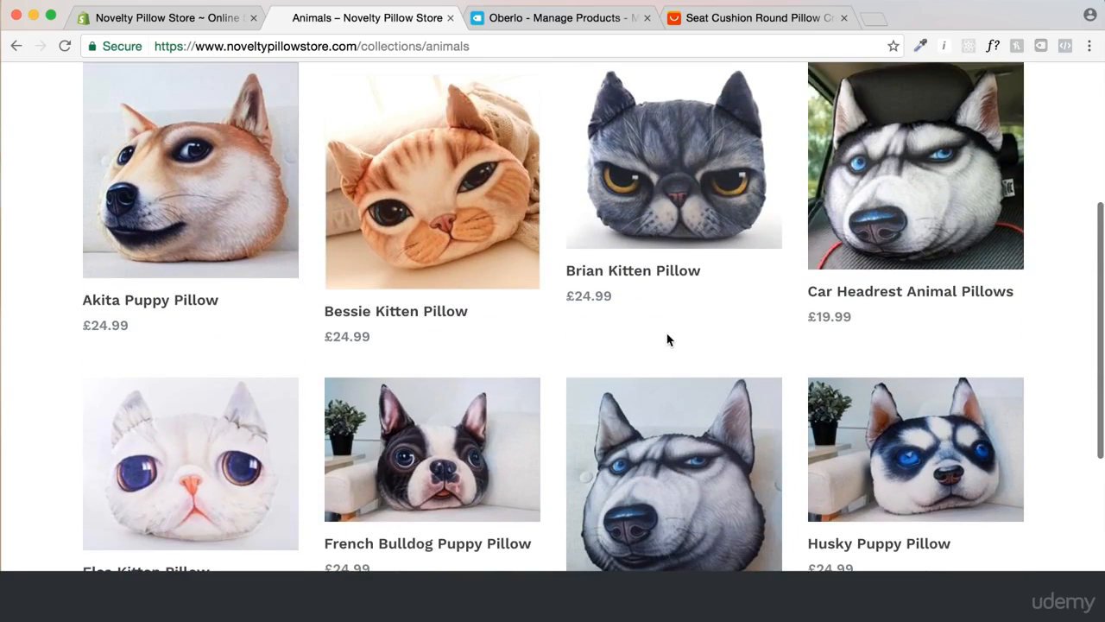
scroll(667, 340, down, 2)
scroll(484, 426, up, 2)
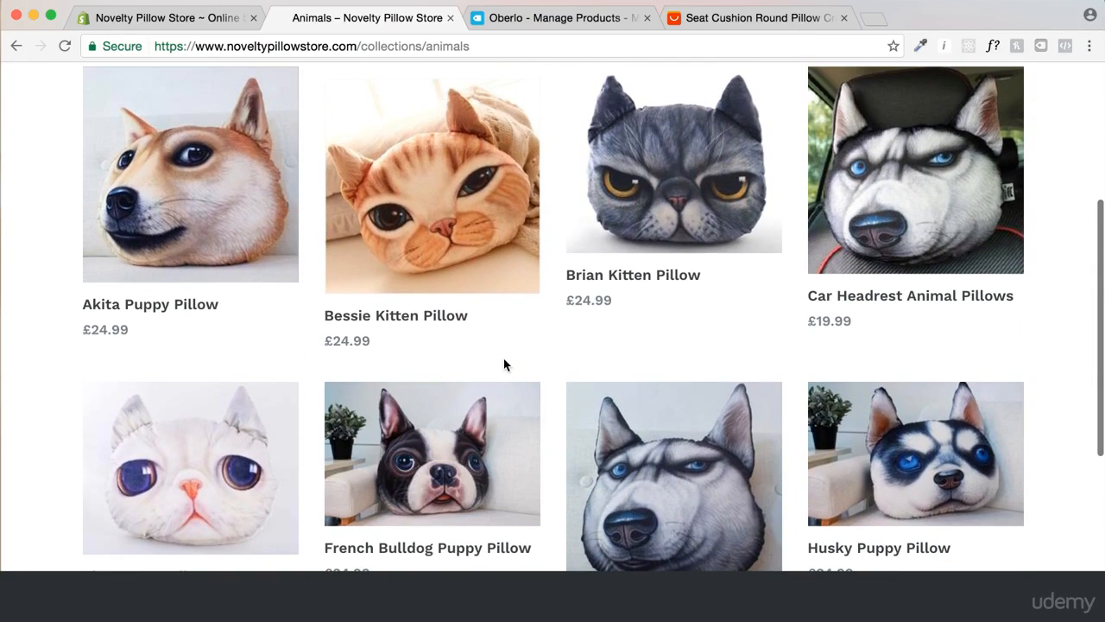
scroll(644, 287, up, 1)
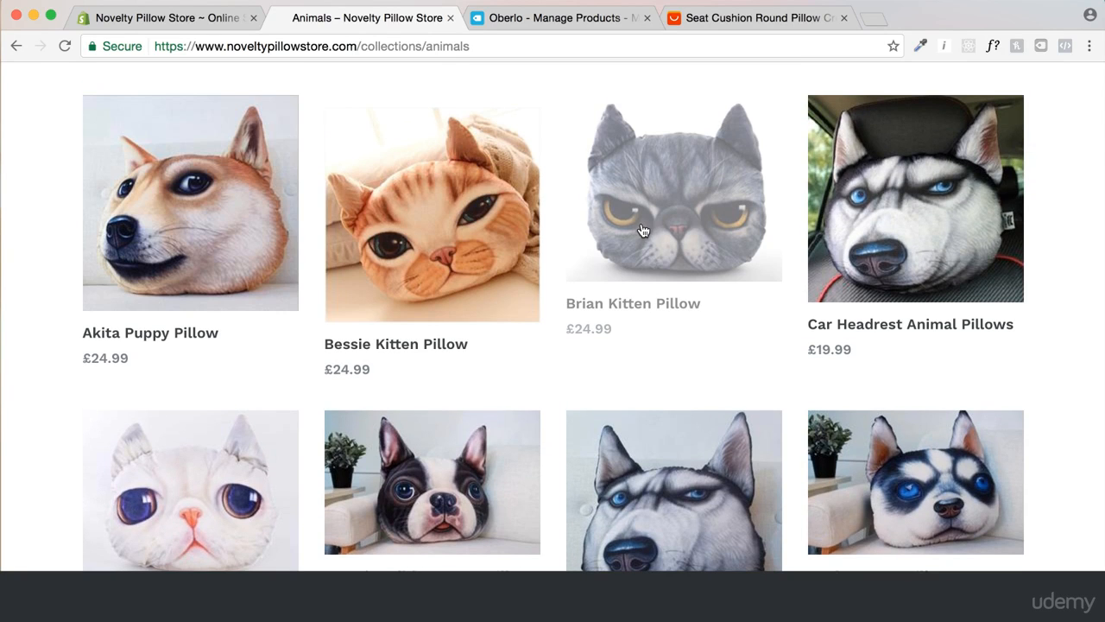
scroll(673, 277, down, 1)
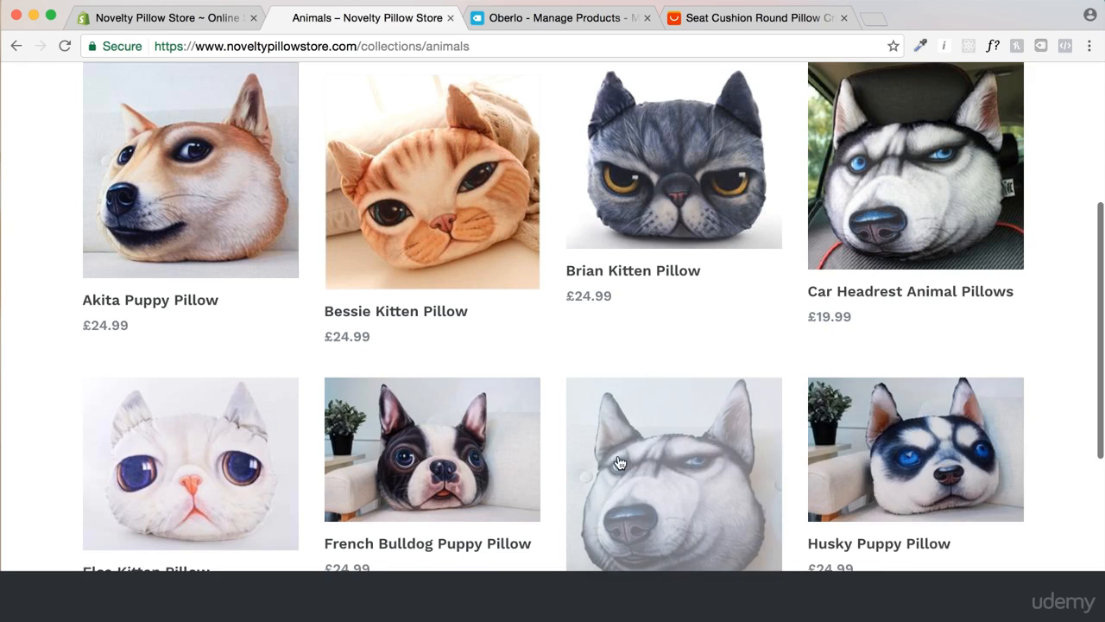
scroll(207, 466, down, 1)
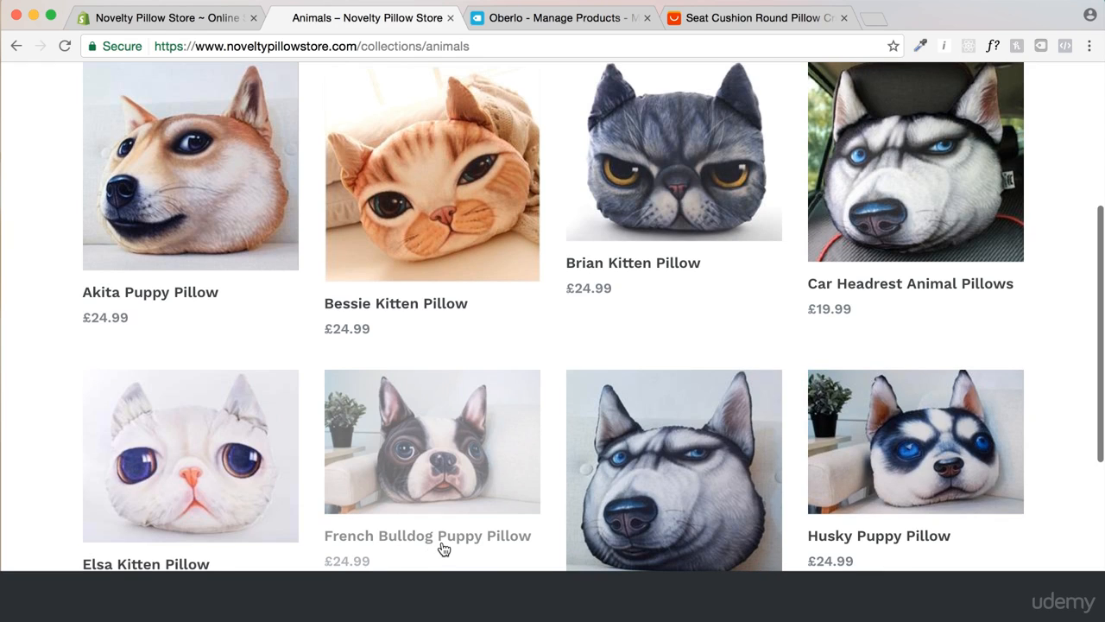
scroll(617, 293, up, 2)
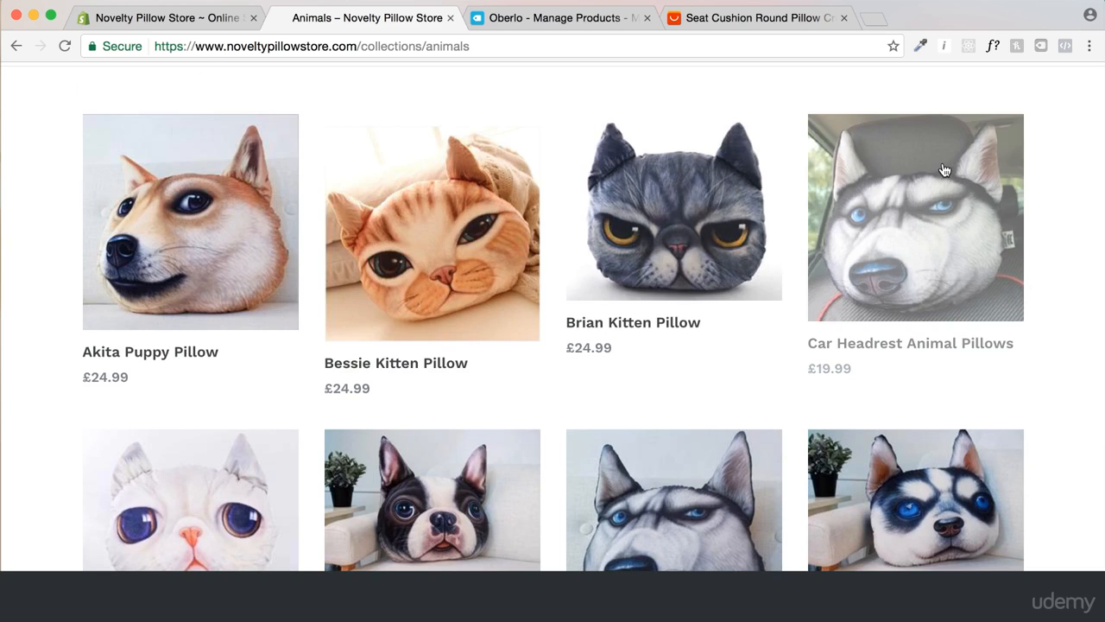
Look over the remaining products on the first page of the Animals collection, and open its second page
scroll(863, 235, down, 5)
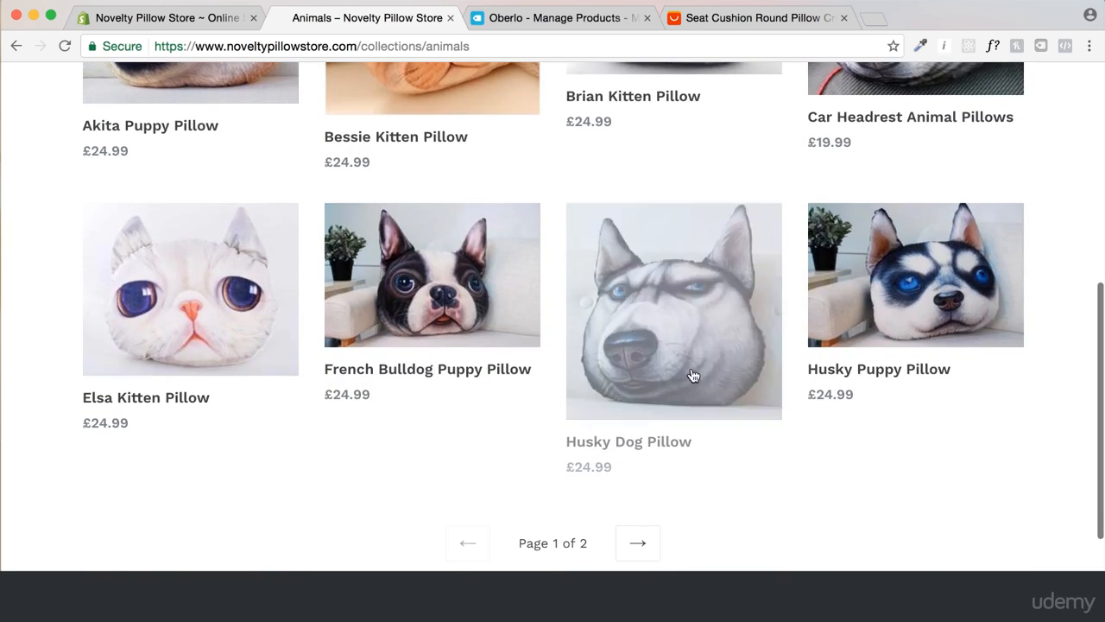
scroll(660, 272, up, 1)
scroll(682, 509, down, 1)
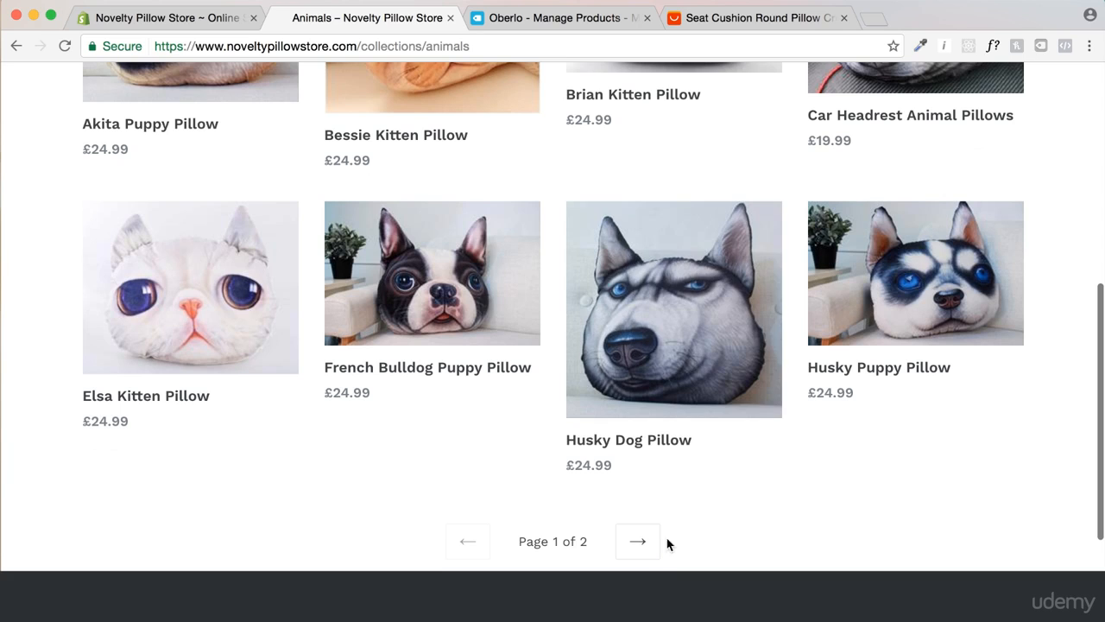
click(650, 552)
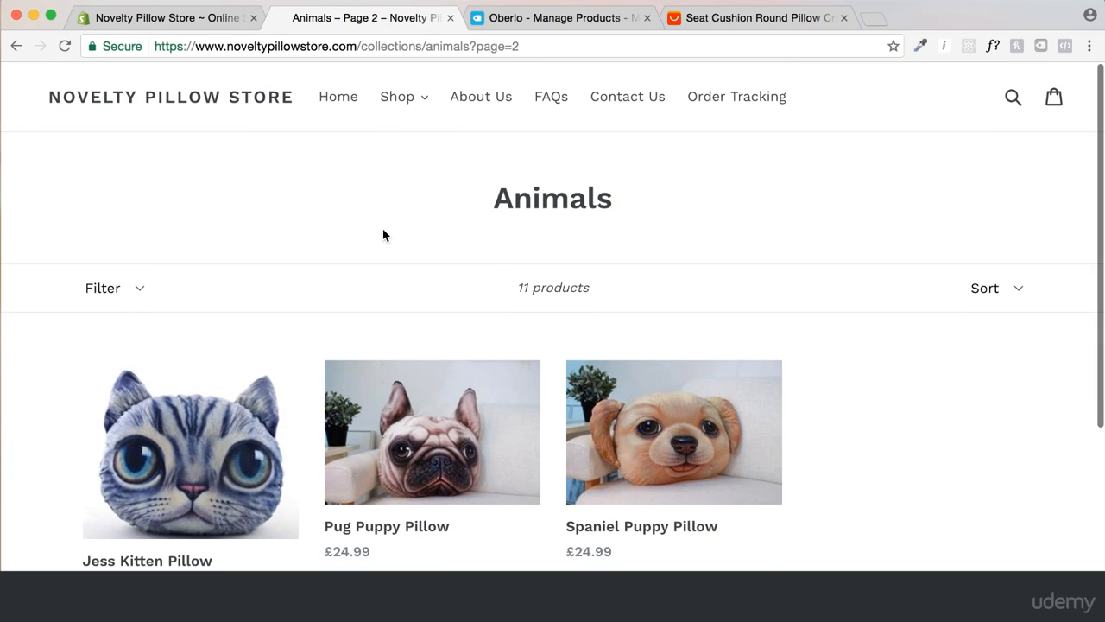
Open the store's Food collection and examine the products and prices on its first page
click(415, 109)
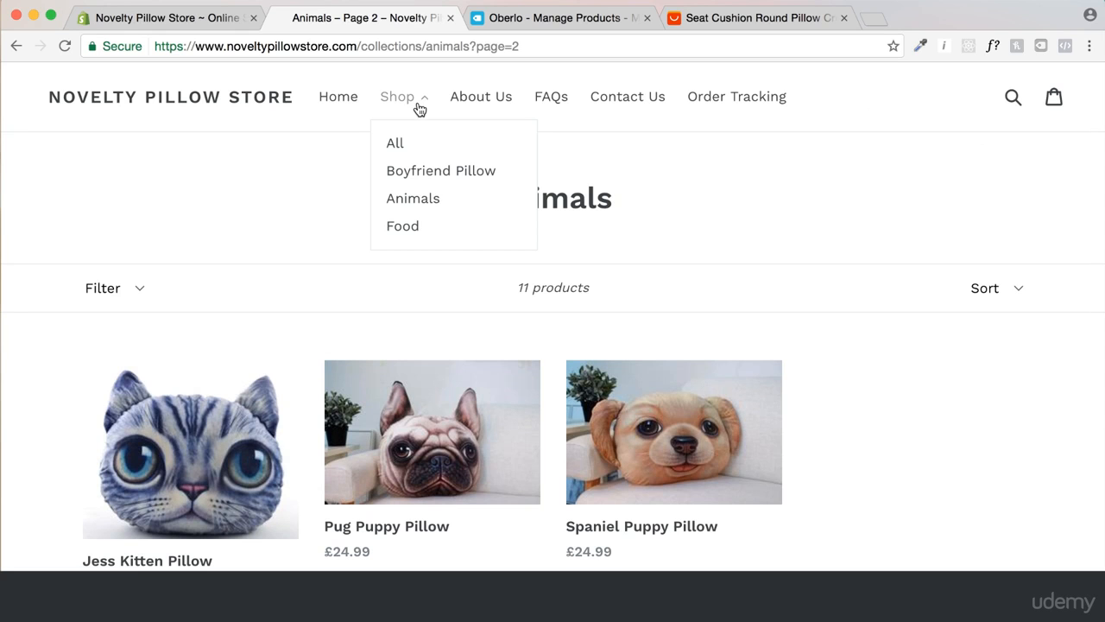
click(419, 239)
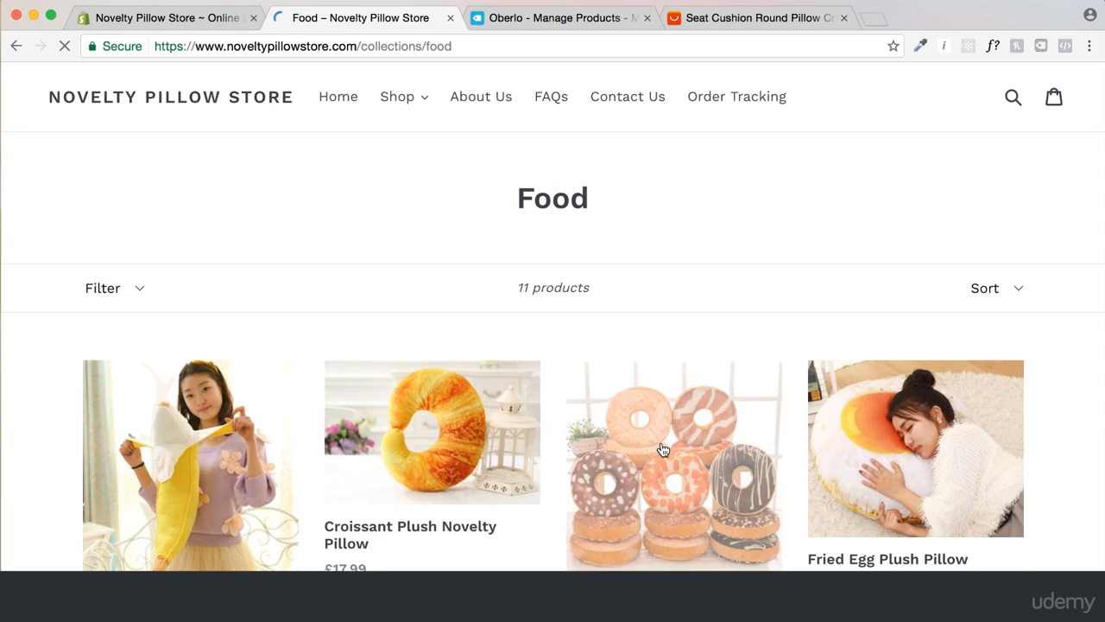
scroll(708, 449, down, 3)
scroll(1080, 435, down, 4)
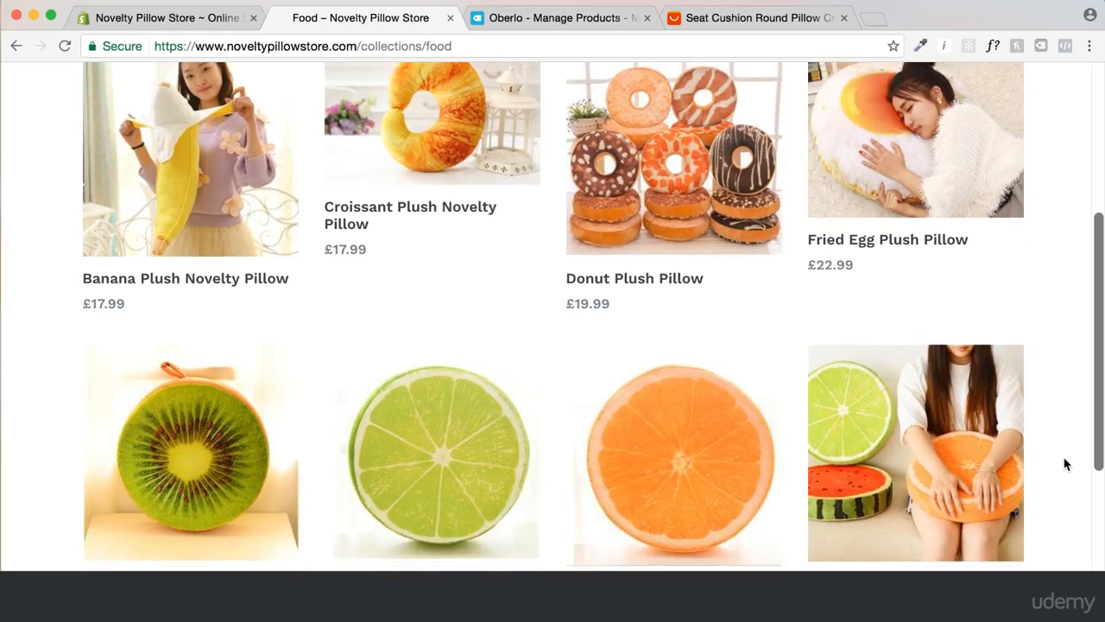
scroll(1045, 414, up, 1)
scroll(1040, 394, down, 5)
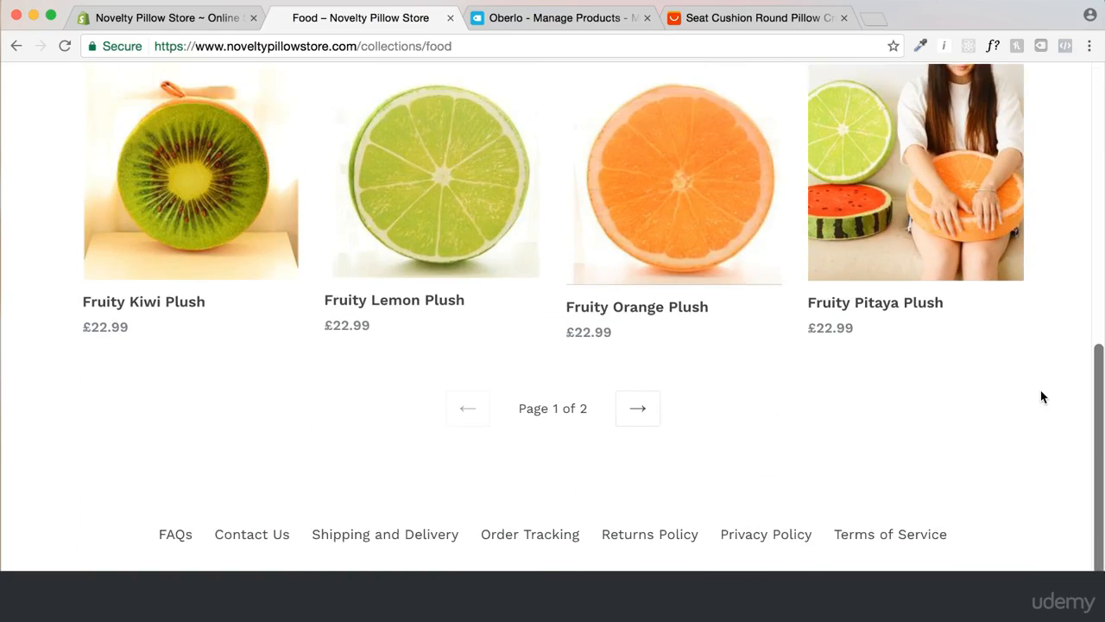
scroll(1045, 311, up, 2)
scroll(1062, 199, up, 2)
scroll(1071, 173, down, 2)
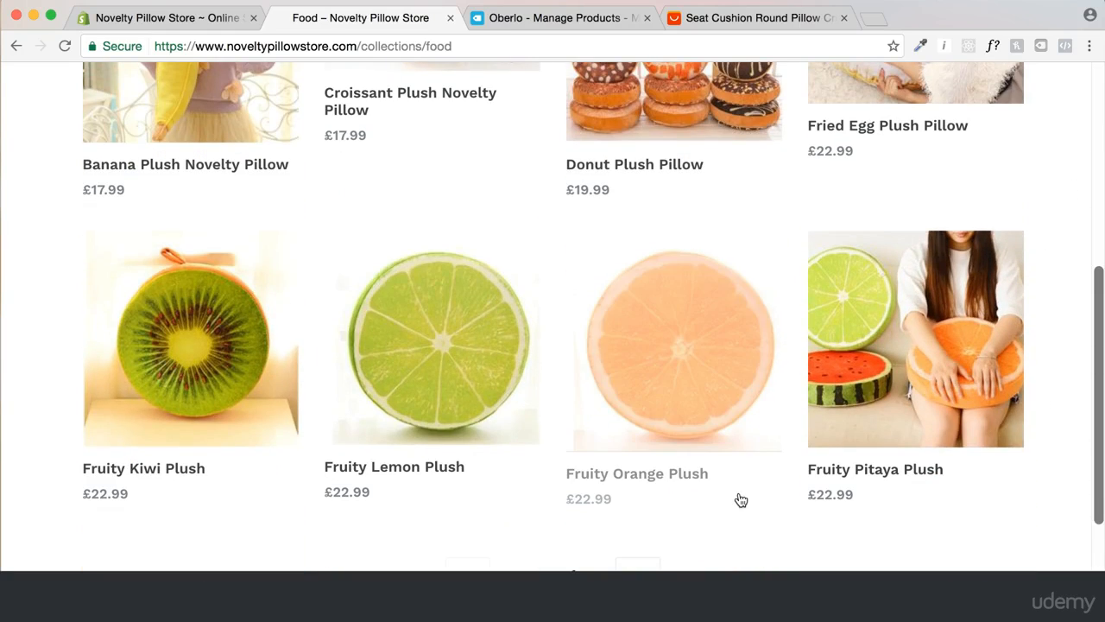
View the products on the second page of the Food collection
click(641, 569)
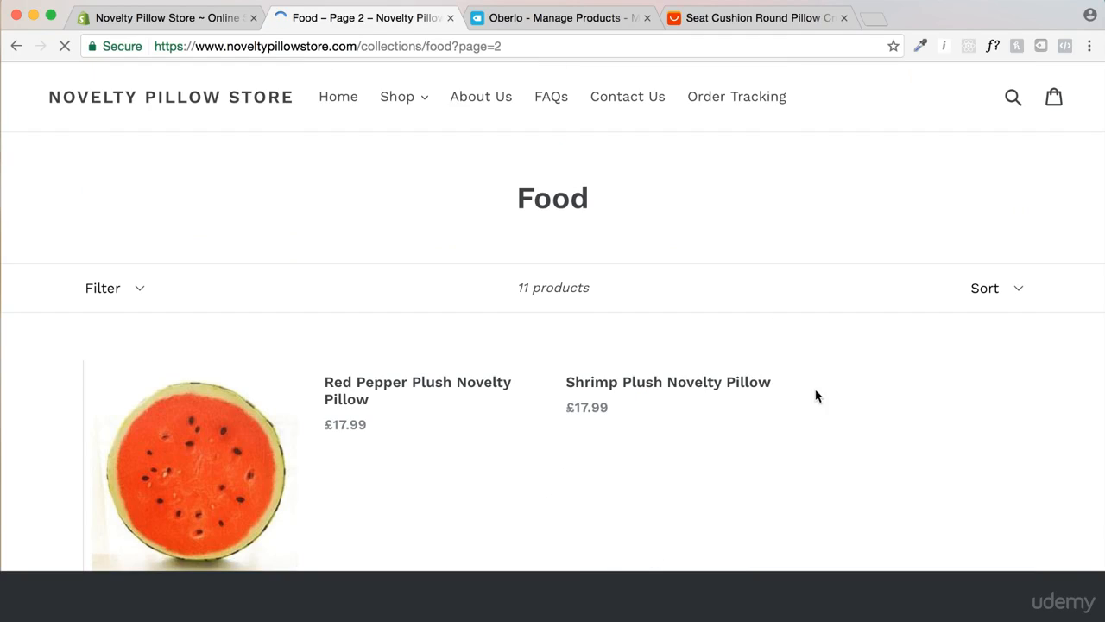
scroll(829, 405, down, 1)
scroll(834, 420, down, 2)
scroll(878, 294, up, 1)
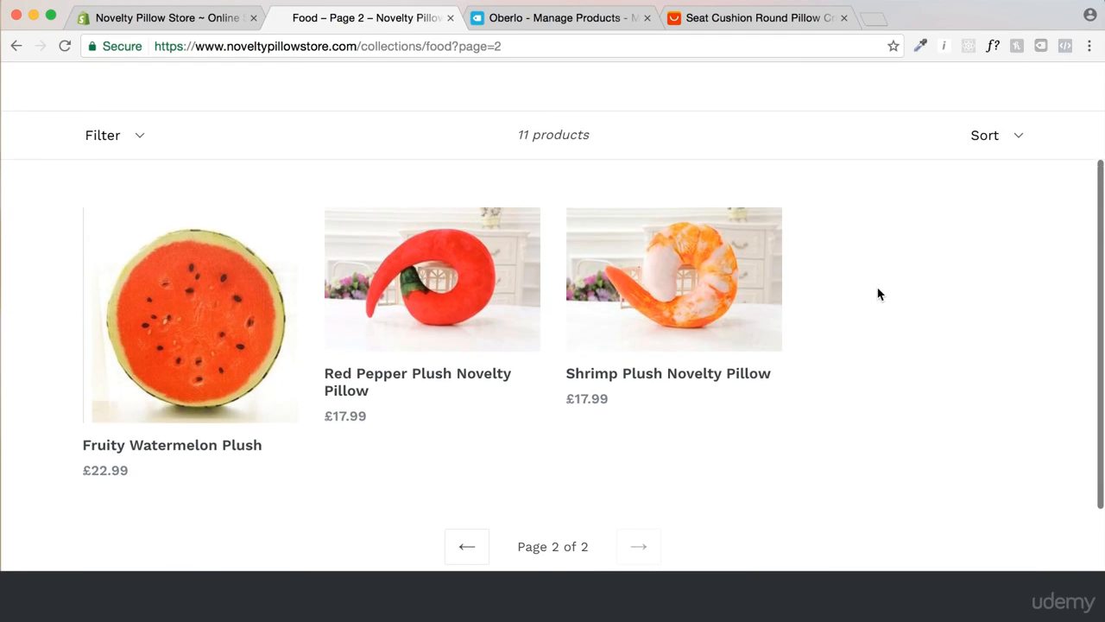
scroll(862, 228, up, 2)
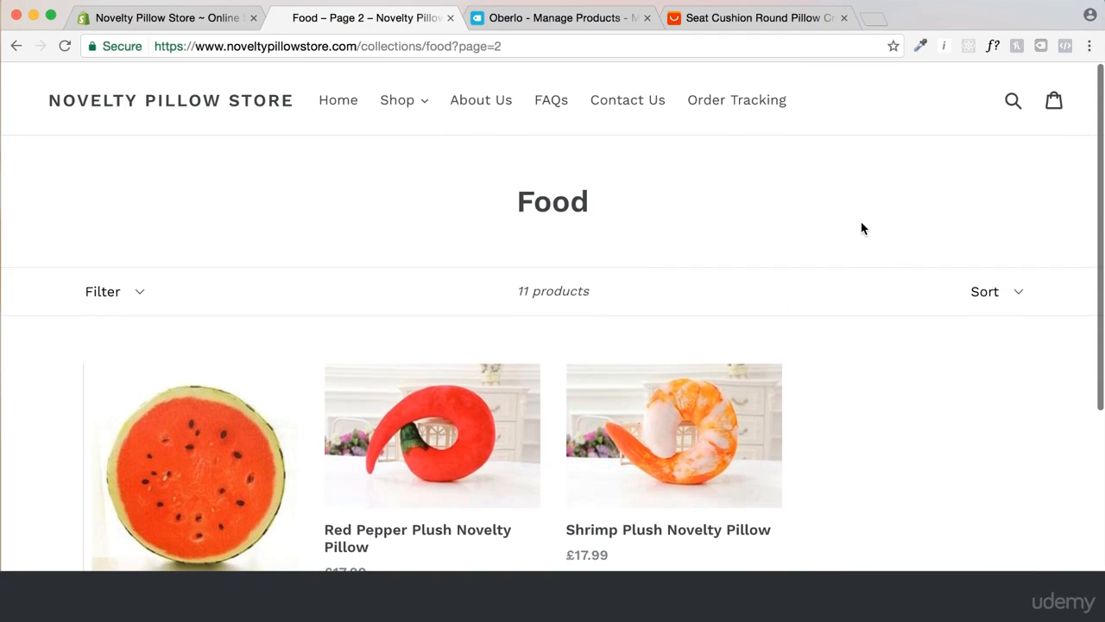
Open the store's collection of all products and look over the first items
click(402, 98)
click(400, 145)
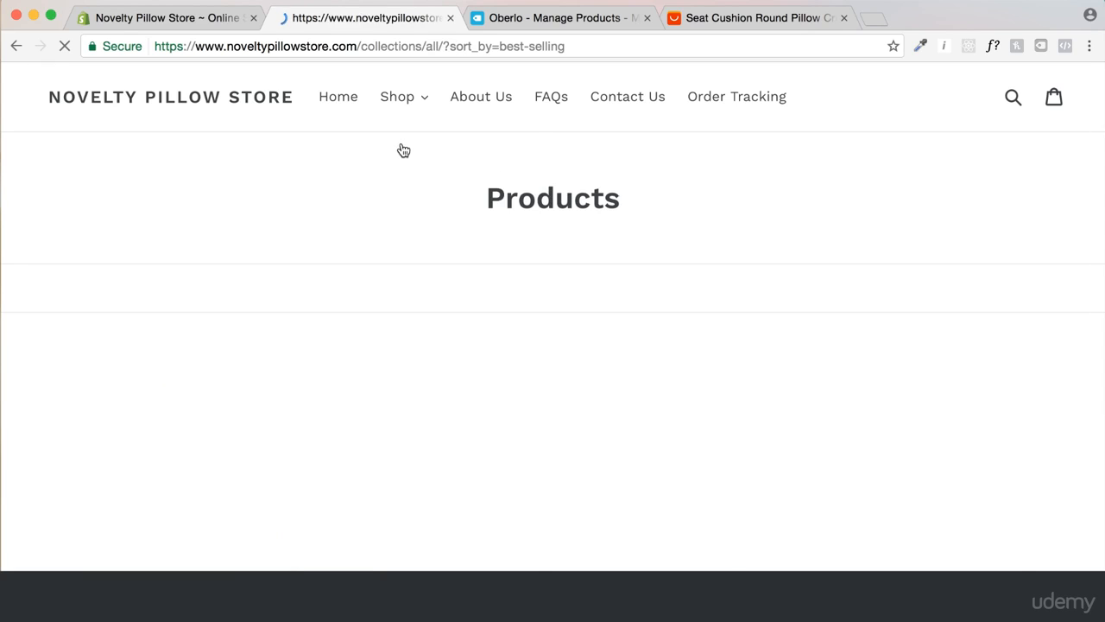
scroll(733, 313, down, 3)
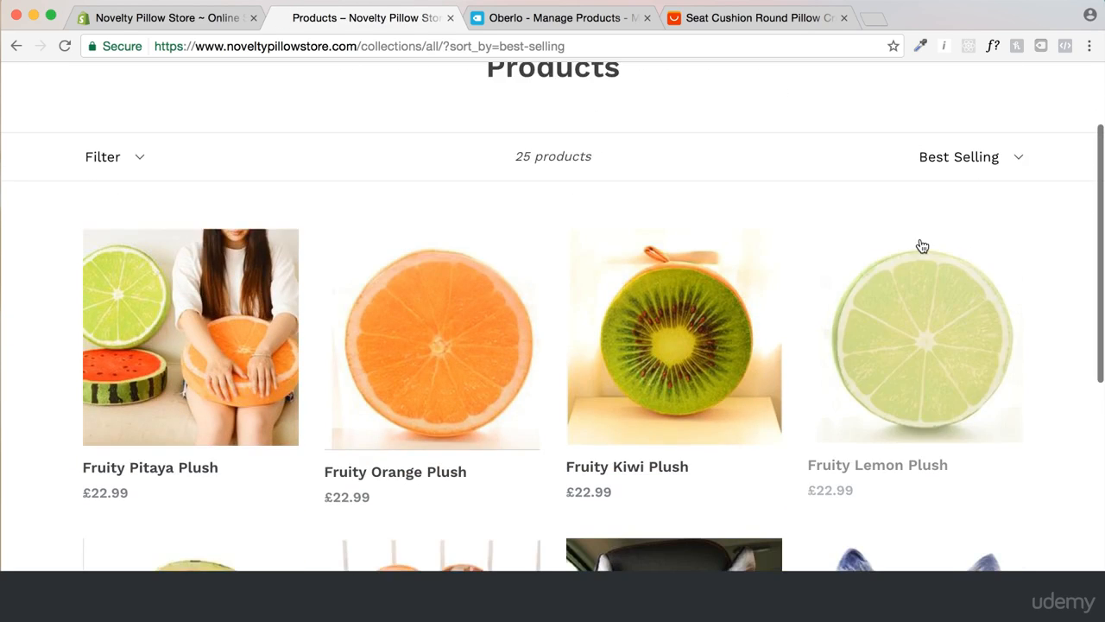
scroll(910, 249, up, 3)
Check the shop categories and the sorting options for all products, keep Best Selling, and browse the product list
click(419, 103)
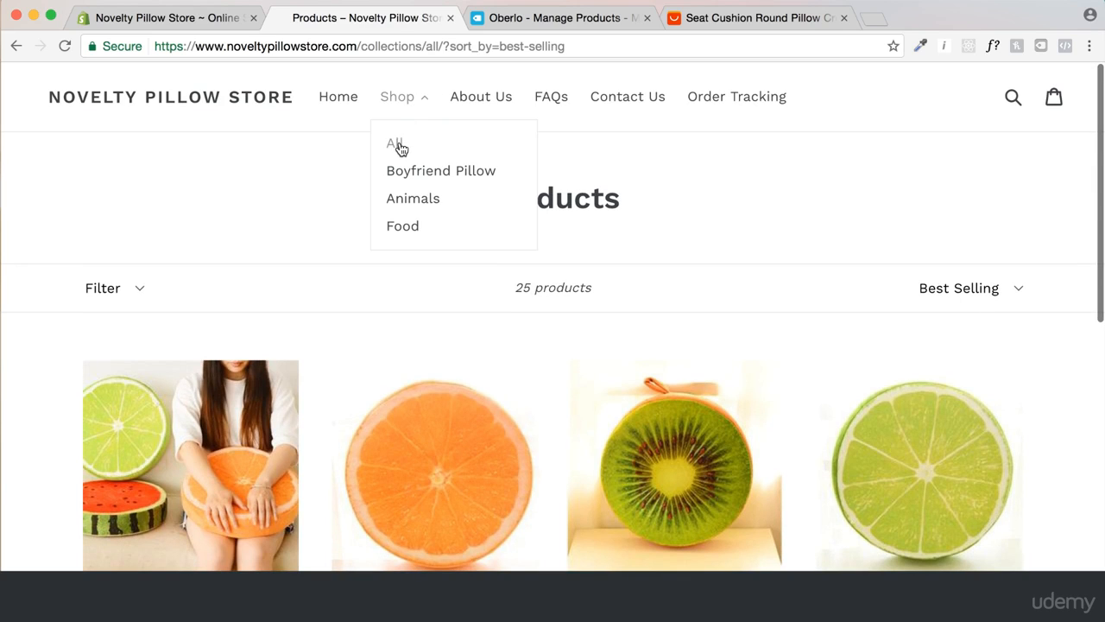
click(1010, 289)
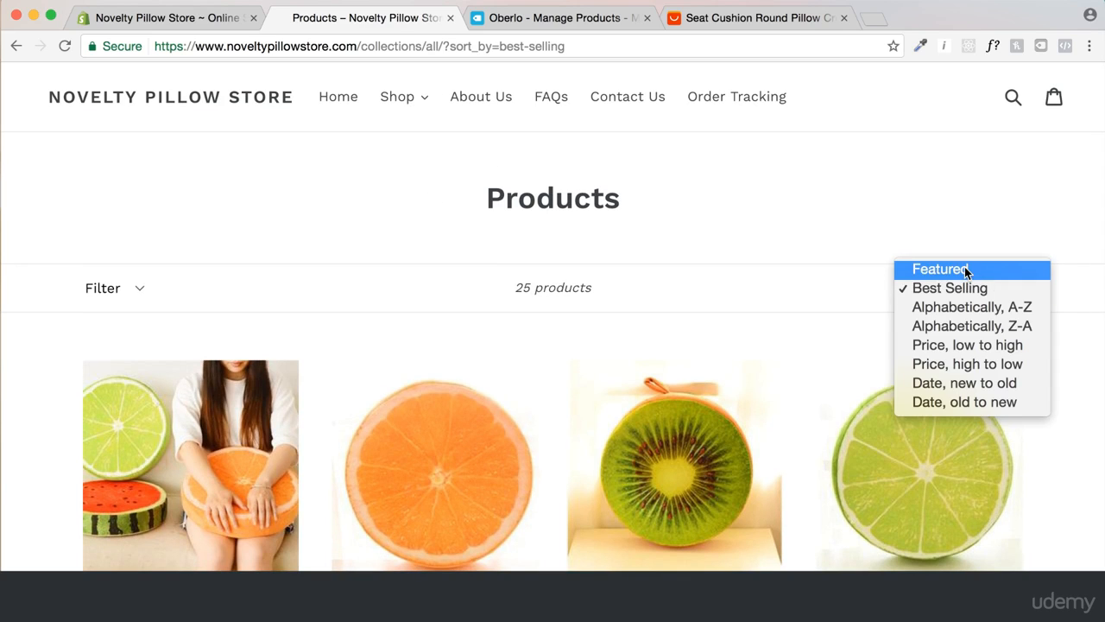
click(834, 235)
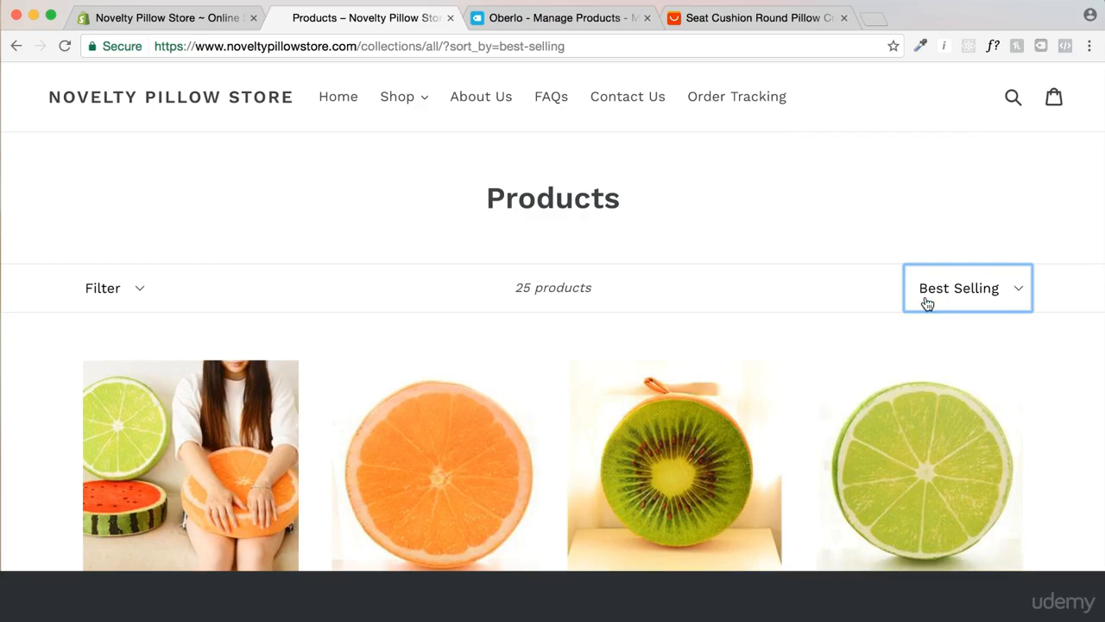
scroll(928, 406, down, 5)
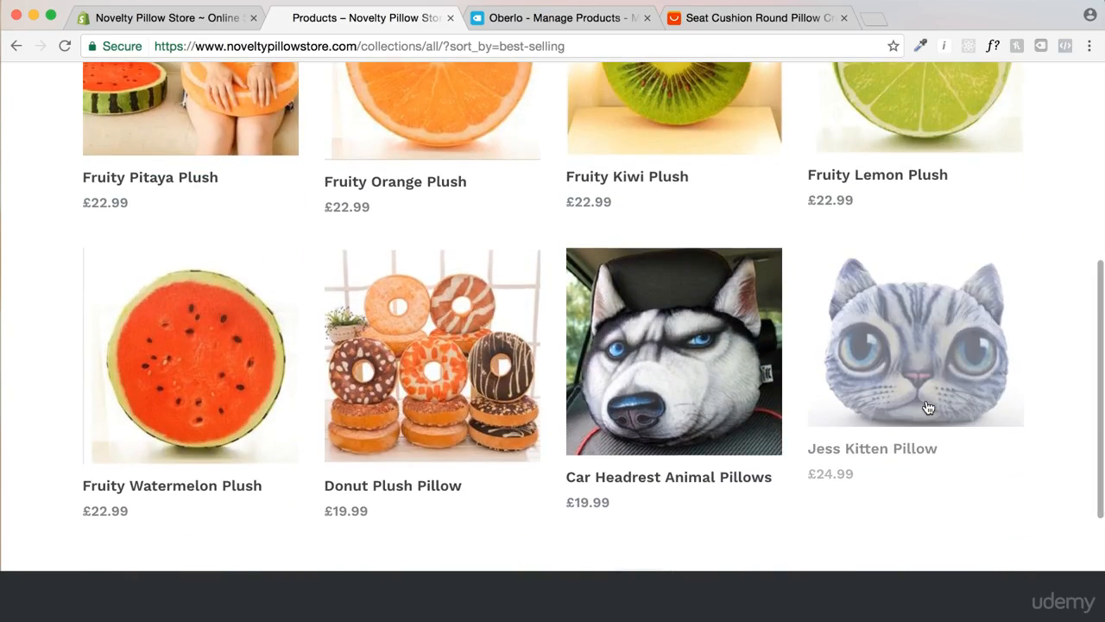
Look over the last rows of the best-selling list in the all-products collection
scroll(927, 405, down, 2)
scroll(918, 291, up, 5)
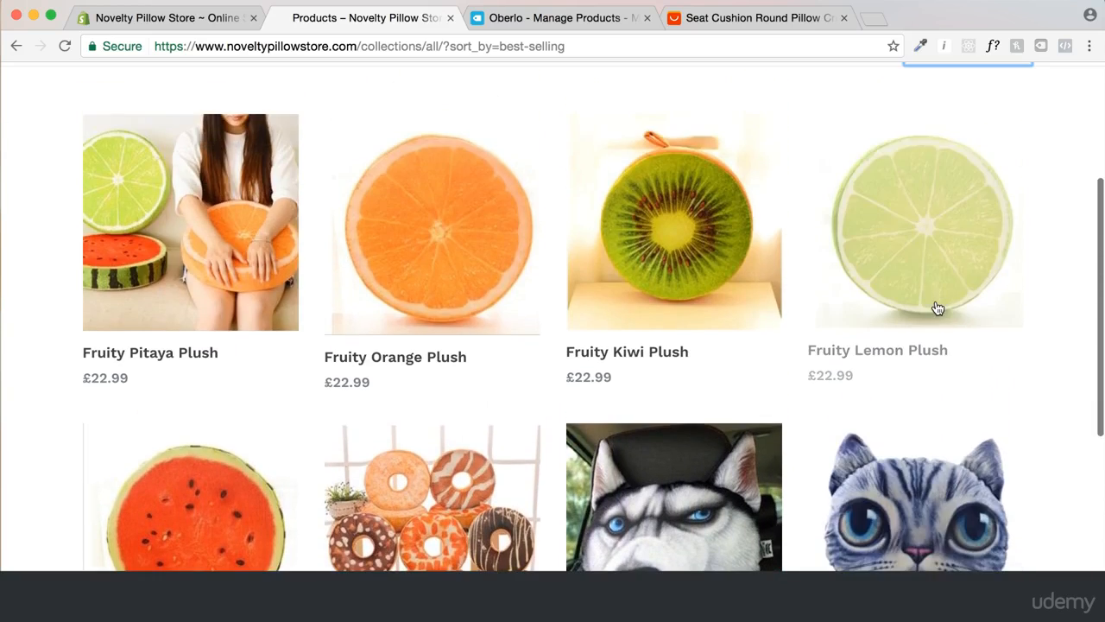
scroll(937, 309, down, 2)
scroll(861, 264, up, 1)
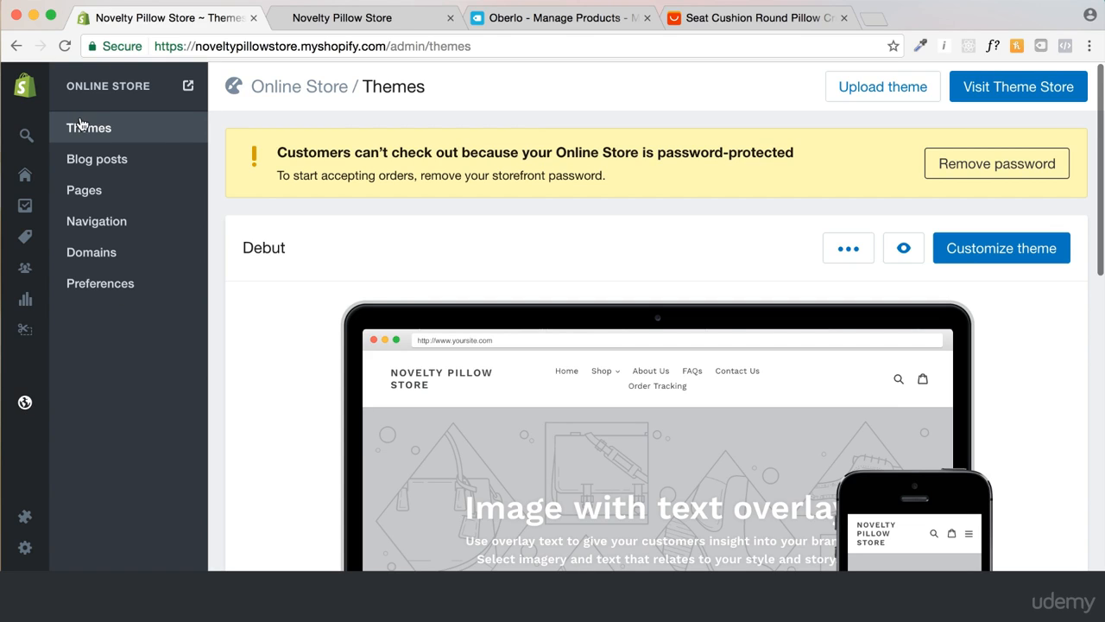
Examine the Debut theme's preview in the store admin and the full live home page it produces
scroll(614, 328, down, 3)
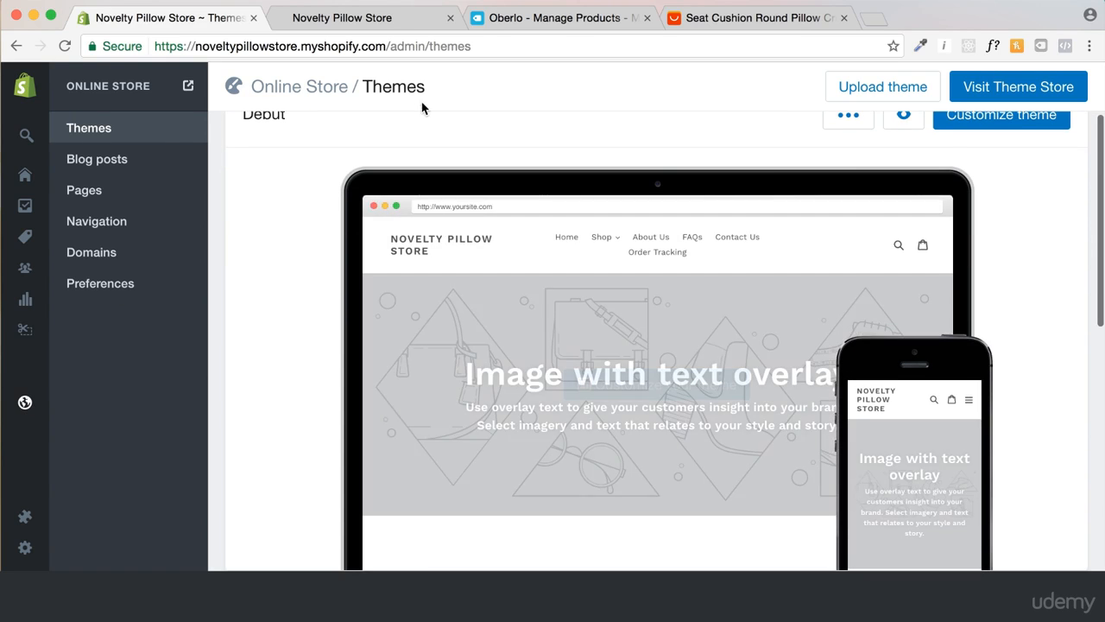
click(436, 21)
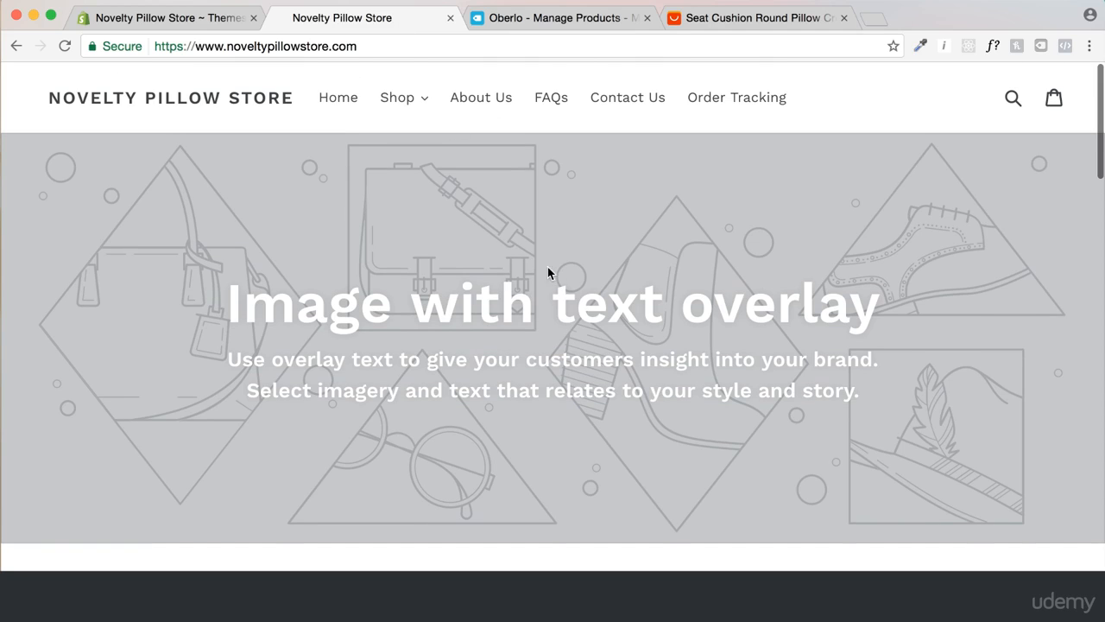
scroll(413, 259, down, 20)
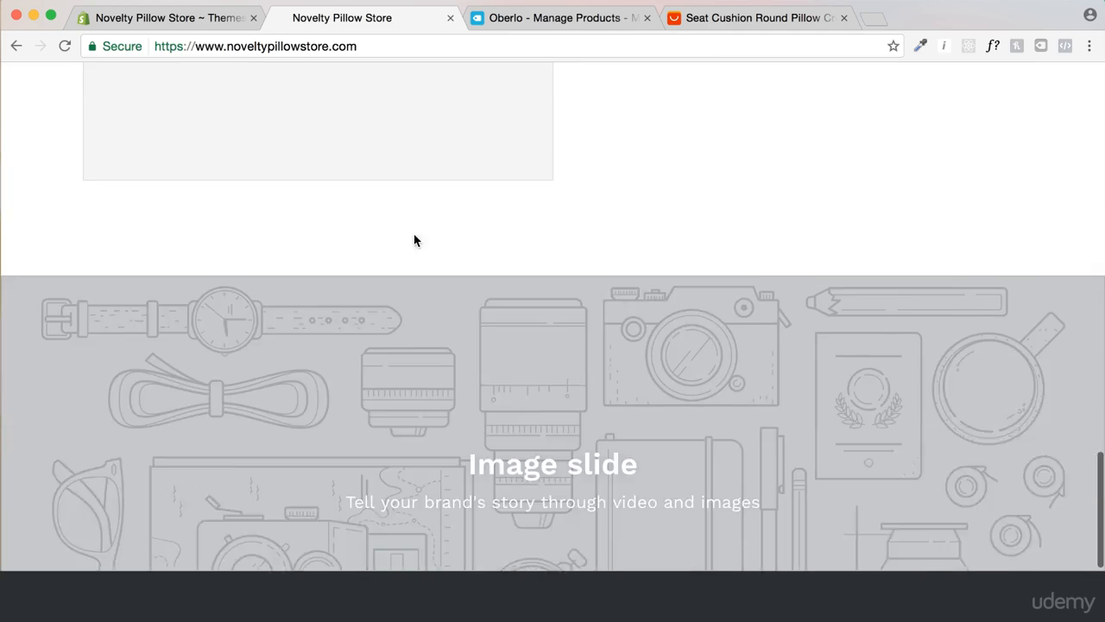
scroll(419, 259, down, 3)
scroll(438, 176, up, 20)
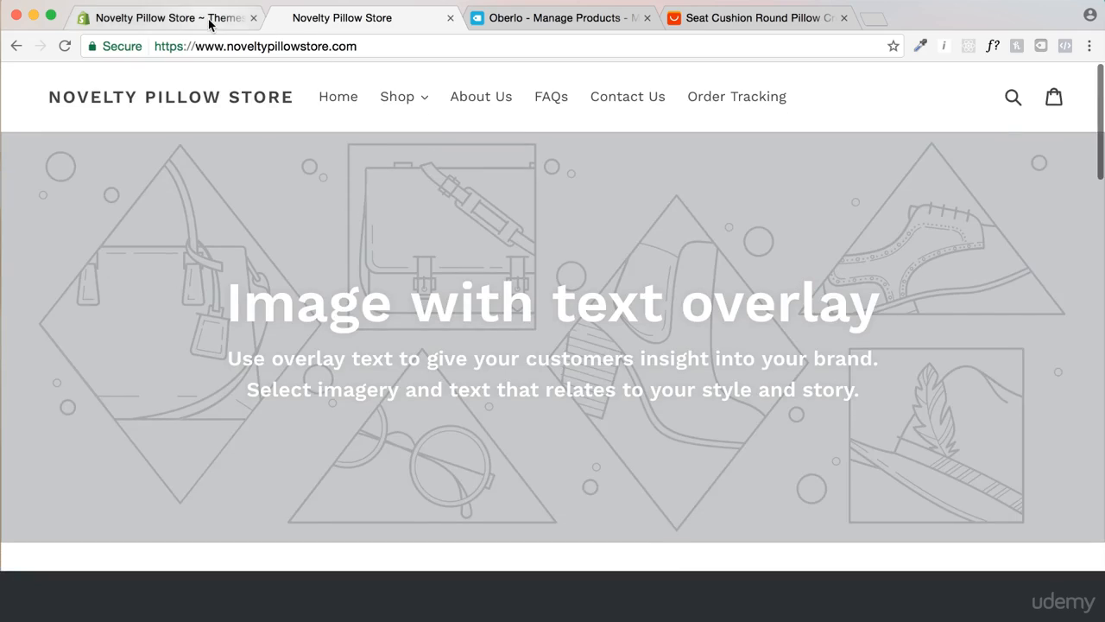
Return to the admin's theme list and check the actions available for the unpublished Simple theme
click(209, 24)
scroll(602, 328, down, 10)
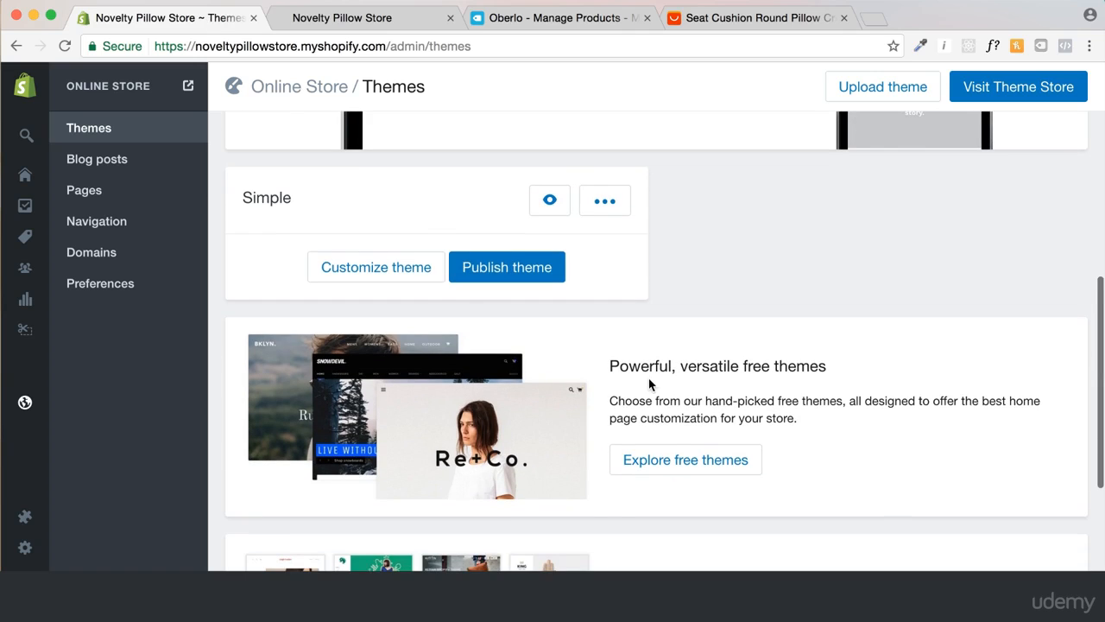
scroll(432, 239, up, 1)
click(605, 251)
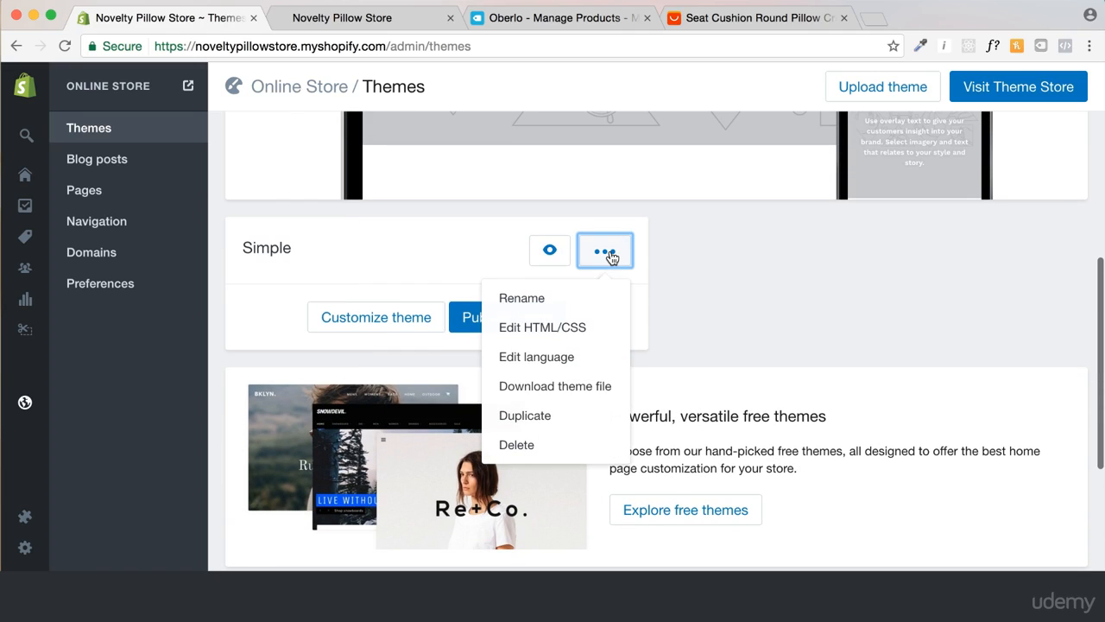
click(730, 319)
scroll(731, 319, up, 2)
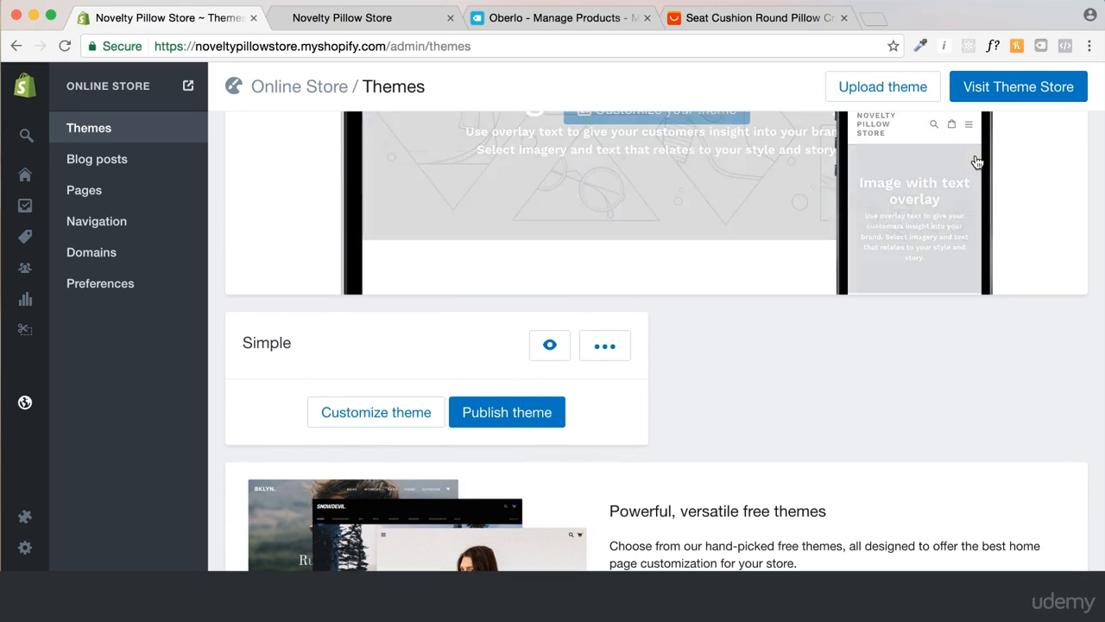
Open the Shopify Theme Store, compare with the current theme in the admin, and look over the store's theme listings and filters
click(1014, 97)
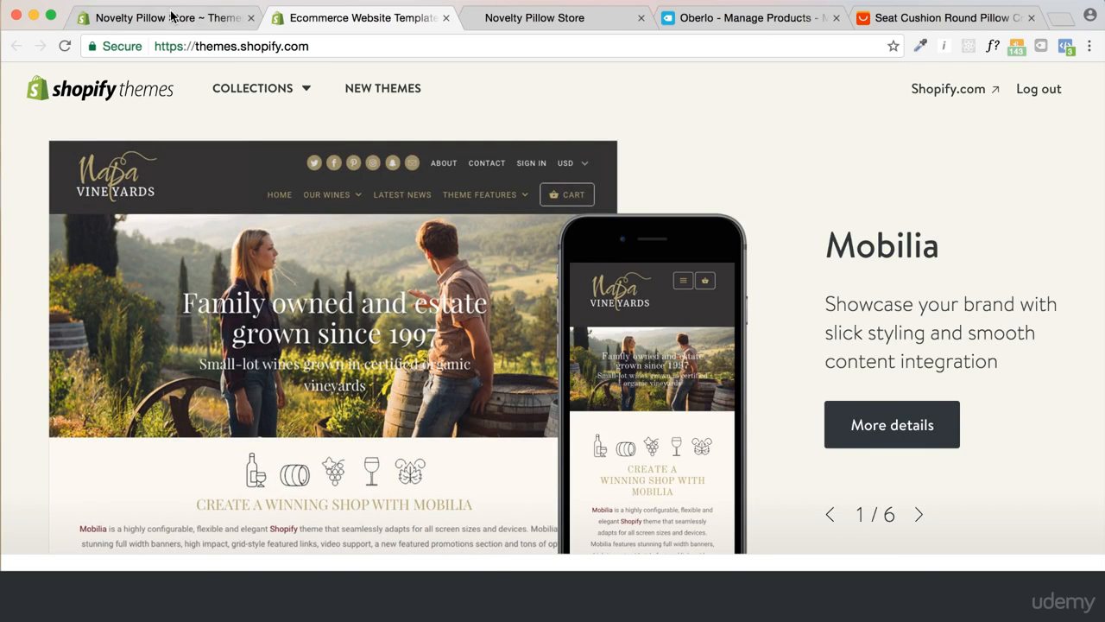
click(172, 16)
scroll(752, 291, up, 3)
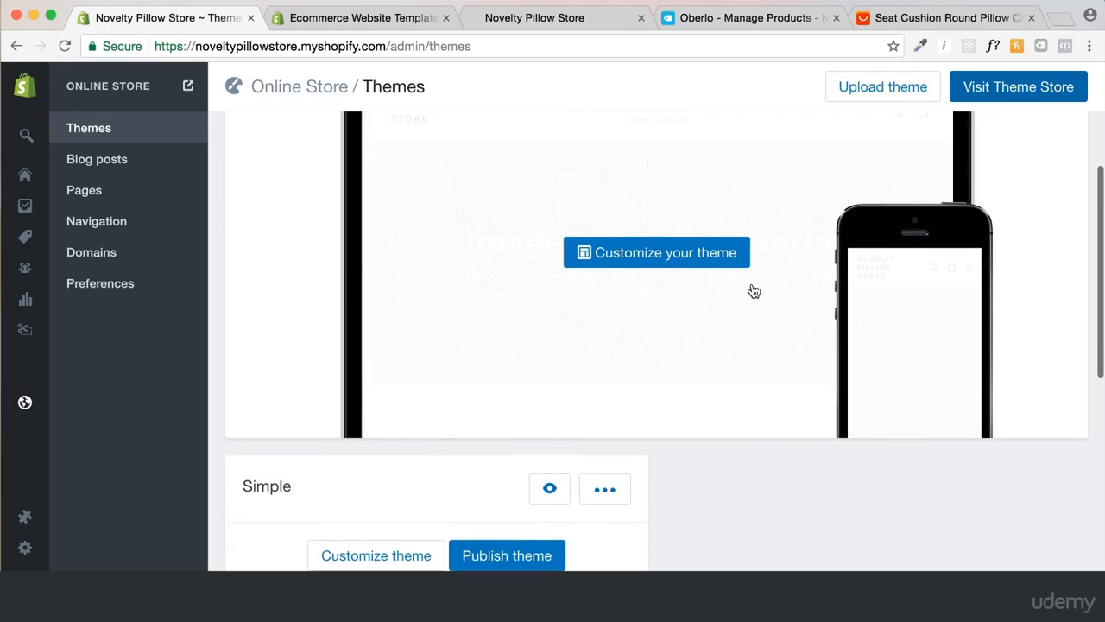
scroll(753, 291, up, 1)
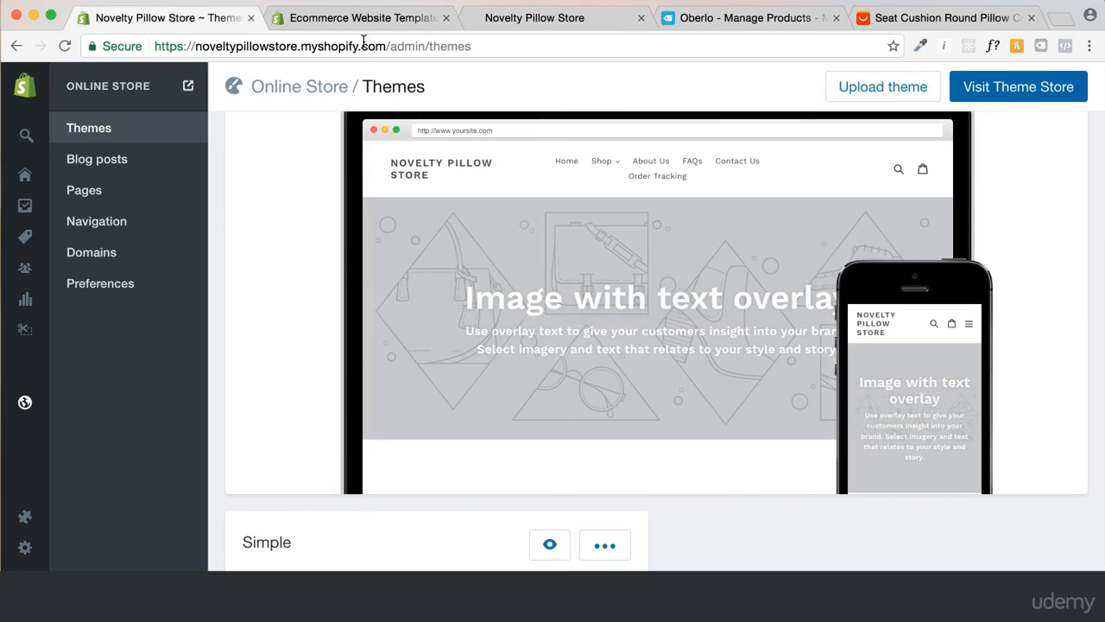
click(371, 19)
scroll(622, 372, down, 5)
scroll(623, 372, down, 5)
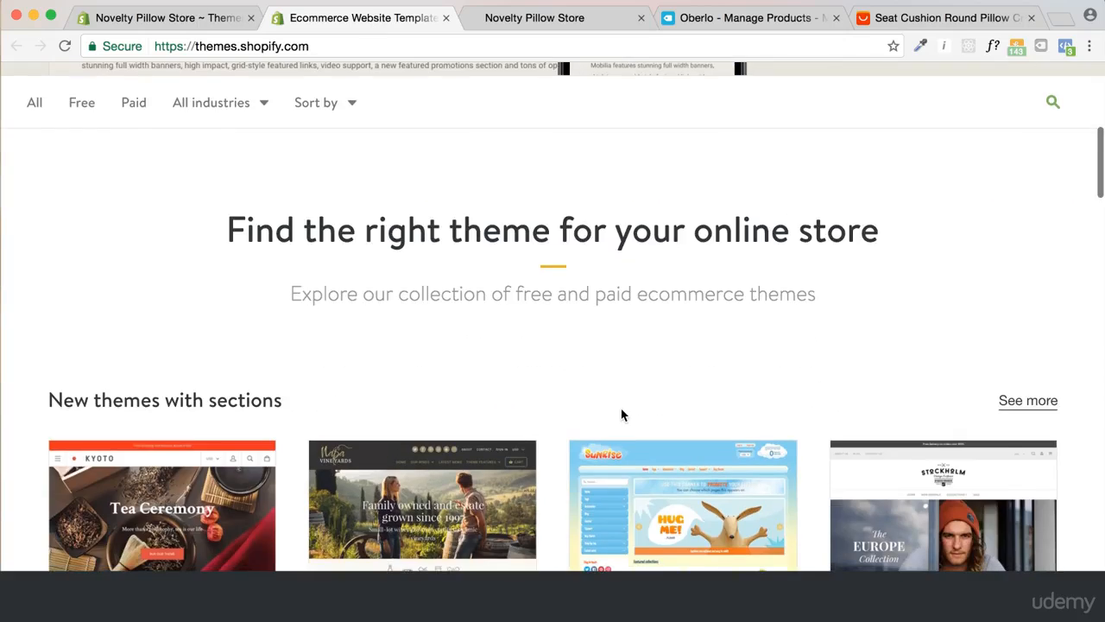
scroll(588, 346, up, 3)
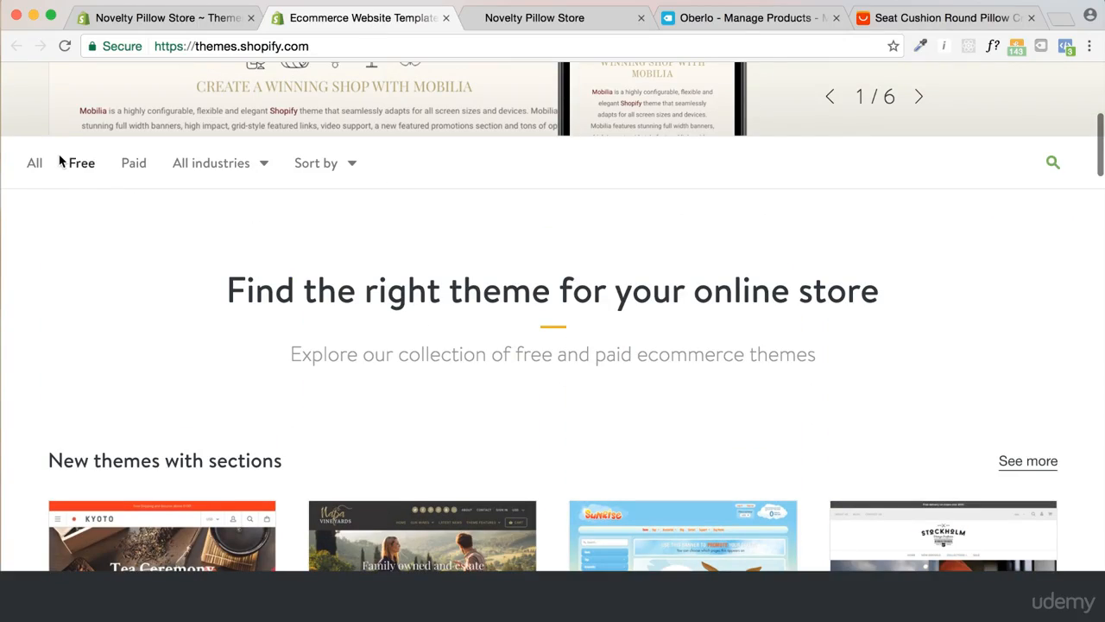
Filter the Theme Store to free themes and examine the Debut, Jumpstart and Venture previews
click(85, 166)
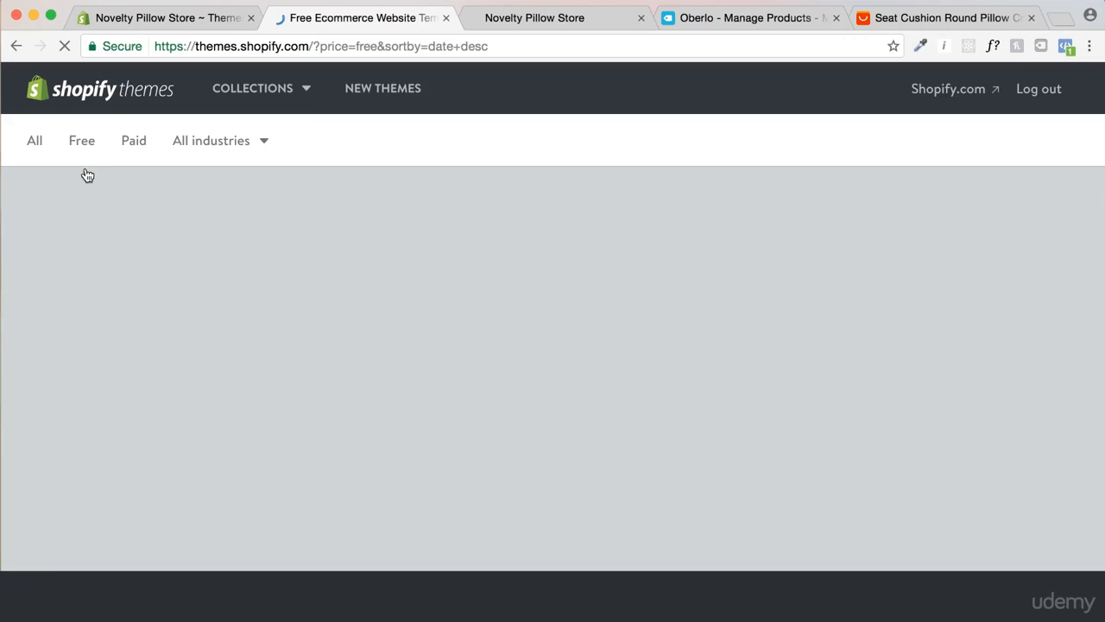
scroll(639, 276, down, 3)
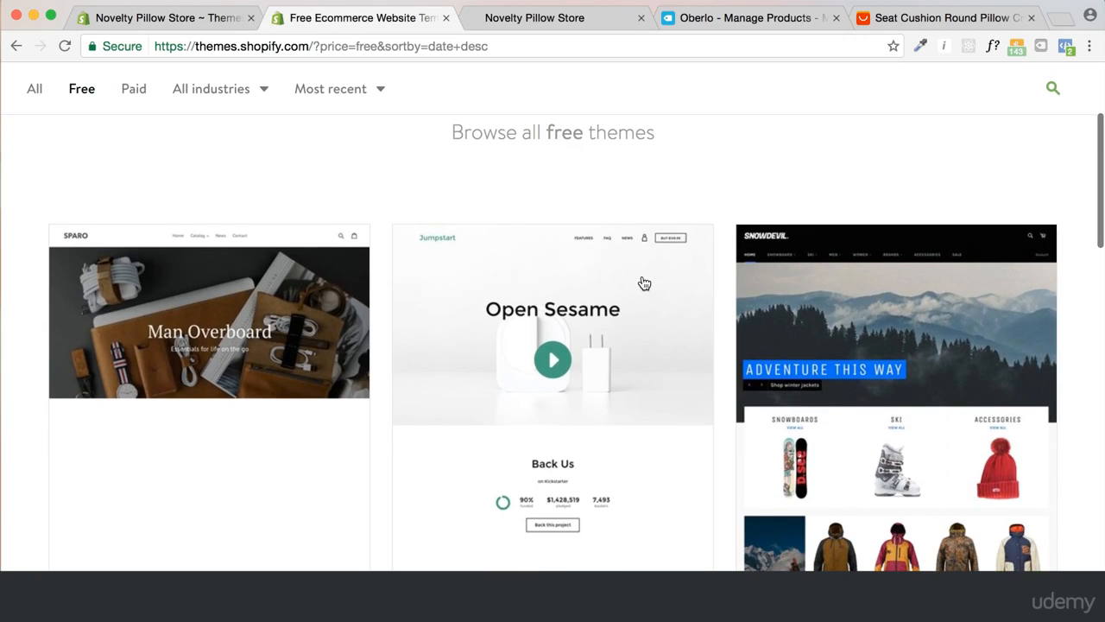
scroll(740, 341, down, 3)
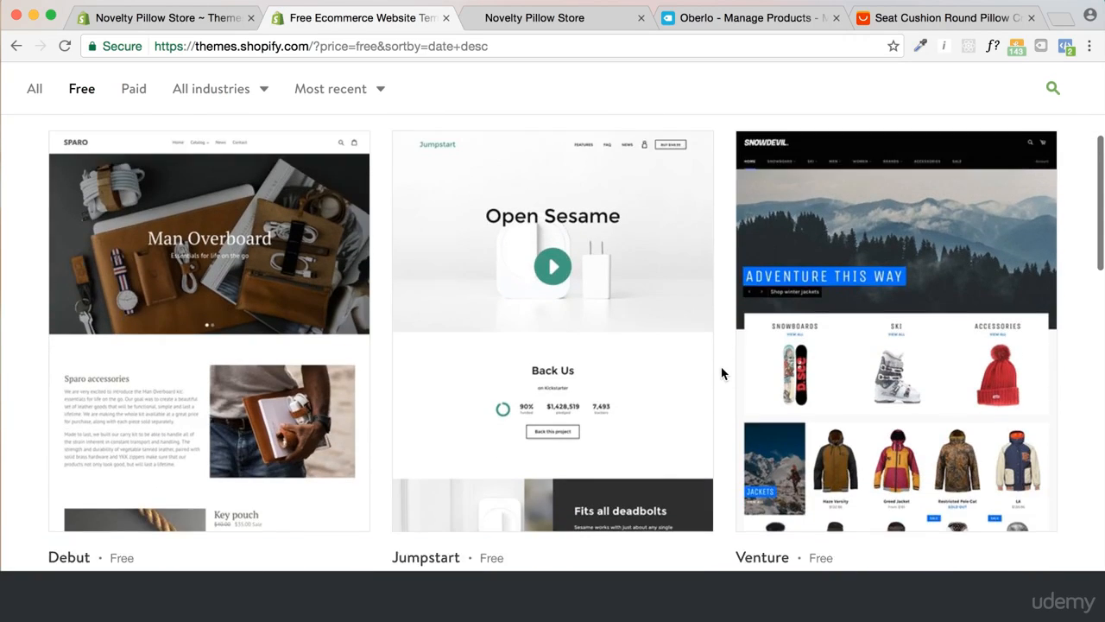
scroll(727, 414, down, 1)
scroll(717, 346, up, 1)
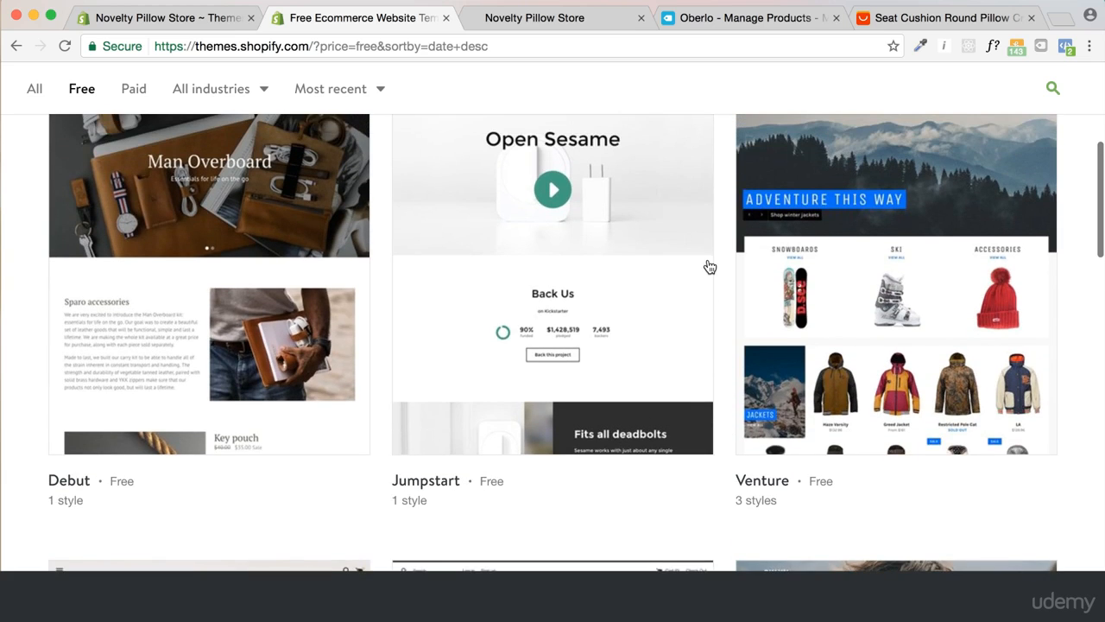
scroll(730, 240, up, 2)
scroll(730, 229, up, 1)
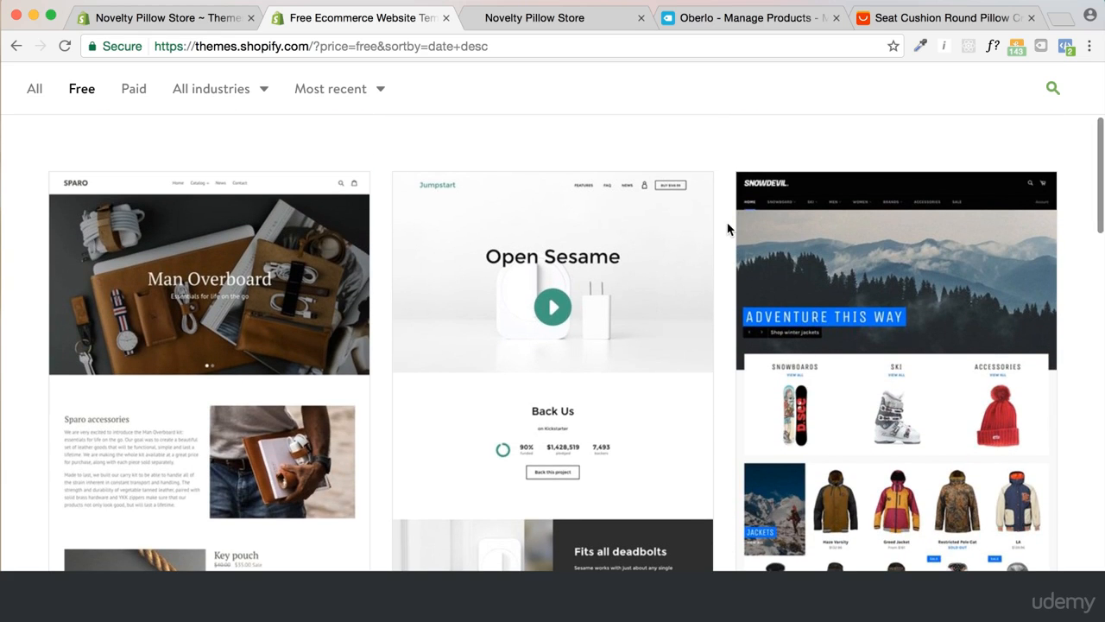
scroll(720, 268, down, 1)
scroll(725, 266, down, 1)
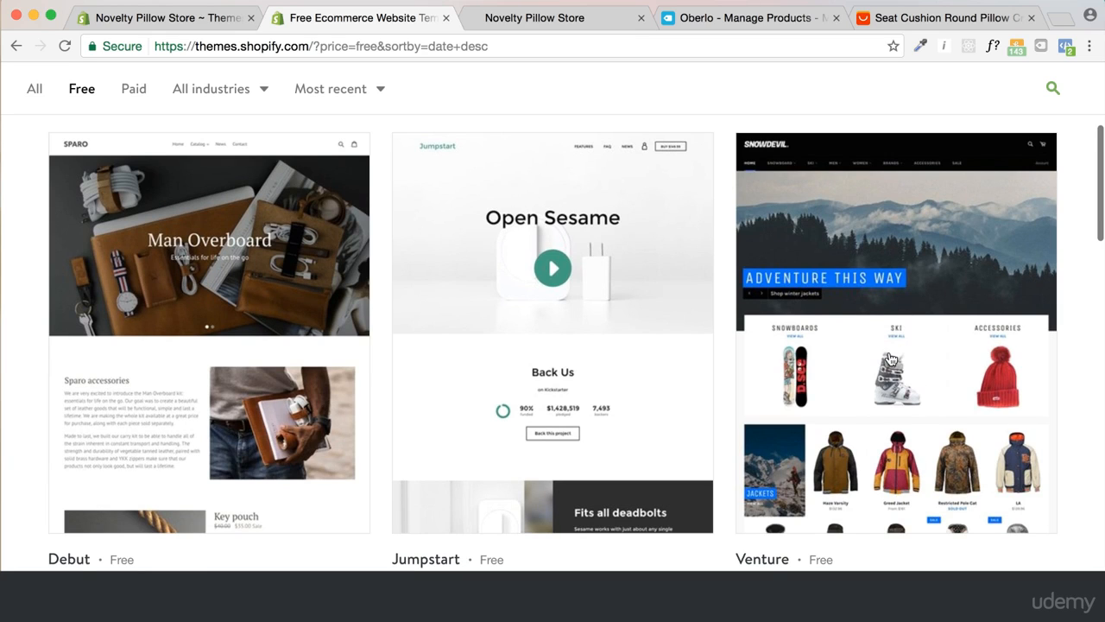
scroll(892, 359, down, 2)
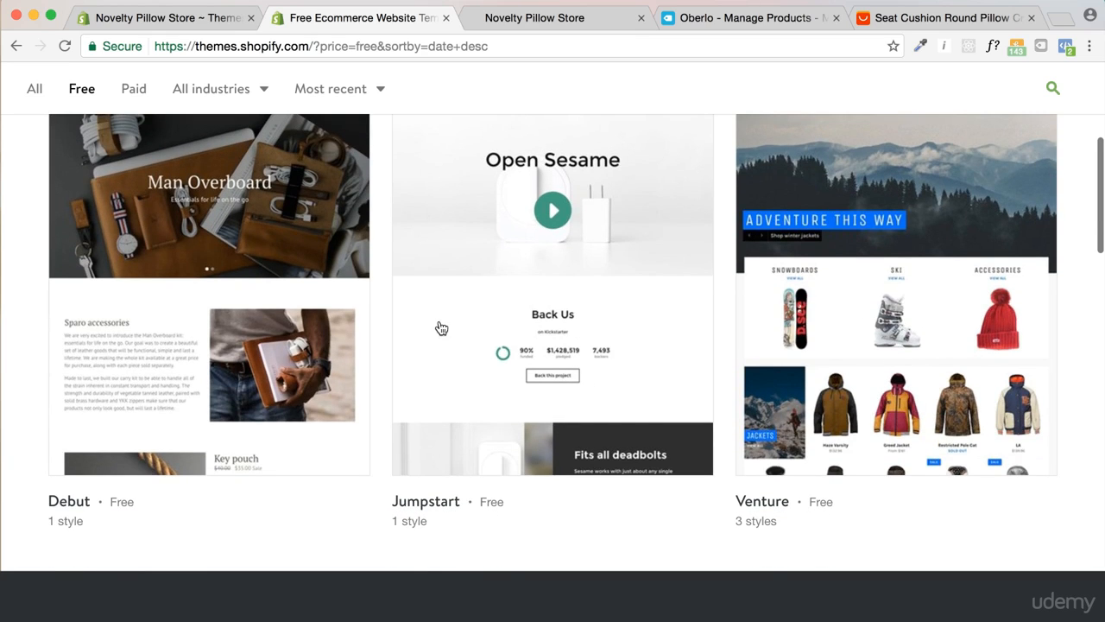
Install the free Simple theme in its Light style and publish it as the store's theme
scroll(419, 399, down, 5)
click(414, 456)
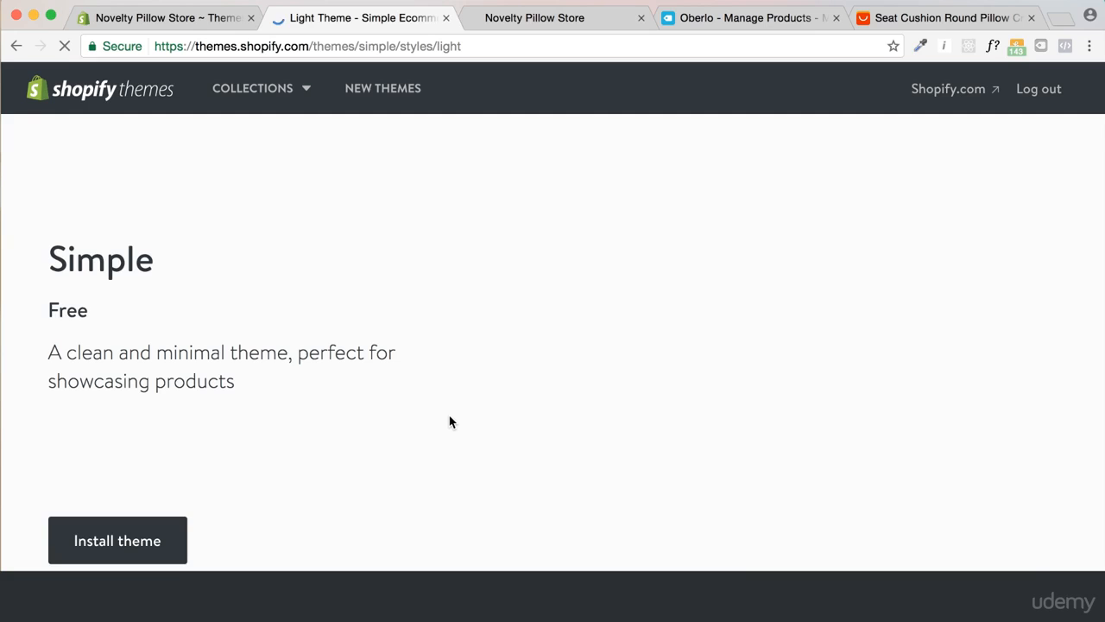
scroll(442, 417, down, 2)
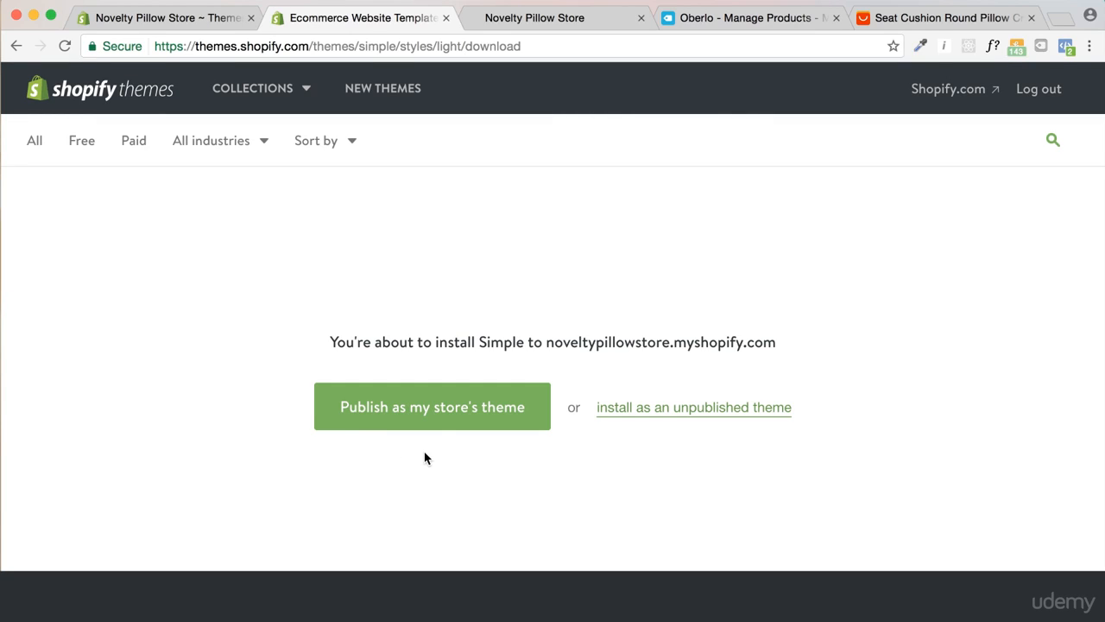
click(448, 415)
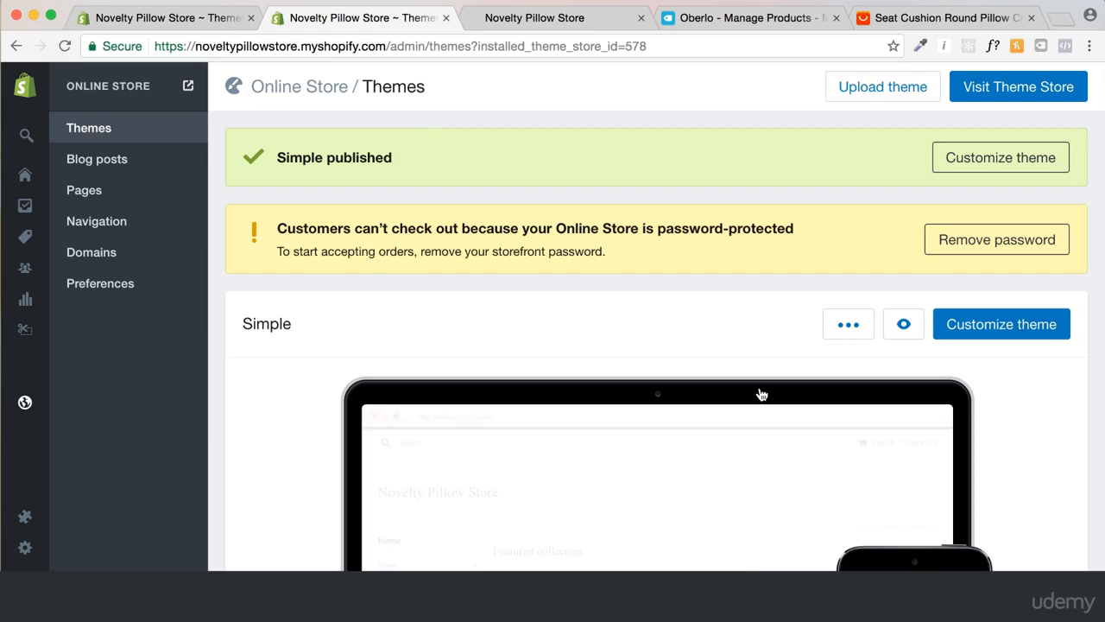
Open the Simple theme for customization, check its general settings categories, and return to its sections
scroll(761, 395, down, 1)
click(1022, 298)
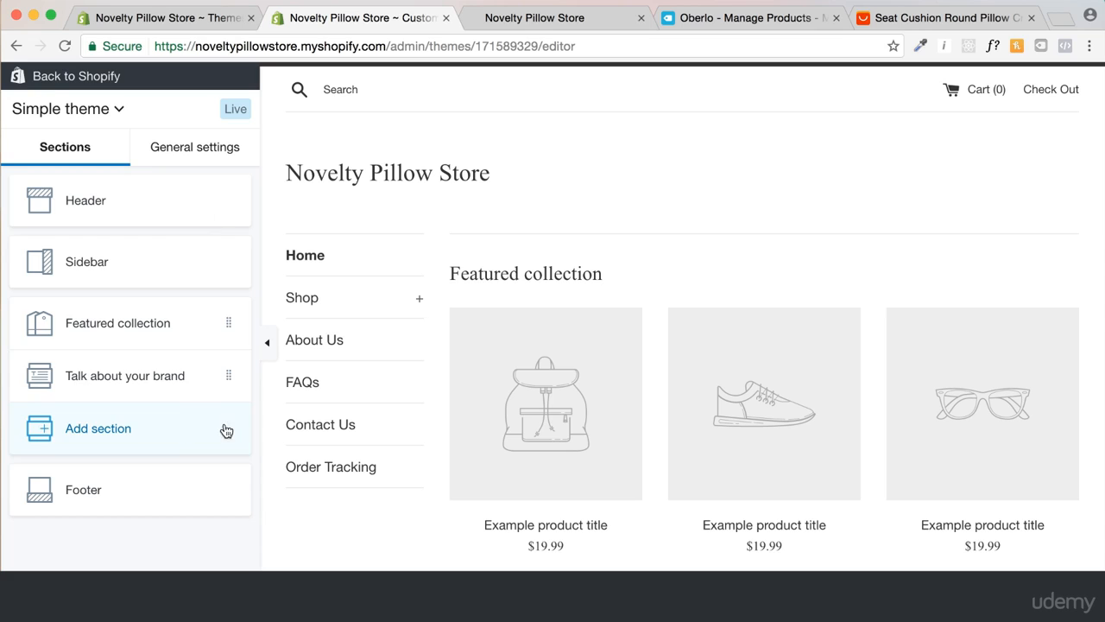
click(180, 154)
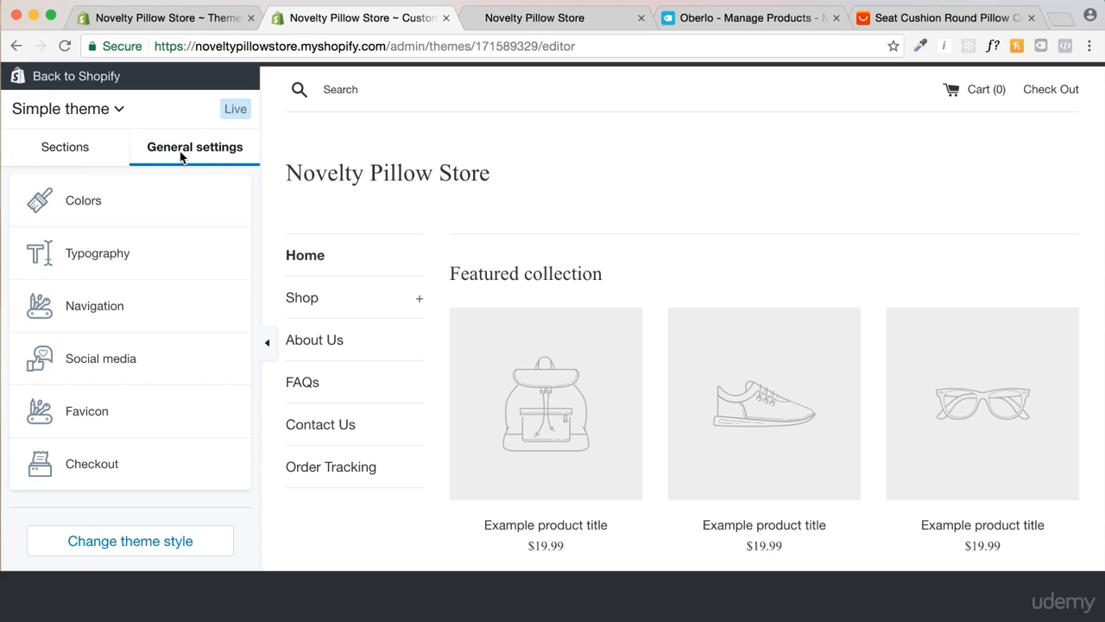
click(87, 159)
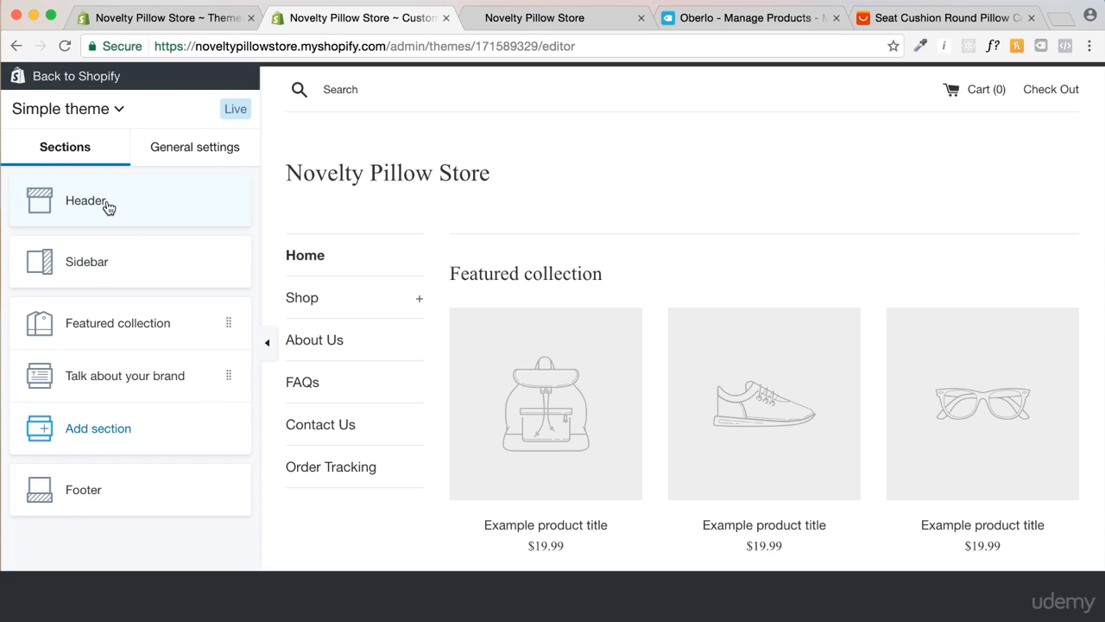
Review the Header section's logo and tagline settings, and return to the section list
click(131, 196)
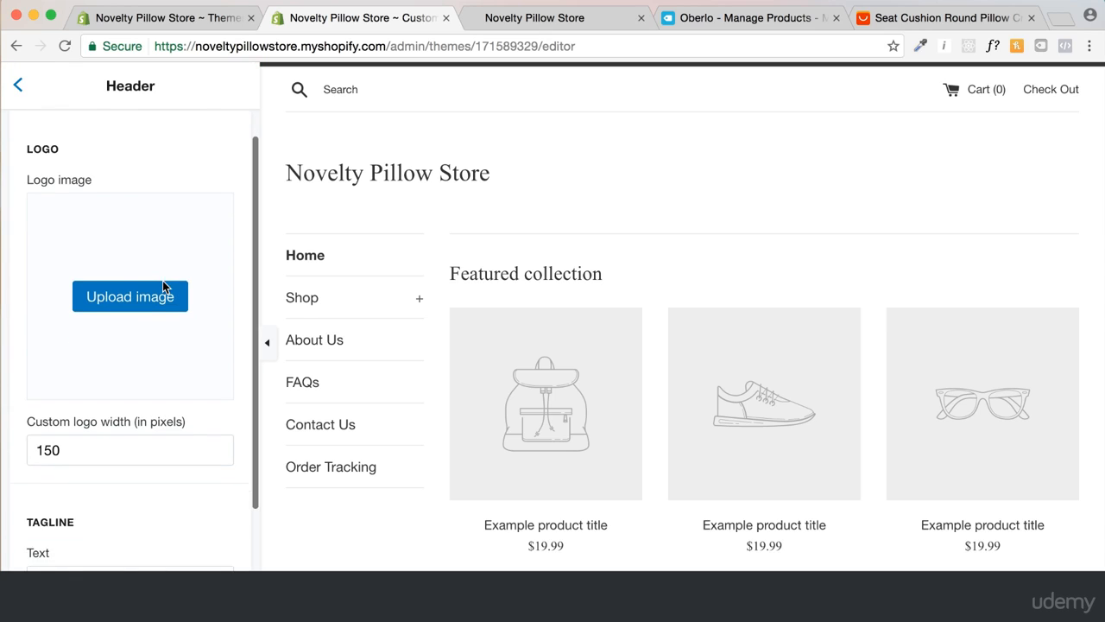
scroll(138, 354, down, 3)
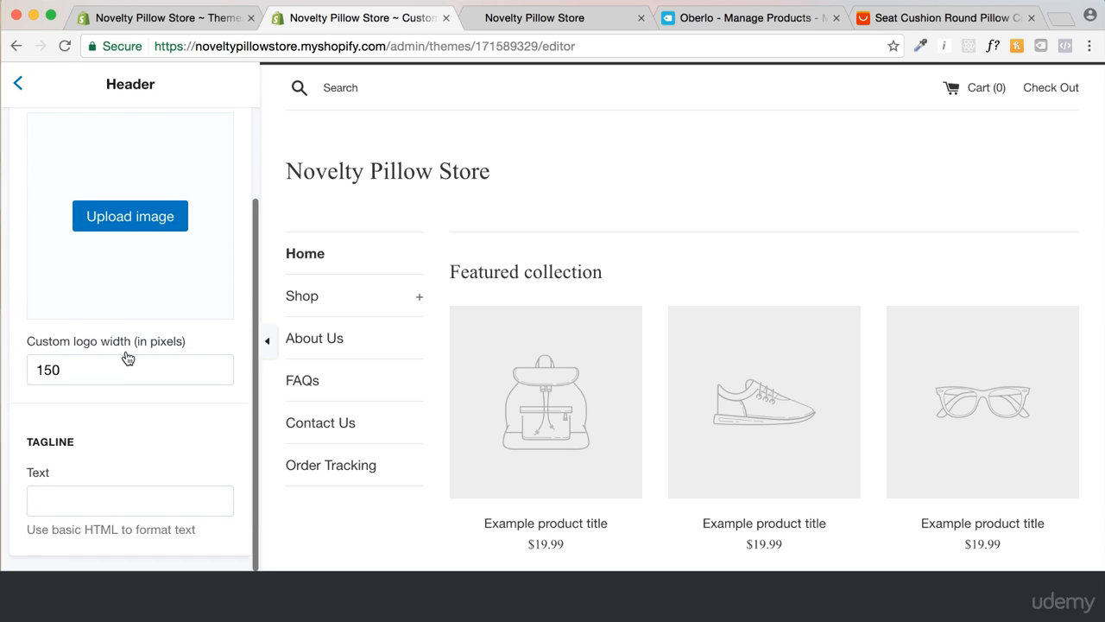
scroll(125, 345, up, 3)
click(17, 87)
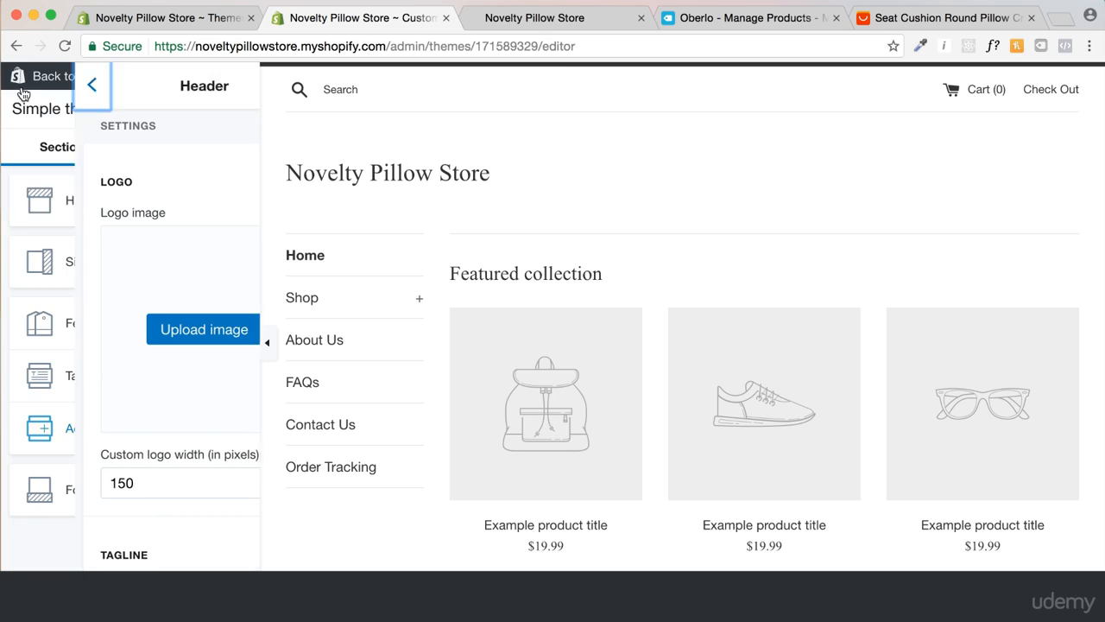
Check which menus the Sidebar section can use, keep Main menu, and return to the section list
click(145, 284)
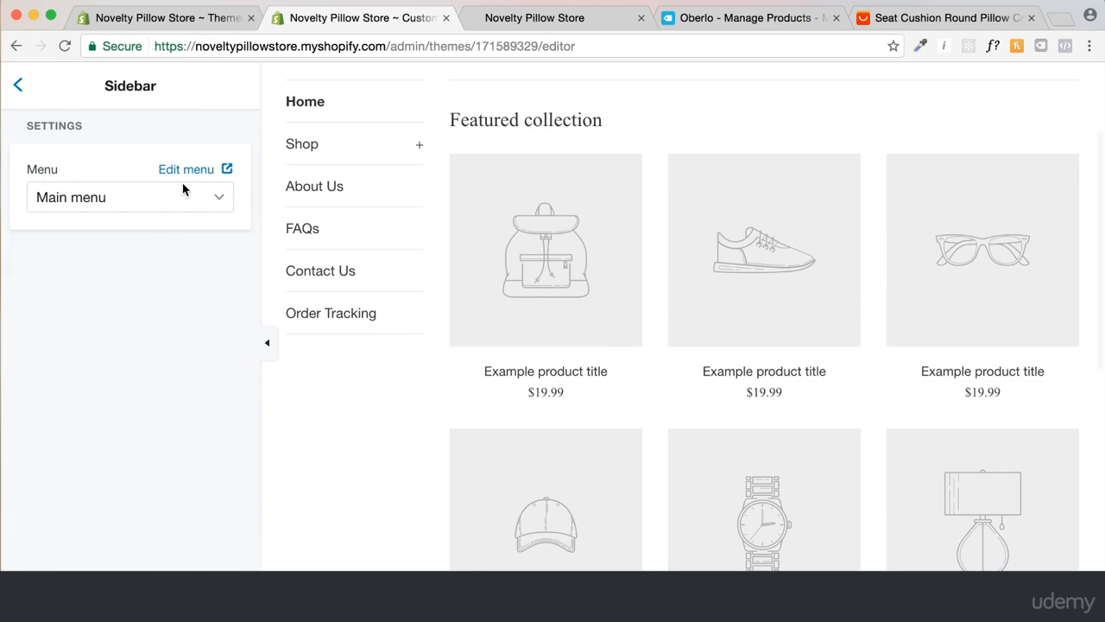
click(185, 204)
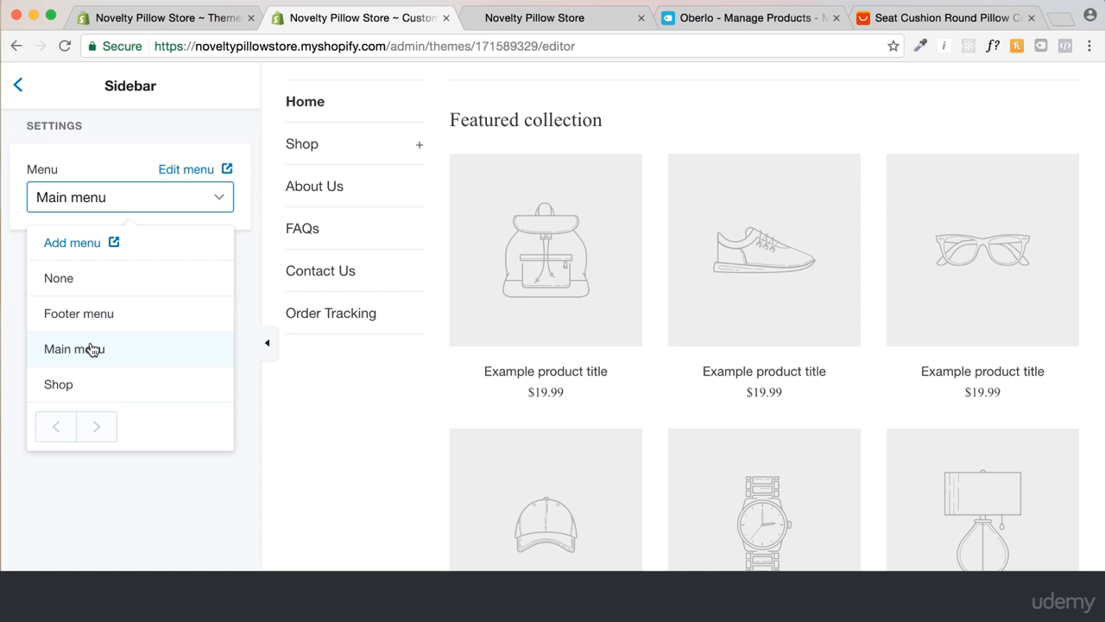
click(143, 541)
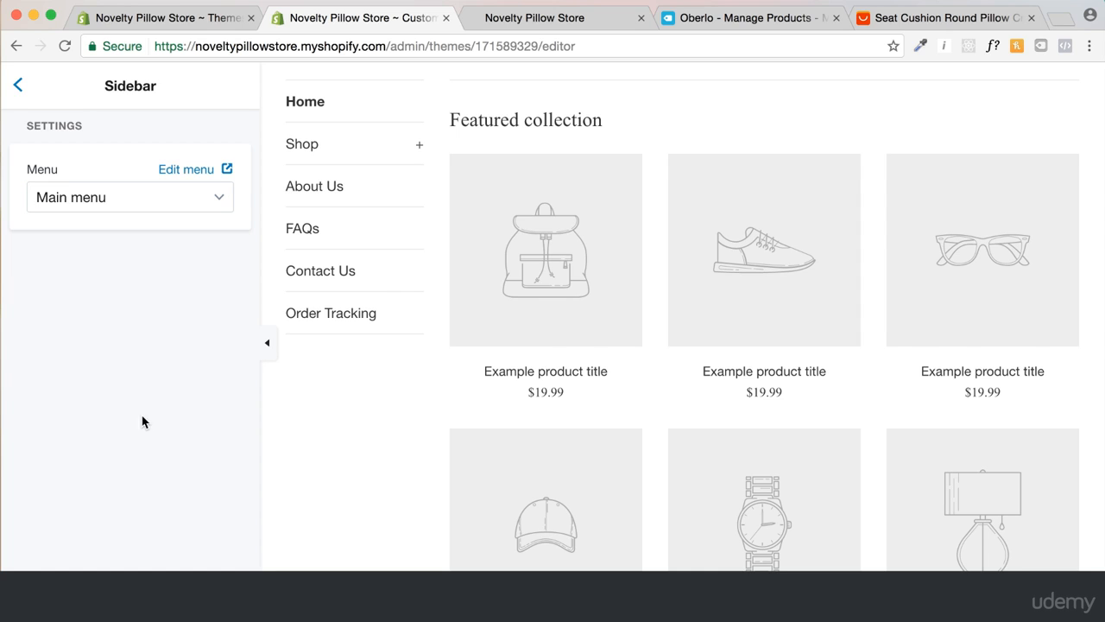
click(22, 95)
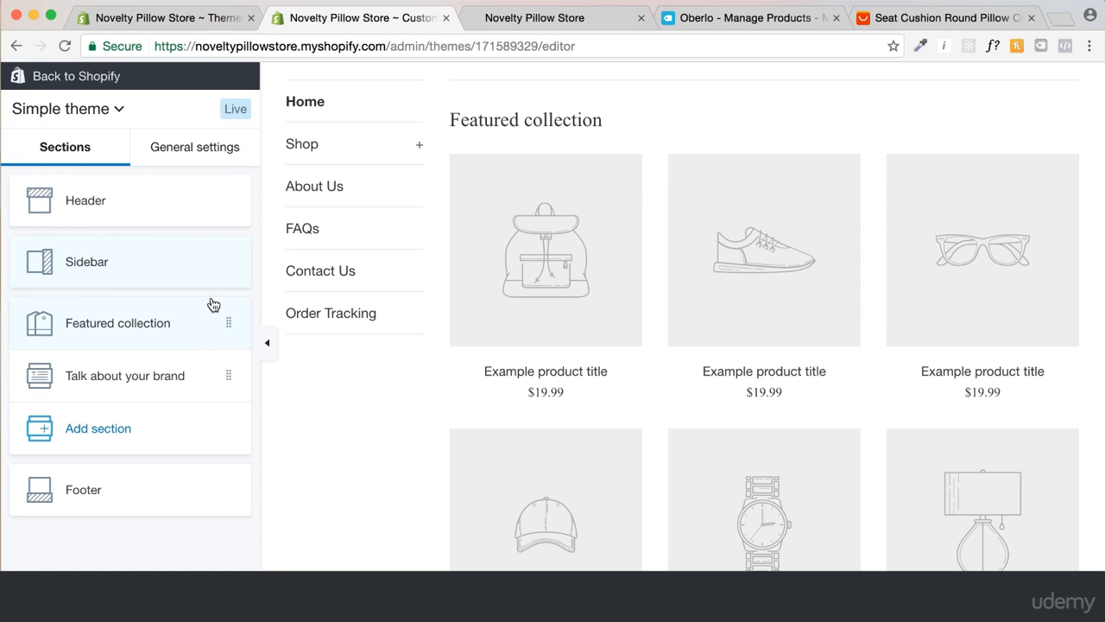
Change the Featured collection section's heading to "Best Sellers"
click(205, 339)
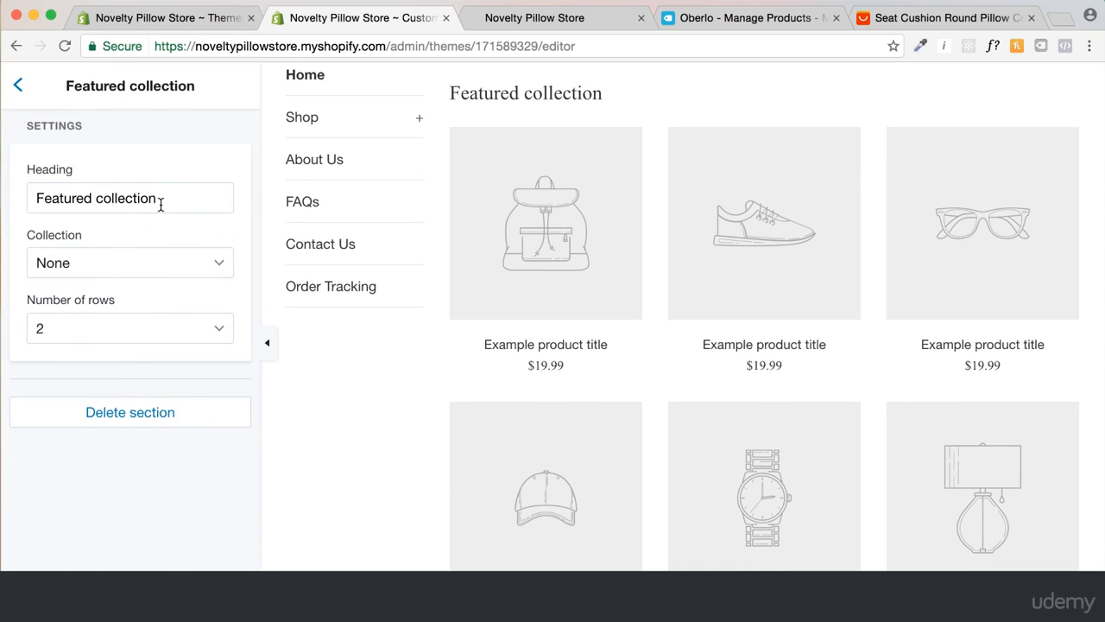
drag(171, 194, 3, 195)
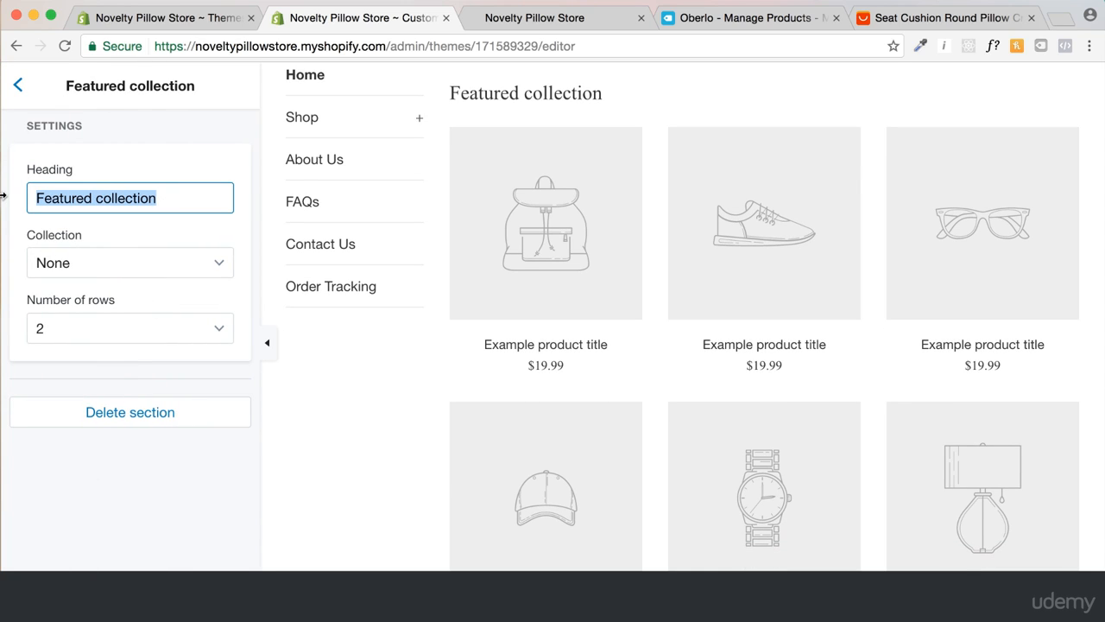
text(Best Se)
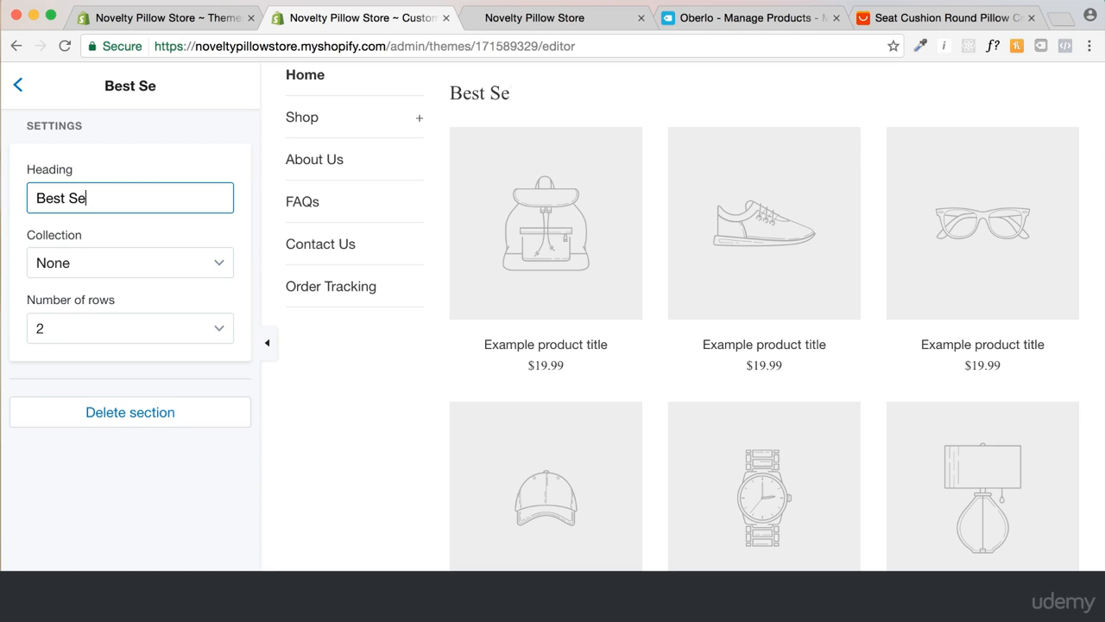
text(llers)
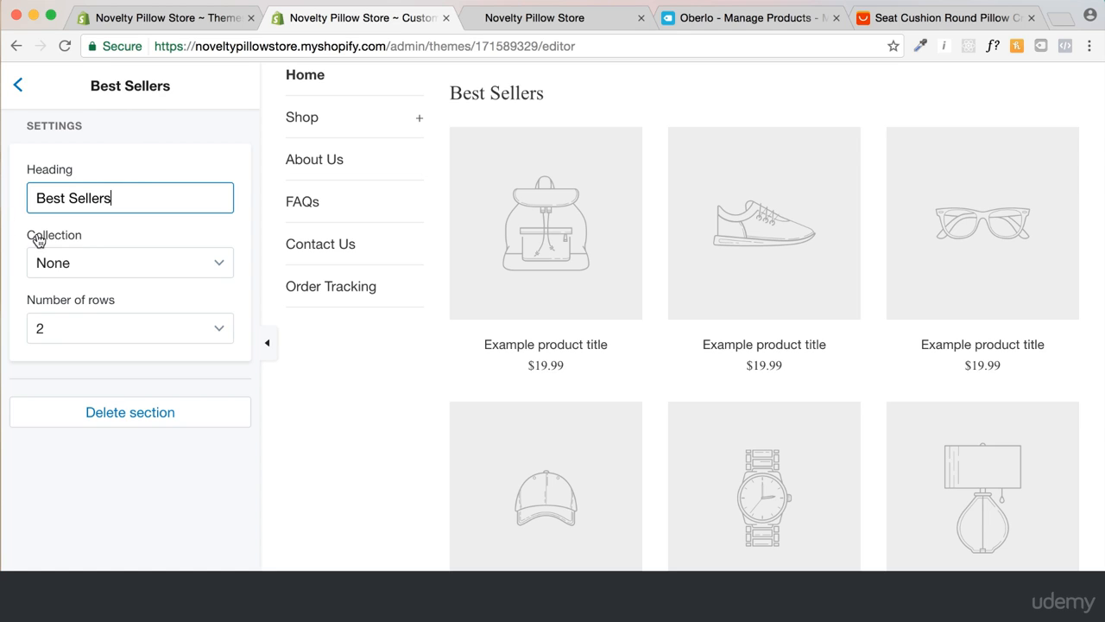
Check which collections the Best Sellers section can use, keep None, and return to the section list
click(163, 262)
scroll(97, 425, down, 1)
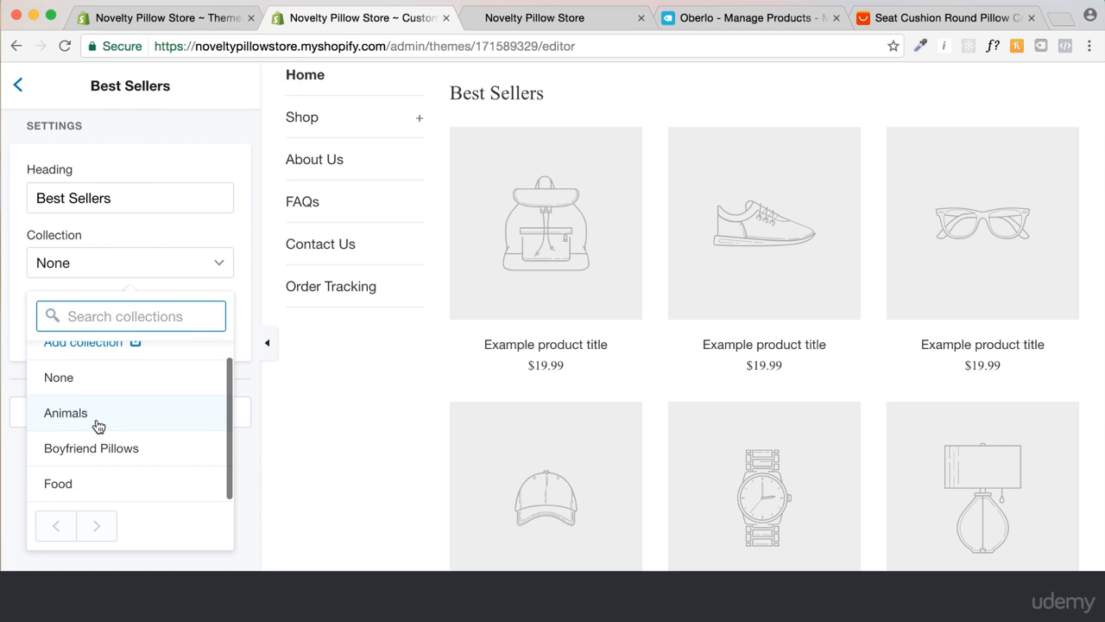
scroll(97, 425, up, 1)
click(136, 394)
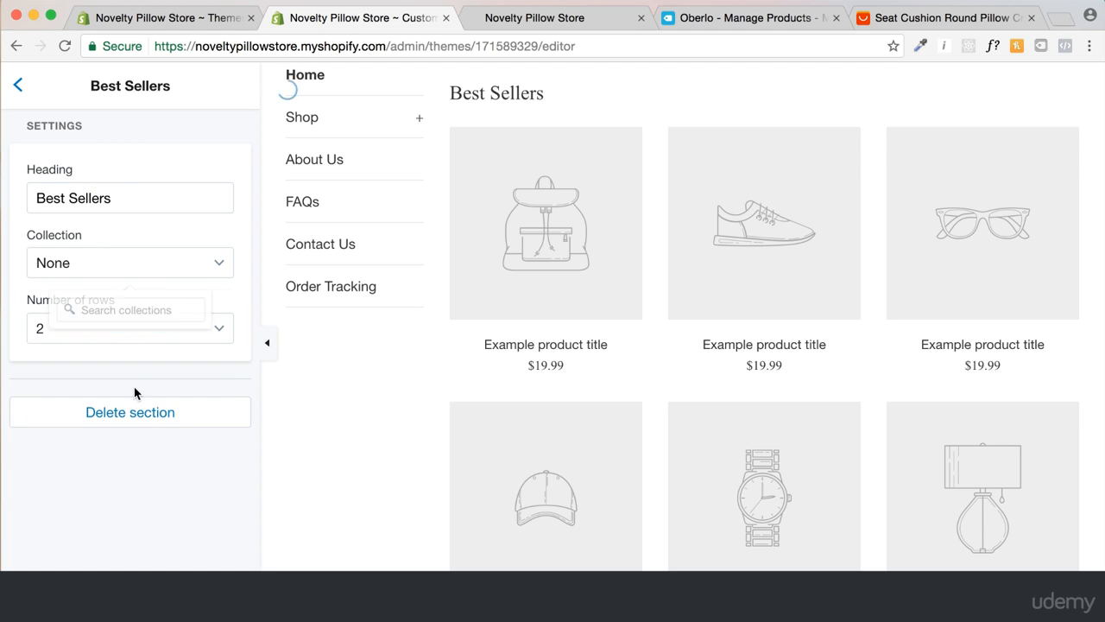
click(19, 85)
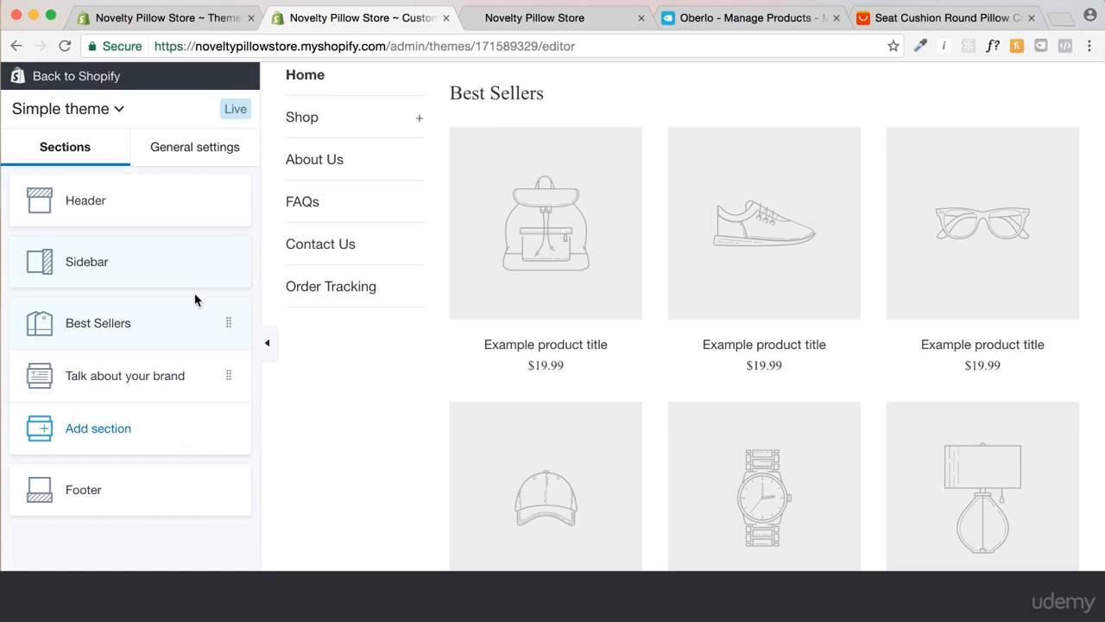
Reopen the Best Sellers section, review its heading and collection options without changing them, and return to the section list
click(174, 338)
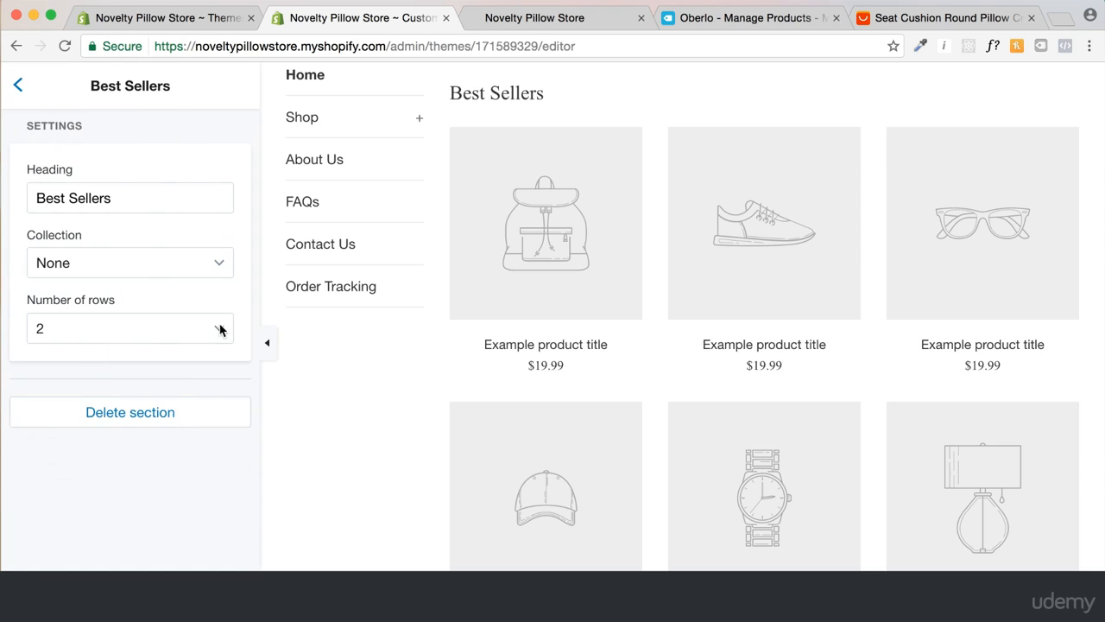
click(140, 206)
click(167, 261)
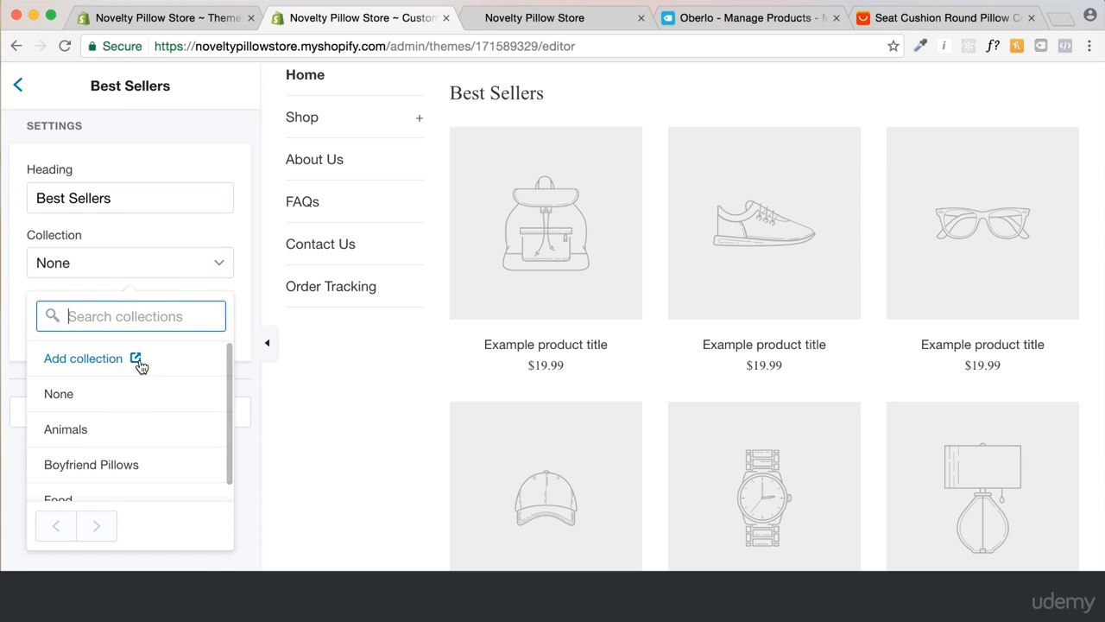
scroll(127, 430, down, 1)
scroll(127, 430, up, 1)
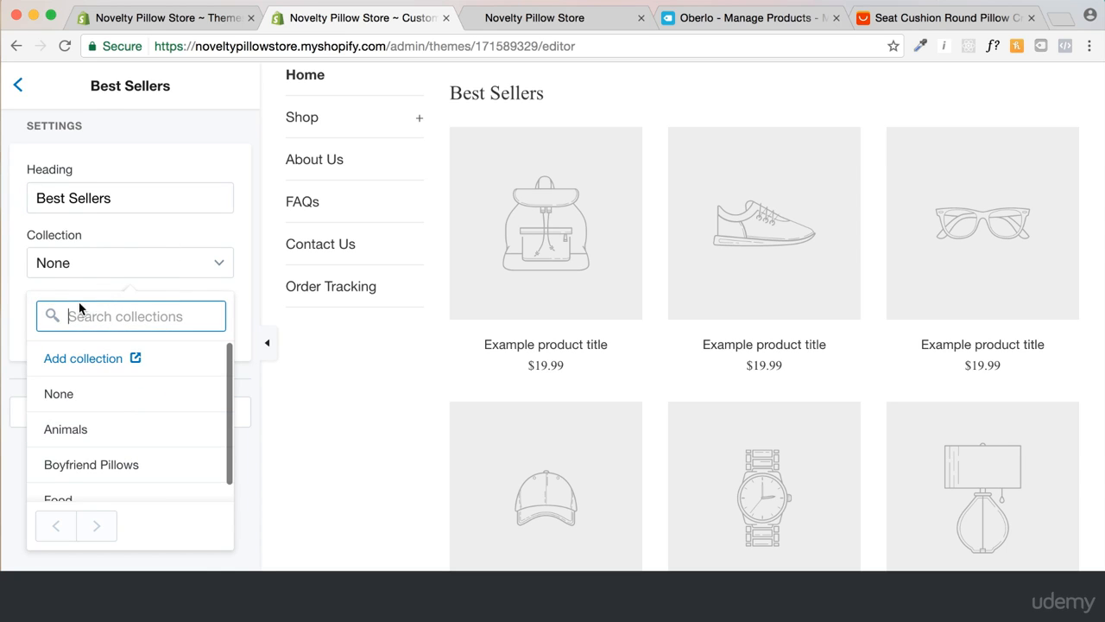
click(26, 296)
click(17, 85)
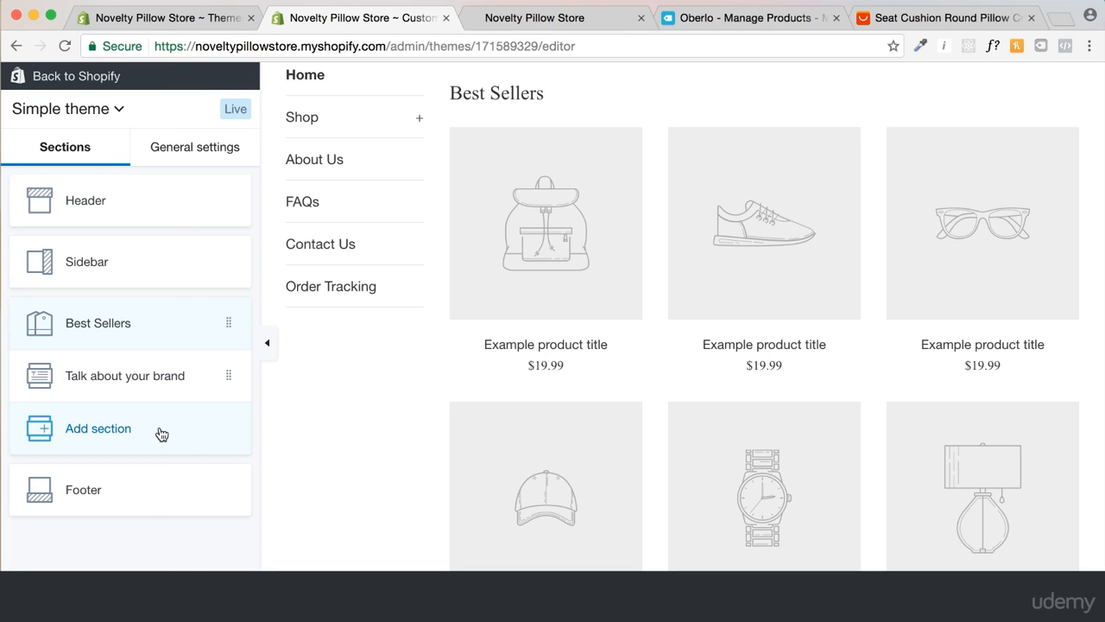
Delete the "Talk about your brand" section from the home page
scroll(429, 440, down, 6)
scroll(429, 439, up, 2)
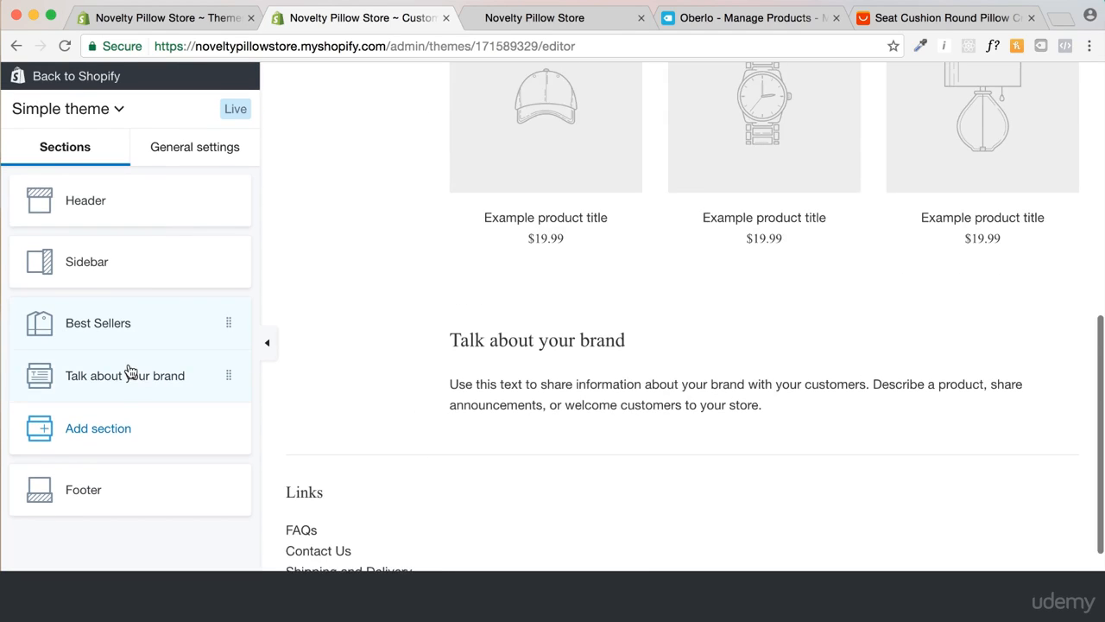
click(129, 371)
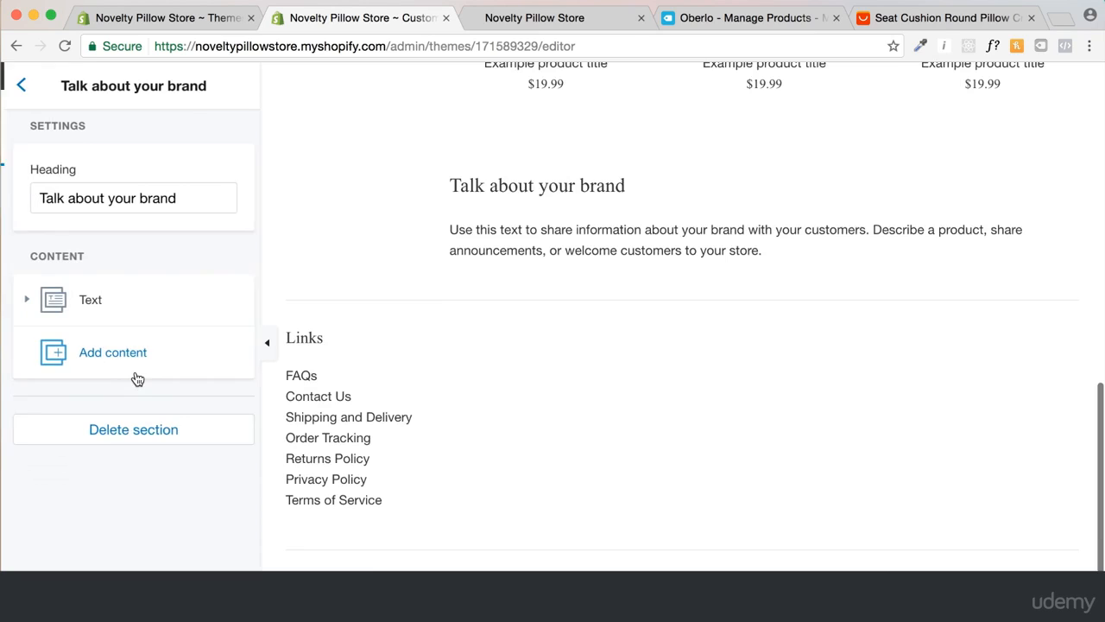
click(18, 85)
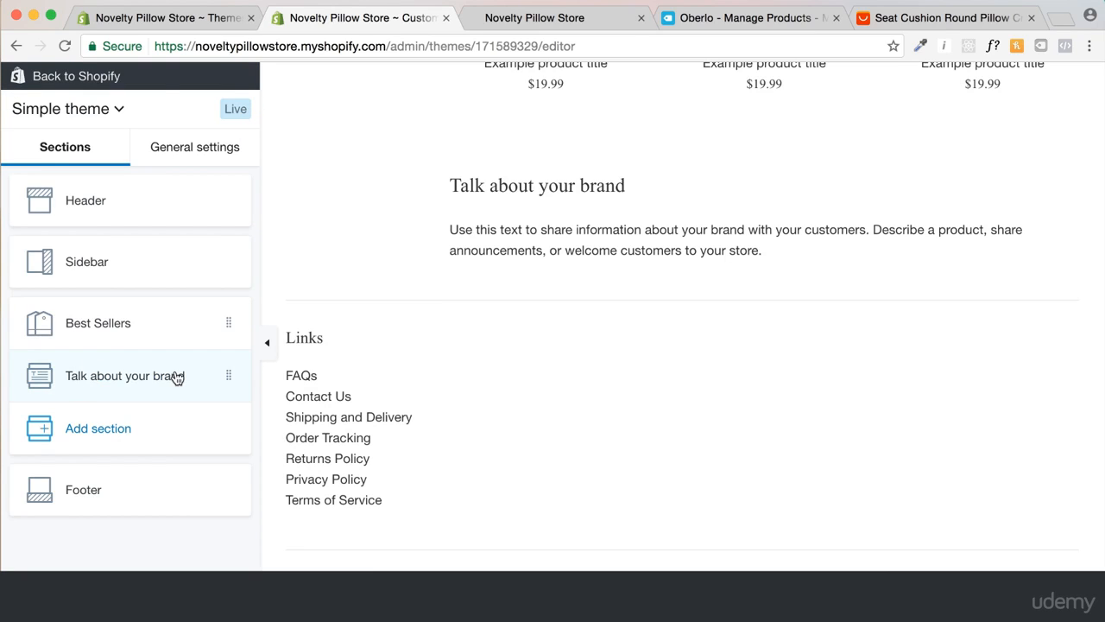
click(175, 377)
click(118, 436)
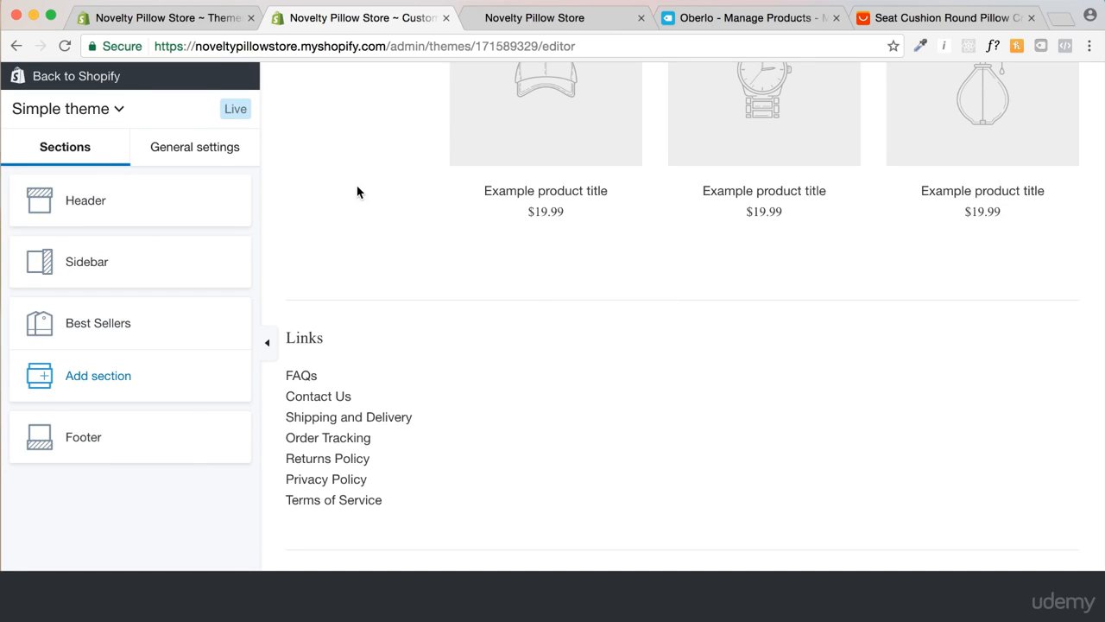
Review the home page preview and check which menus the Footer's Links content can use, keeping Footer menu
scroll(342, 345, down, 5)
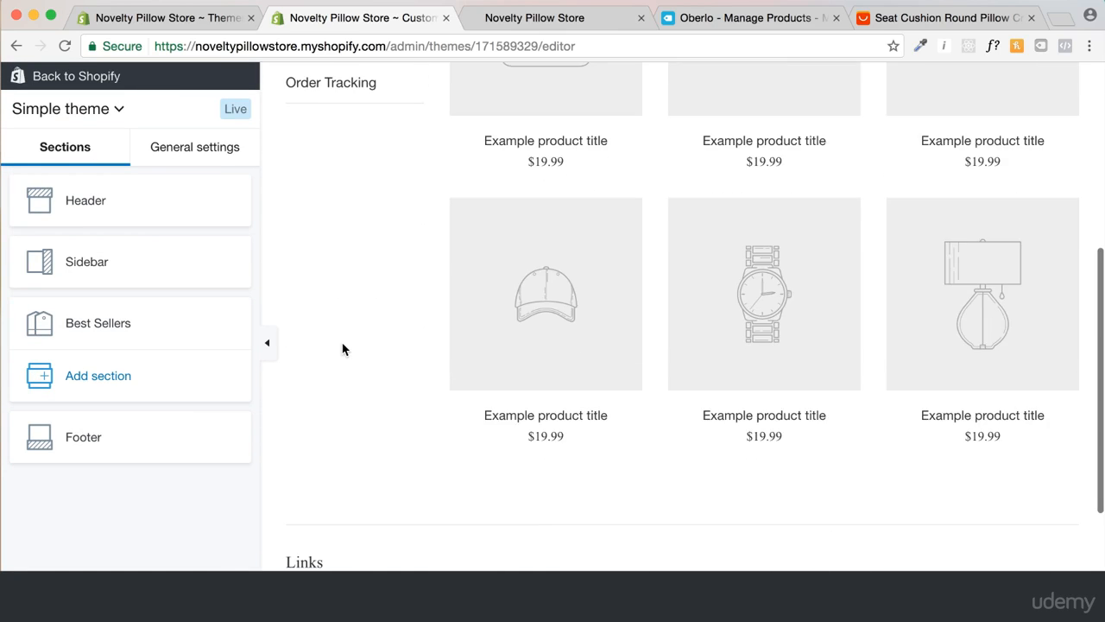
scroll(406, 302, up, 3)
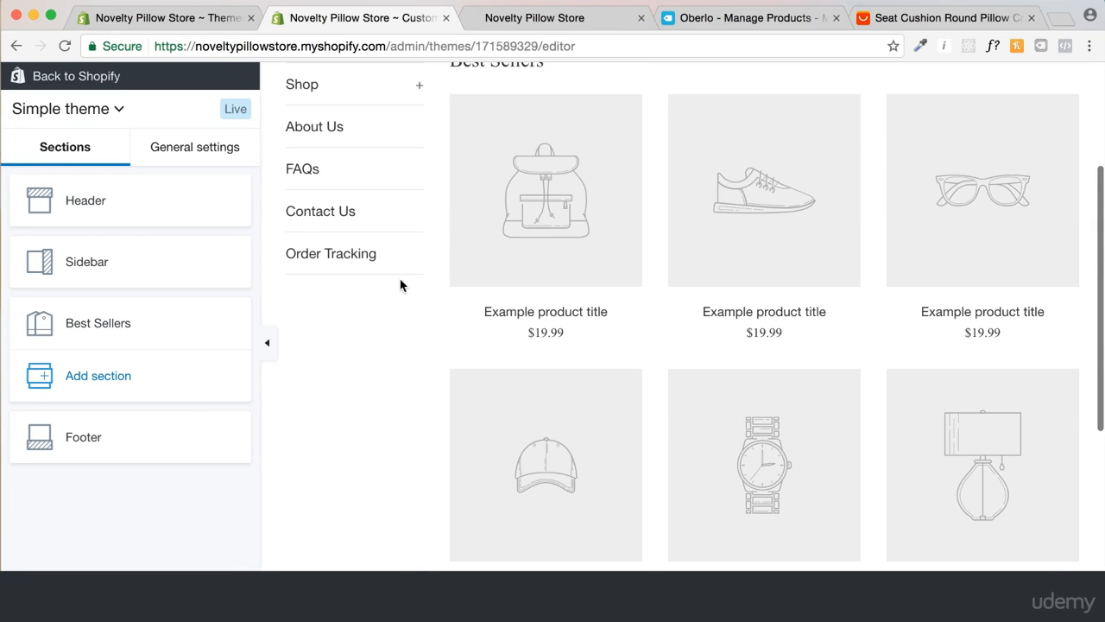
click(121, 445)
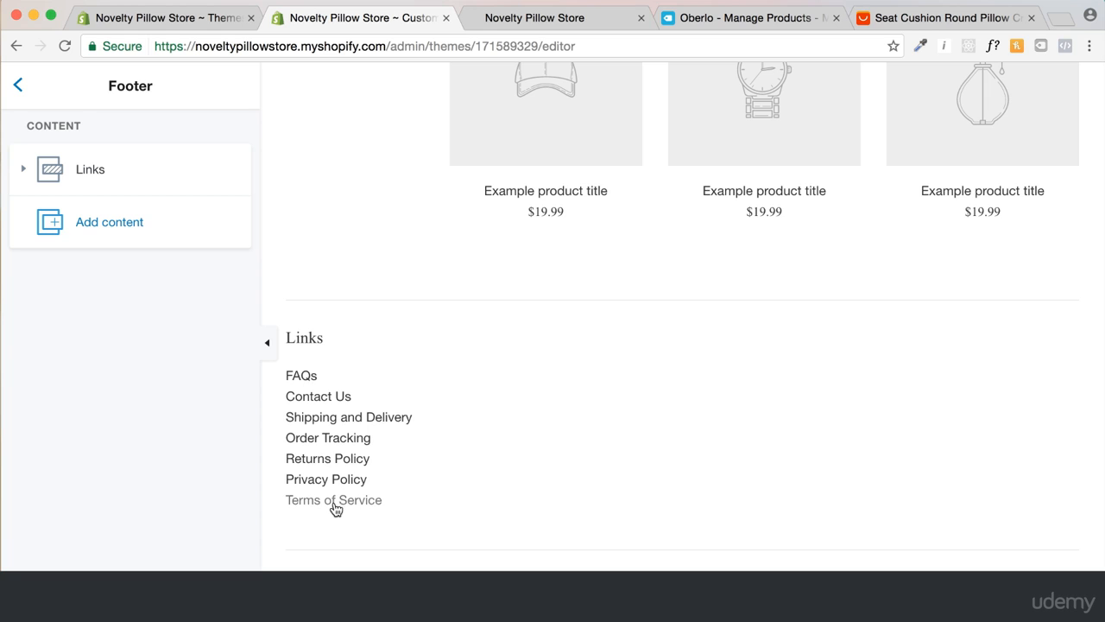
click(102, 180)
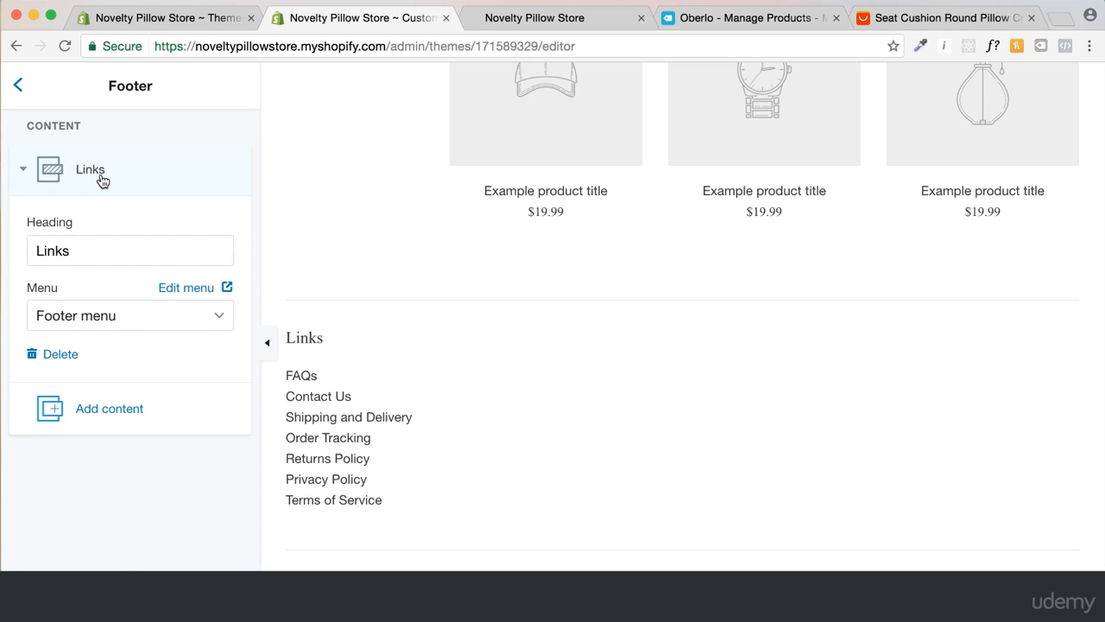
click(126, 321)
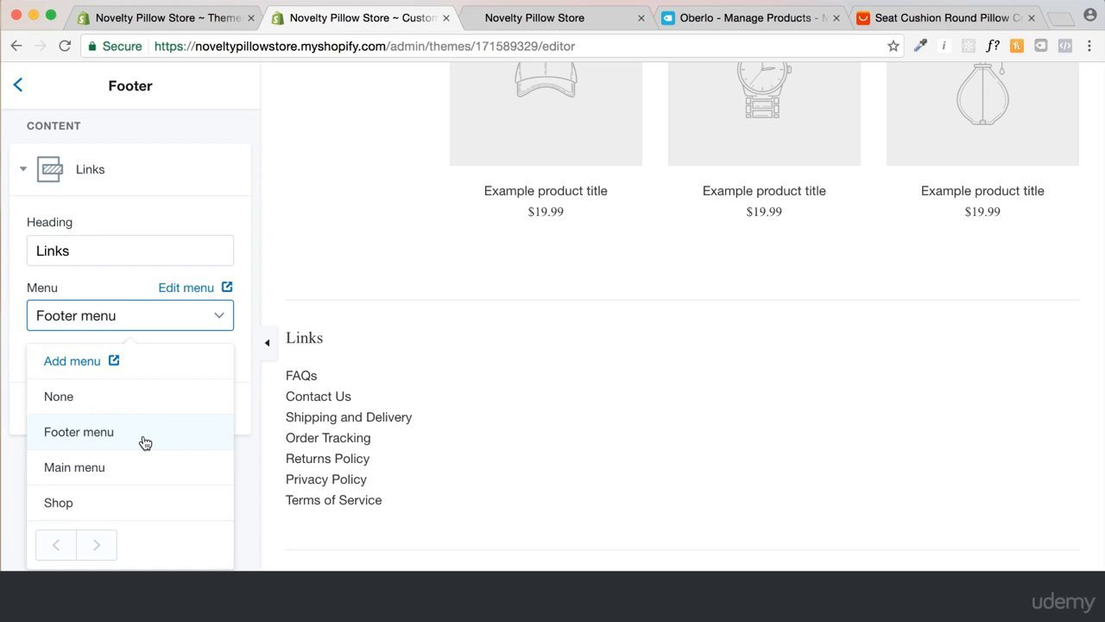
click(251, 486)
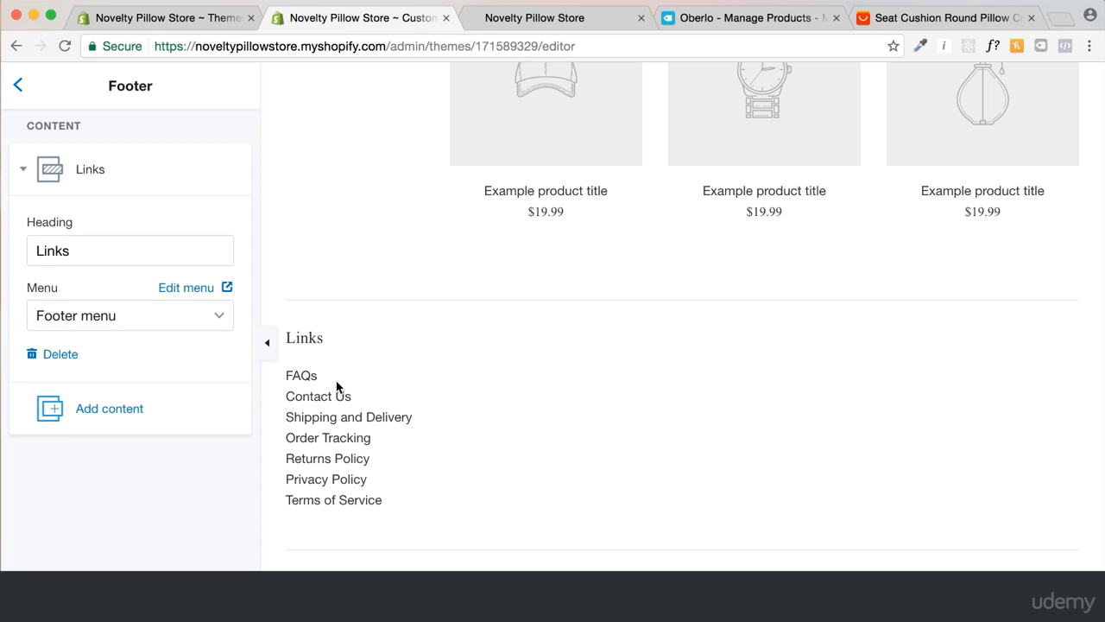
Add a Newsletter signup to the Footer section and return to the section list
click(173, 414)
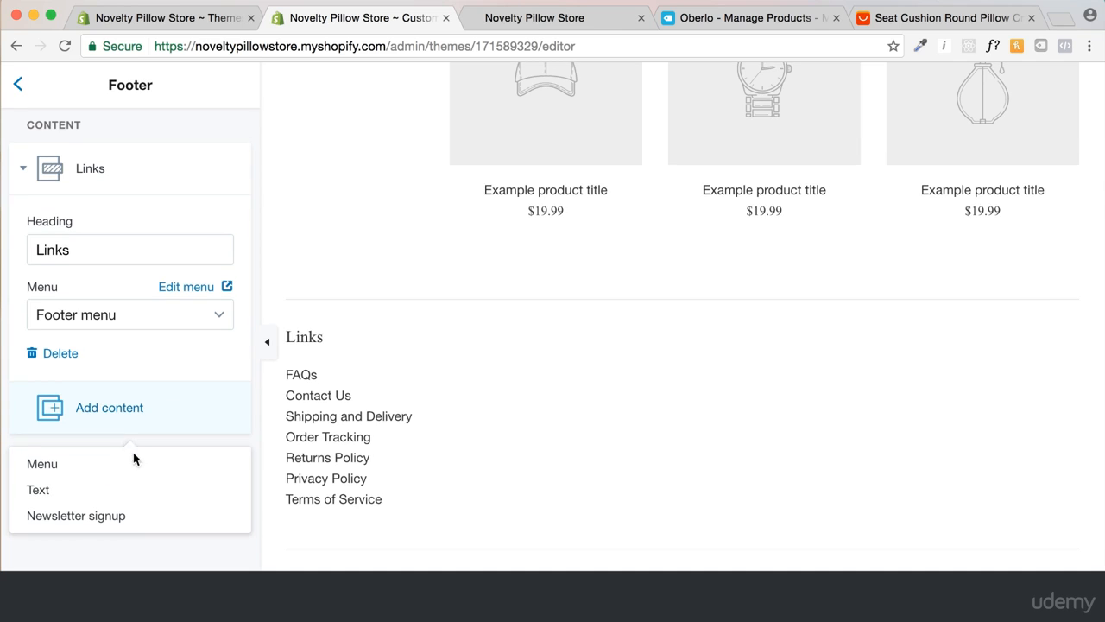
click(60, 518)
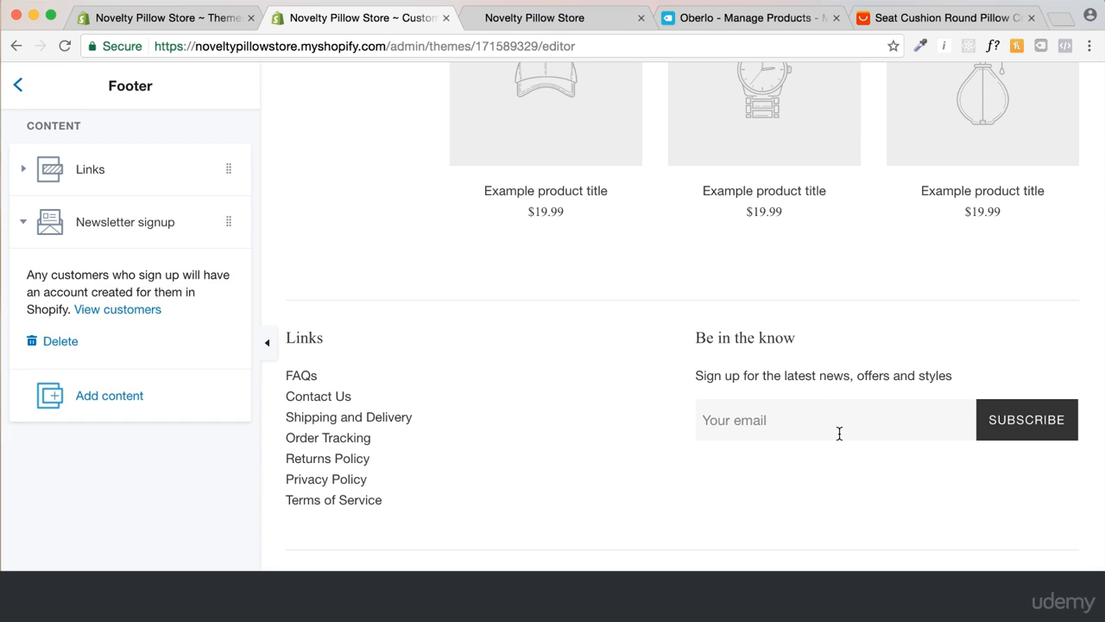
scroll(336, 298, up, 2)
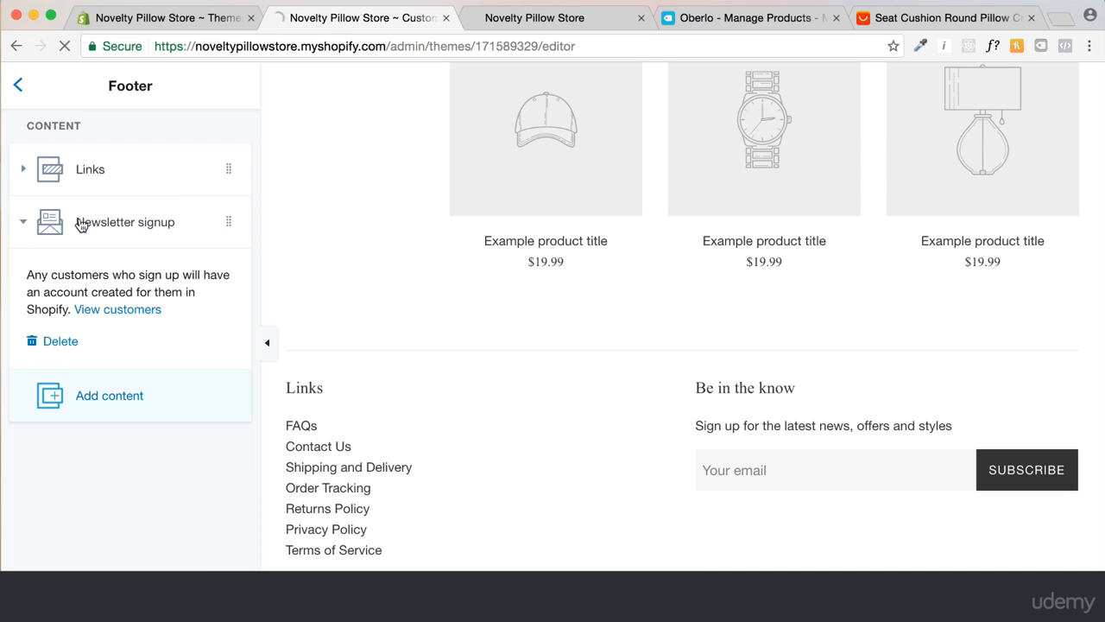
click(18, 84)
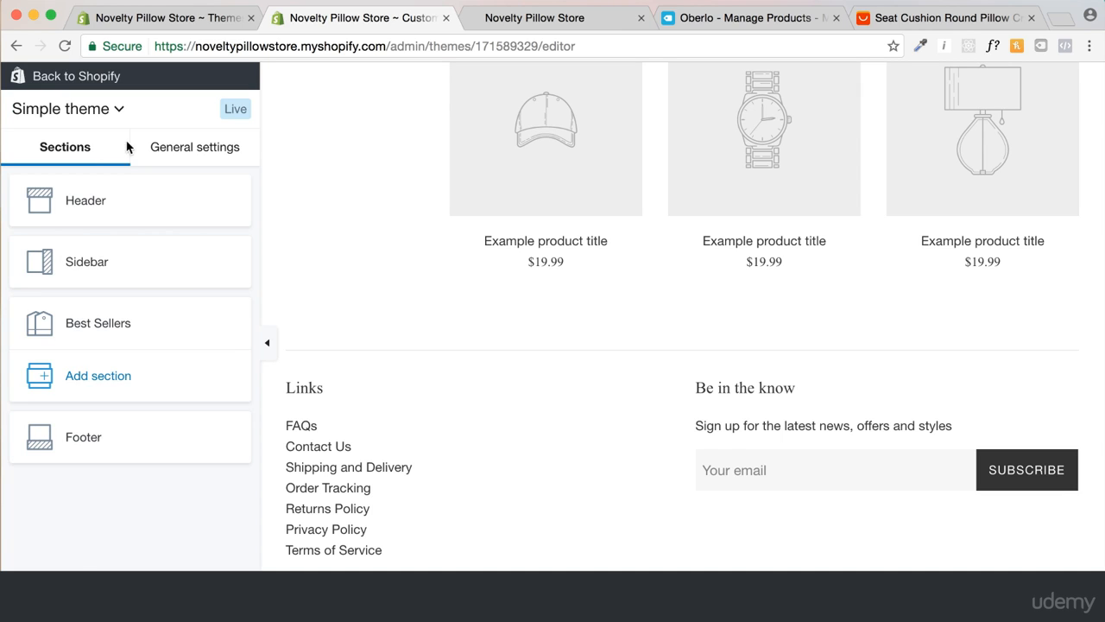
Try black and #202020 as the theme's text color, restore the original color, and return to the general settings
click(179, 152)
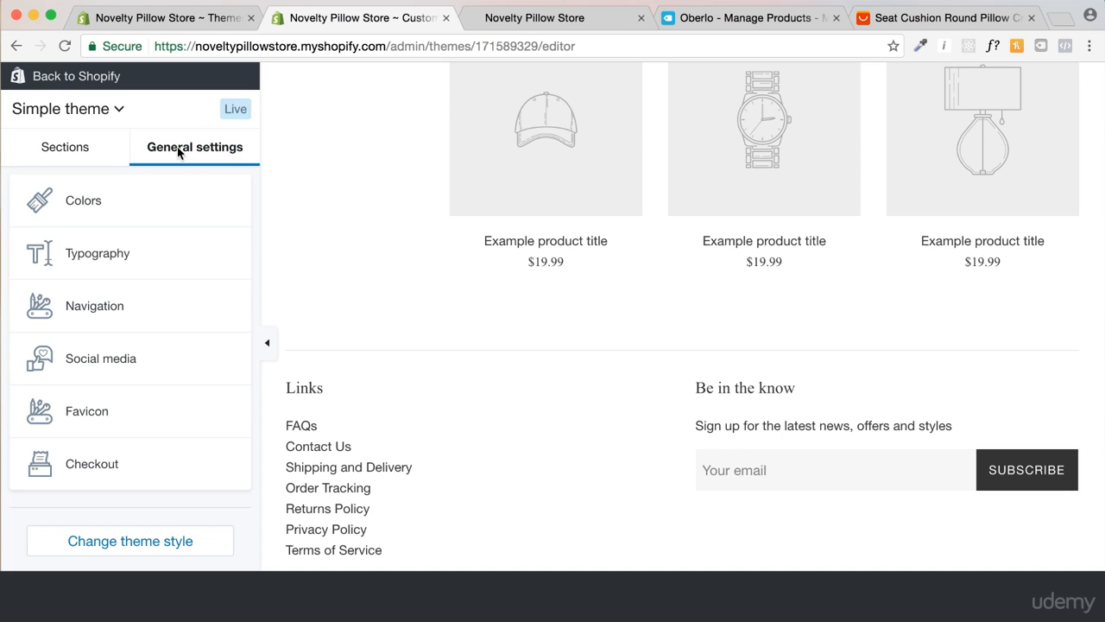
click(155, 205)
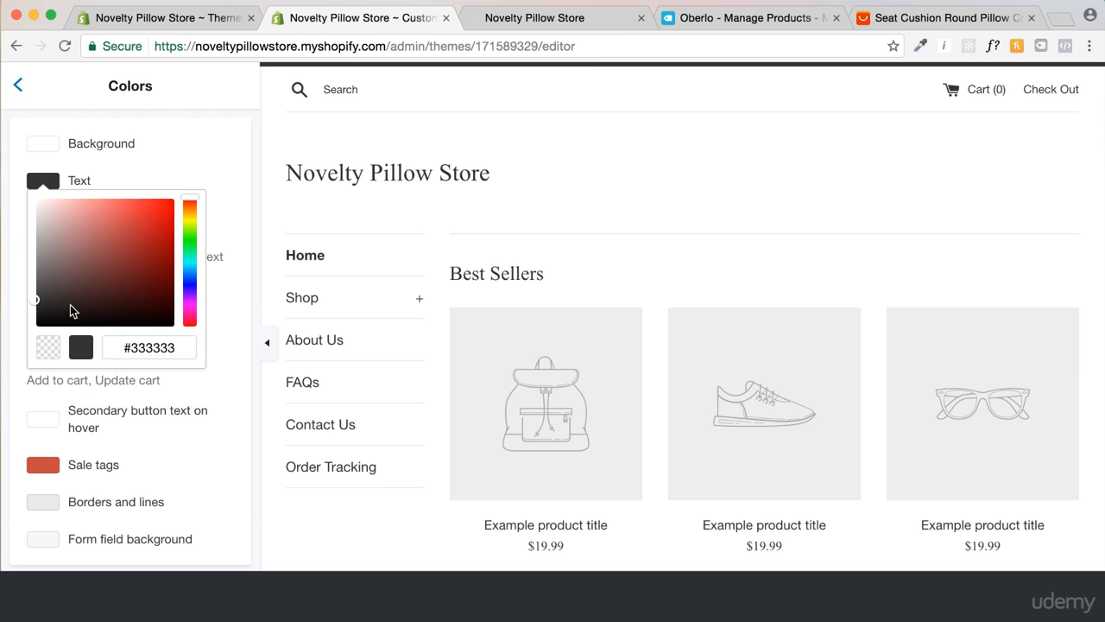
drag(50, 319, 30, 340)
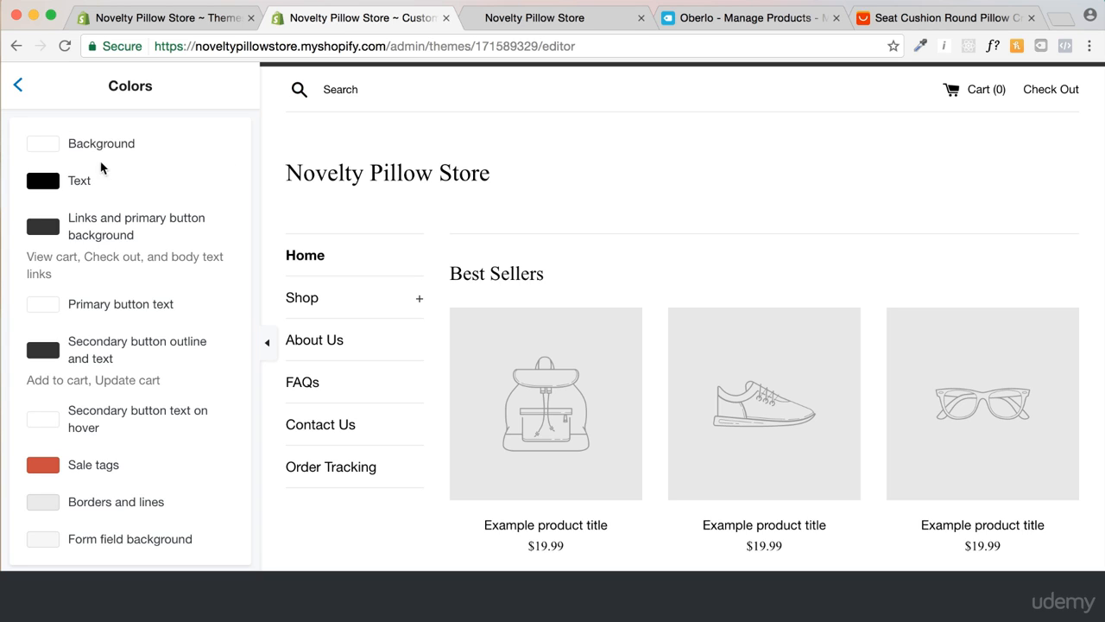
click(42, 182)
drag(50, 311, 29, 313)
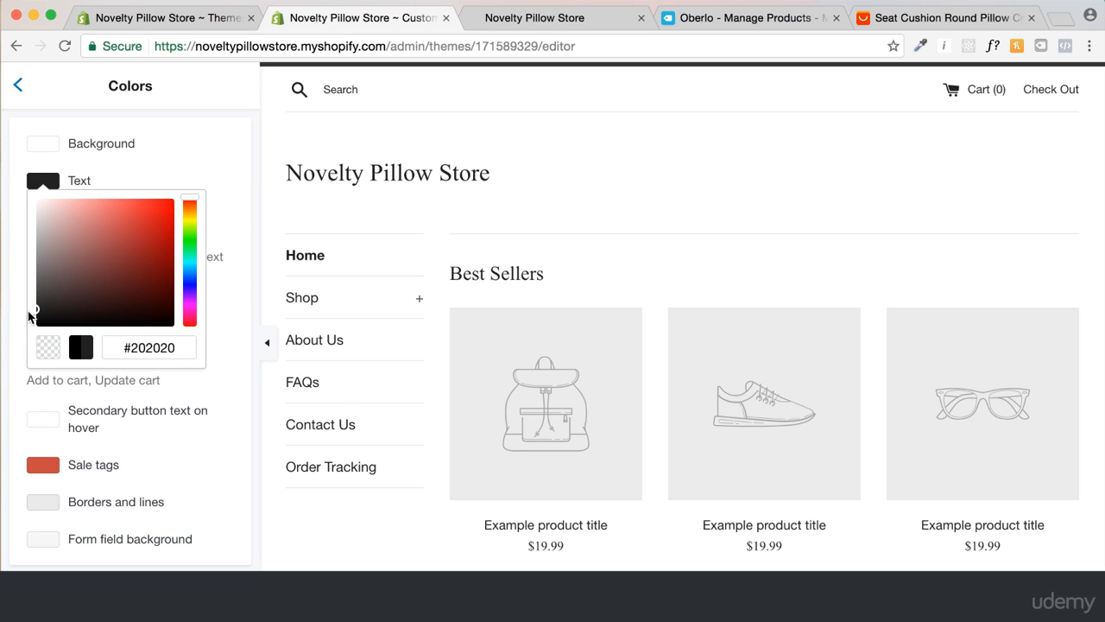
click(143, 342)
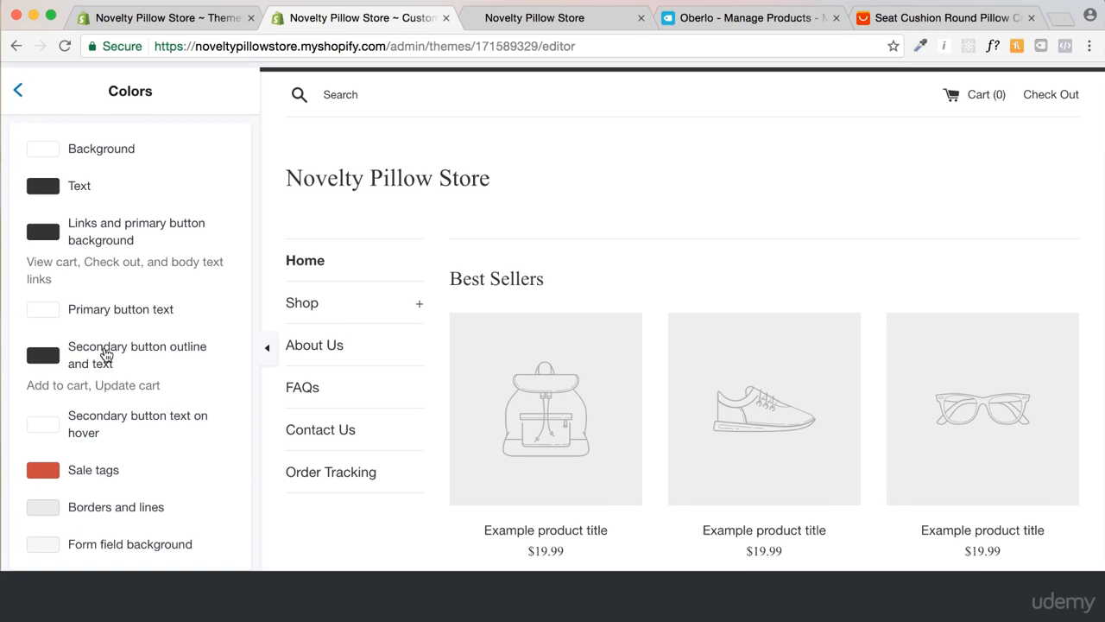
click(17, 83)
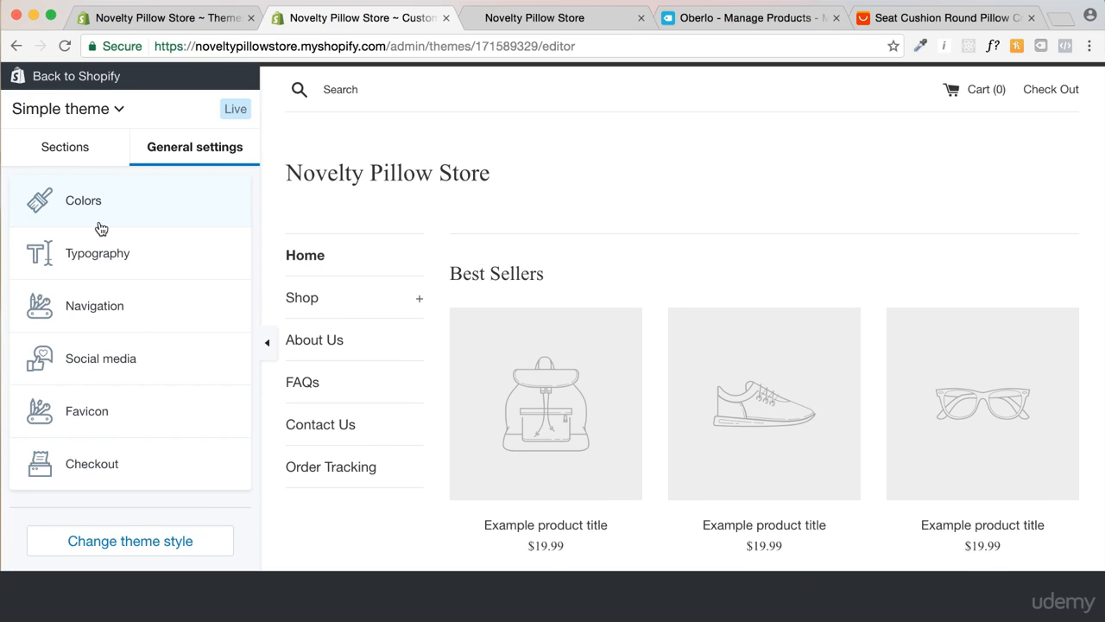
Review the Colors settings and preview the Boyfriend Pillow collection from the storefront's Shop menu
click(111, 197)
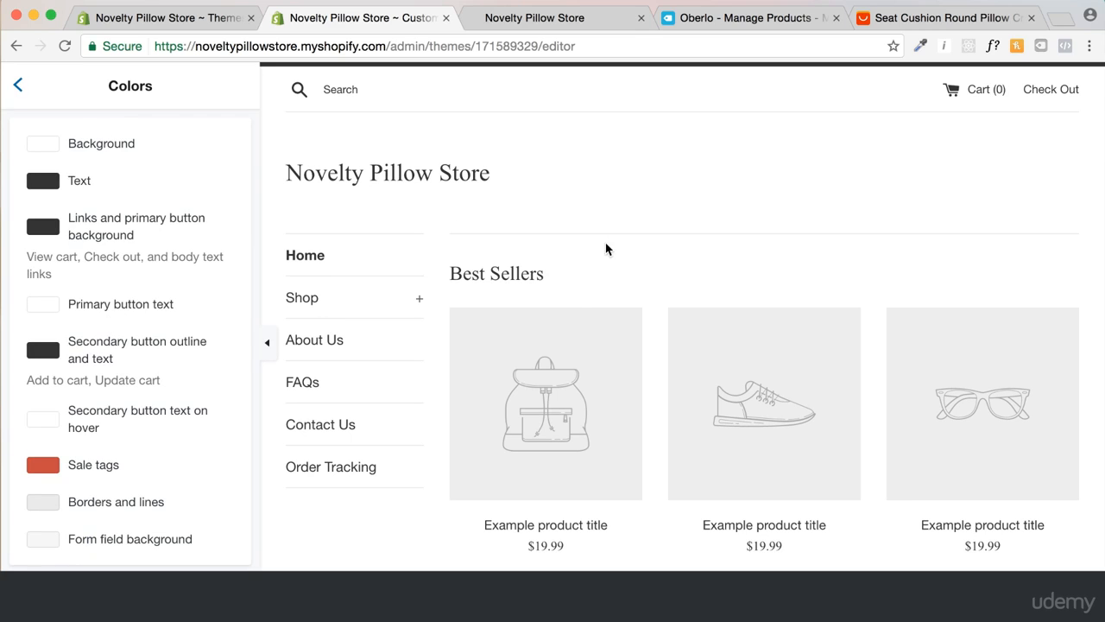
click(565, 371)
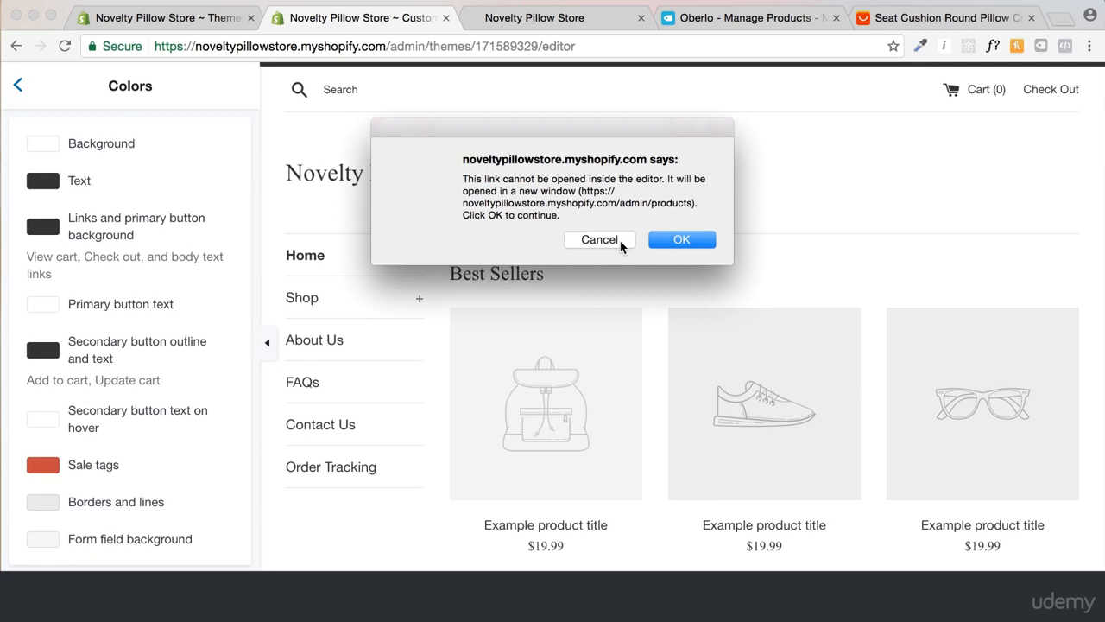
click(608, 242)
click(353, 304)
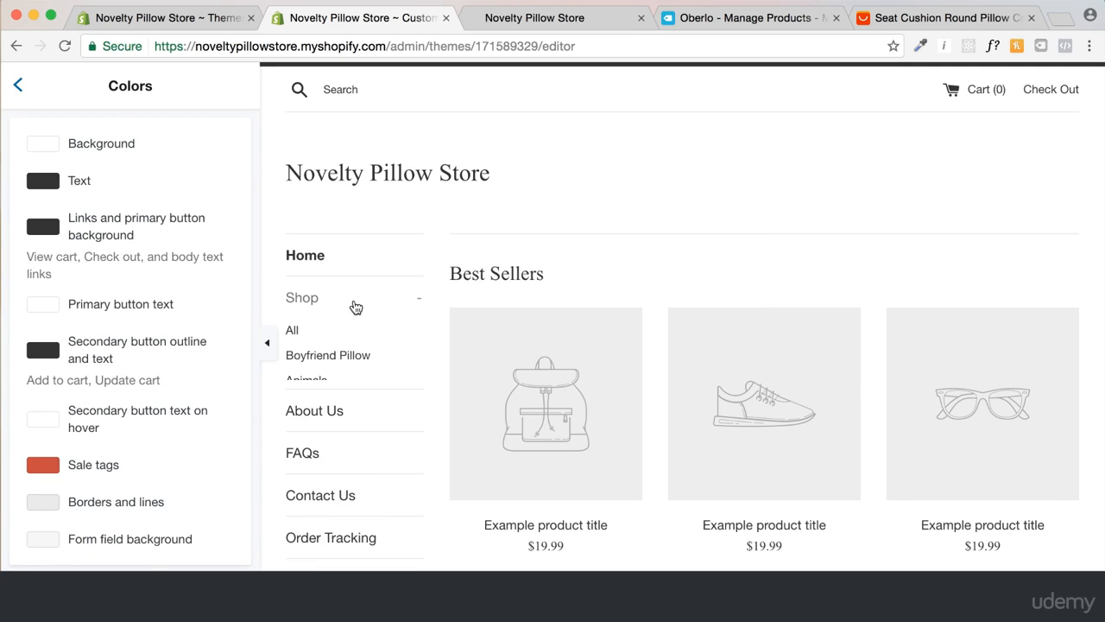
click(329, 356)
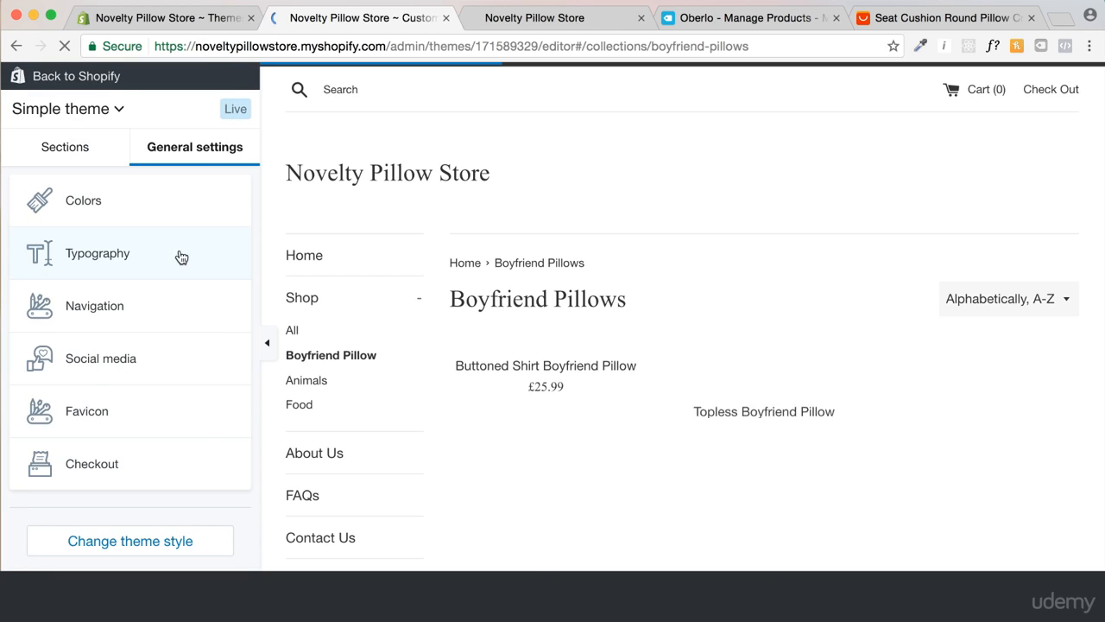
Preview the Buttoned Shirt Boyfriend Pillow product page and open the secondary button outline and text color in the Colors settings for editing
scroll(555, 449, down, 1)
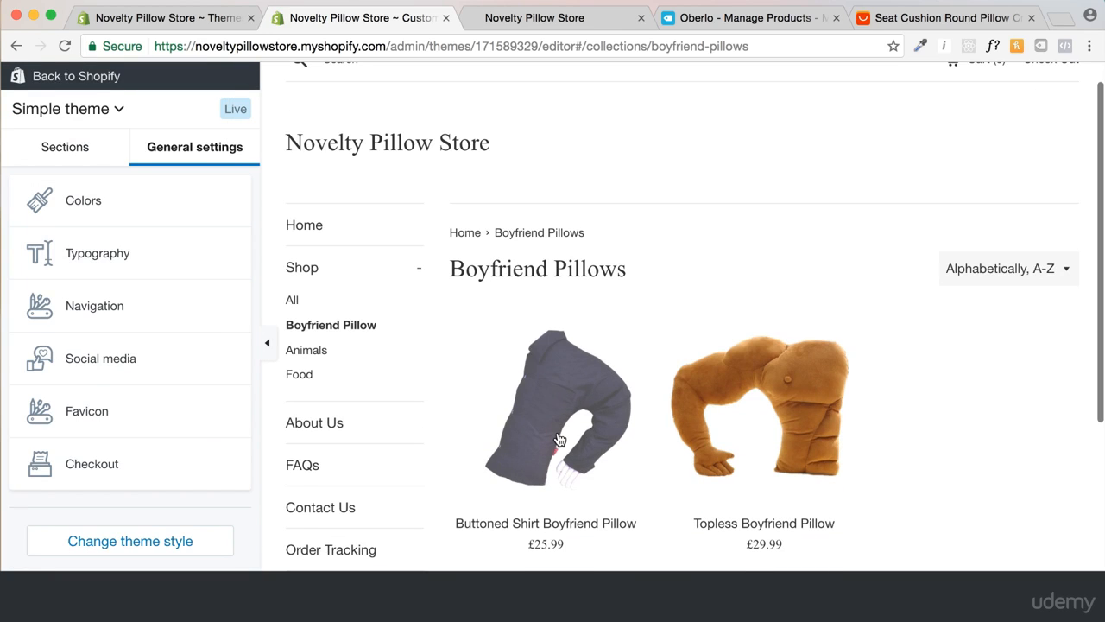
click(559, 438)
scroll(573, 358, down, 2)
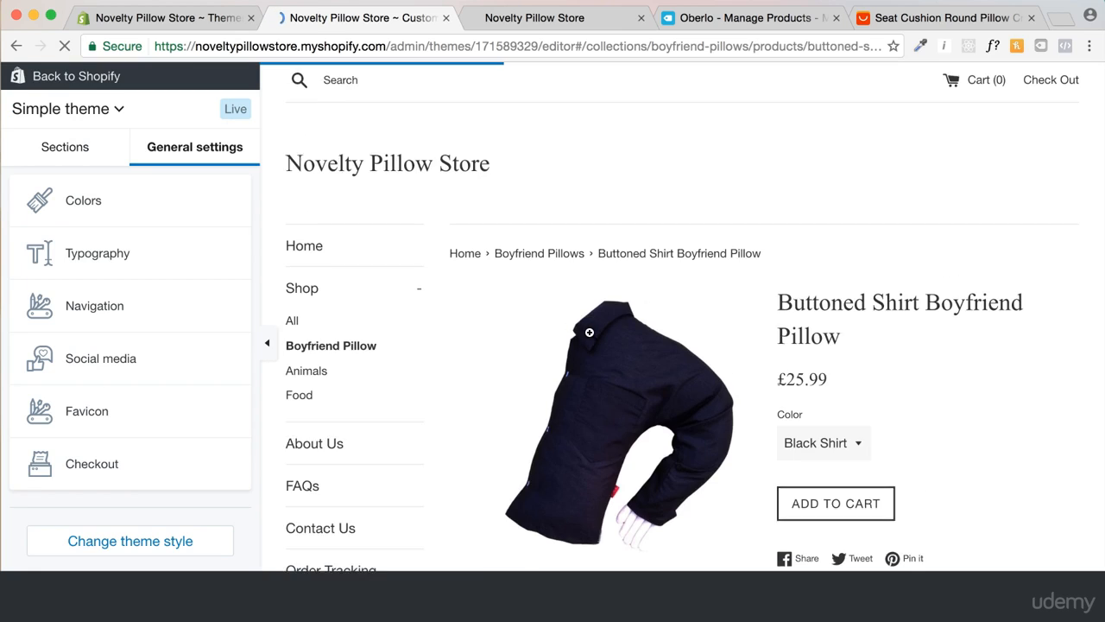
scroll(643, 328, down, 1)
click(133, 222)
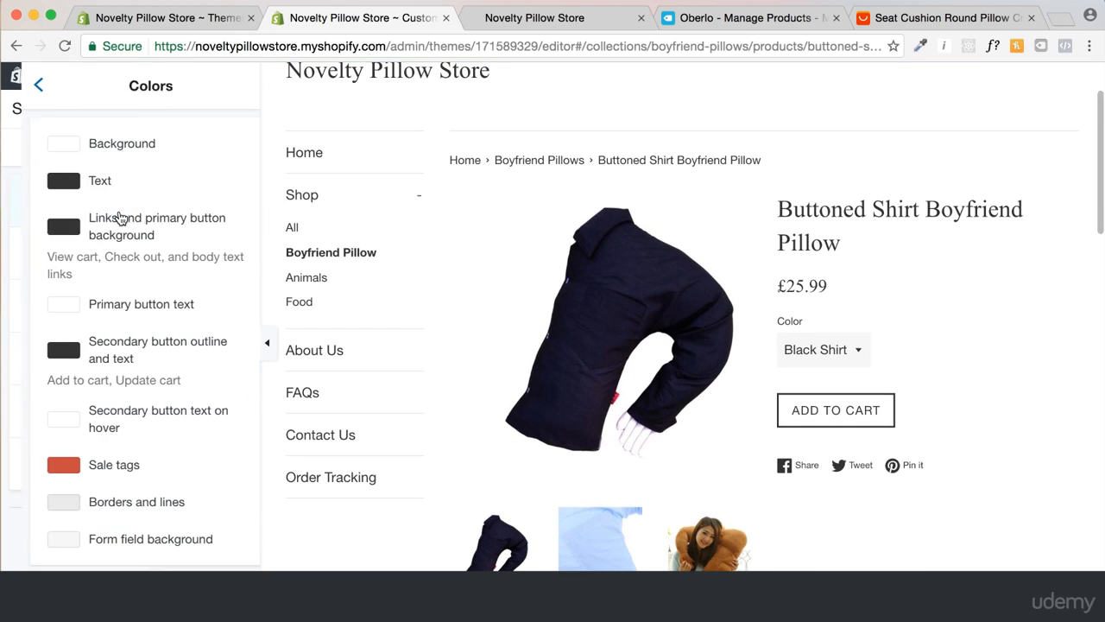
scroll(750, 363, down, 1)
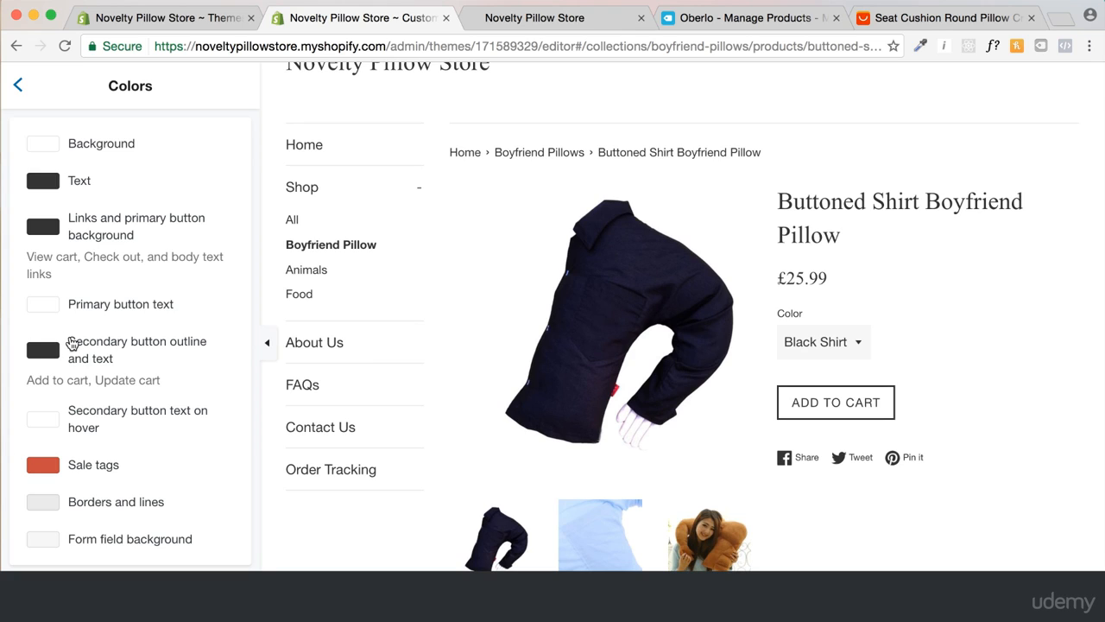
click(43, 350)
Try dark red #4c2020, green #7fdc33, and oranges #f07215 and #fb8f40 as the secondary button outline and text color
mouse_move(101, 417)
mouse_down()
mouse_move(158, 395)
mouse_move(157, 367)
mouse_move(78, 394)
mouse_move(74, 445)
mouse_move(115, 458)
mouse_up()
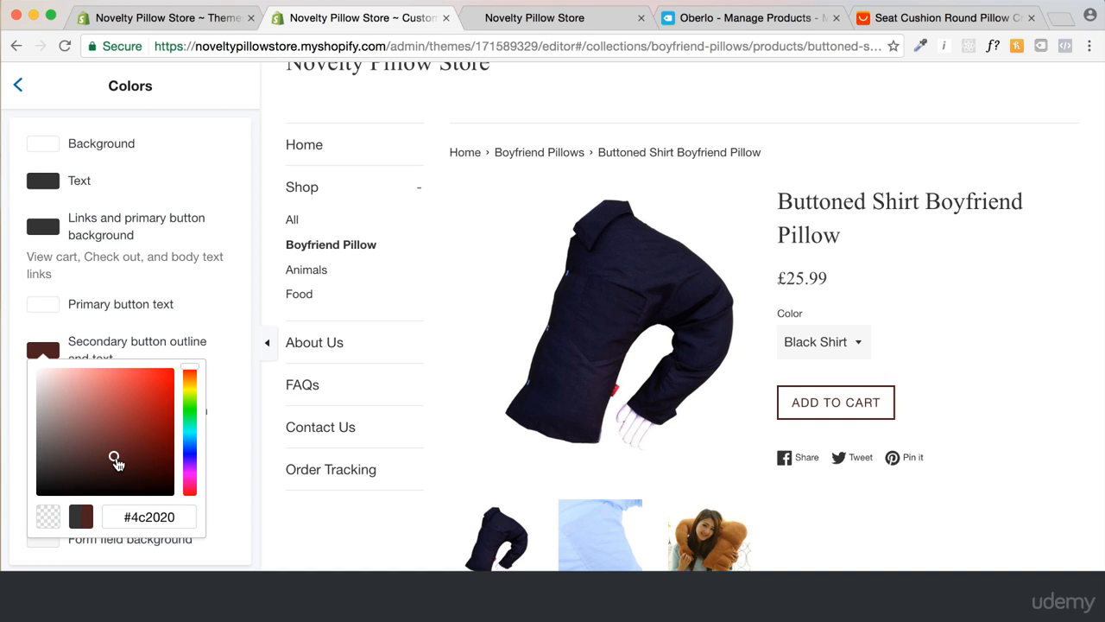
drag(186, 389, 189, 399)
click(142, 385)
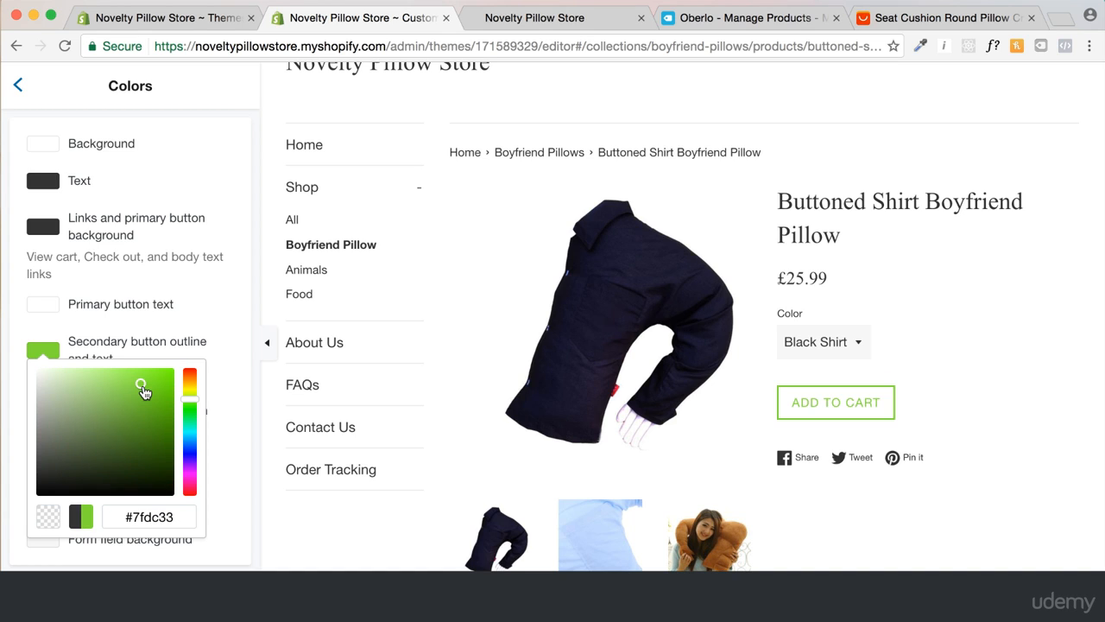
click(110, 375)
click(153, 378)
click(190, 379)
click(161, 375)
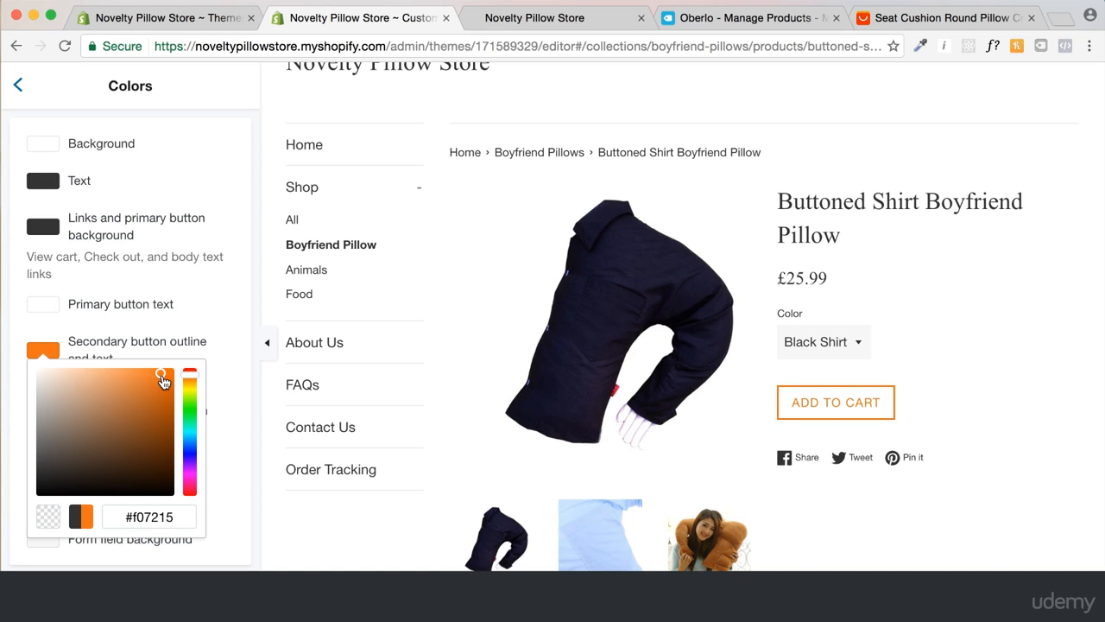
click(138, 371)
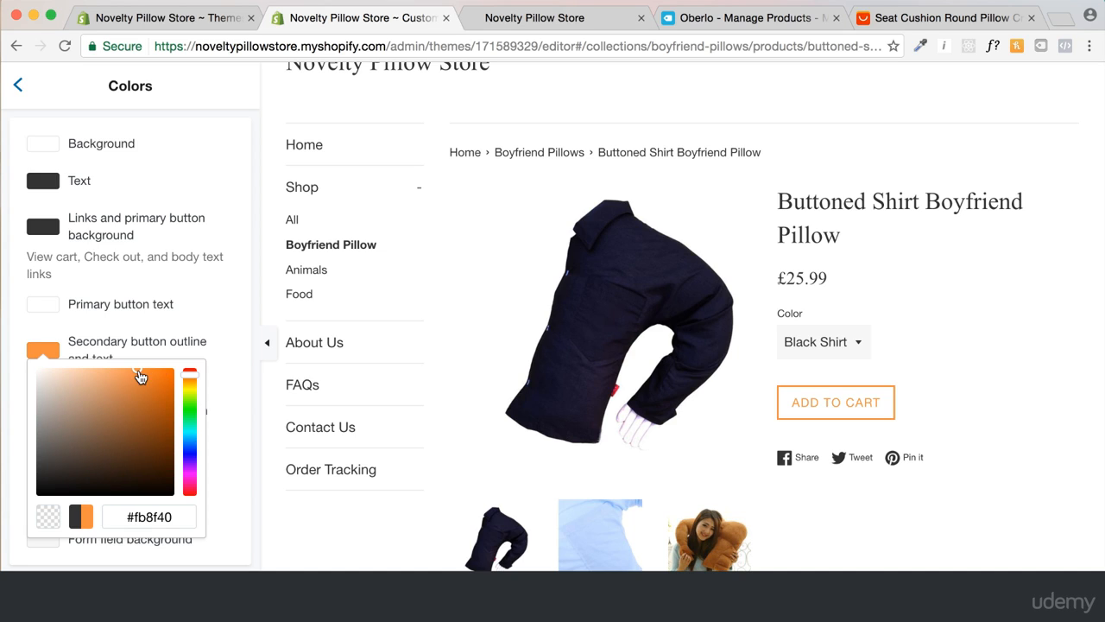
Set the secondary button outline and text color to golden yellow and check the Add to Cart button in the preview
click(191, 382)
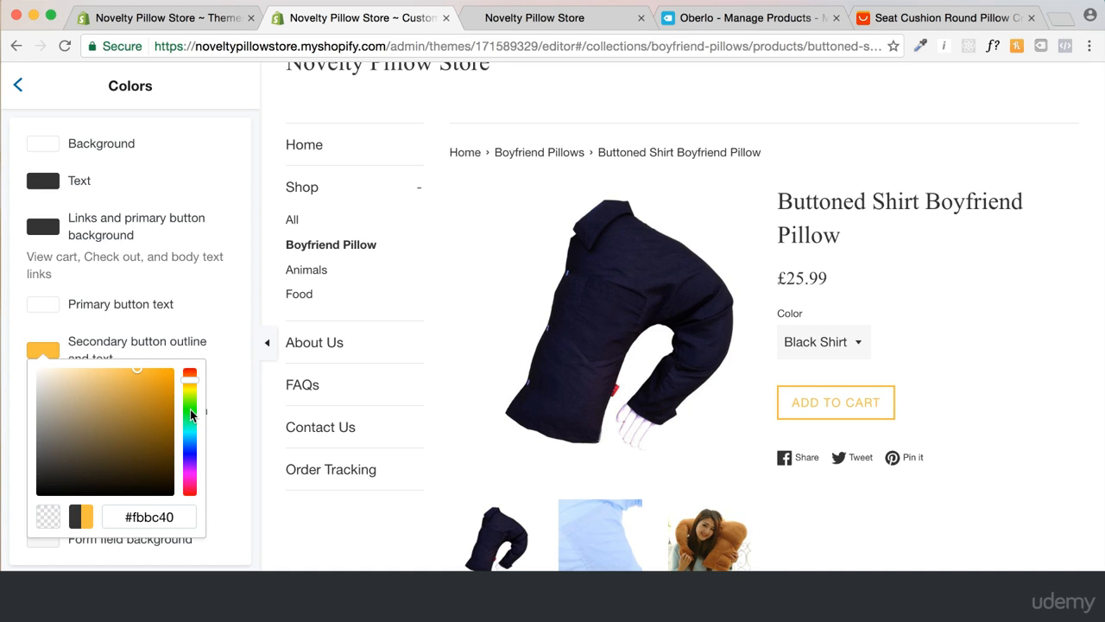
click(191, 415)
drag(156, 385, 110, 378)
scroll(922, 302, down, 1)
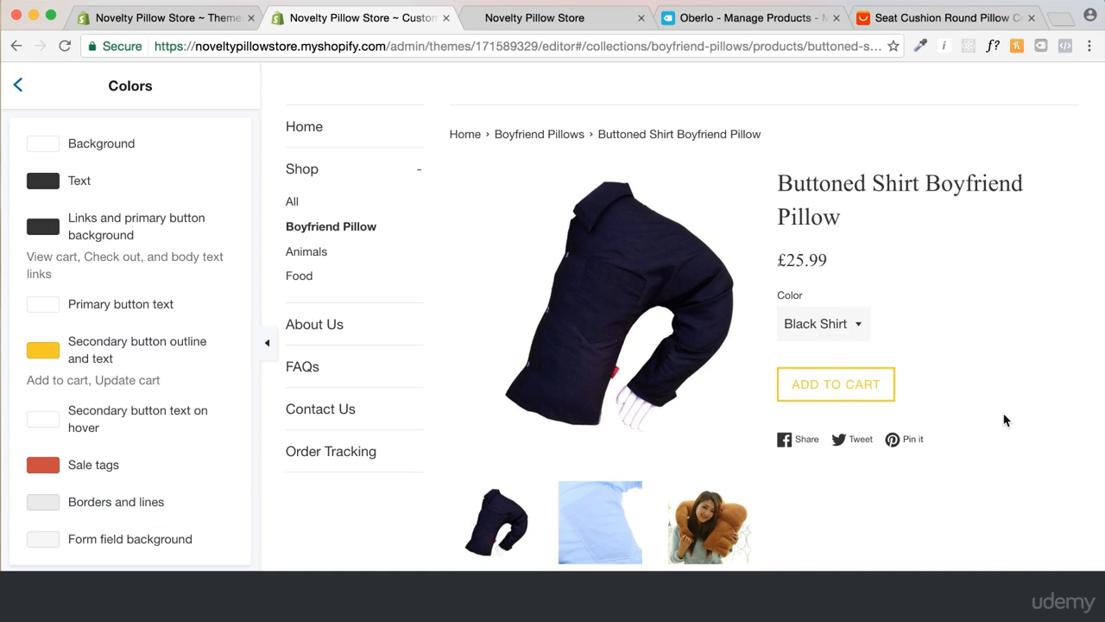
scroll(960, 332, up, 1)
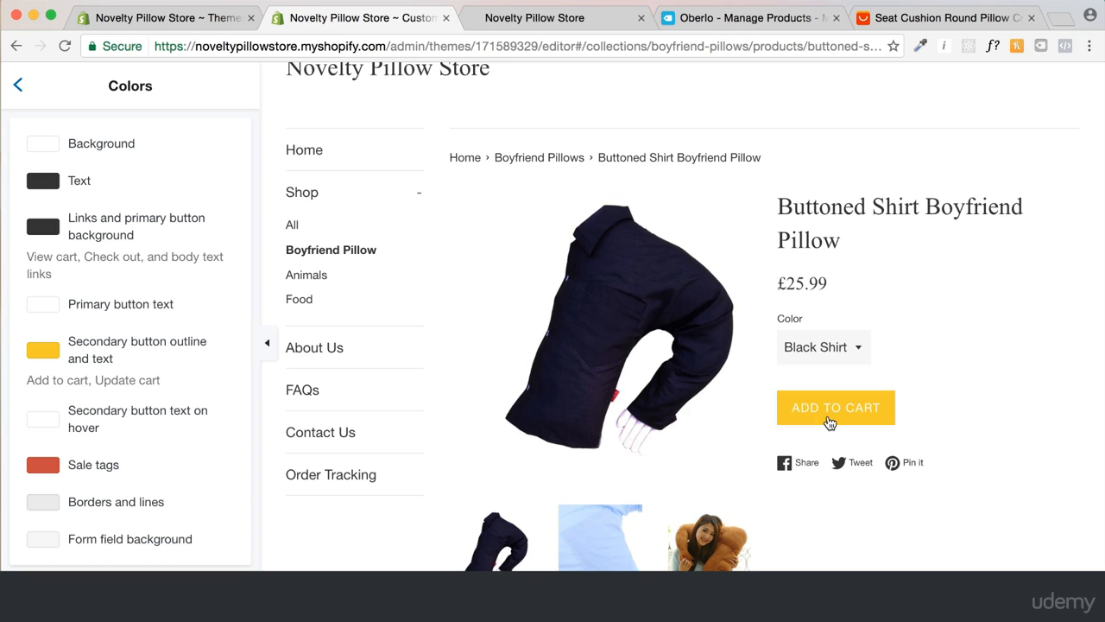
scroll(809, 279, up, 1)
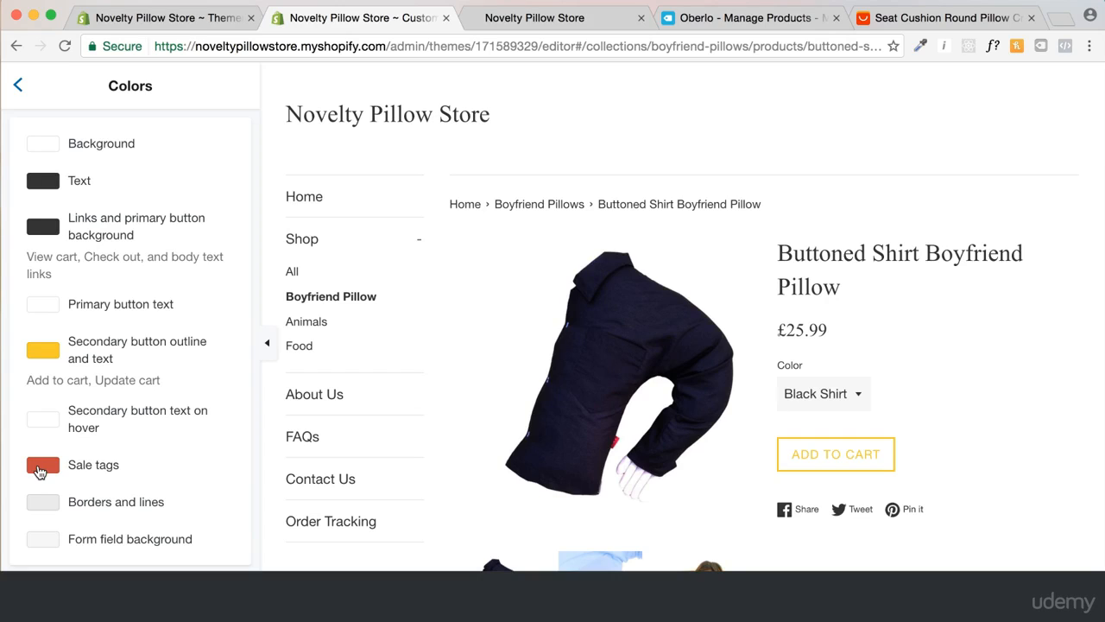
Save the theme color changes and review the product page's photos and description in the preview
scroll(480, 440, down, 10)
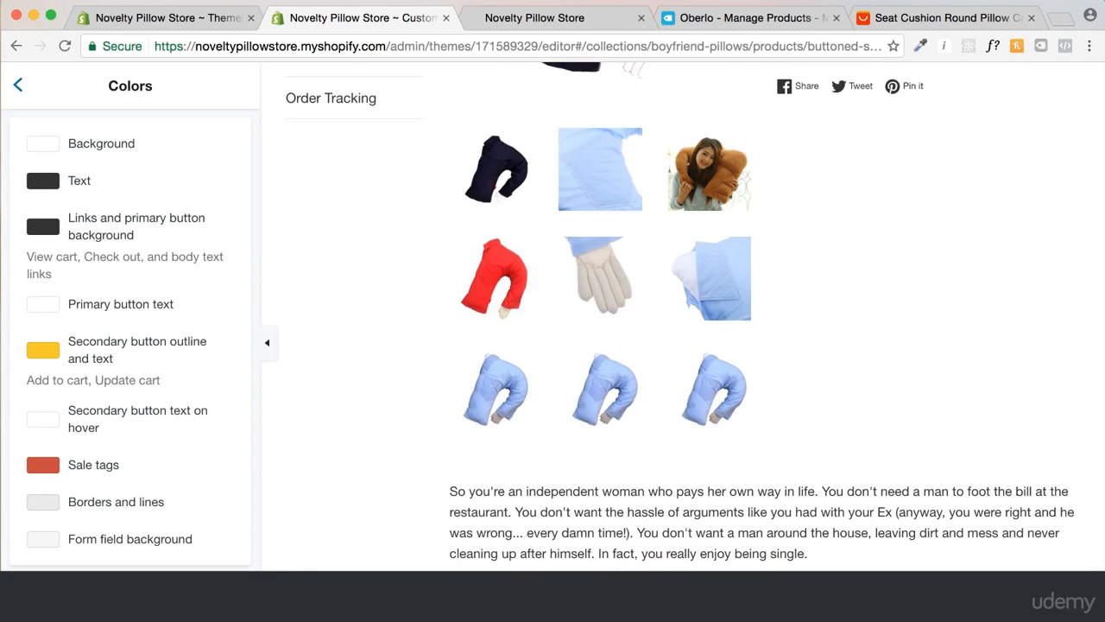
click(221, 589)
scroll(510, 365, down, 5)
scroll(510, 365, up, 8)
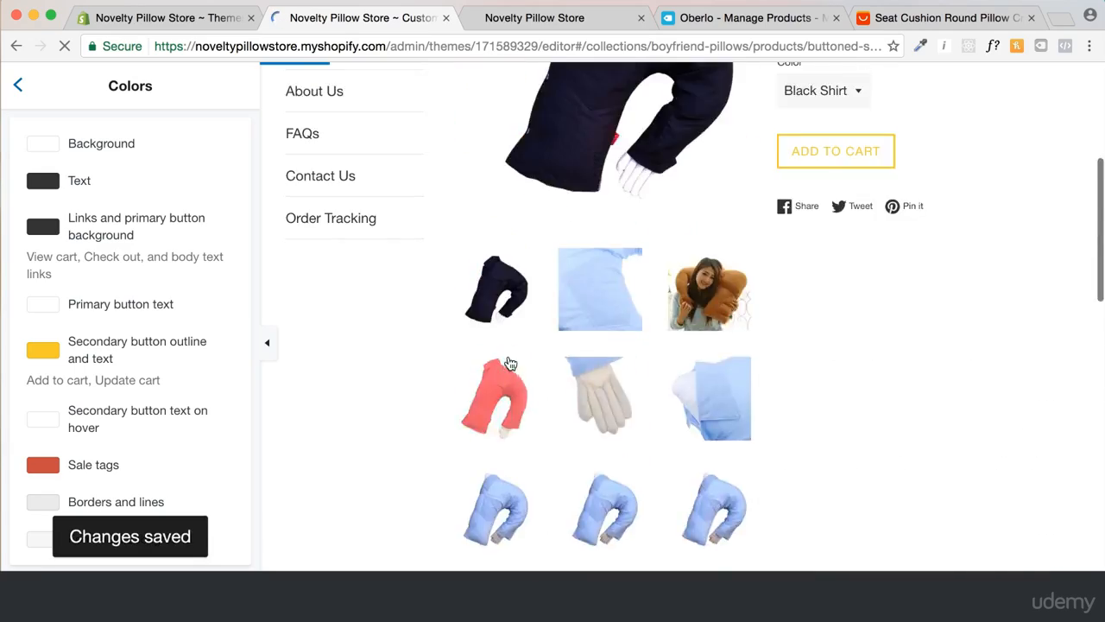
scroll(510, 364, down, 10)
scroll(508, 353, up, 4)
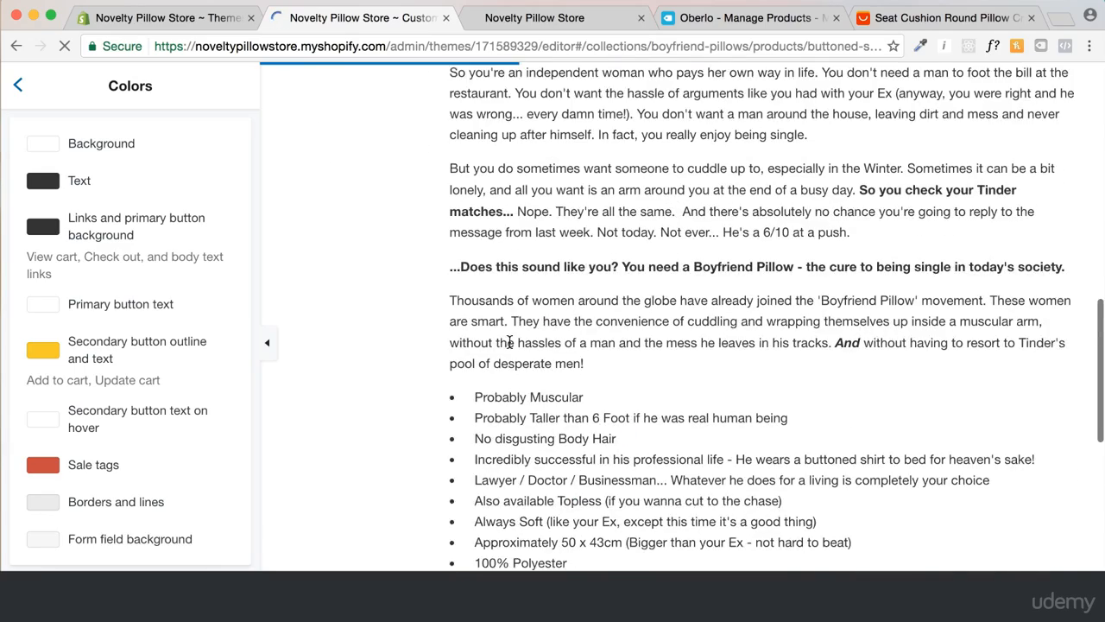
scroll(510, 343, down, 1)
scroll(613, 283, up, 1)
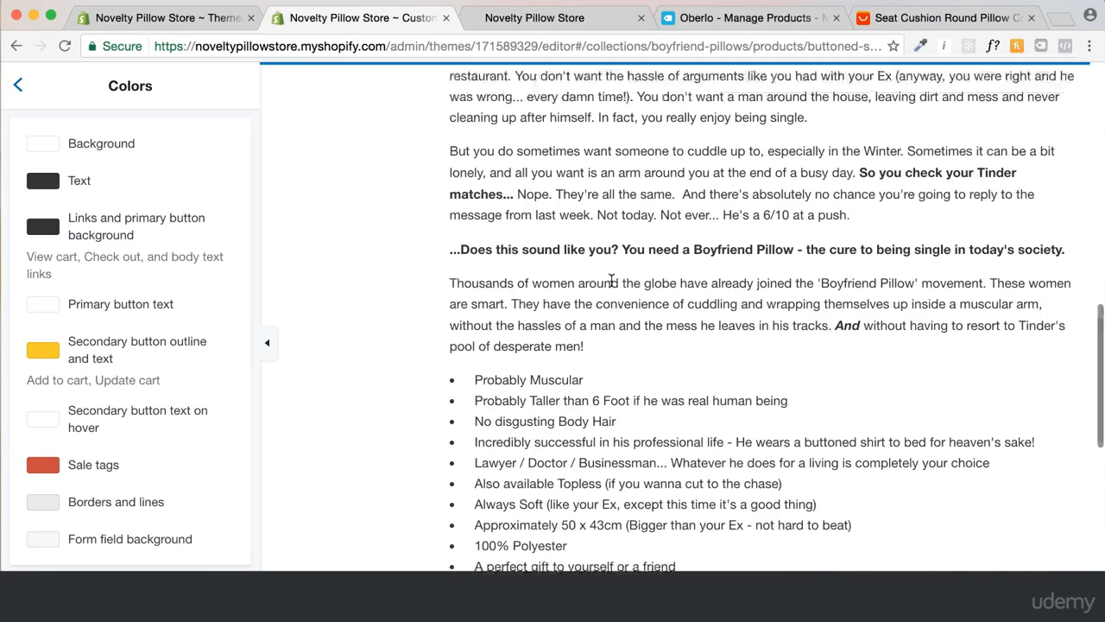
scroll(611, 281, up, 15)
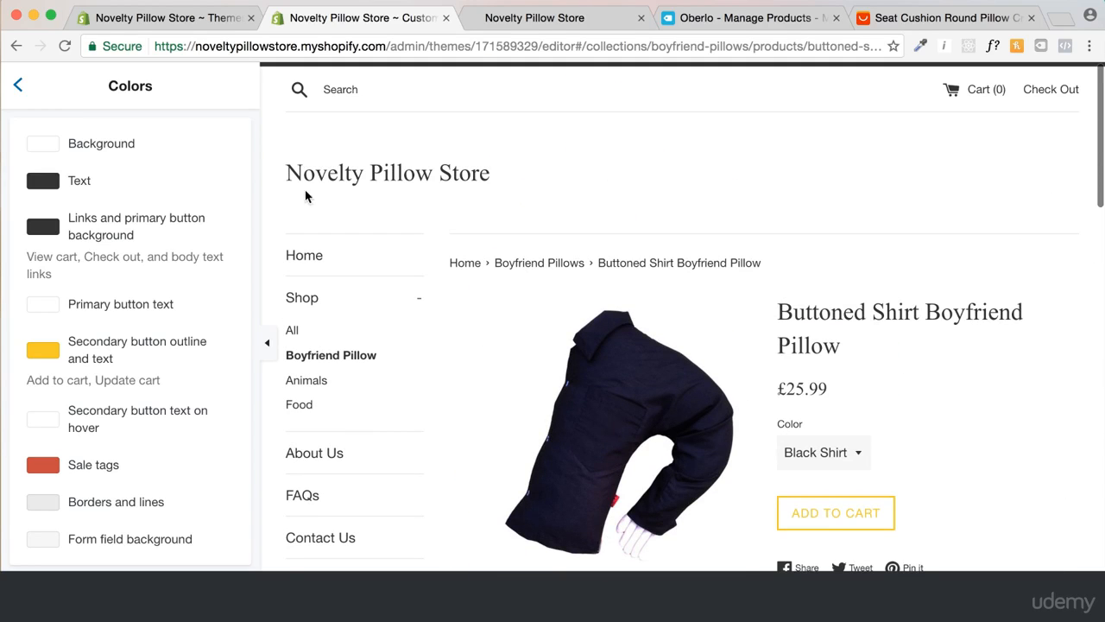
Set the headings font to Montserrat Bold in the Typography settings
click(19, 86)
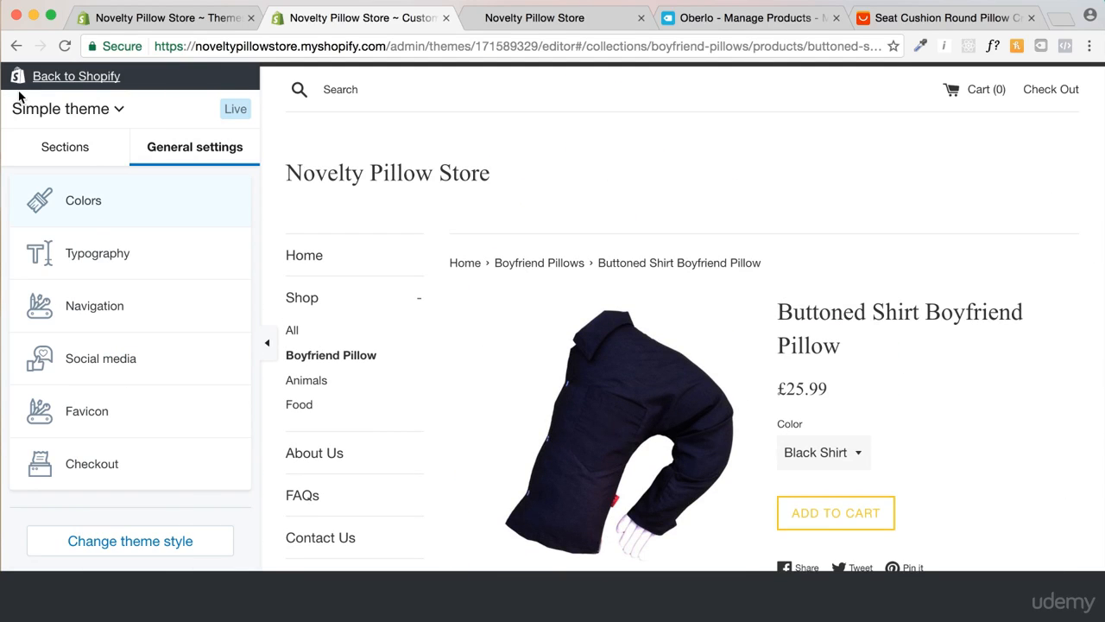
click(117, 264)
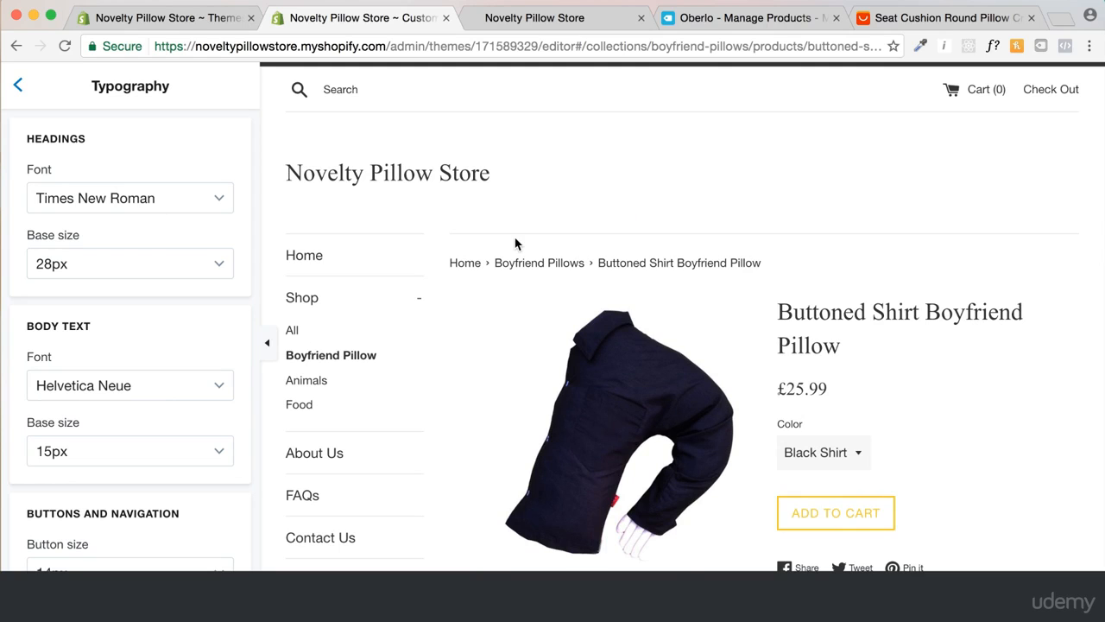
scroll(516, 244, down, 5)
scroll(515, 245, up, 3)
scroll(515, 244, down, 8)
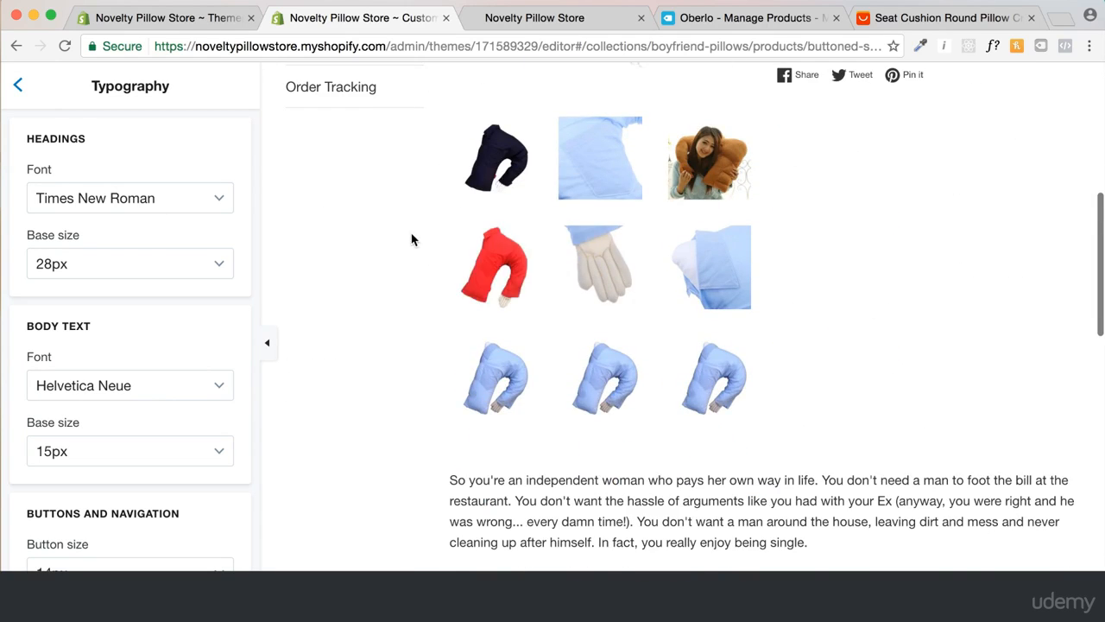
scroll(412, 250, down, 3)
scroll(453, 334, up, 10)
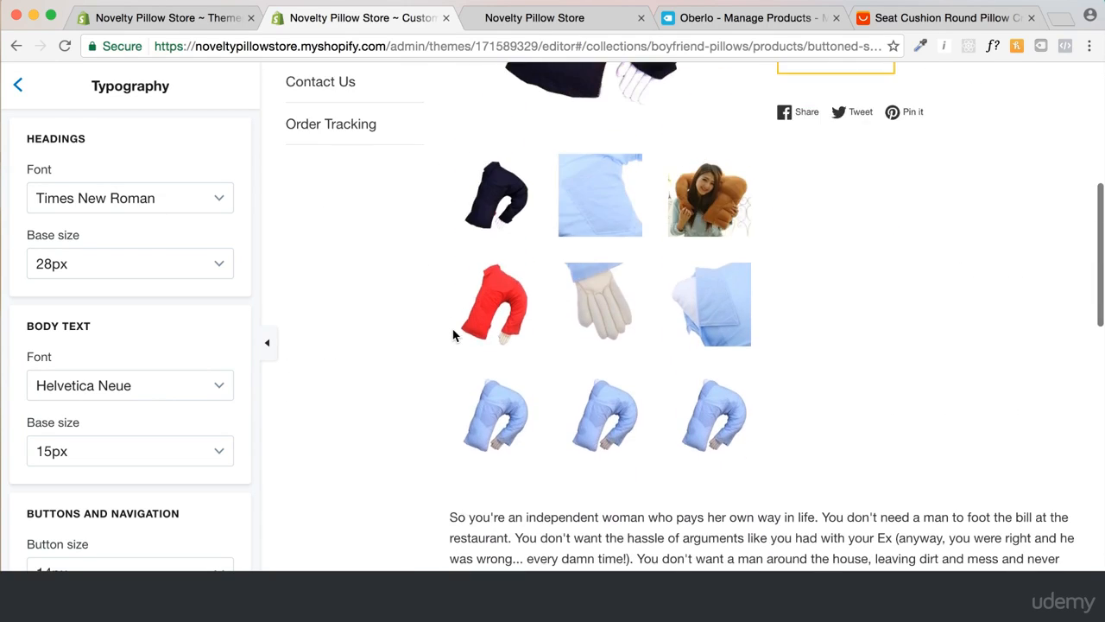
click(149, 201)
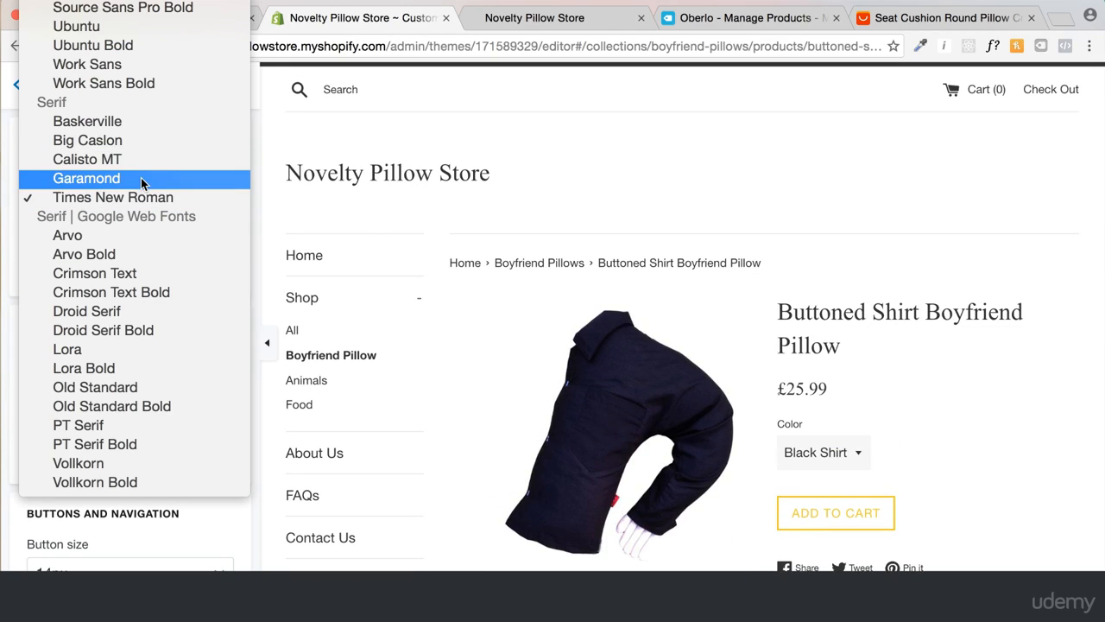
scroll(143, 181, up, 5)
click(126, 189)
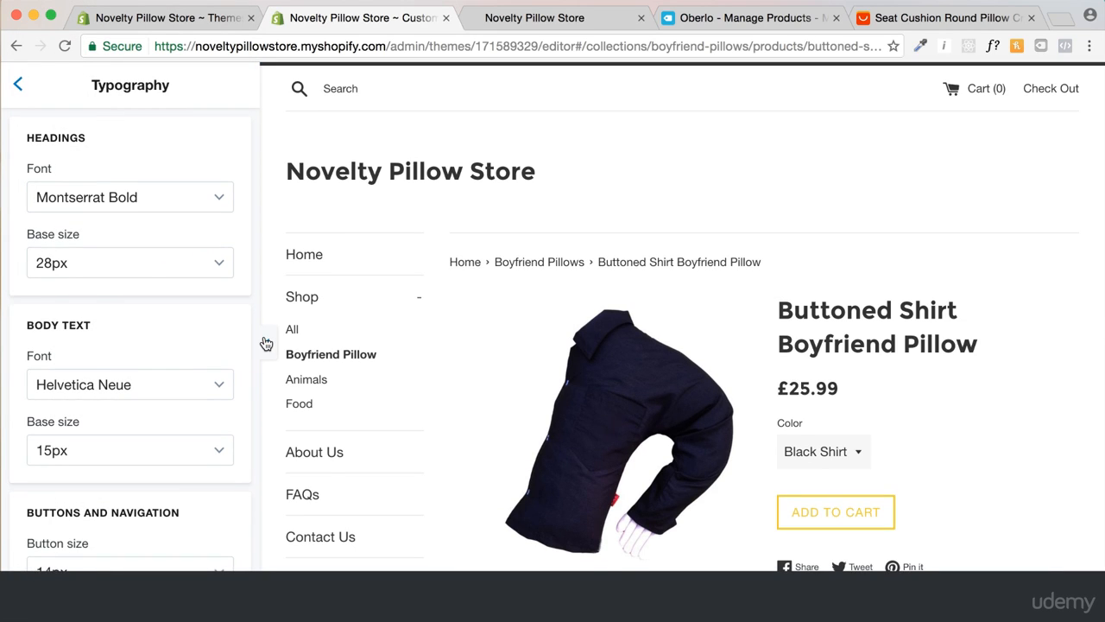
Review the Typography options for body text, buttons and navigation alongside the product page preview
scroll(351, 407, down, 2)
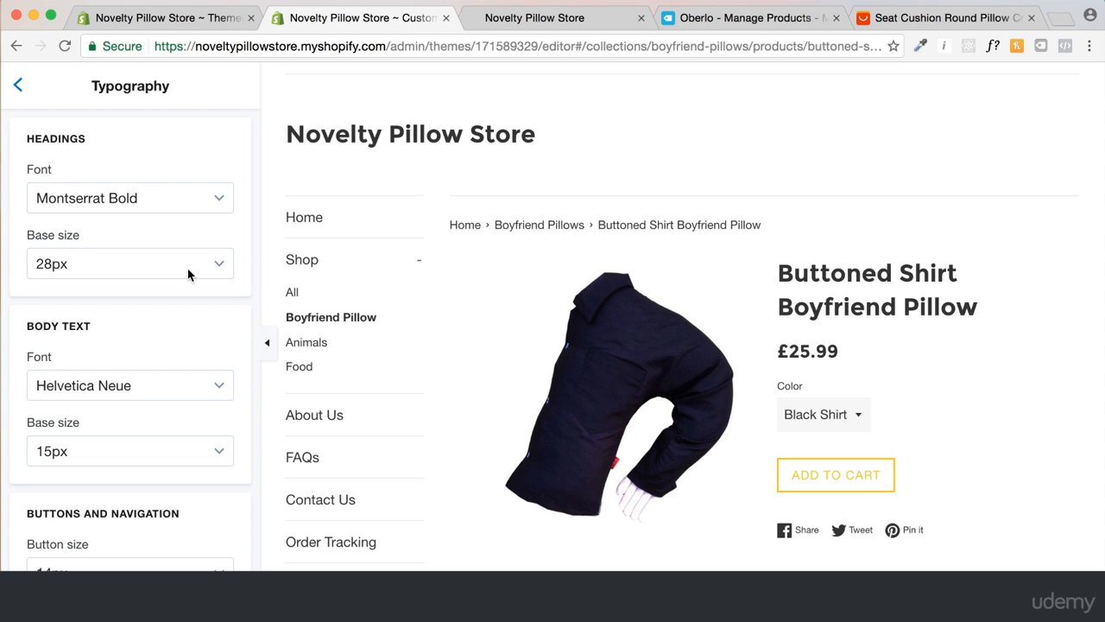
scroll(187, 320, down, 3)
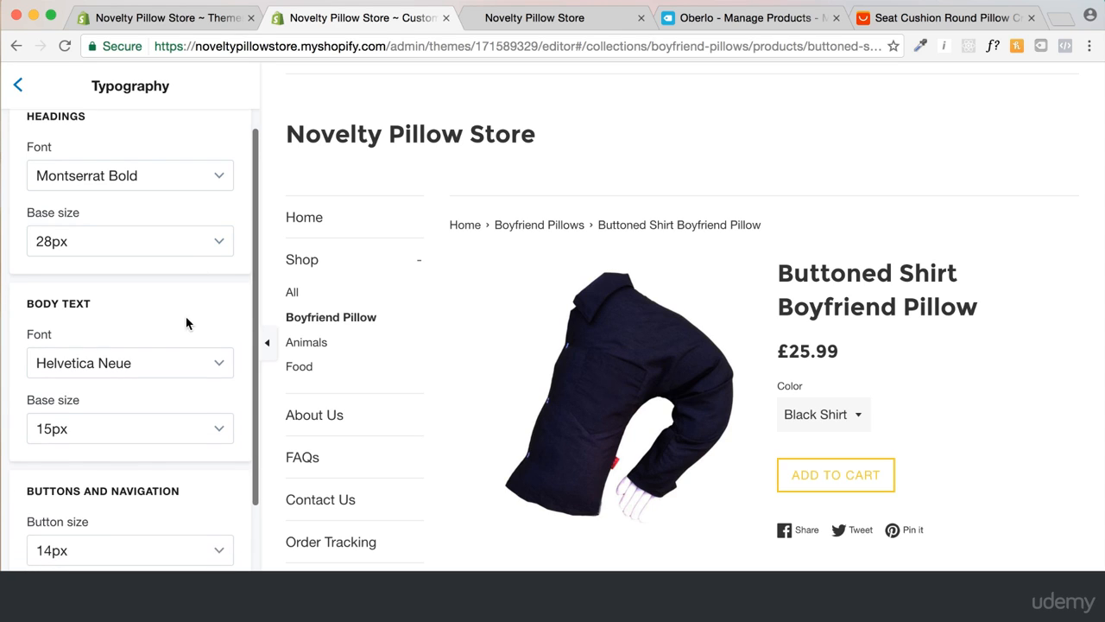
scroll(541, 311, down, 10)
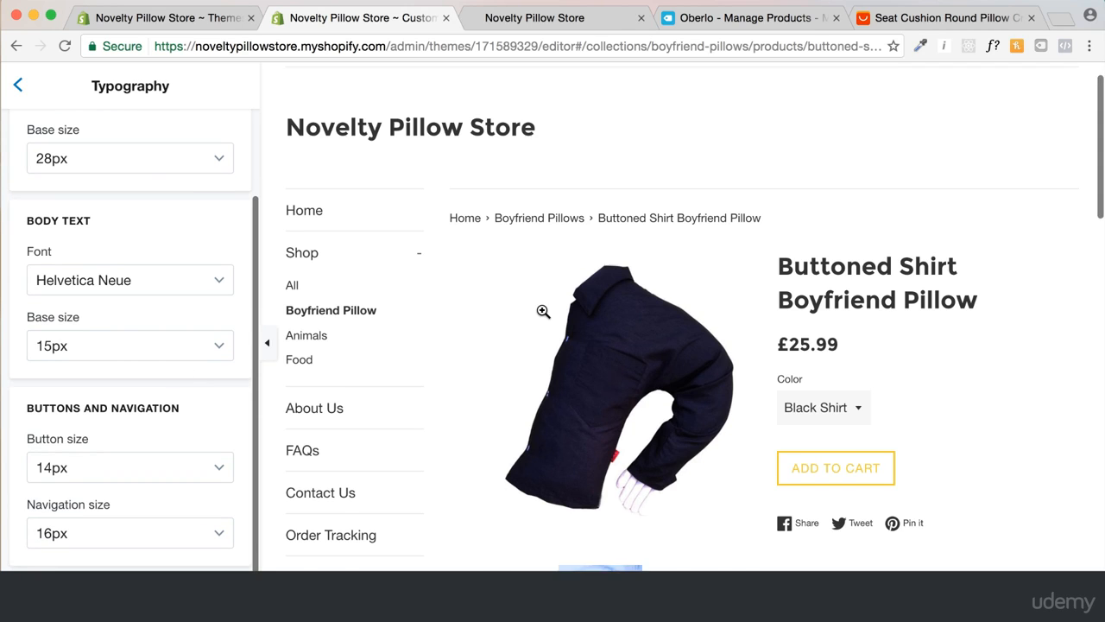
scroll(504, 316, up, 10)
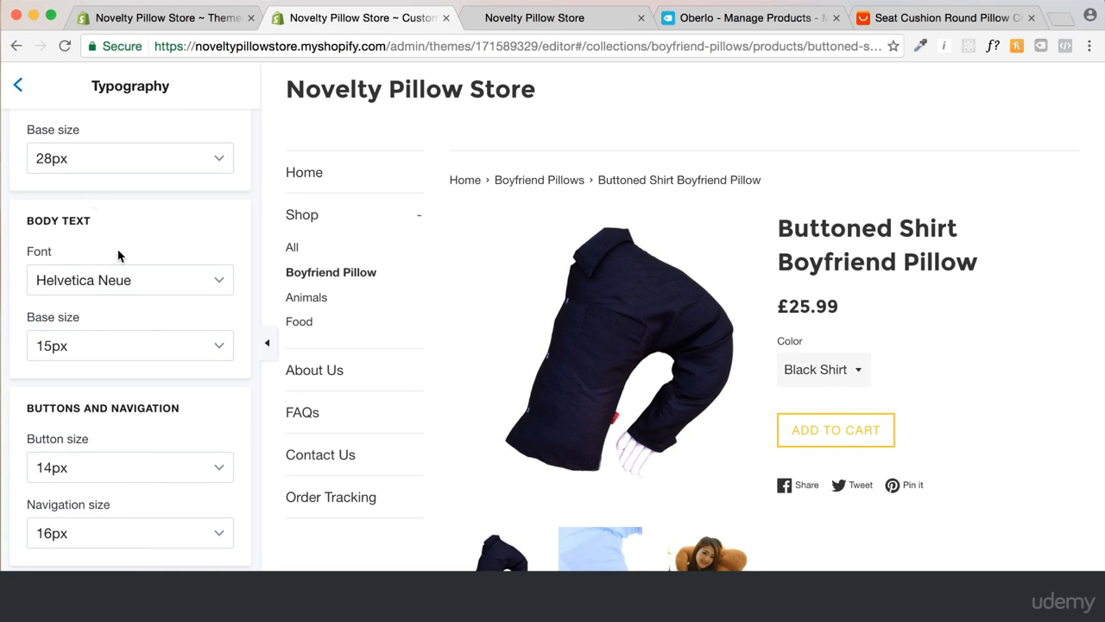
Turn off breadcrumb navigation in the Navigation settings, turn it back on, and check the breadcrumb on the product page
click(21, 90)
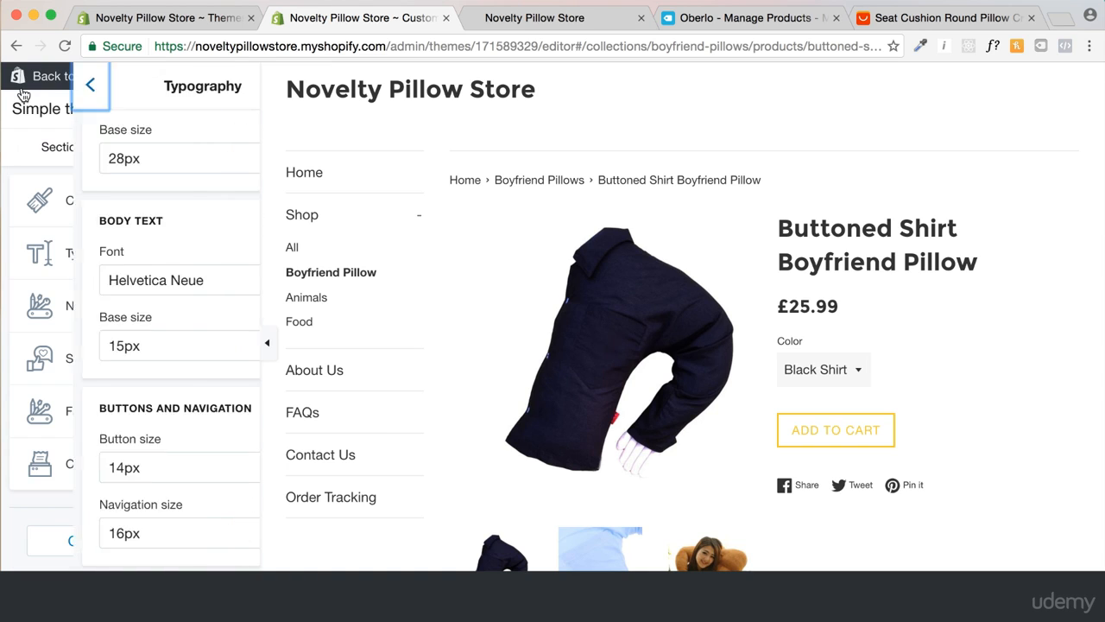
click(142, 312)
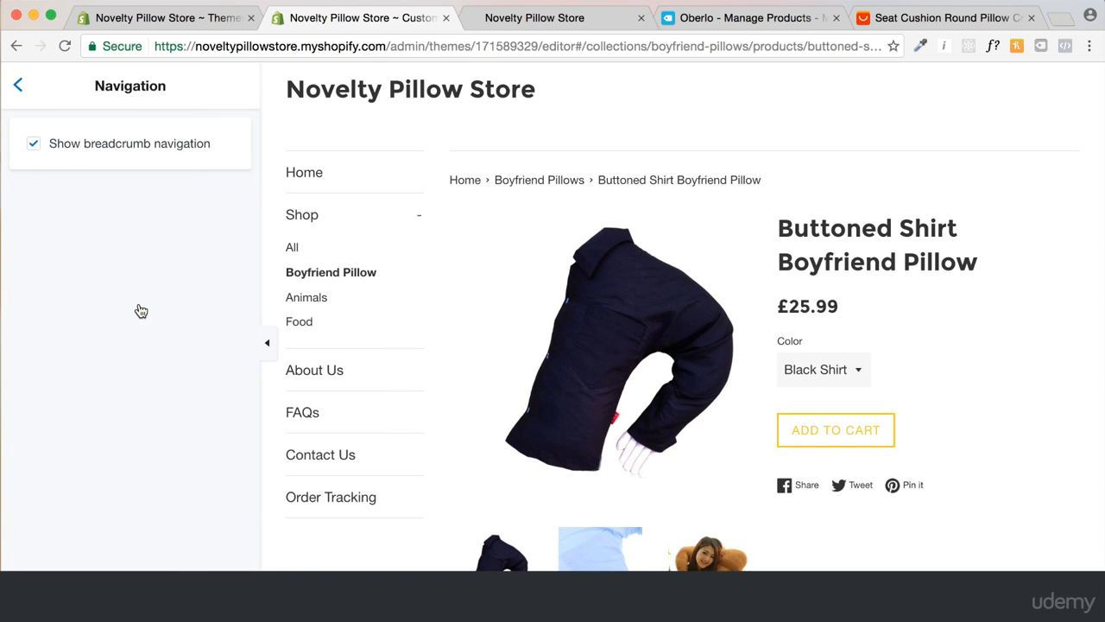
click(34, 145)
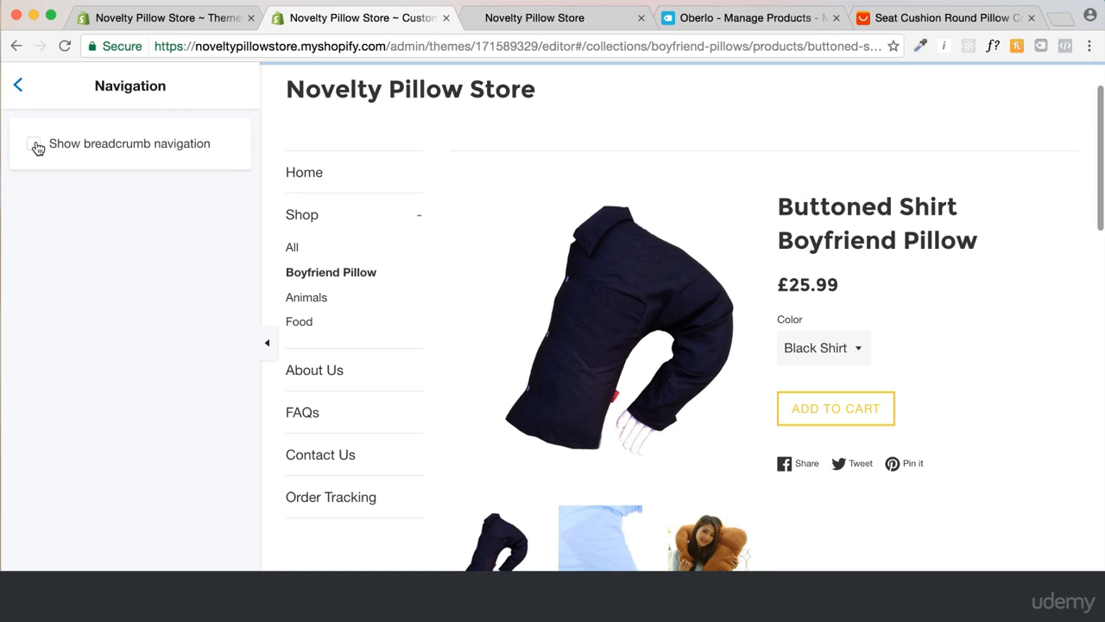
click(34, 145)
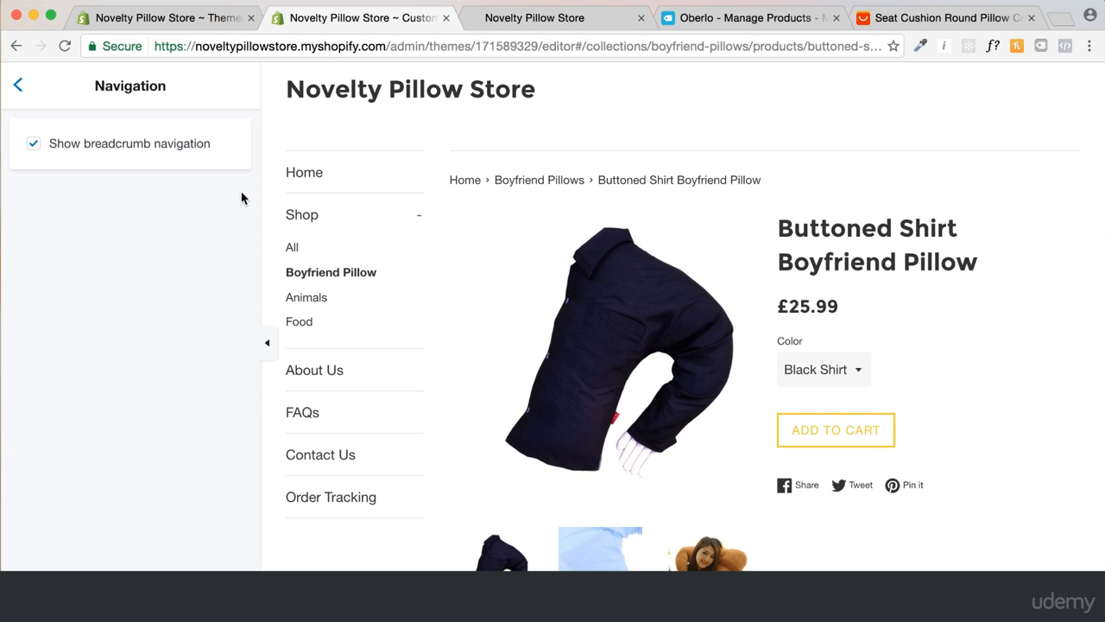
scroll(543, 247, up, 2)
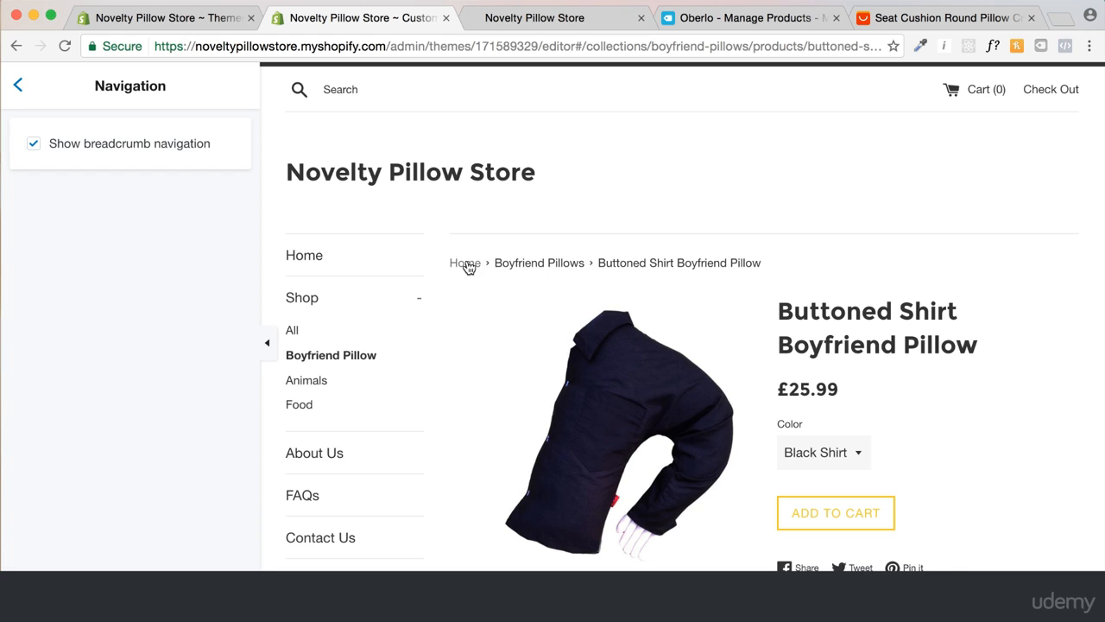
Open the Social media settings and review the sharing link fields, including Facebook and Twitter
click(18, 85)
click(108, 359)
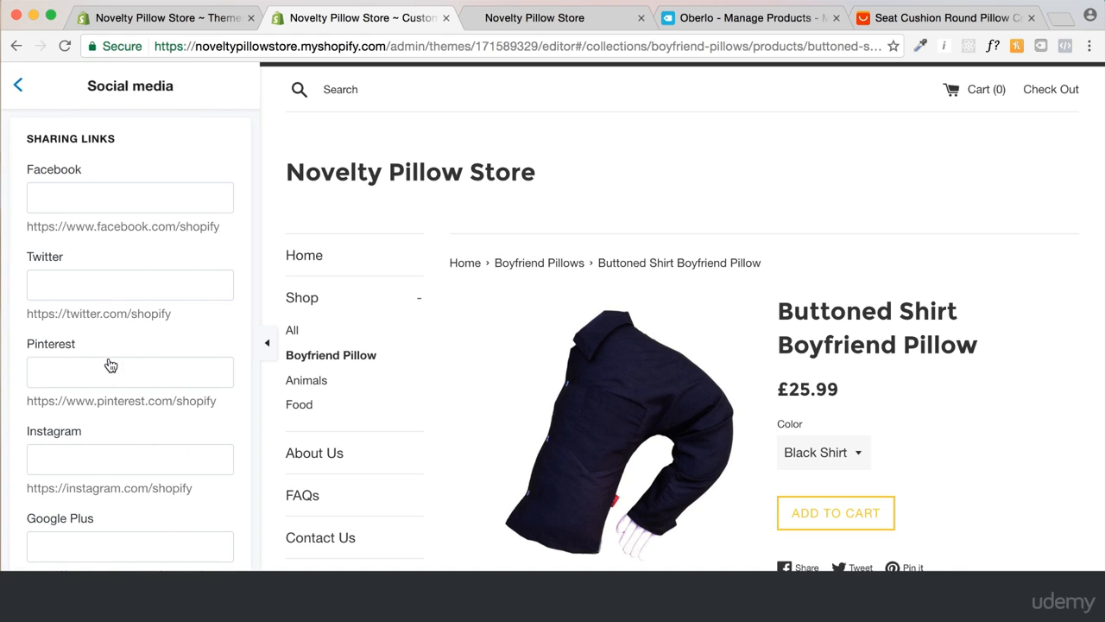
scroll(144, 388, down, 4)
scroll(145, 382, up, 4)
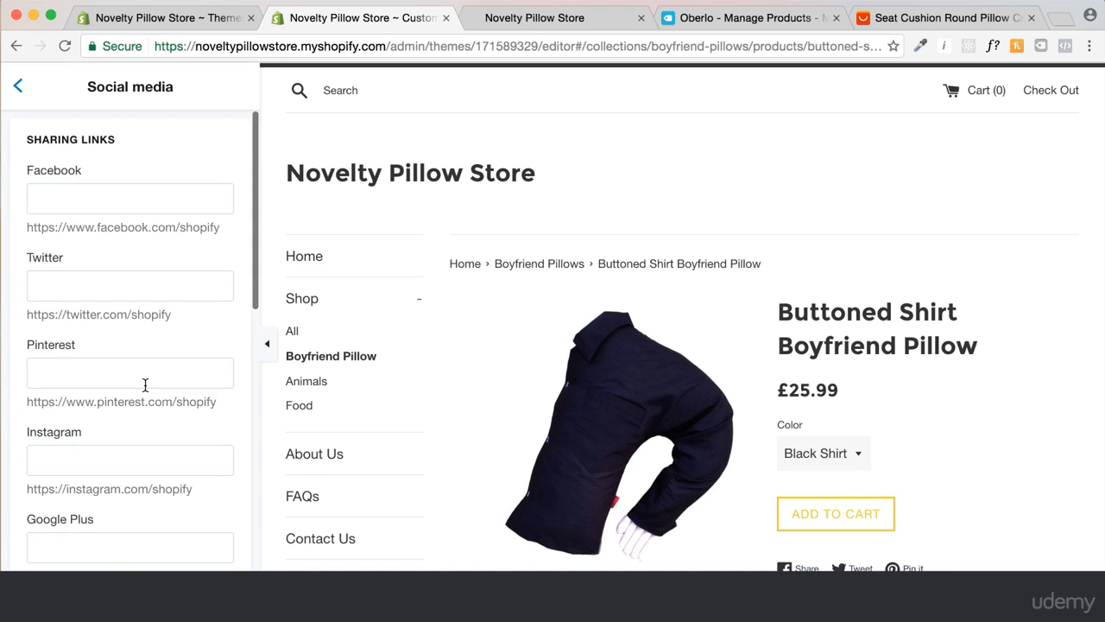
click(128, 207)
click(118, 281)
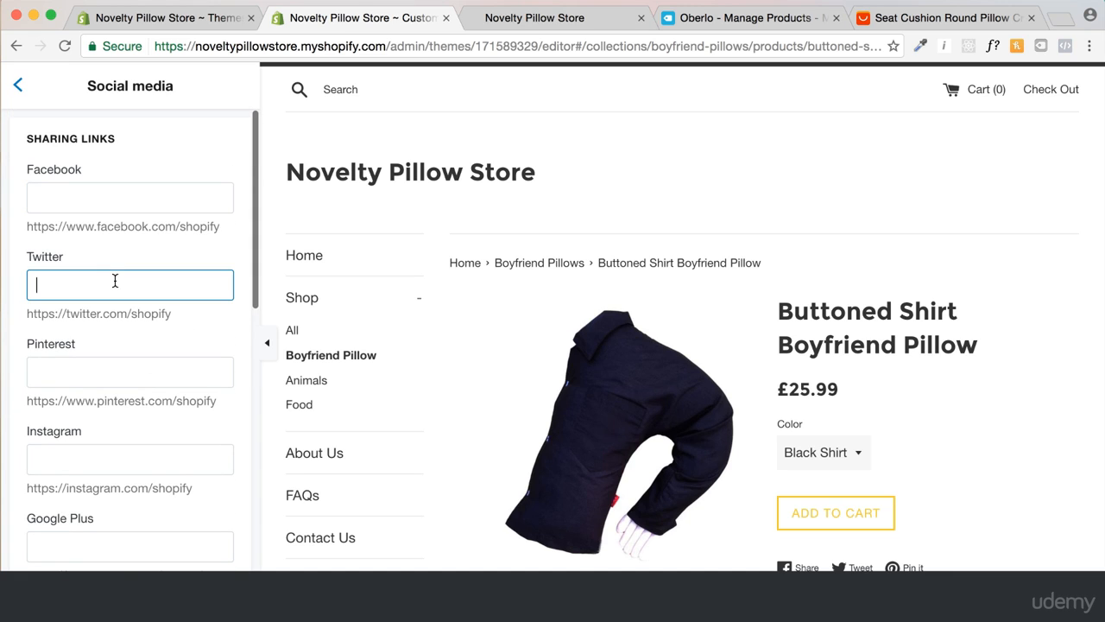
Examine the Facebook and Instagram sharing link fields and the example URL format given under the Facebook field
click(130, 193)
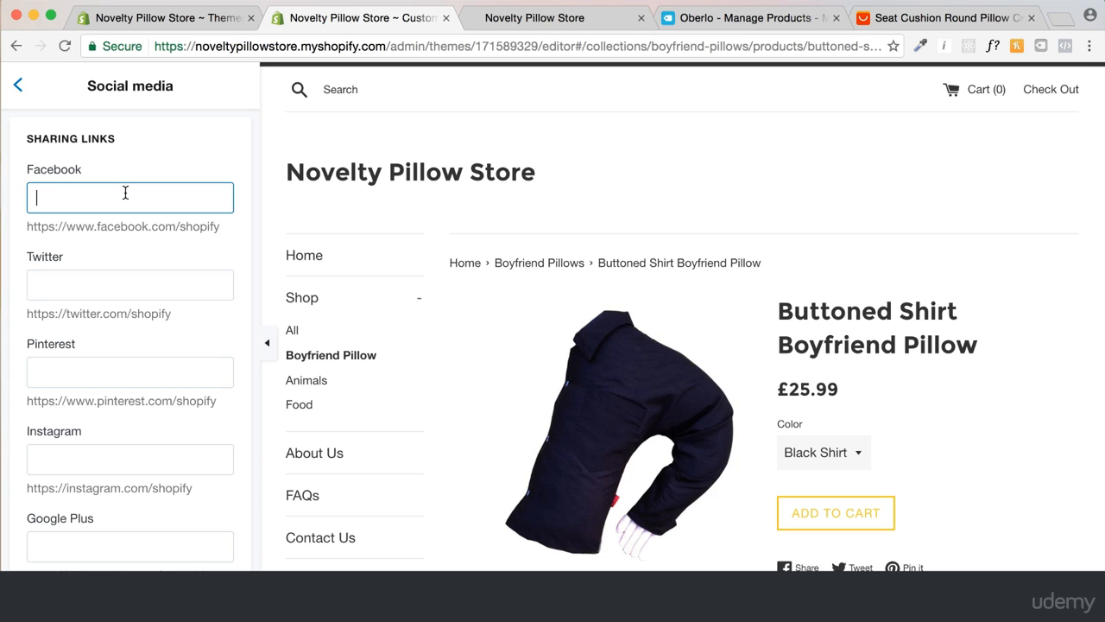
click(120, 467)
click(174, 203)
click(155, 461)
scroll(155, 461, down, 1)
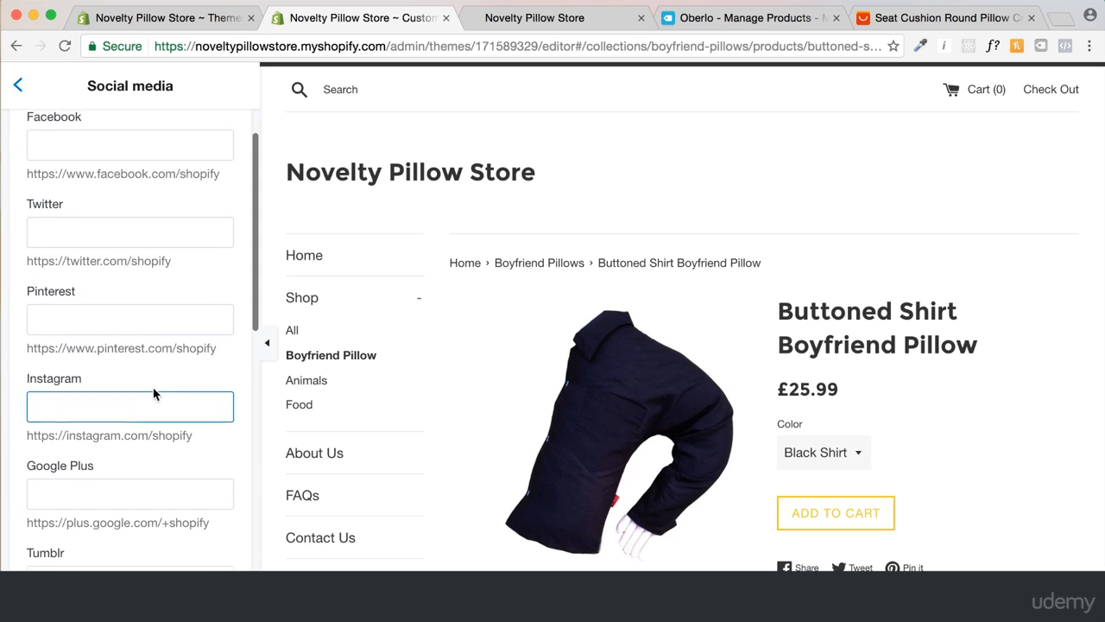
scroll(148, 328, up, 1)
drag(221, 214, 34, 216)
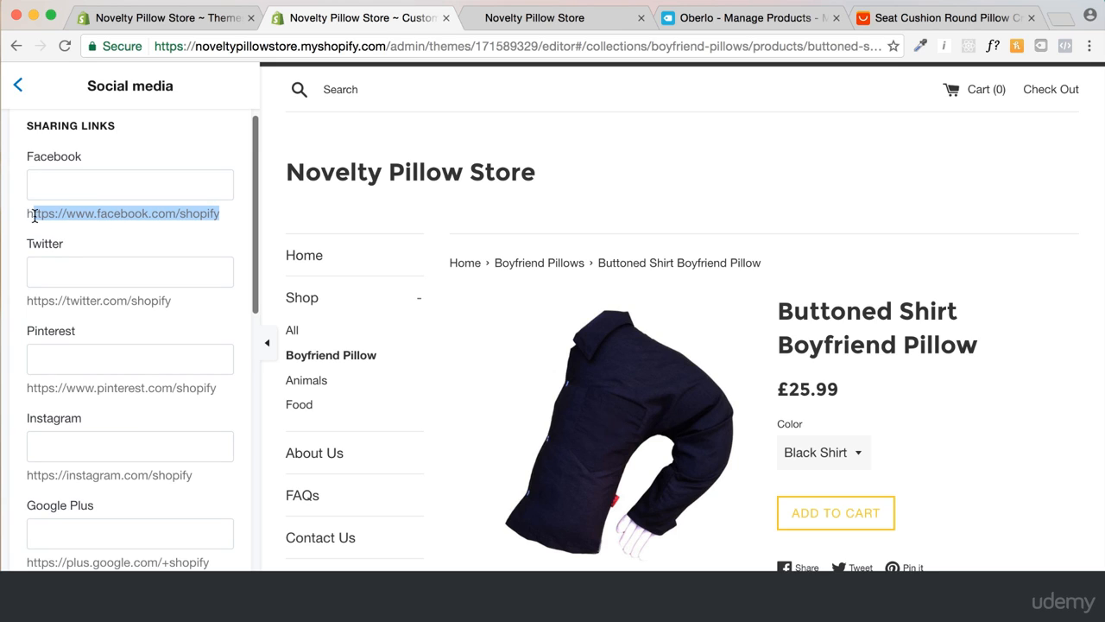
click(134, 213)
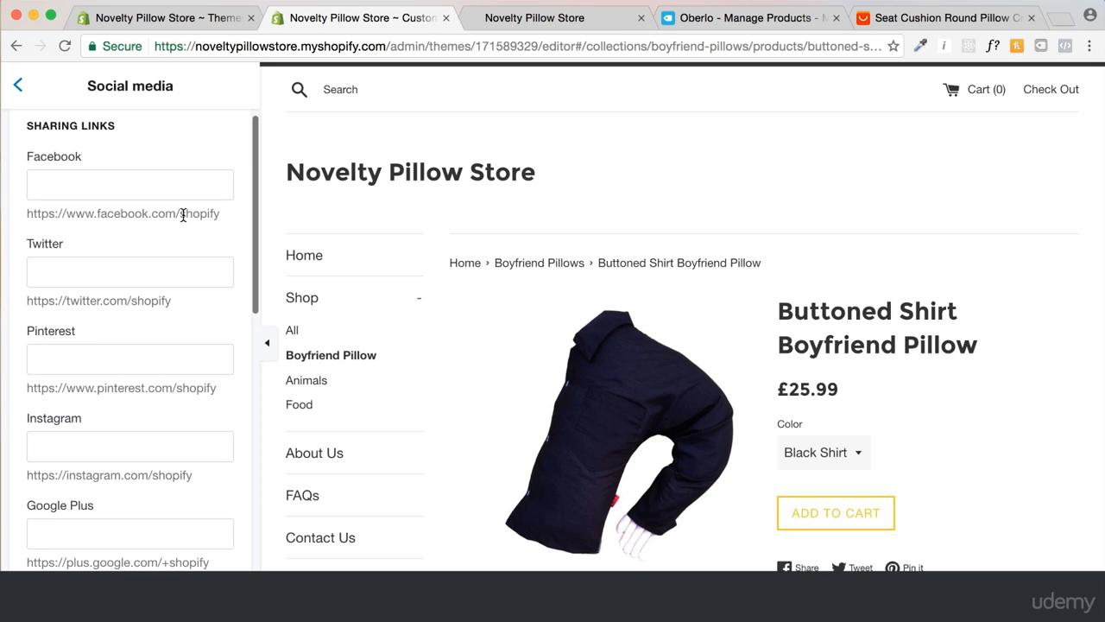
click(175, 182)
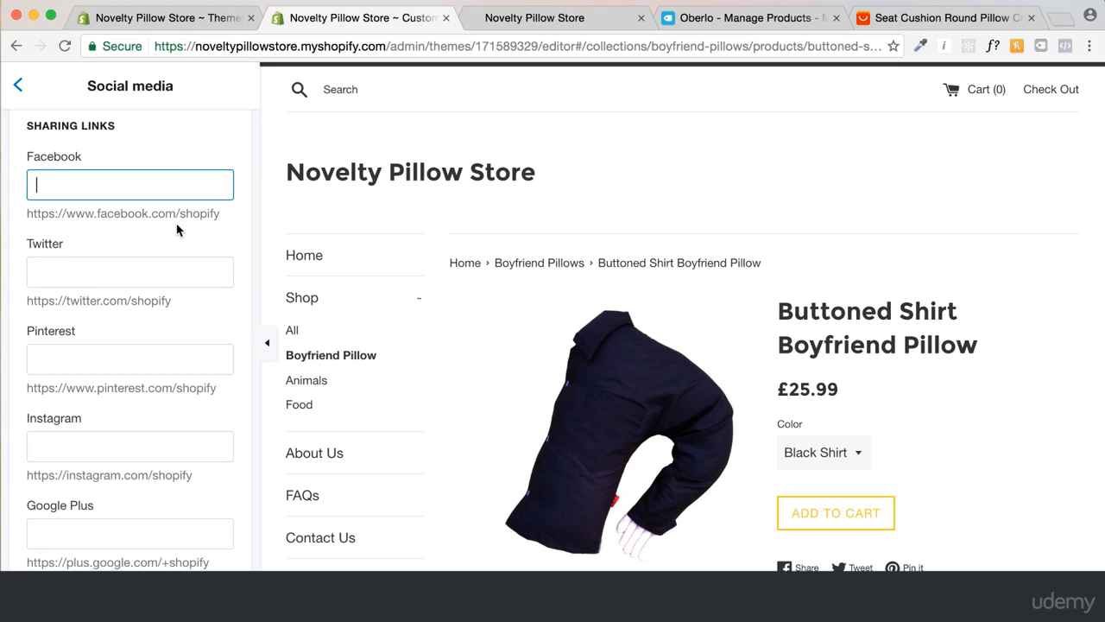
Look through the remaining sharing link fields, from Instagram down to Vimeo, Fancy and Blog
scroll(177, 229, down, 1)
click(166, 396)
scroll(165, 389, down, 2)
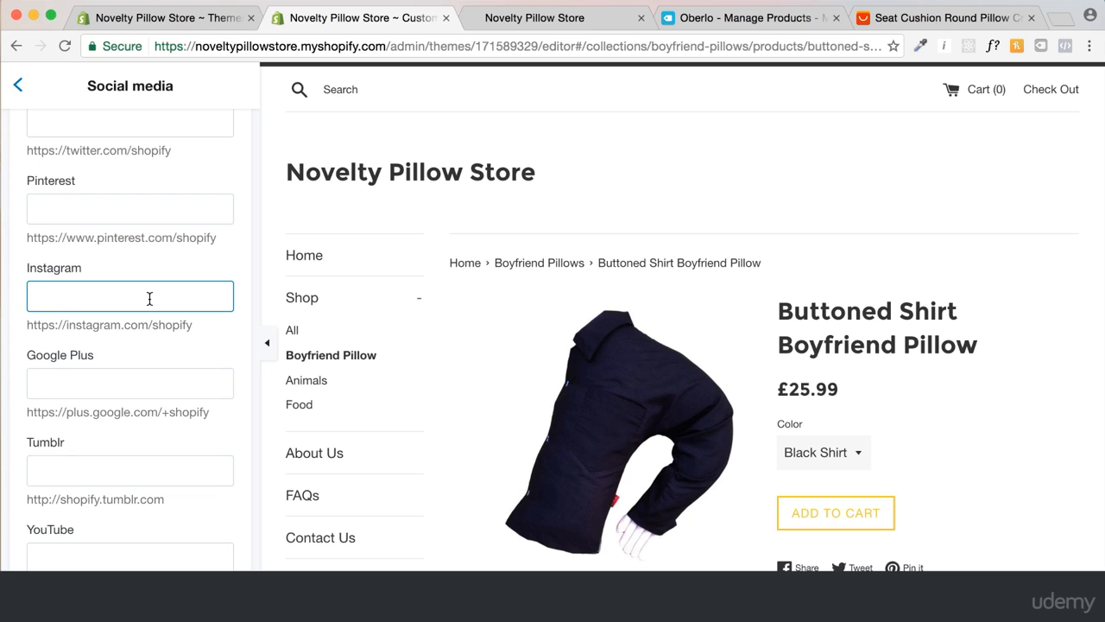
scroll(149, 299, down, 8)
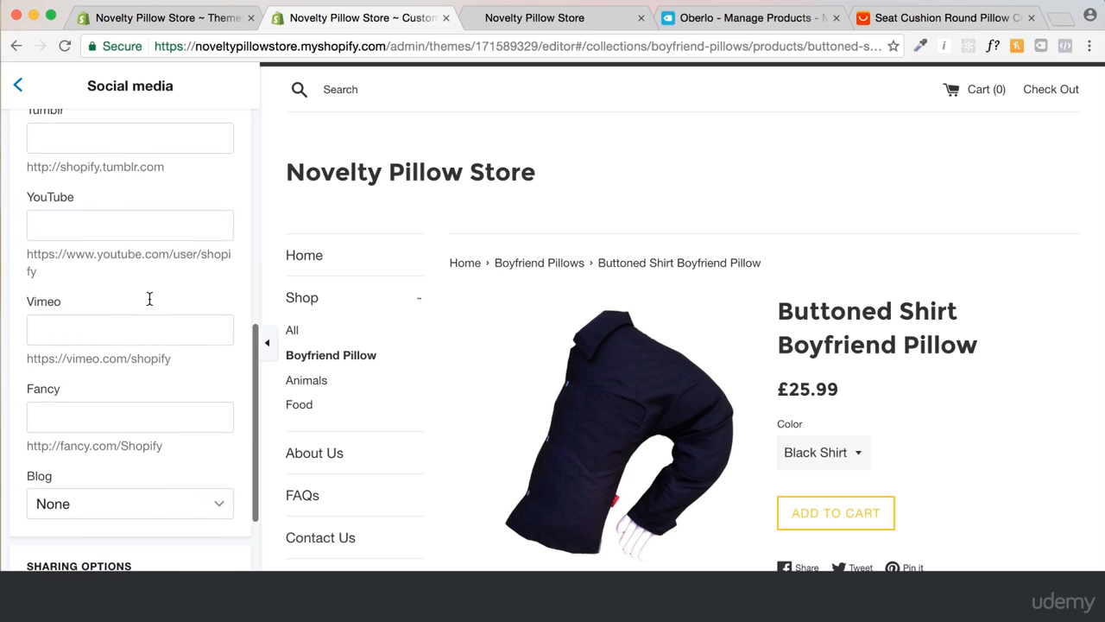
scroll(138, 209, up, 11)
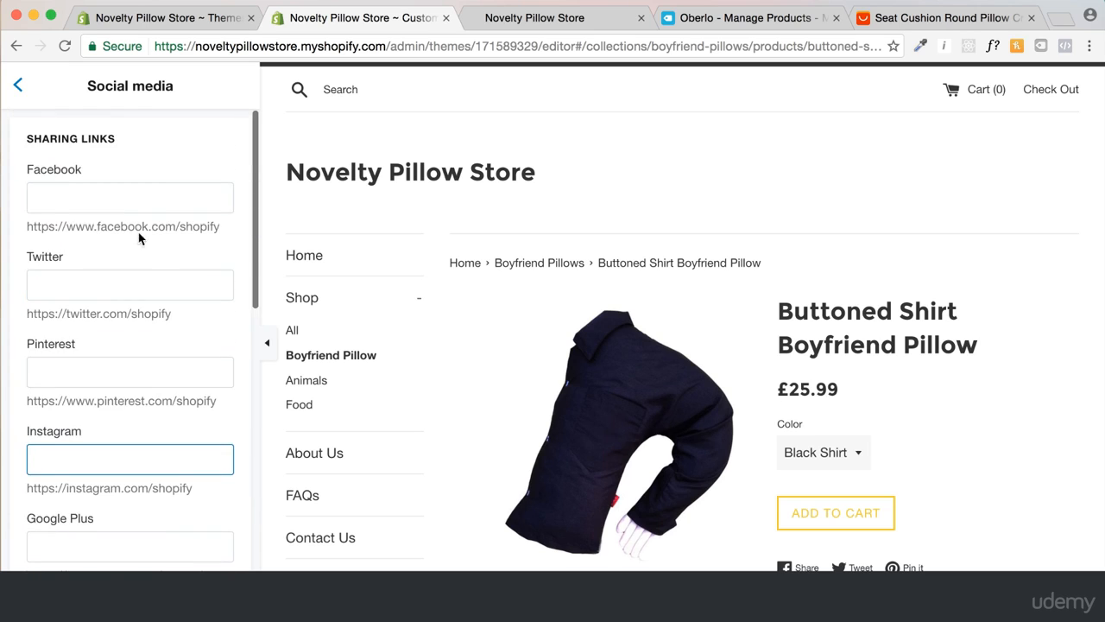
scroll(141, 236, down, 12)
scroll(162, 382, down, 1)
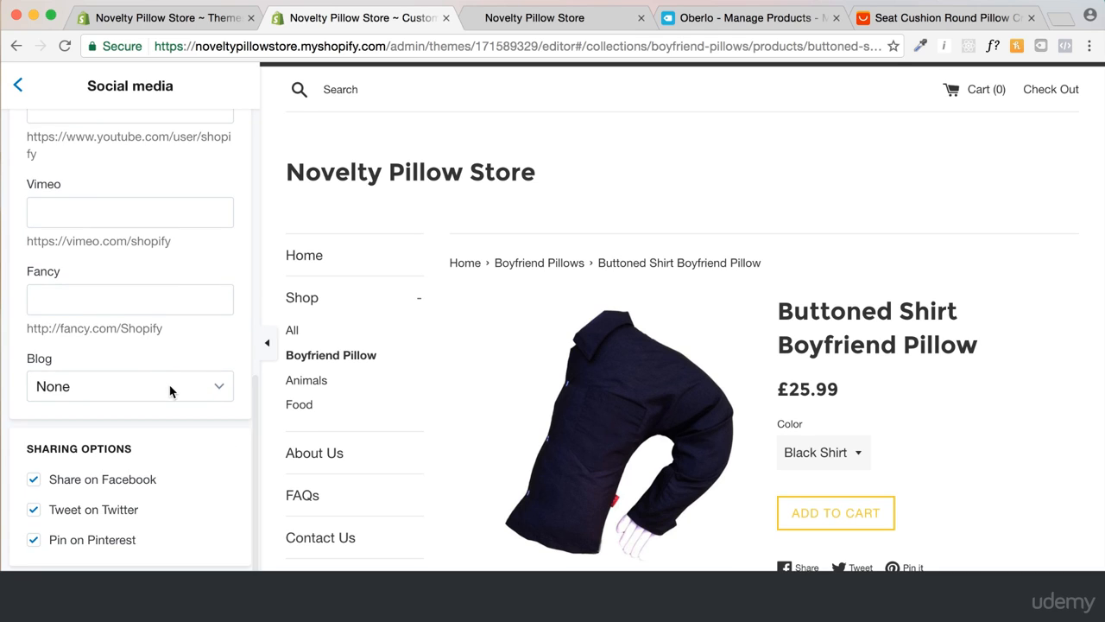
Check the available Blog choices, compare the sharing options with the product page's share buttons, and leave the Social media settings
click(170, 388)
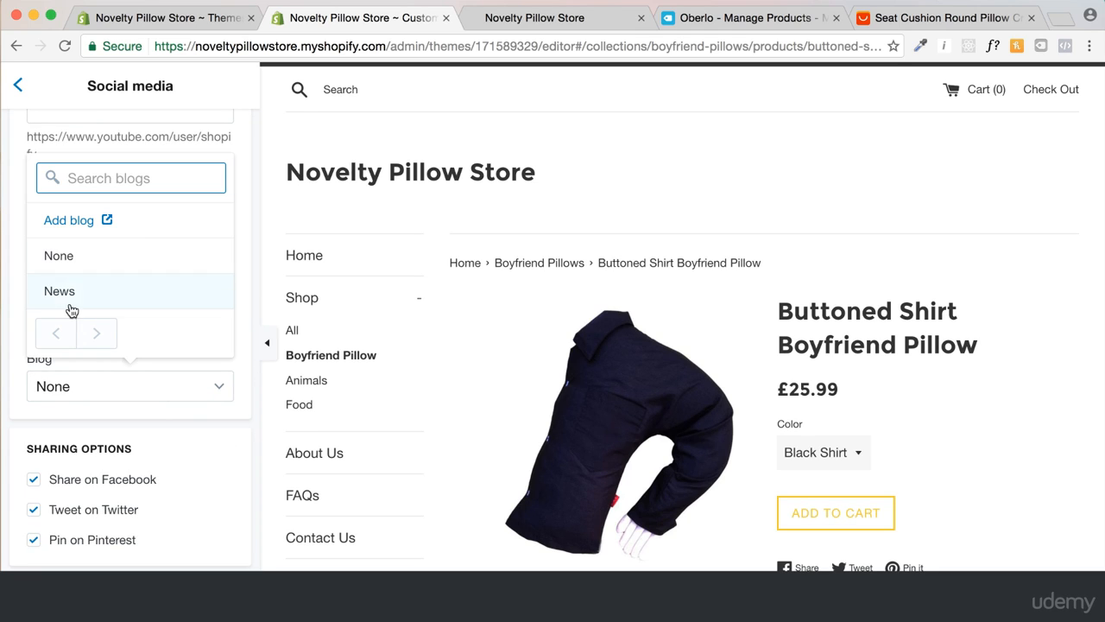
click(187, 445)
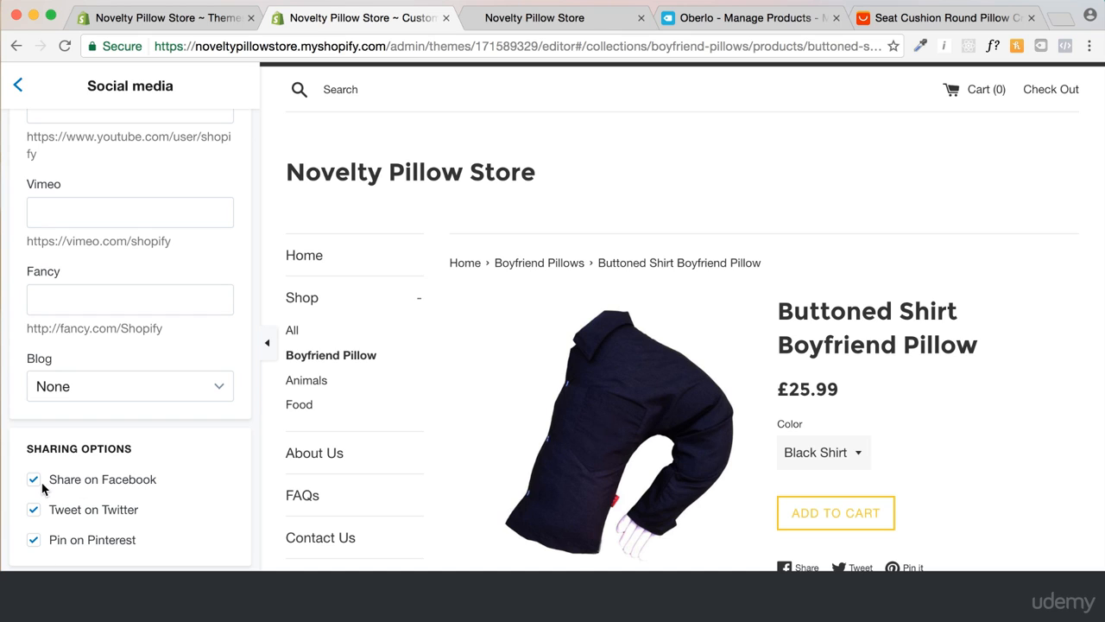
scroll(420, 459, down, 3)
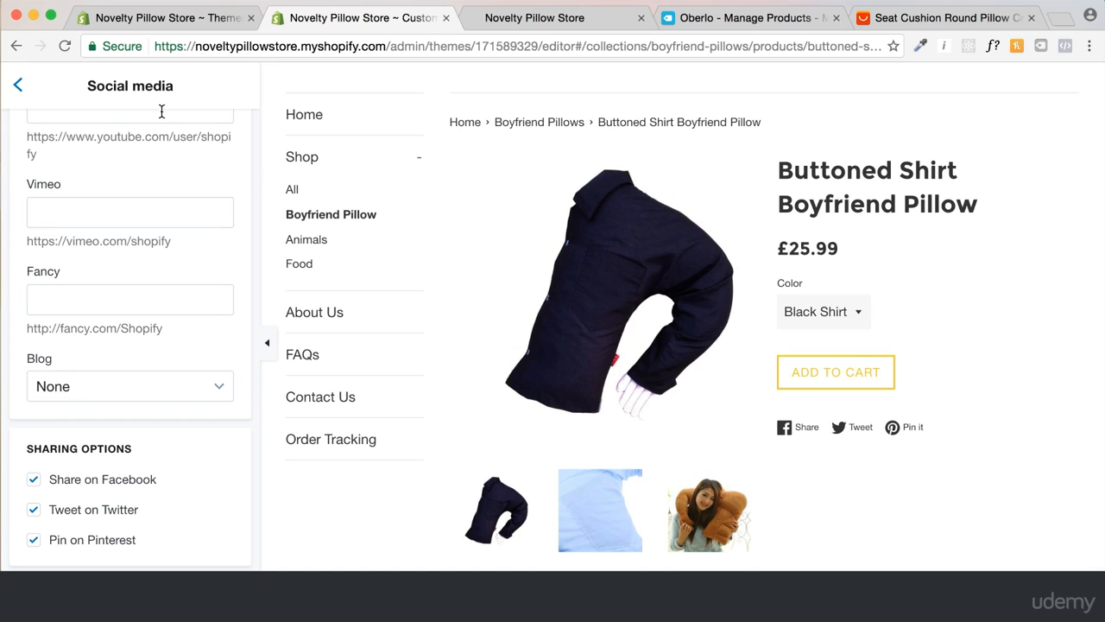
click(19, 84)
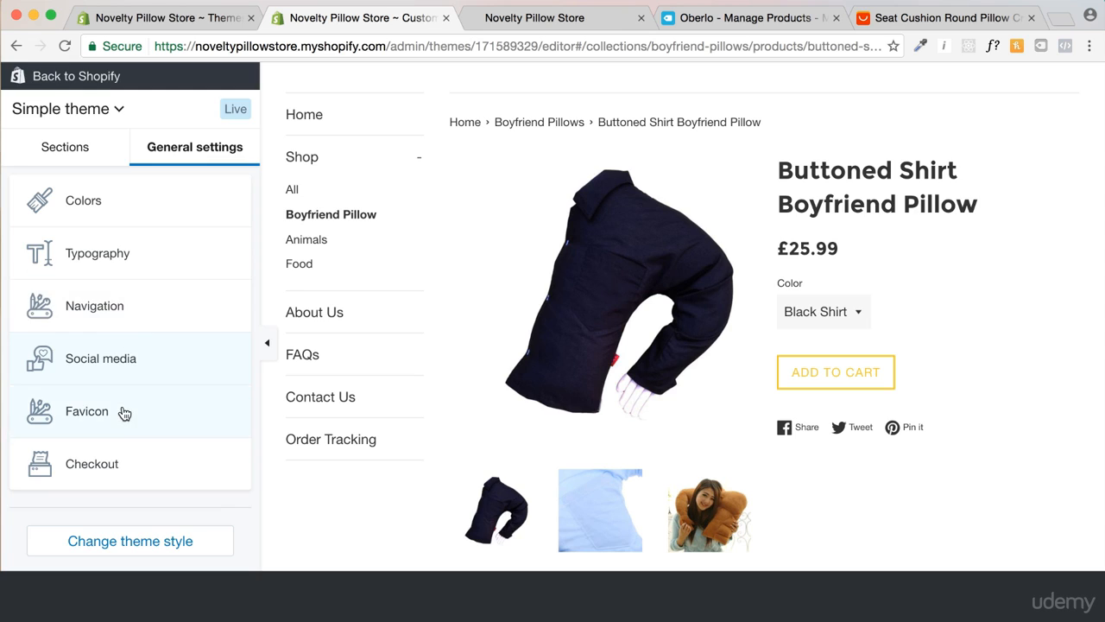
Review the Favicon image upload setting and return to the general settings list
click(124, 418)
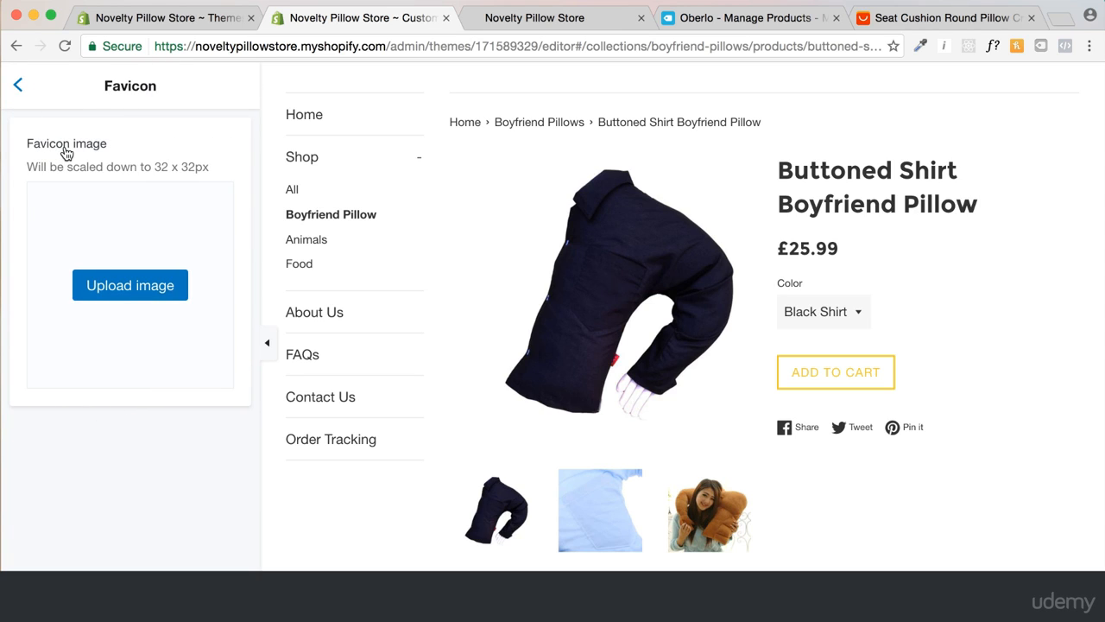
drag(67, 152, 20, 146)
click(76, 154)
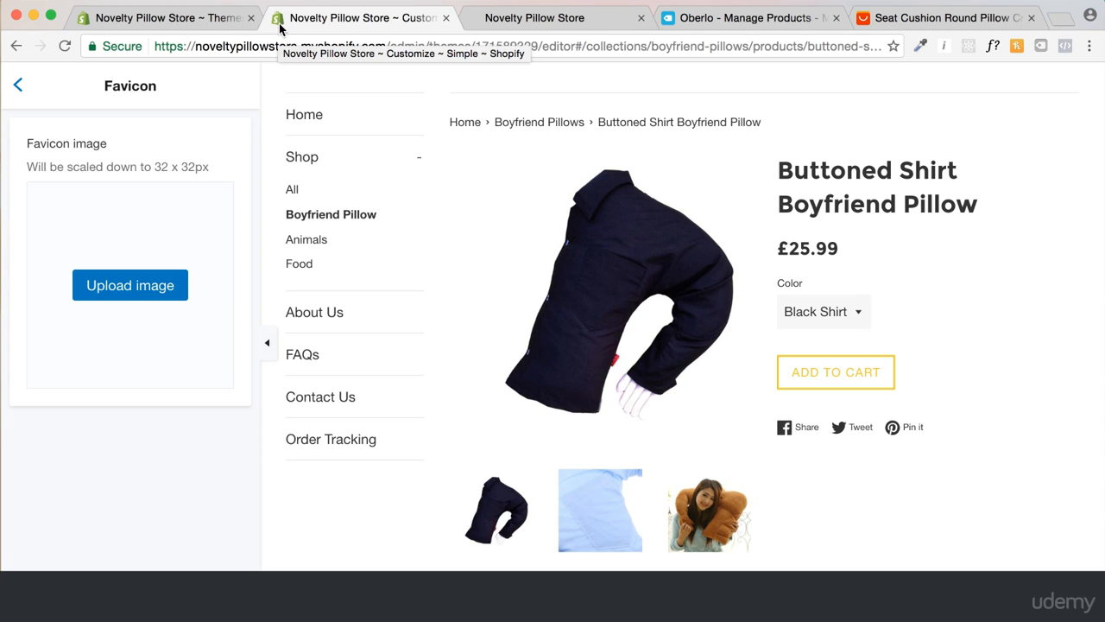
click(17, 84)
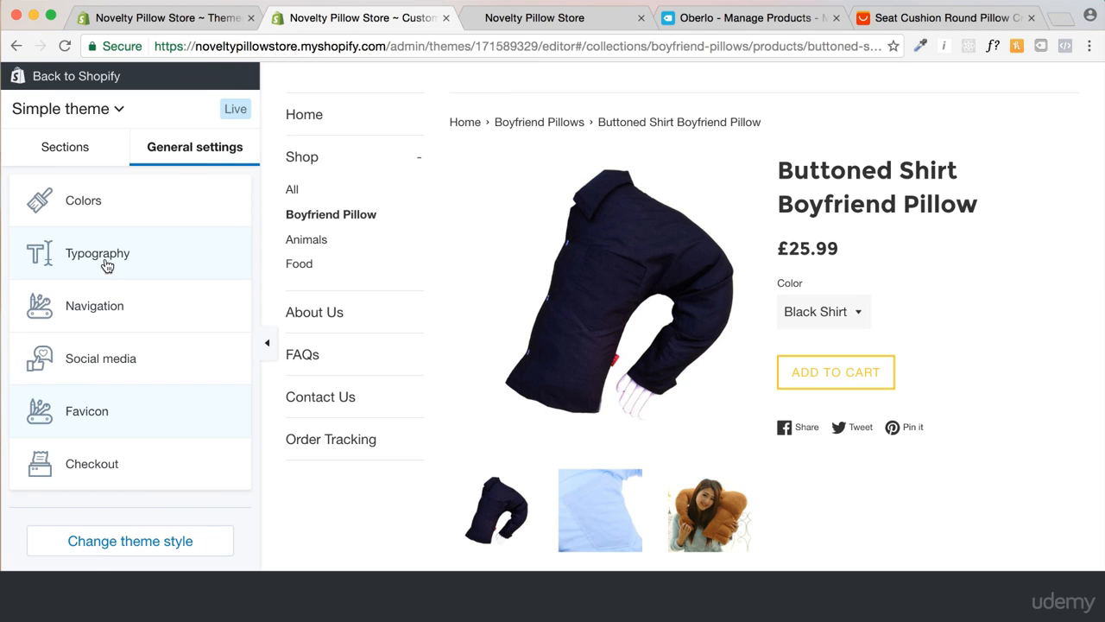
Review the Checkout banner's background image setting and open the store's checkout link in the preview
click(95, 464)
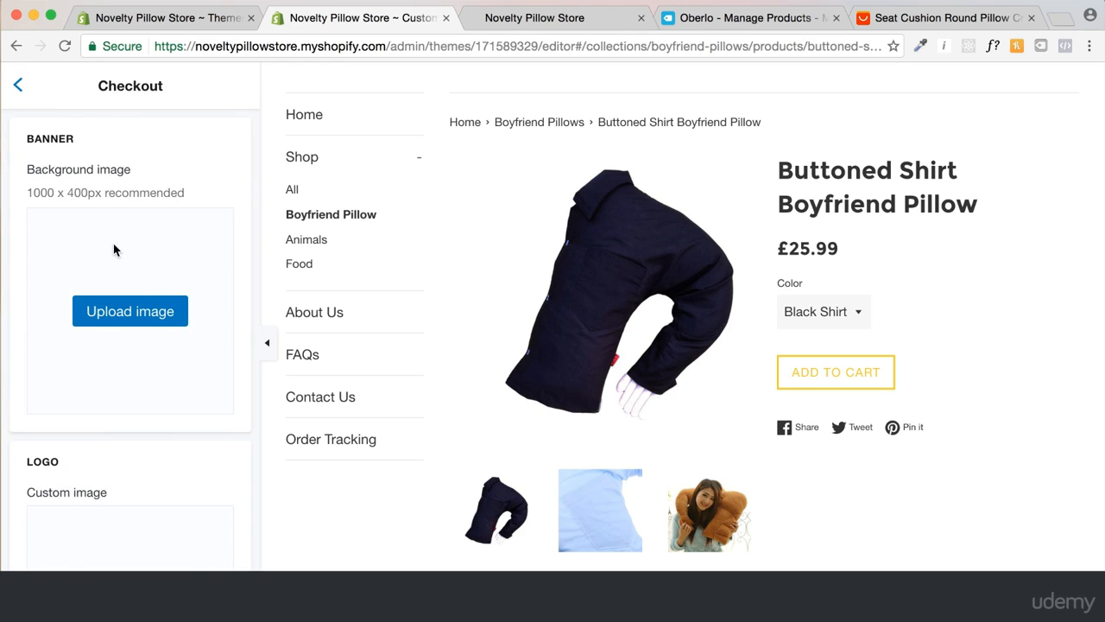
scroll(108, 233, down, 1)
scroll(96, 201, up, 1)
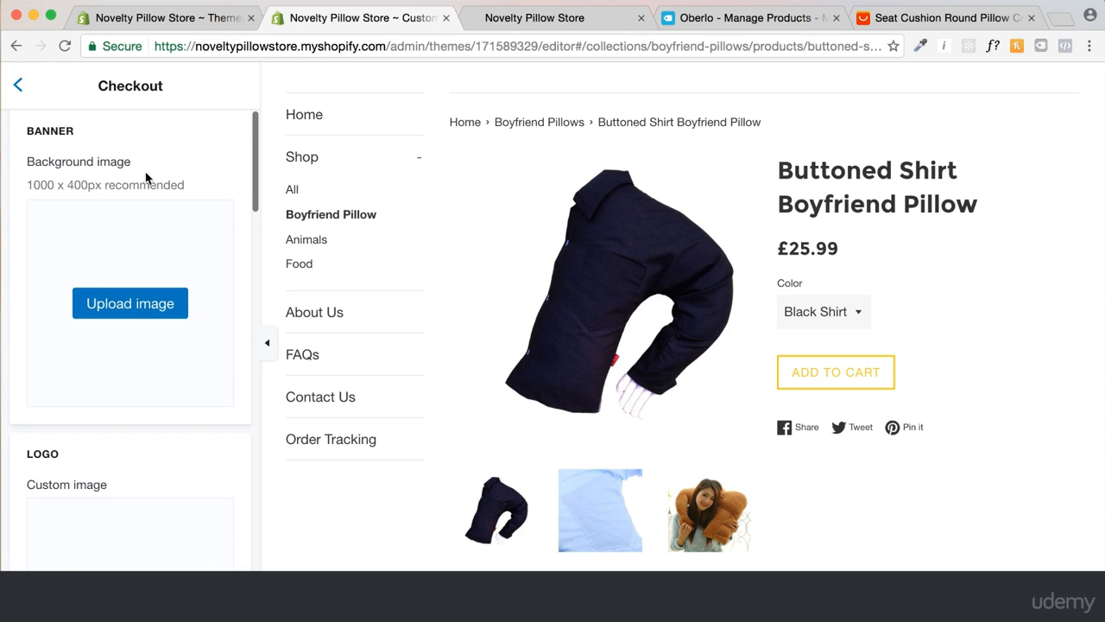
scroll(121, 222, down, 1)
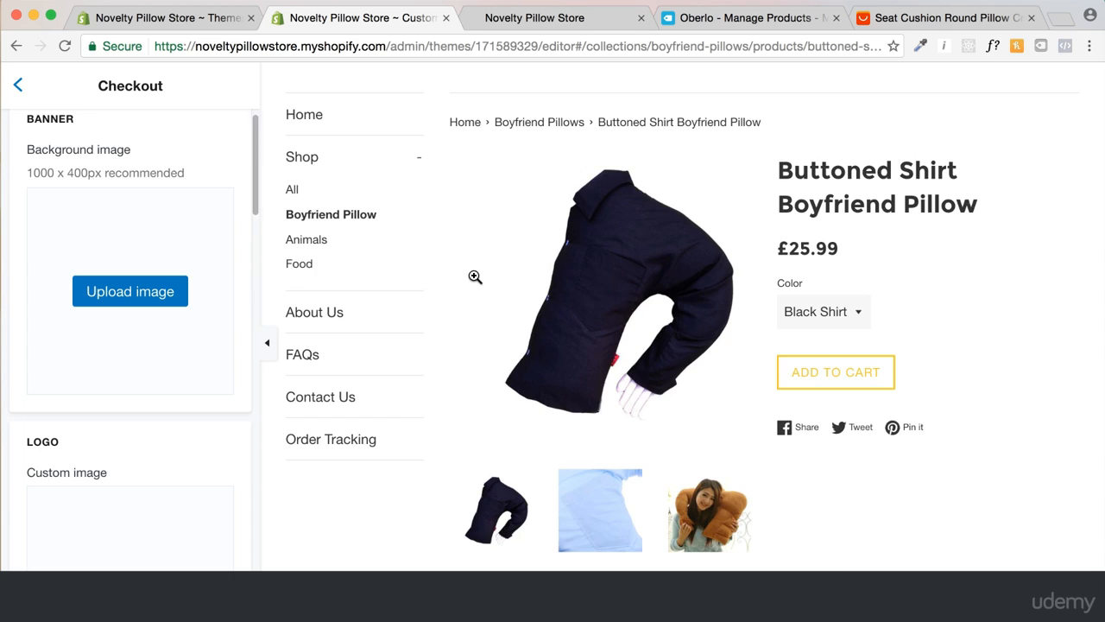
scroll(474, 276, up, 3)
click(1051, 89)
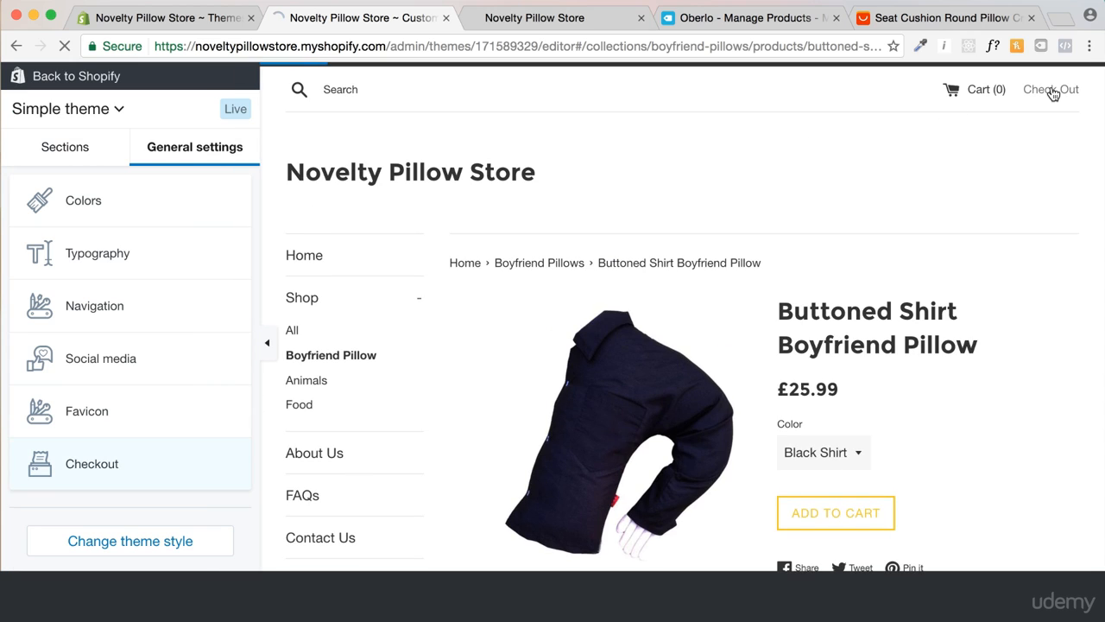
Reopen the Checkout settings and examine the logo image, position and size options and the main content area options
click(111, 475)
scroll(130, 371, down, 3)
scroll(130, 367, down, 3)
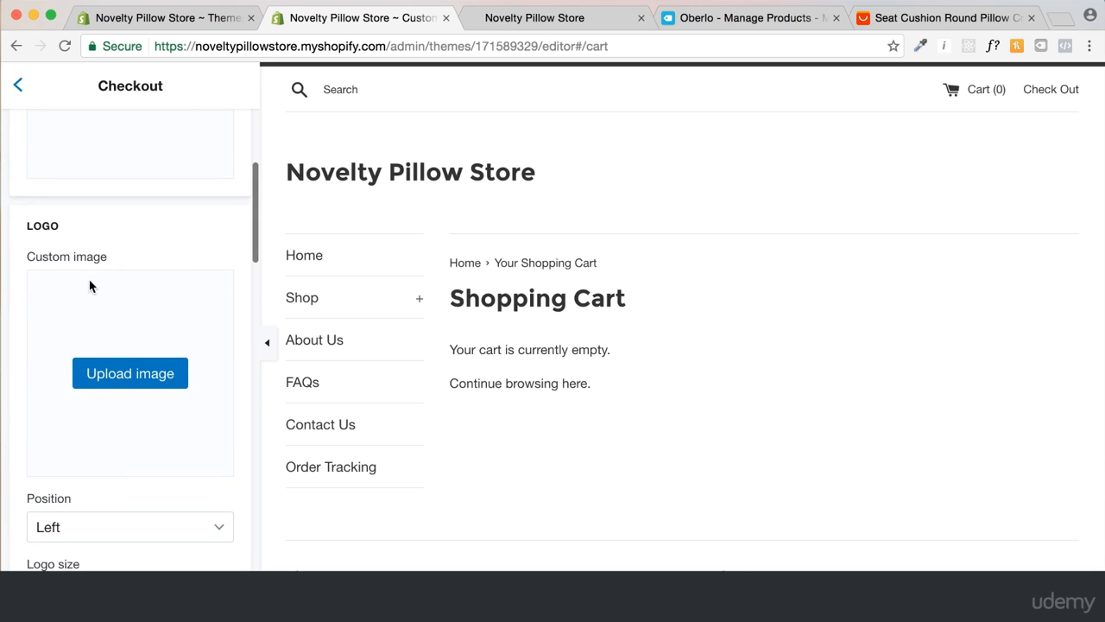
scroll(78, 285, down, 1)
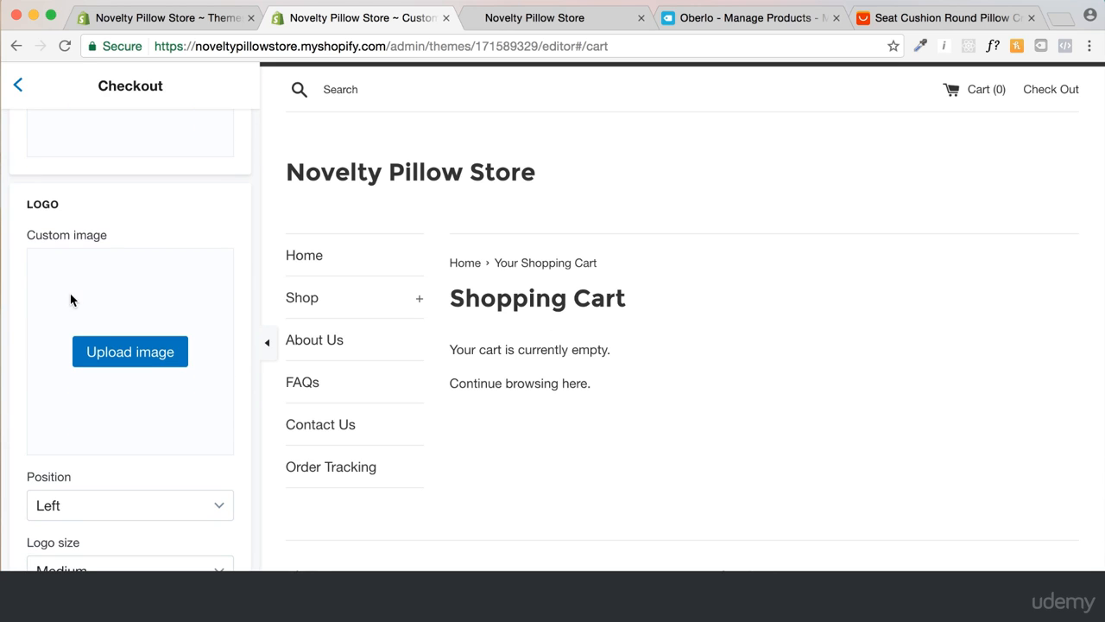
scroll(138, 380, down, 5)
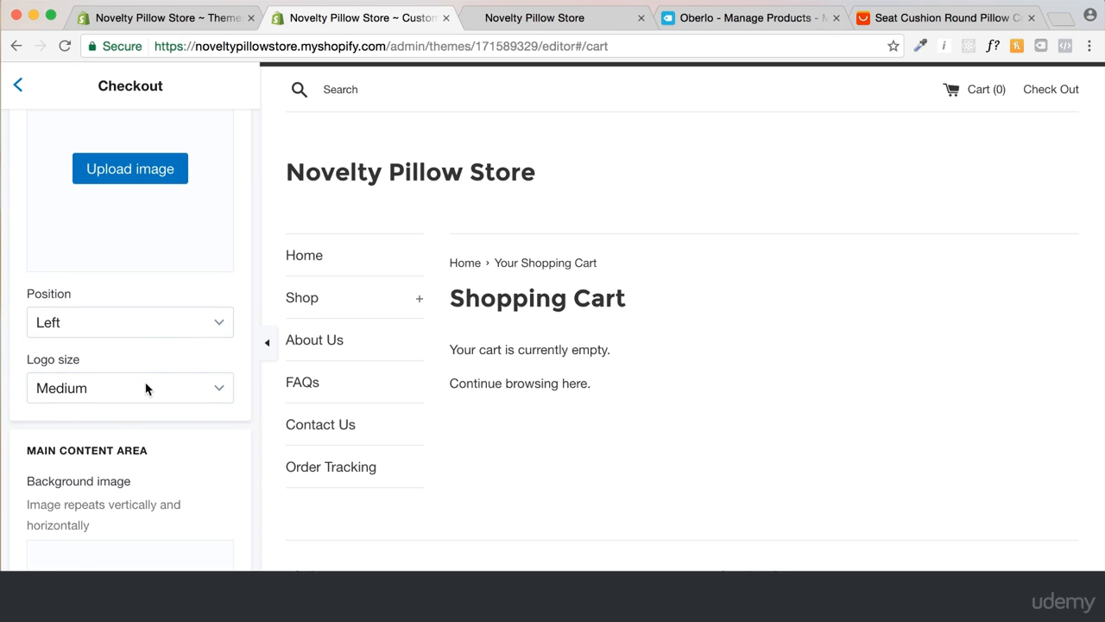
scroll(168, 339, down, 10)
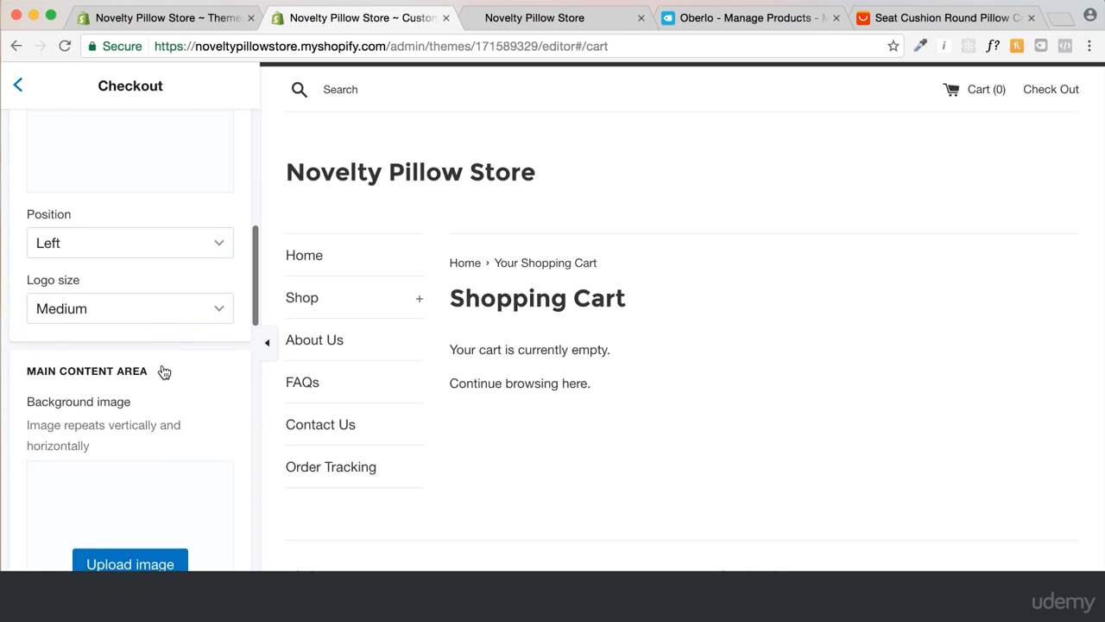
scroll(180, 396, down, 5)
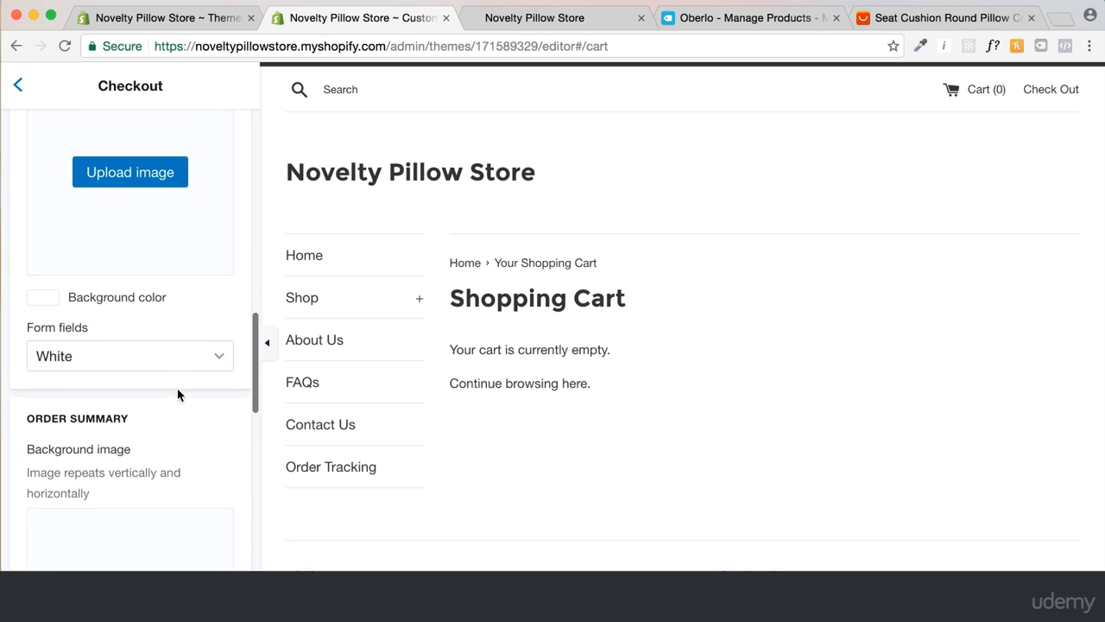
scroll(162, 438, down, 2)
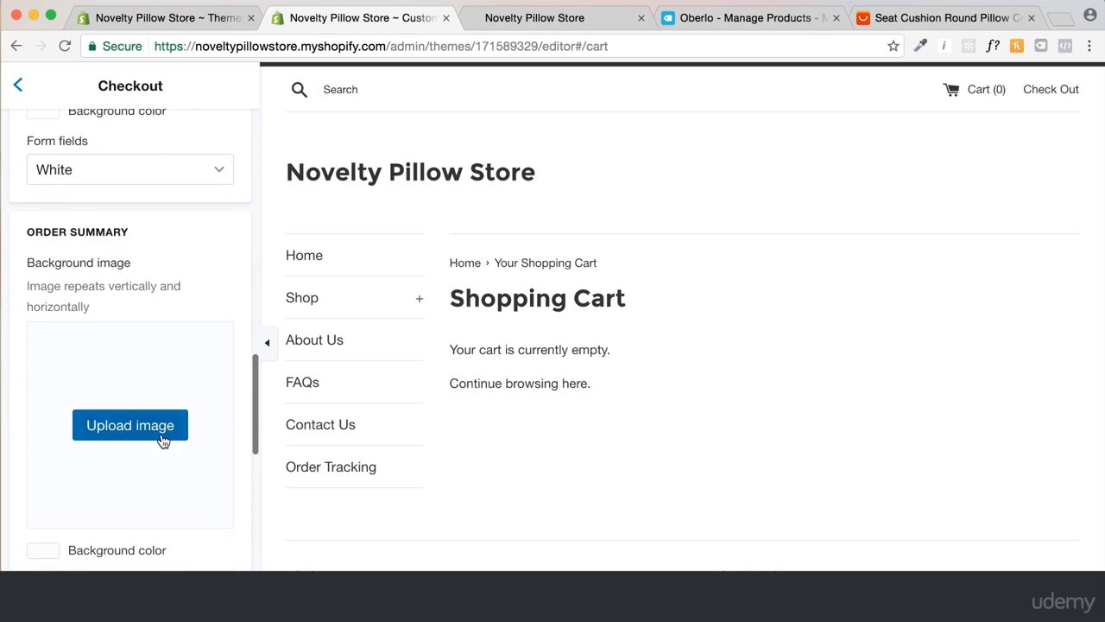
Review the Checkout settings for the order summary background, typography and colors
scroll(164, 439, up, 1)
scroll(167, 332, down, 3)
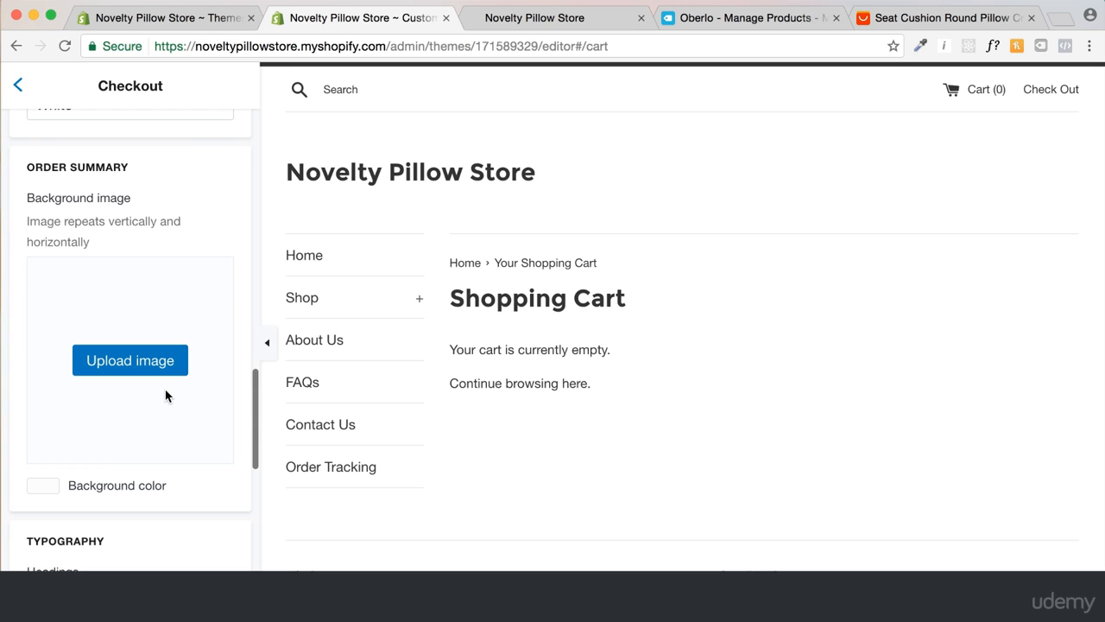
scroll(155, 421, down, 1)
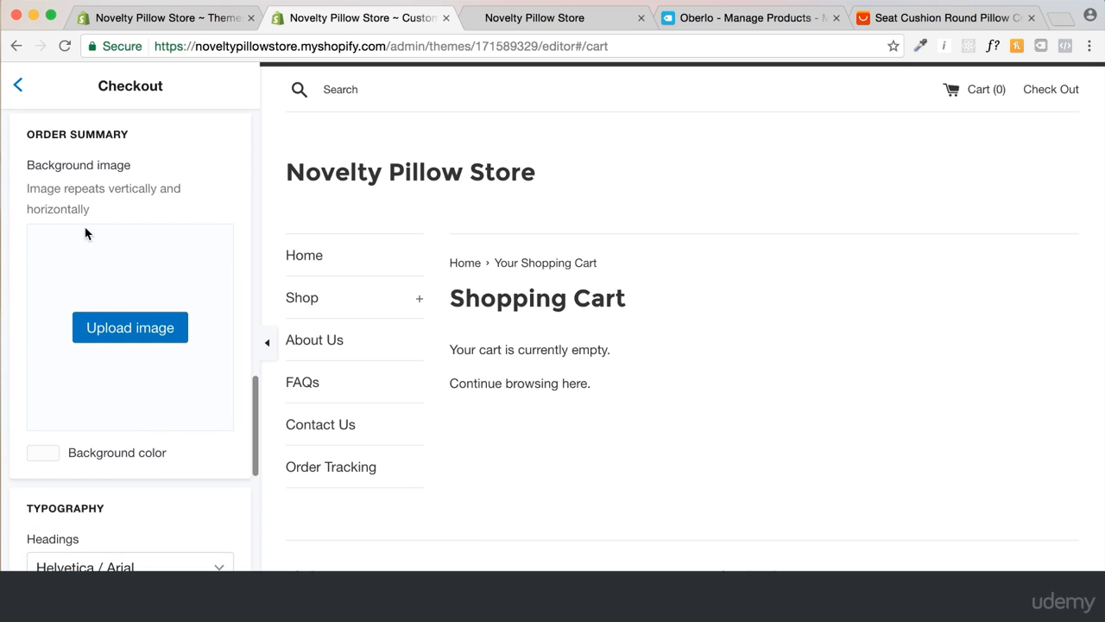
scroll(111, 371, down, 6)
scroll(112, 373, down, 2)
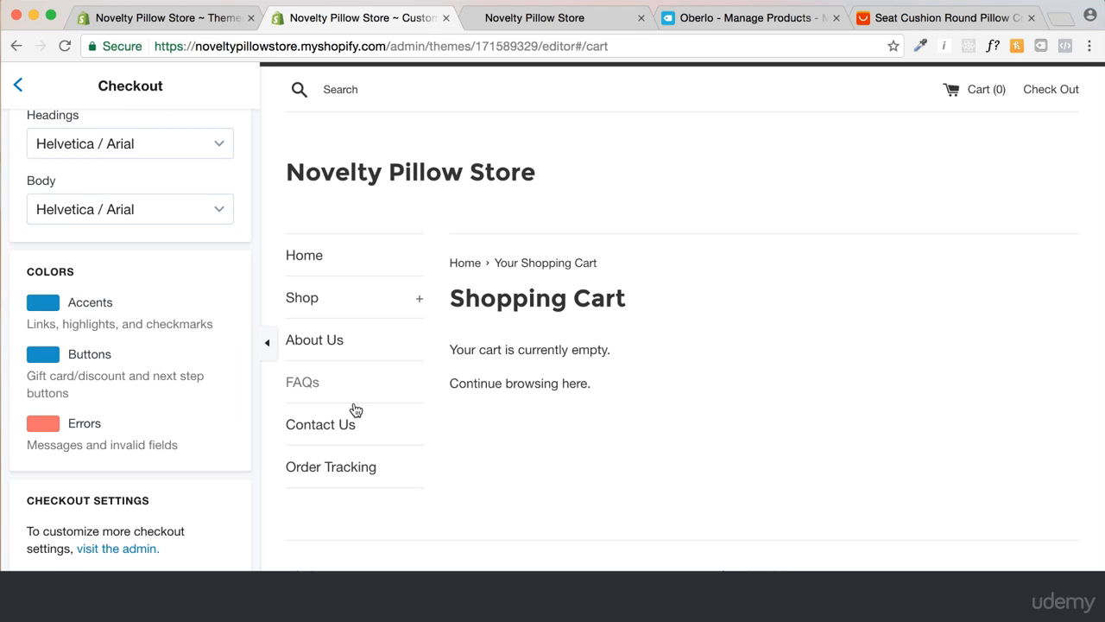
Inspect the checkout color pickers for Buttons and Errors, closing each without picking a new color
click(43, 355)
click(195, 341)
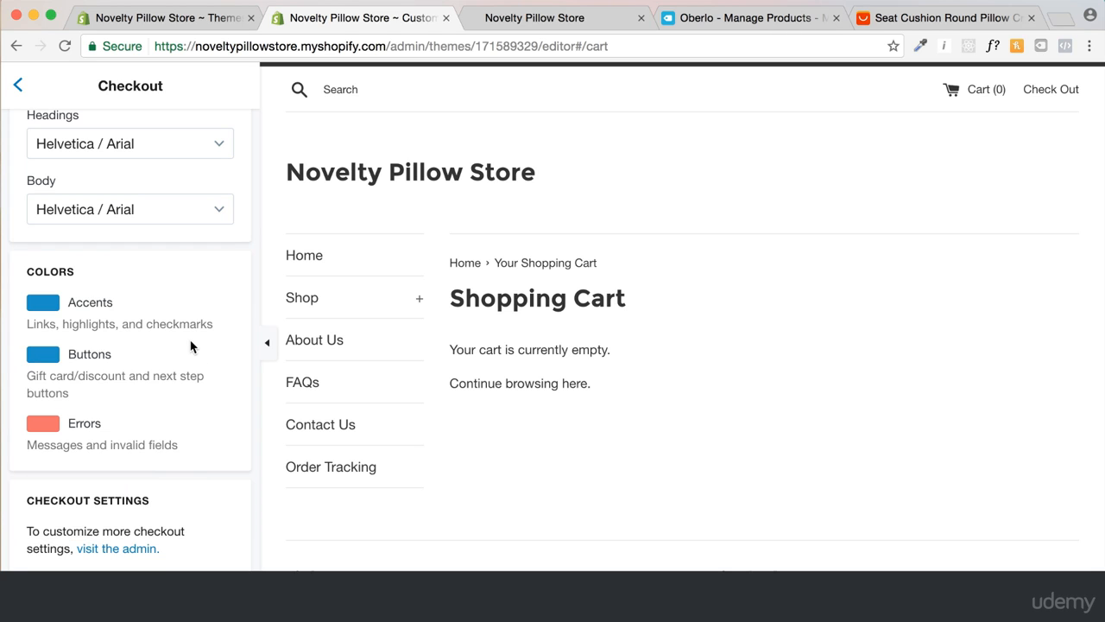
click(49, 426)
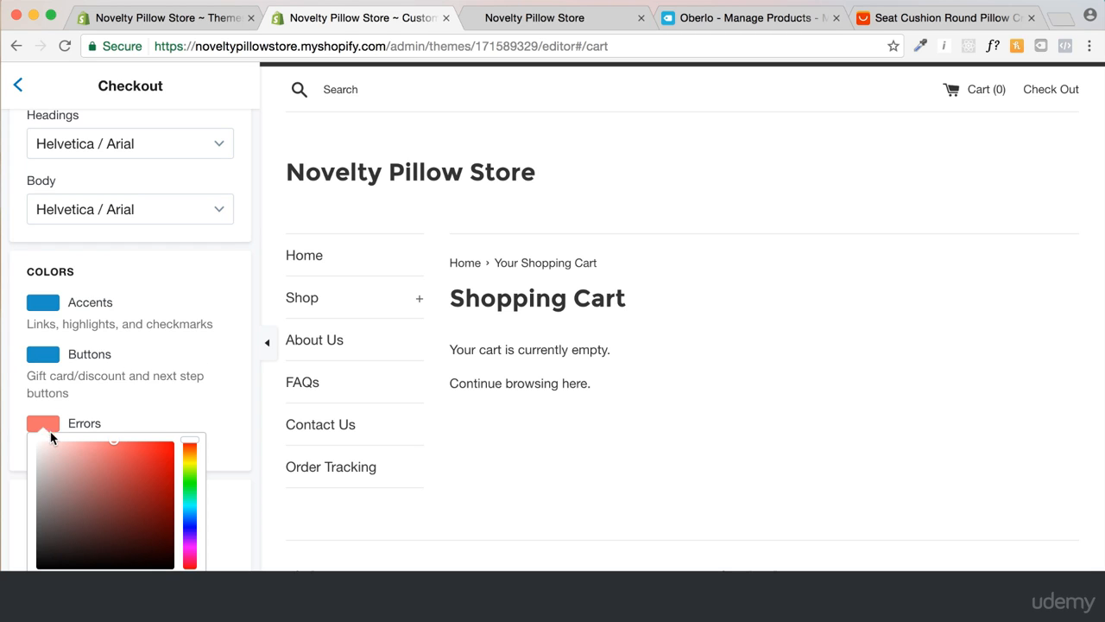
click(139, 420)
scroll(139, 420, down, 1)
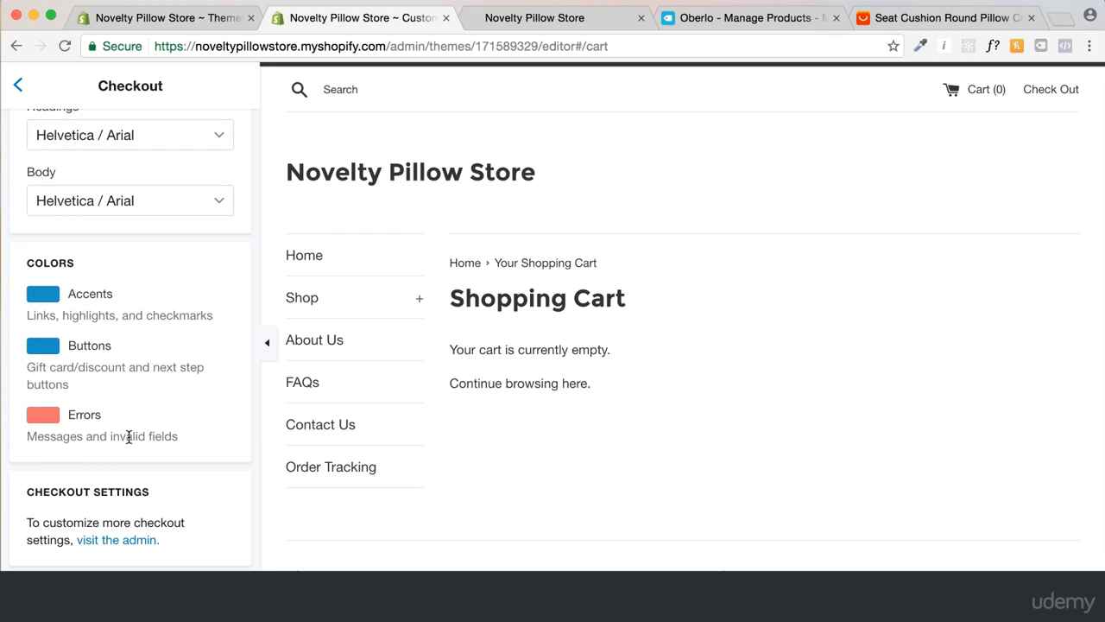
Leave the Checkout settings and look over the footer links and newsletter signup on the cart page preview
scroll(104, 288, up, 10)
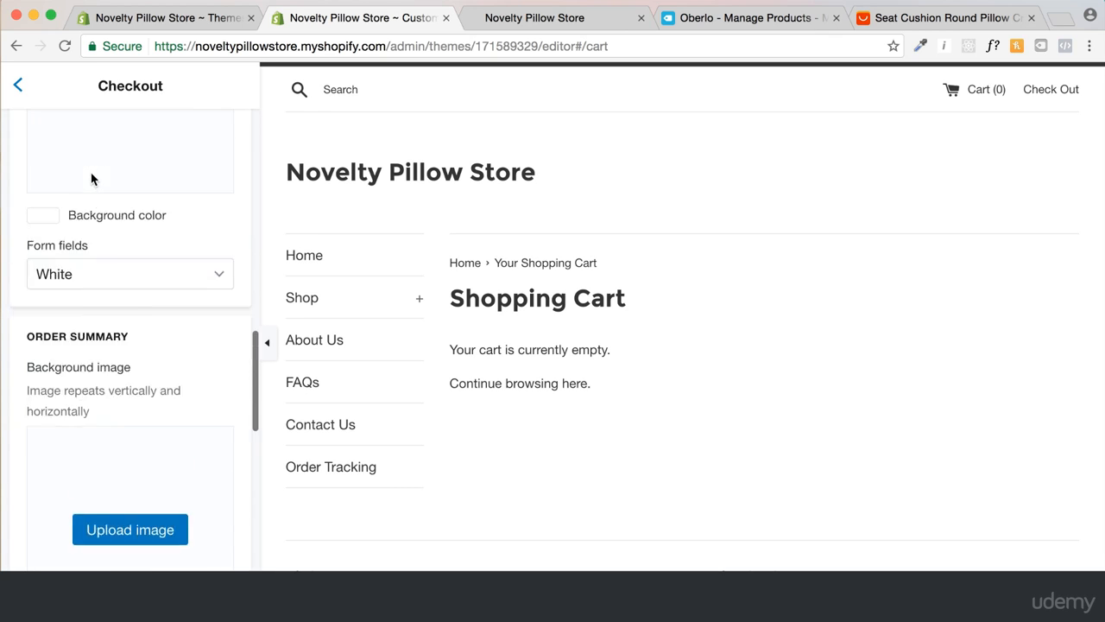
click(17, 88)
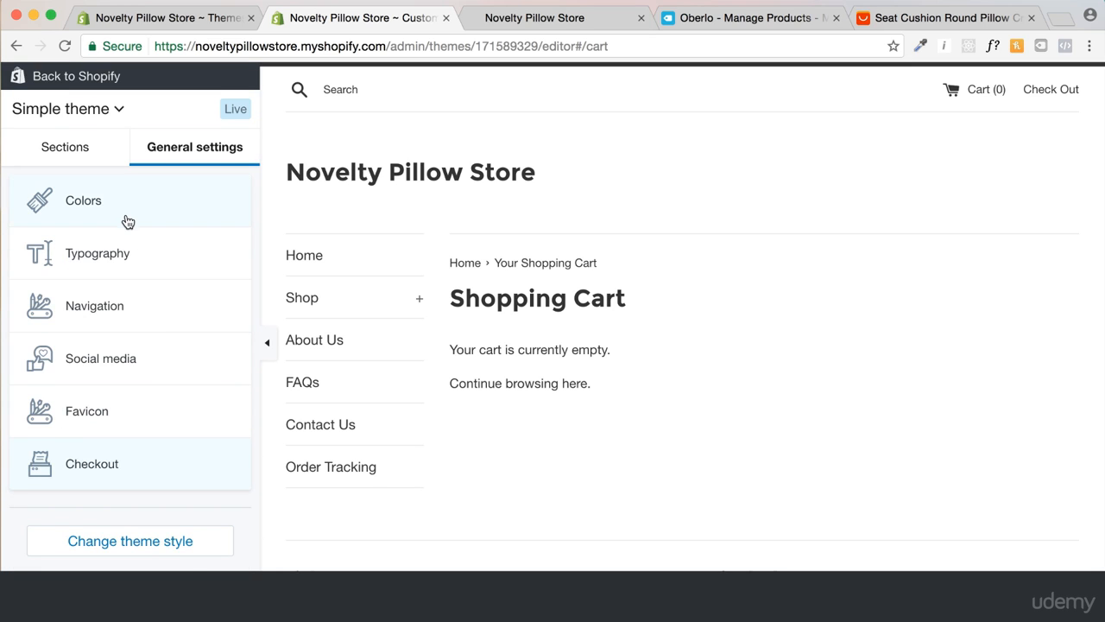
scroll(533, 309, down, 5)
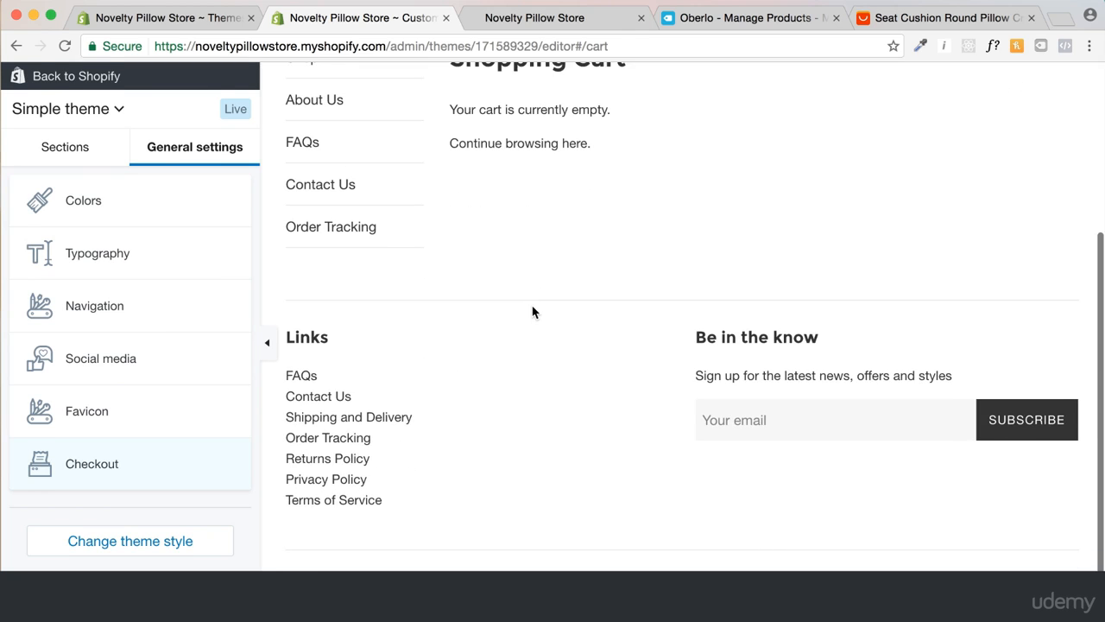
Look over the cart page preview down to the newsletter signup and open the theme's Colors settings
scroll(533, 181, up, 5)
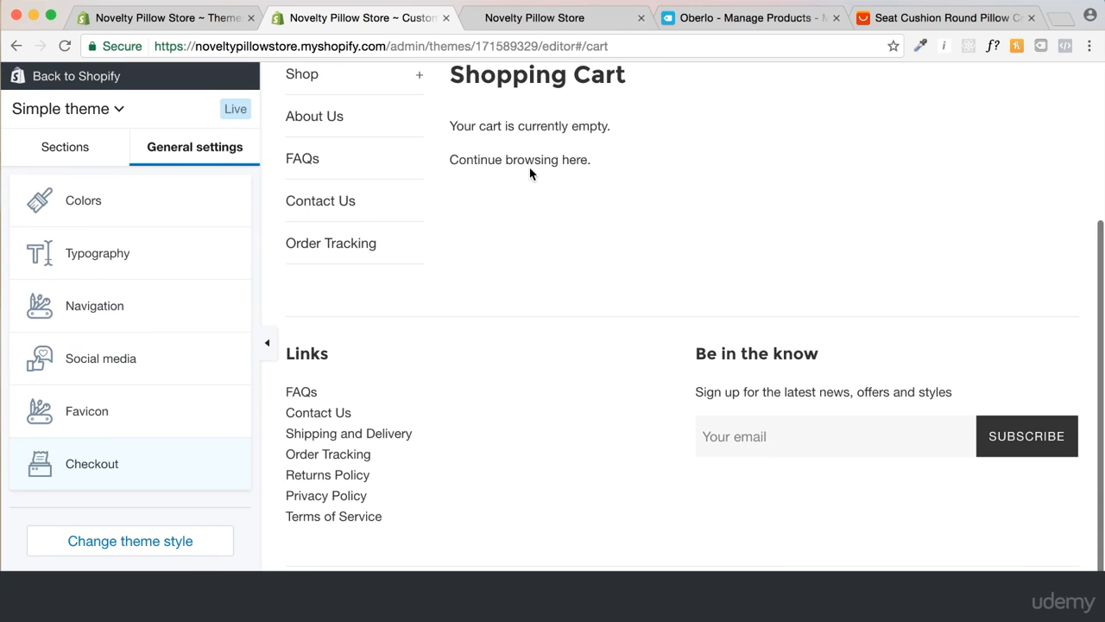
scroll(518, 167, down, 2)
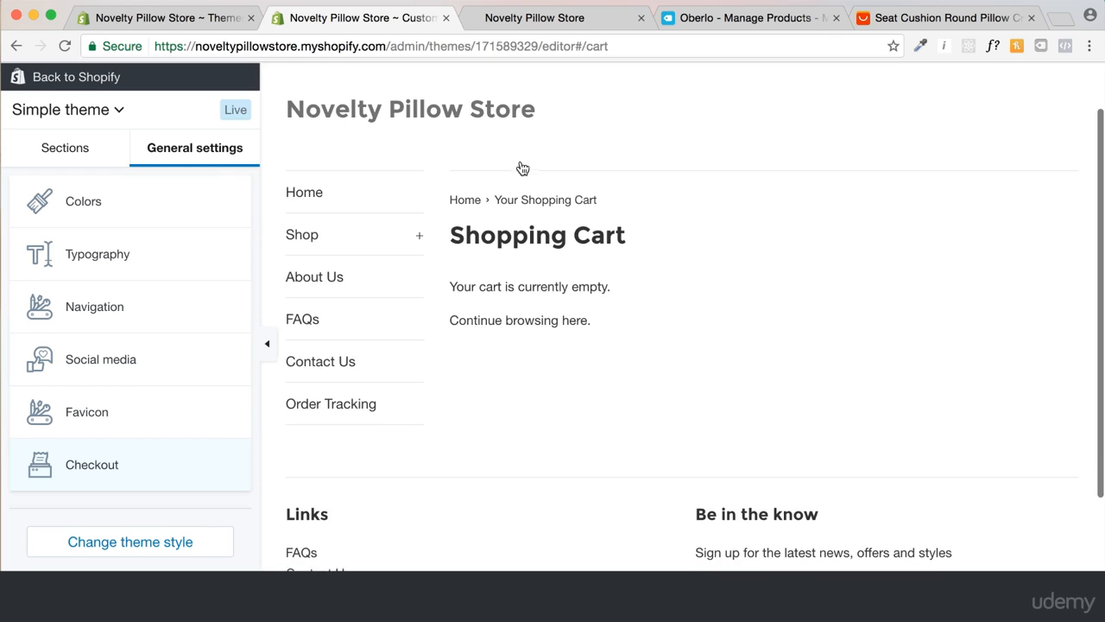
scroll(380, 294, down, 2)
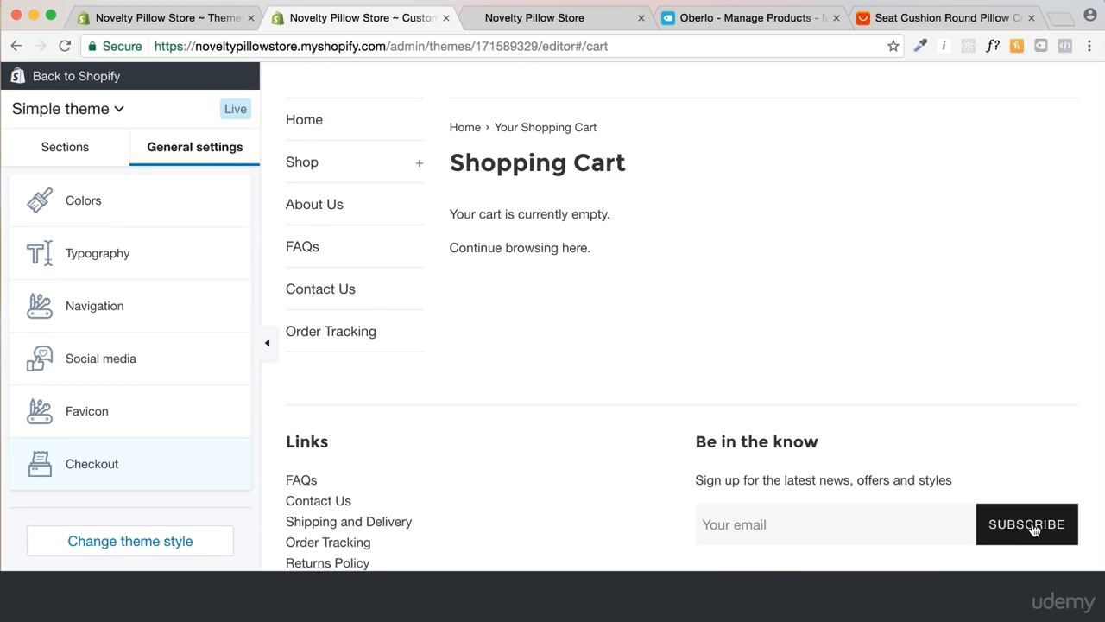
click(119, 206)
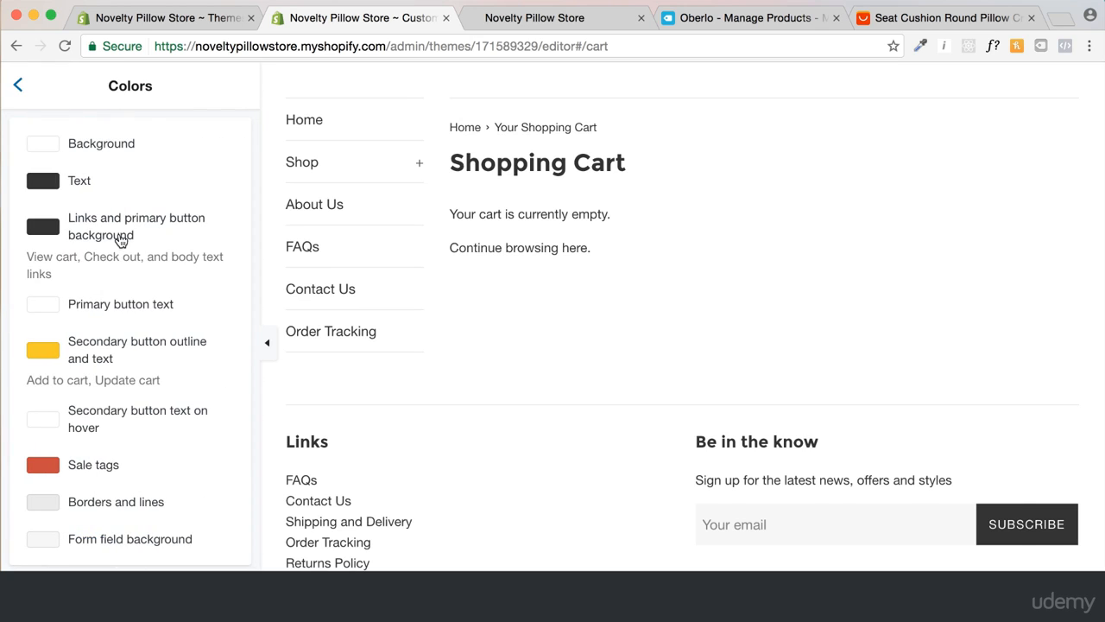
Set the links and primary button background color to orange #f6b51c
click(42, 228)
click(190, 258)
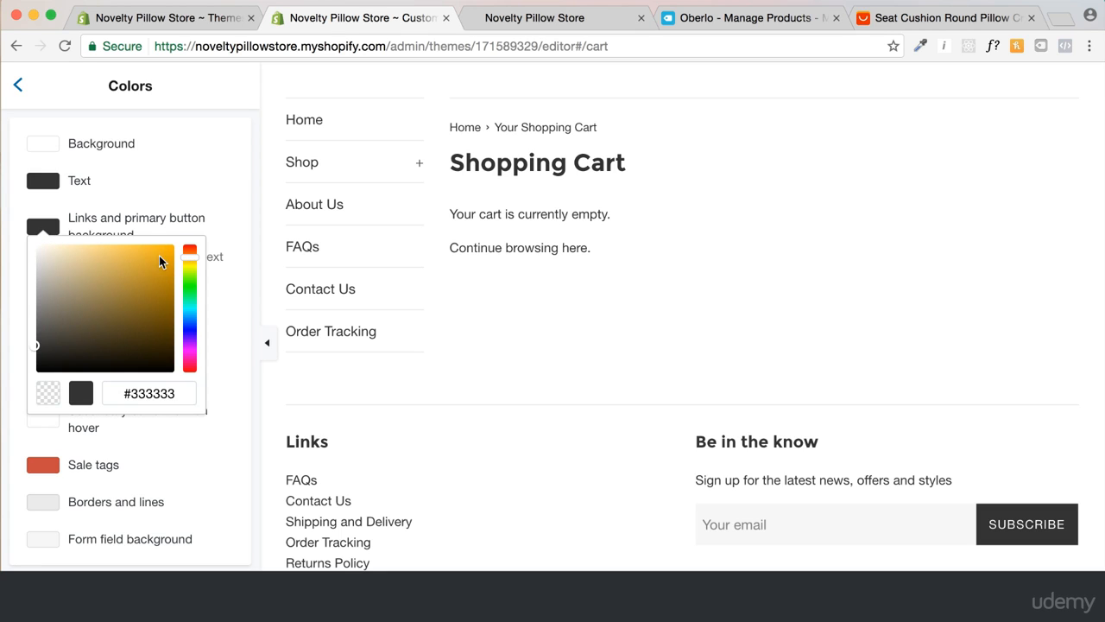
click(159, 254)
drag(159, 253, 158, 248)
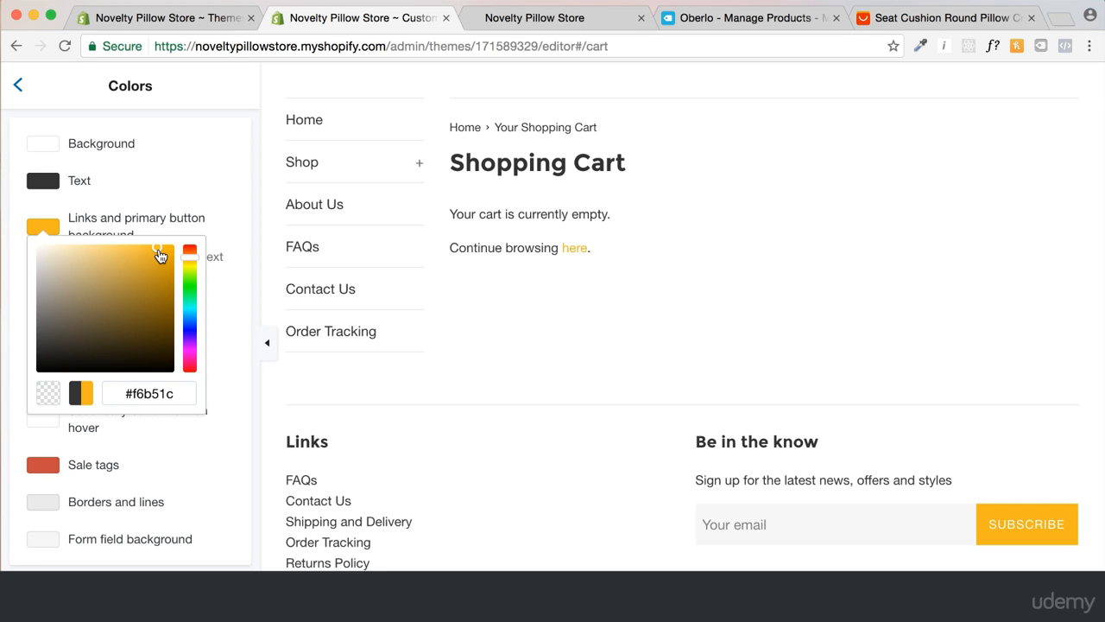
click(230, 355)
click(217, 322)
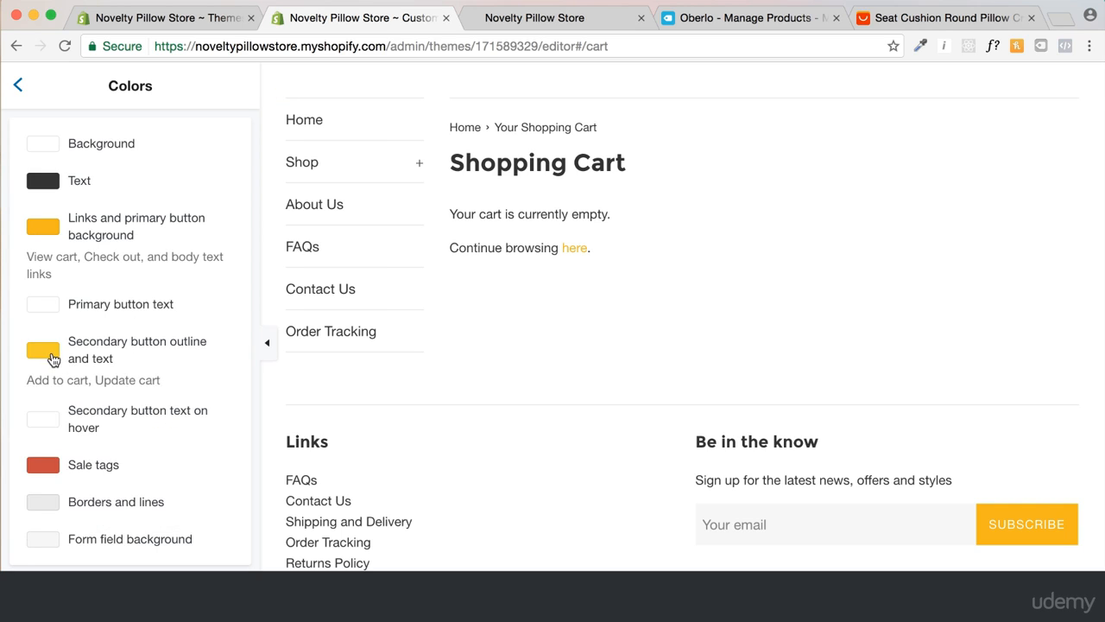
Copy the secondary button outline and text color #f6c928 and apply it to the links and primary button background
click(52, 355)
click(173, 518)
drag(173, 518, 110, 519)
key(super+c)
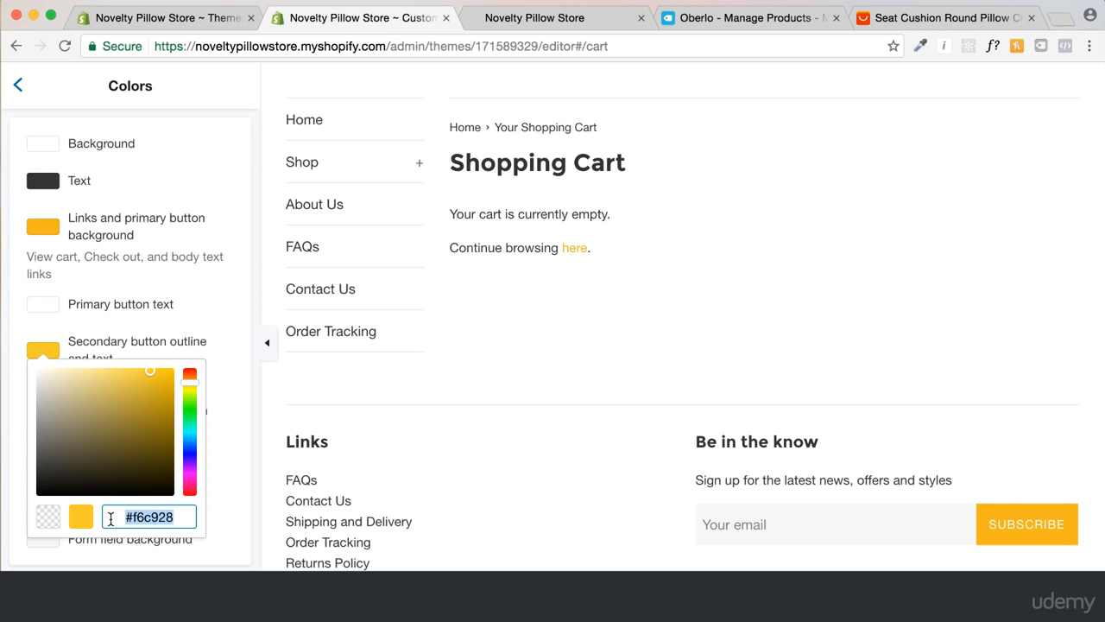
click(47, 227)
click(171, 392)
drag(171, 393, 82, 387)
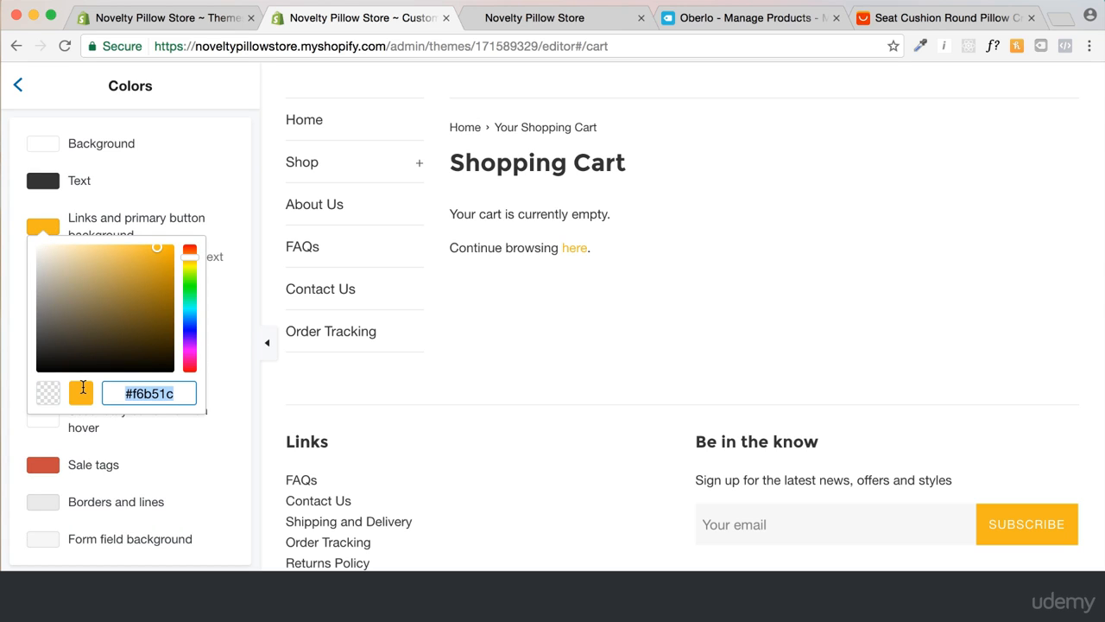
key(super+v)
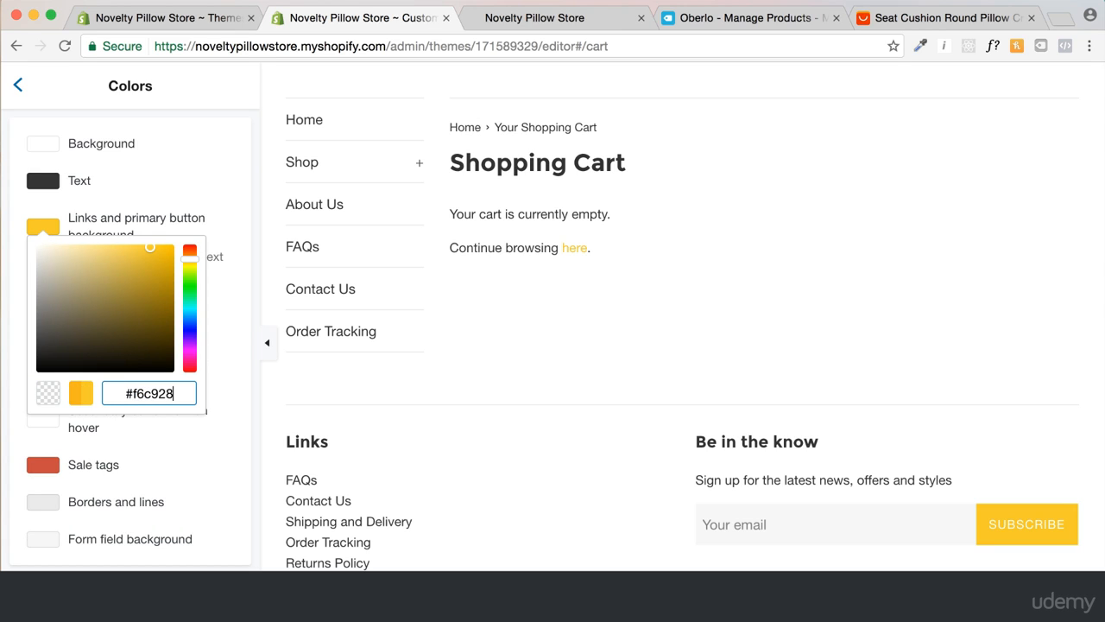
click(212, 416)
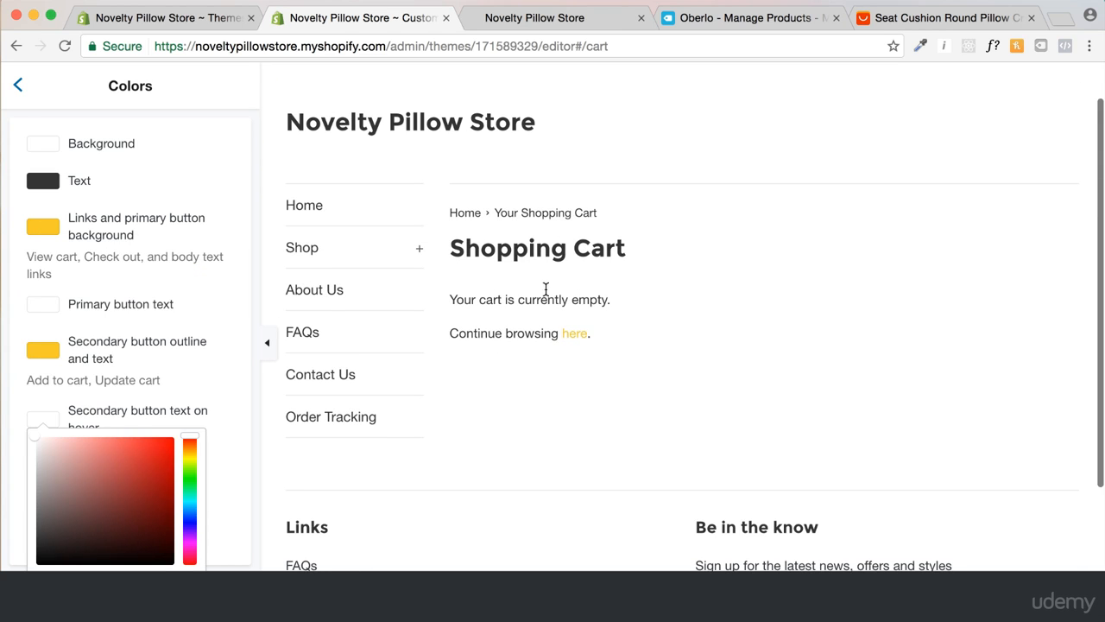
Follow the empty cart's continue browsing link in the preview and open the Akita Puppy Pillow product page
click(575, 334)
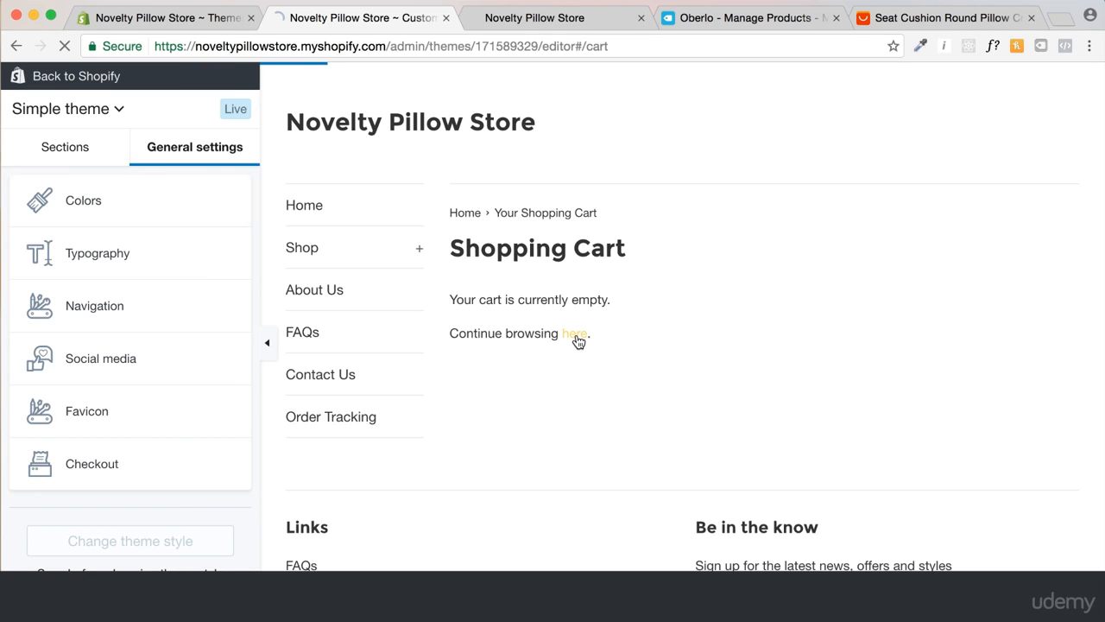
scroll(580, 280, down, 4)
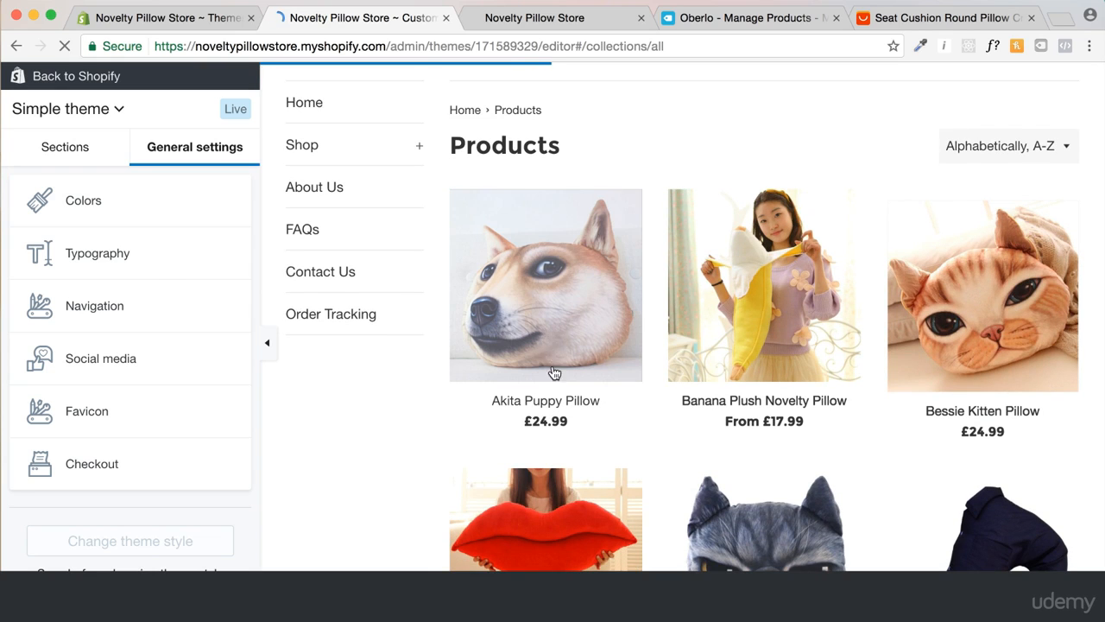
click(555, 323)
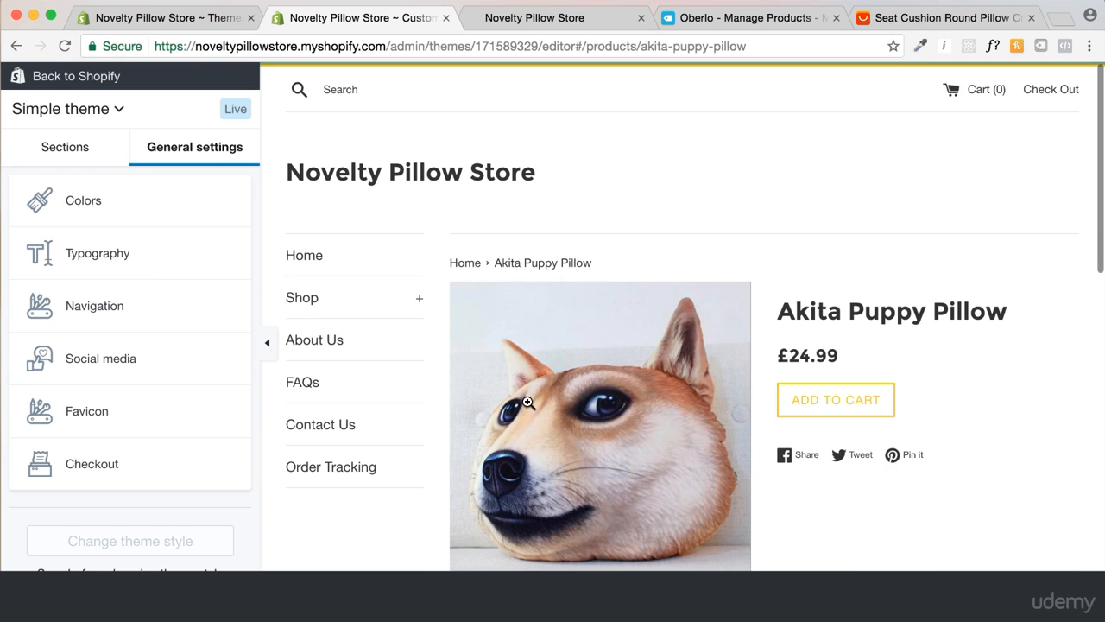
Examine the Akita Puppy Pillow page preview, including the description, the "You might also like" products and the footer
scroll(686, 365, down, 3)
scroll(876, 372, down, 10)
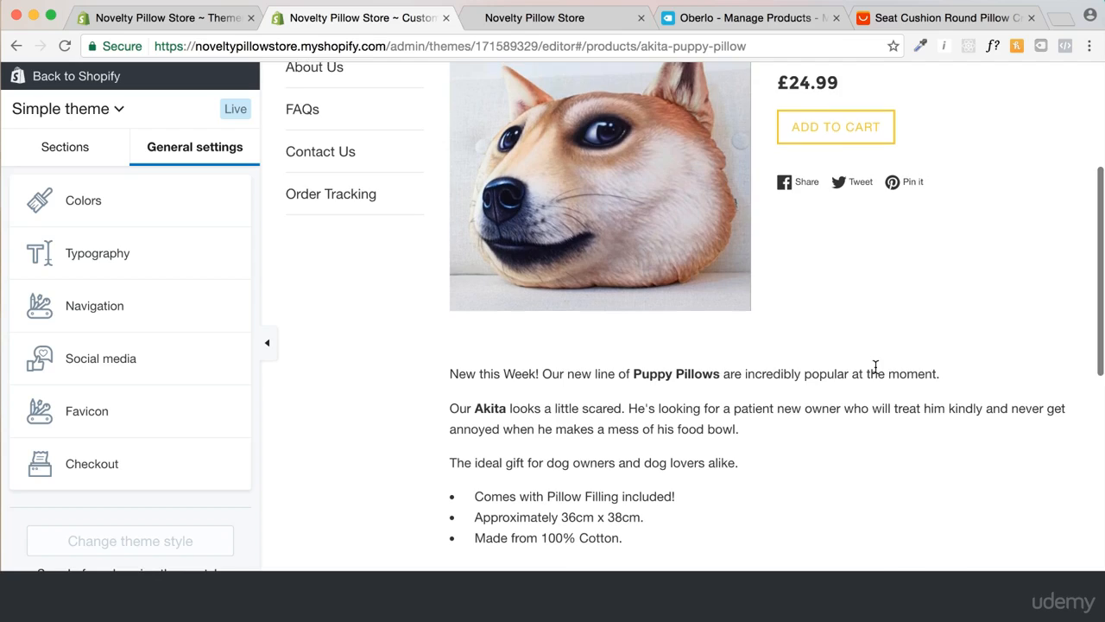
scroll(878, 373, up, 2)
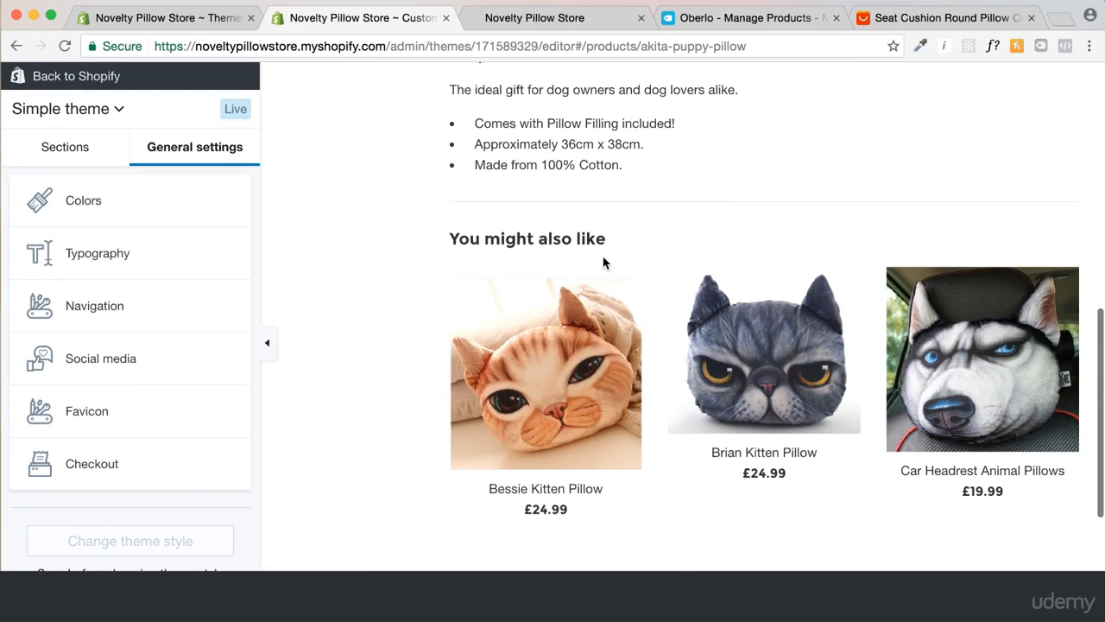
drag(617, 245, 431, 233)
click(425, 261)
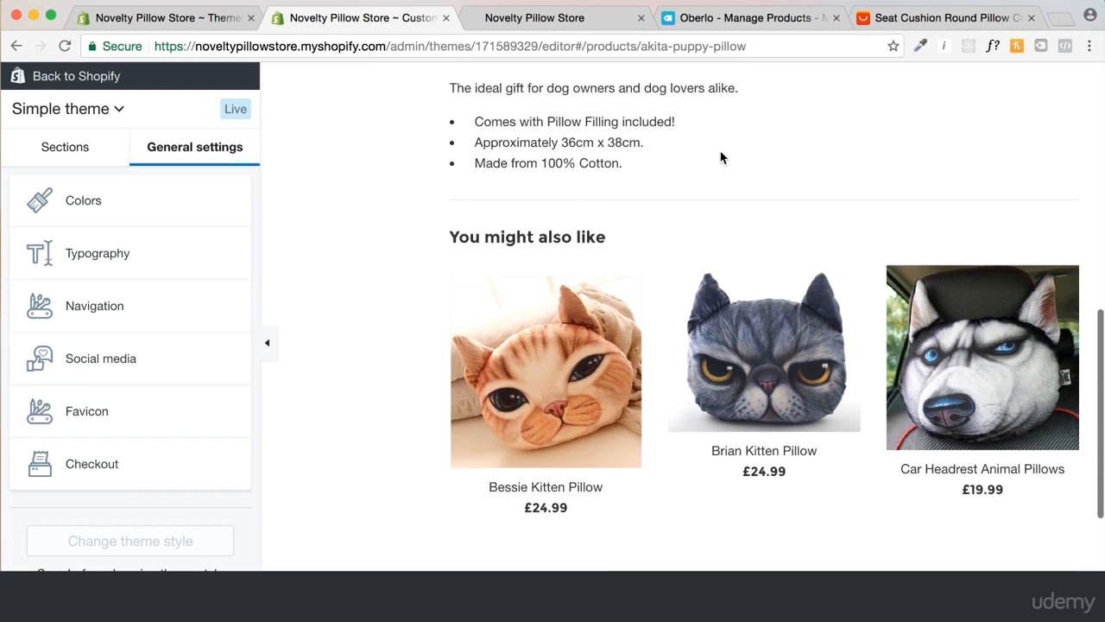
scroll(720, 158, up, 4)
scroll(720, 157, up, 2)
scroll(720, 157, down, 8)
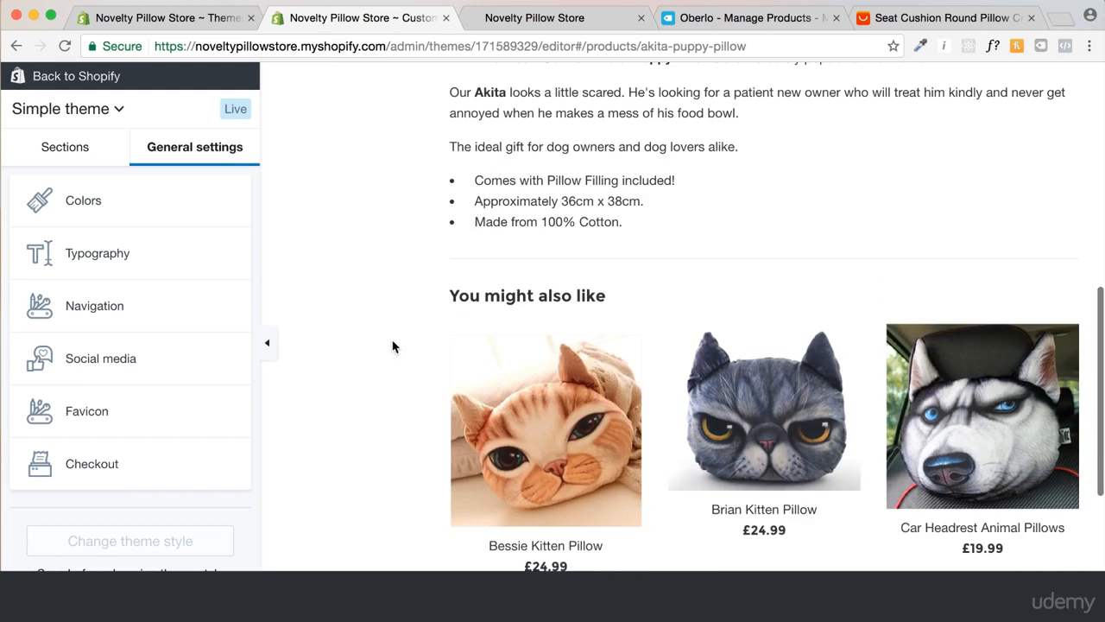
scroll(357, 432, down, 2)
scroll(570, 449, down, 2)
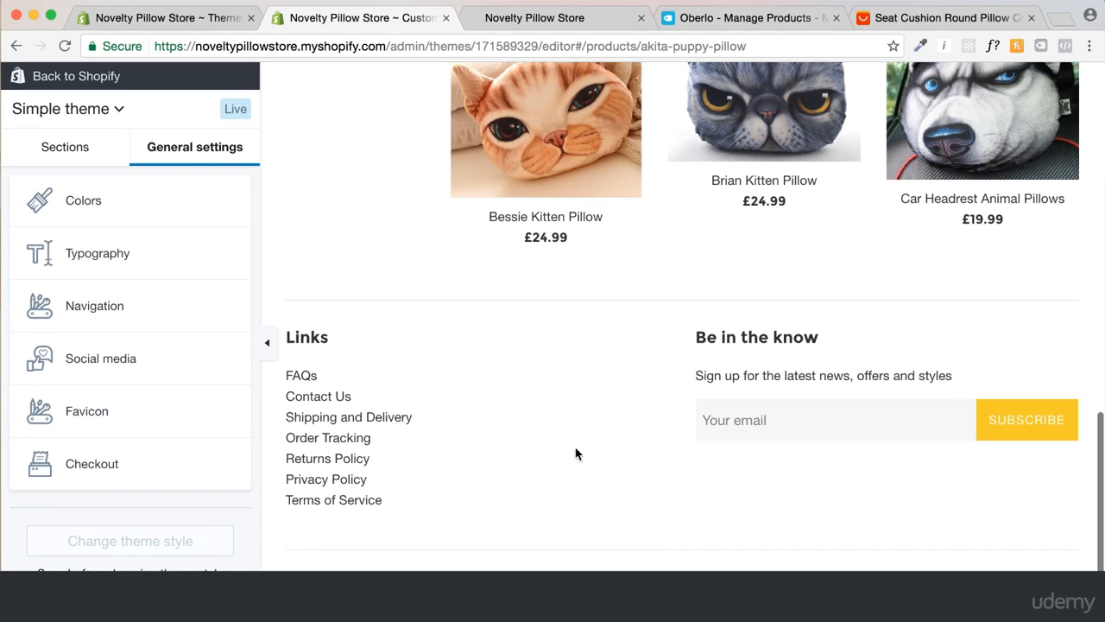
scroll(646, 251, up, 15)
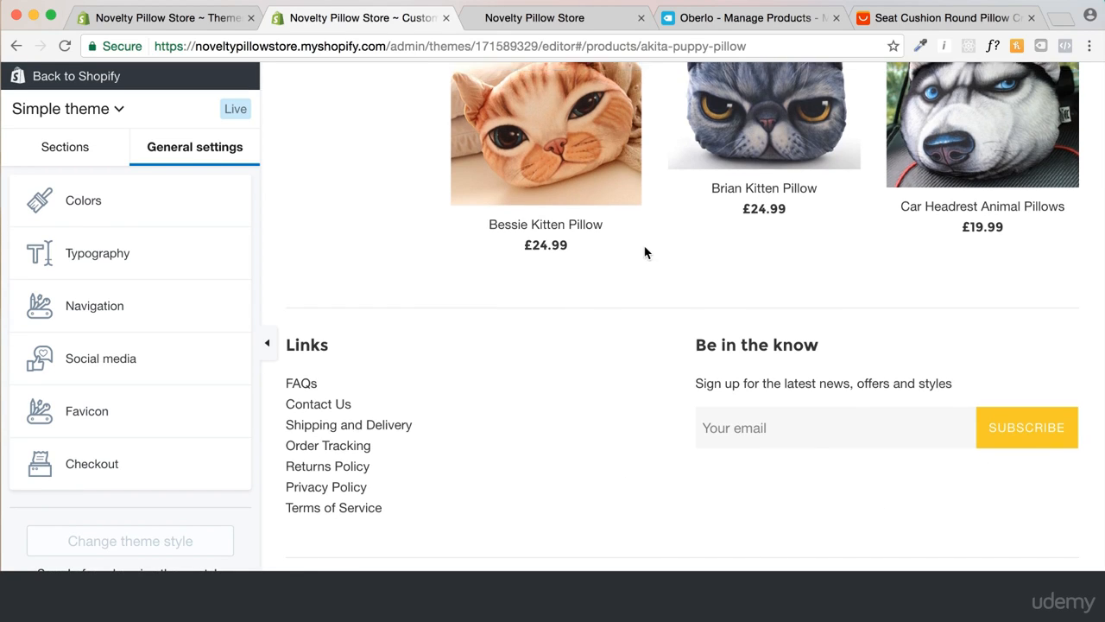
scroll(560, 354, down, 15)
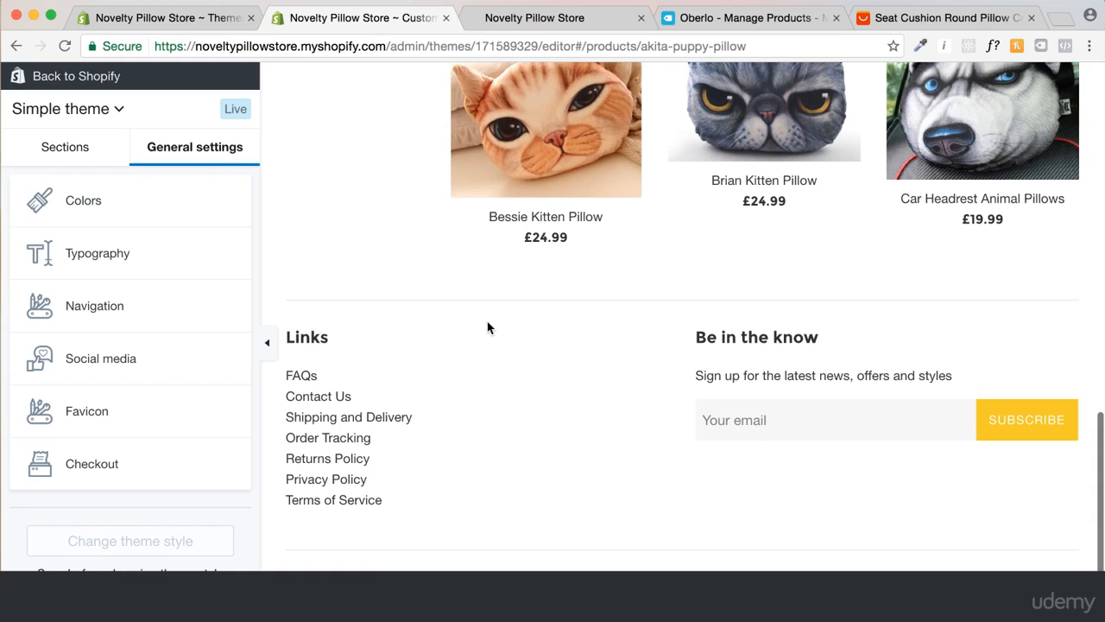
Change the footer's Links heading to "More Information" and check the Newsletter signup block before leaving the Footer section
click(57, 146)
click(96, 394)
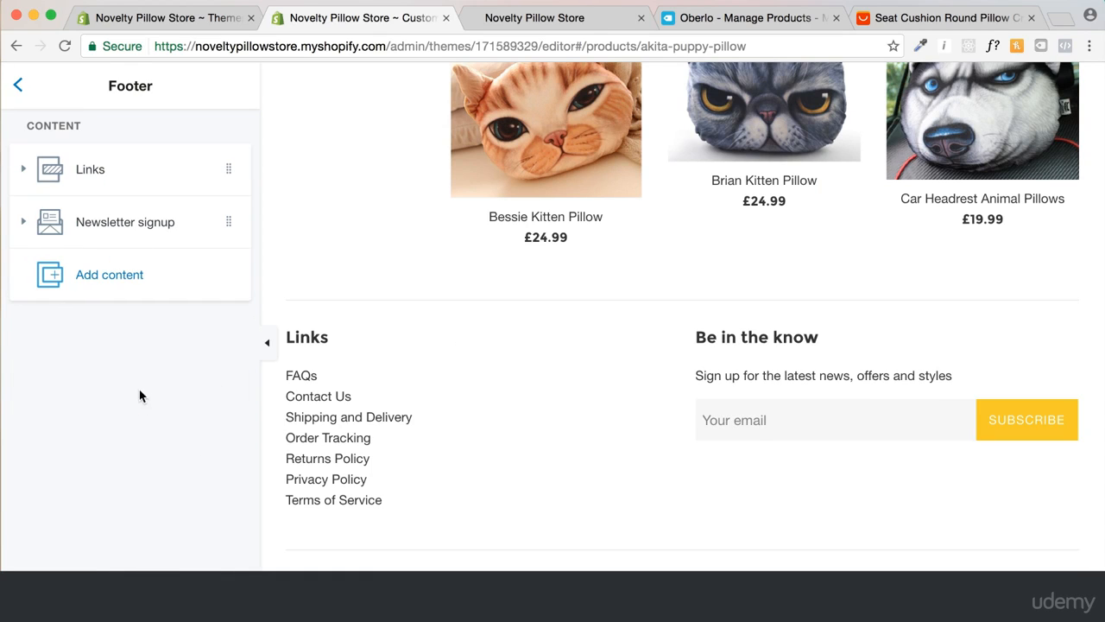
click(95, 173)
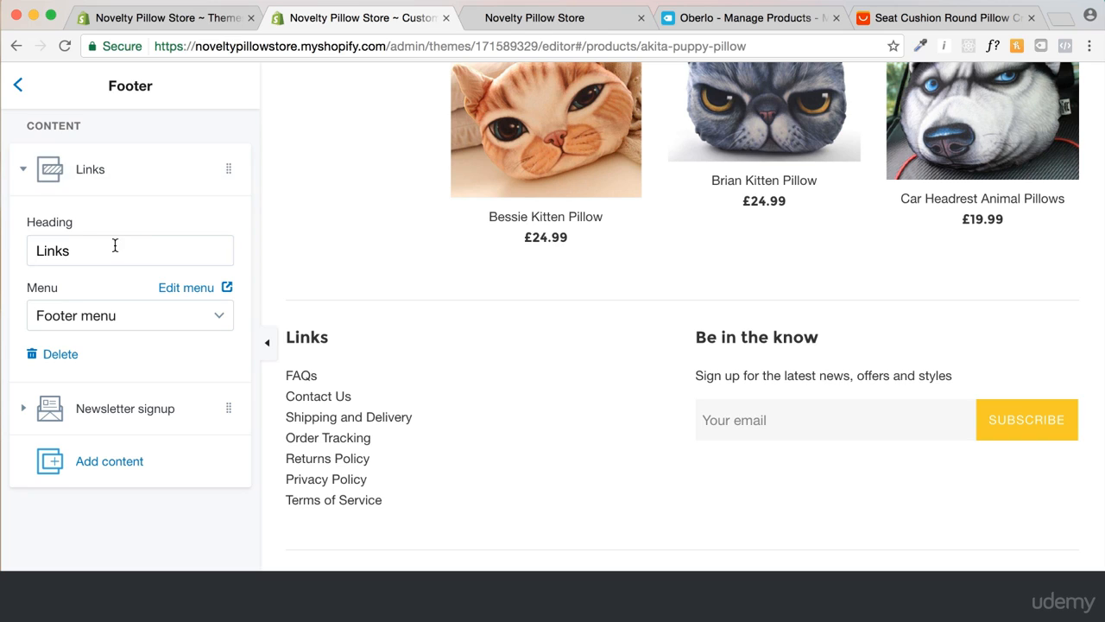
drag(113, 246, 2, 246)
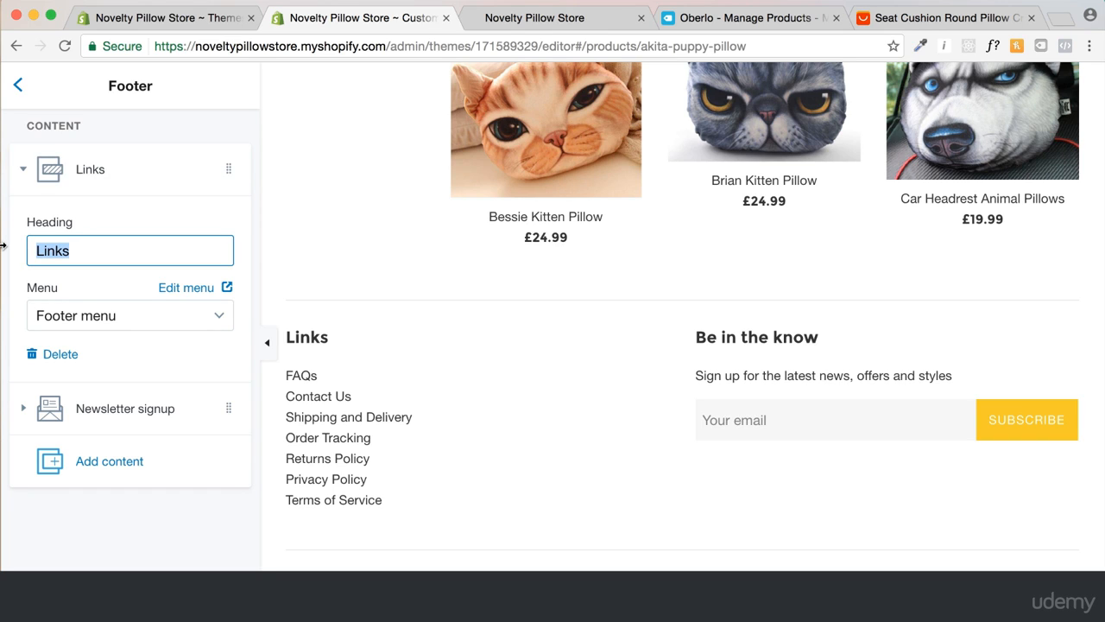
text(Mo)
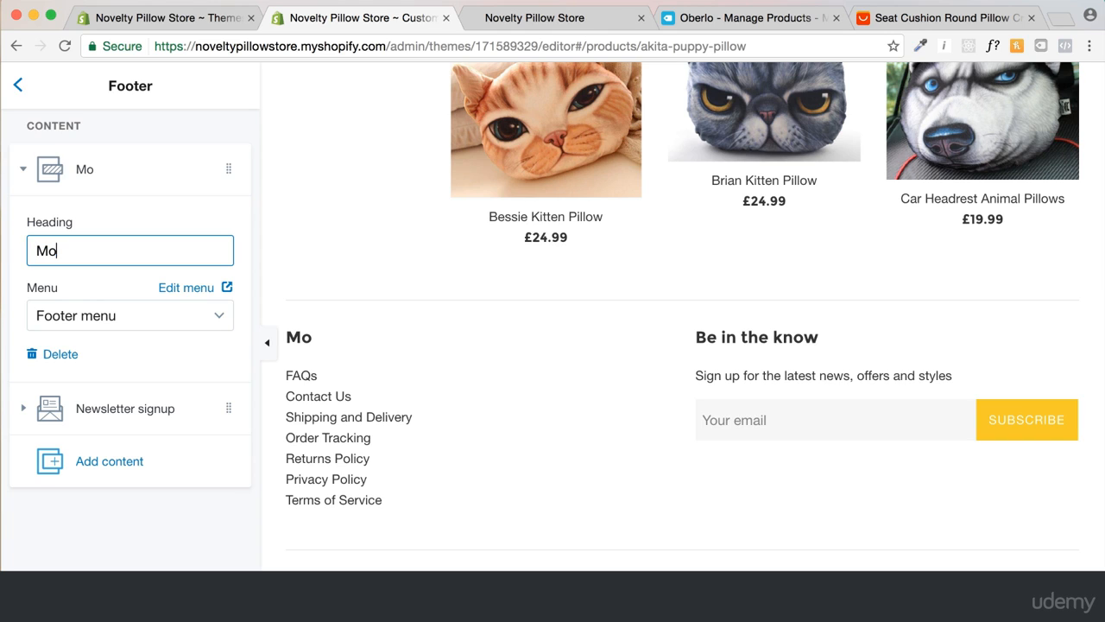
text(re Information)
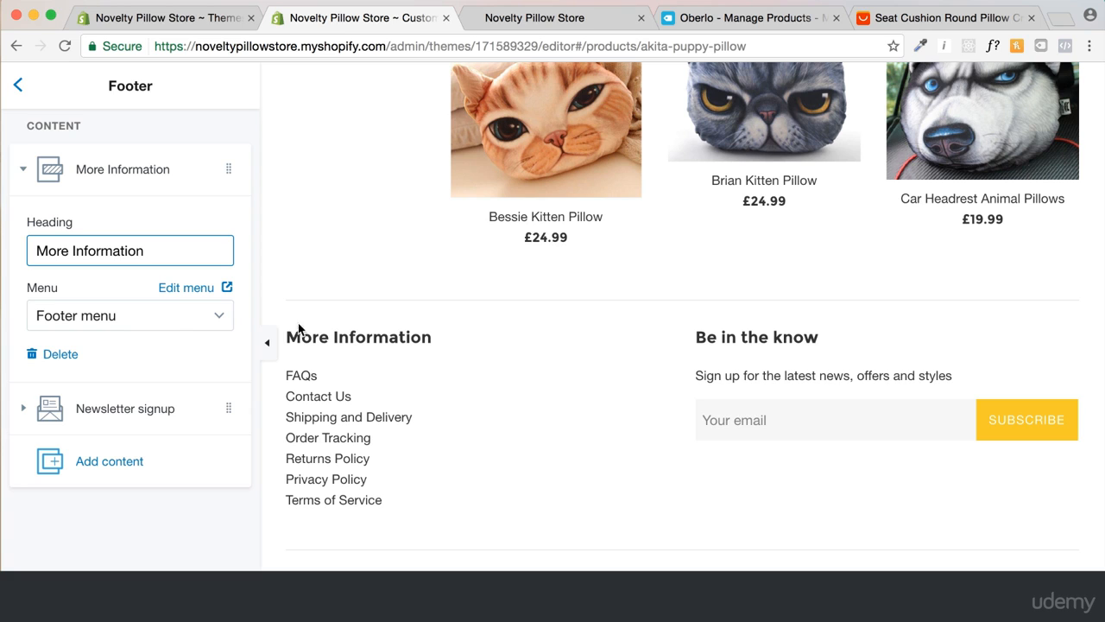
click(163, 414)
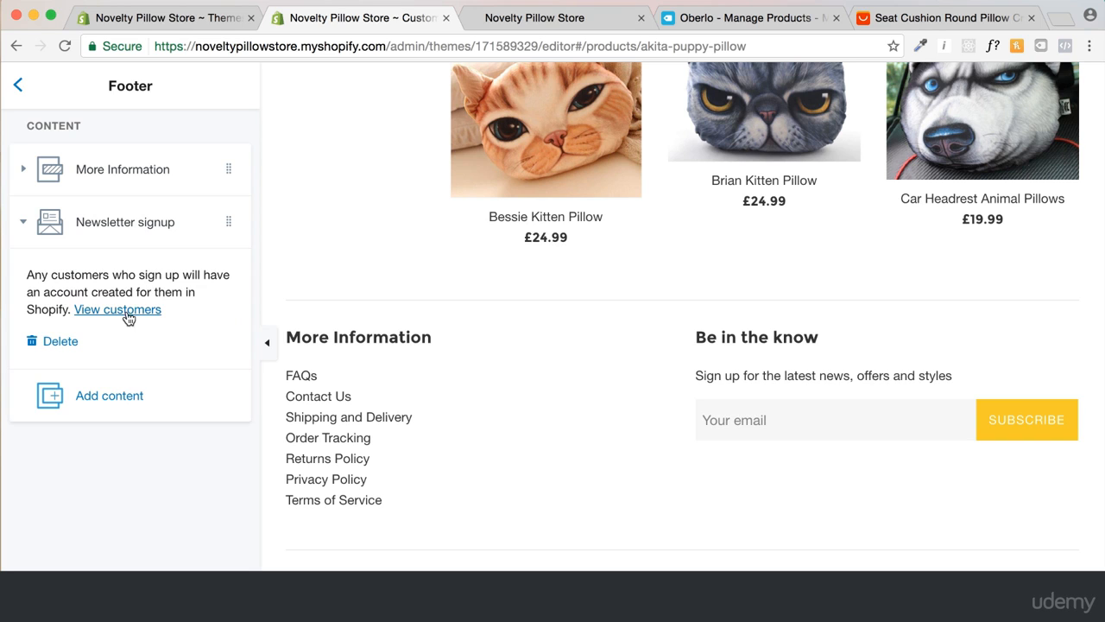
click(19, 87)
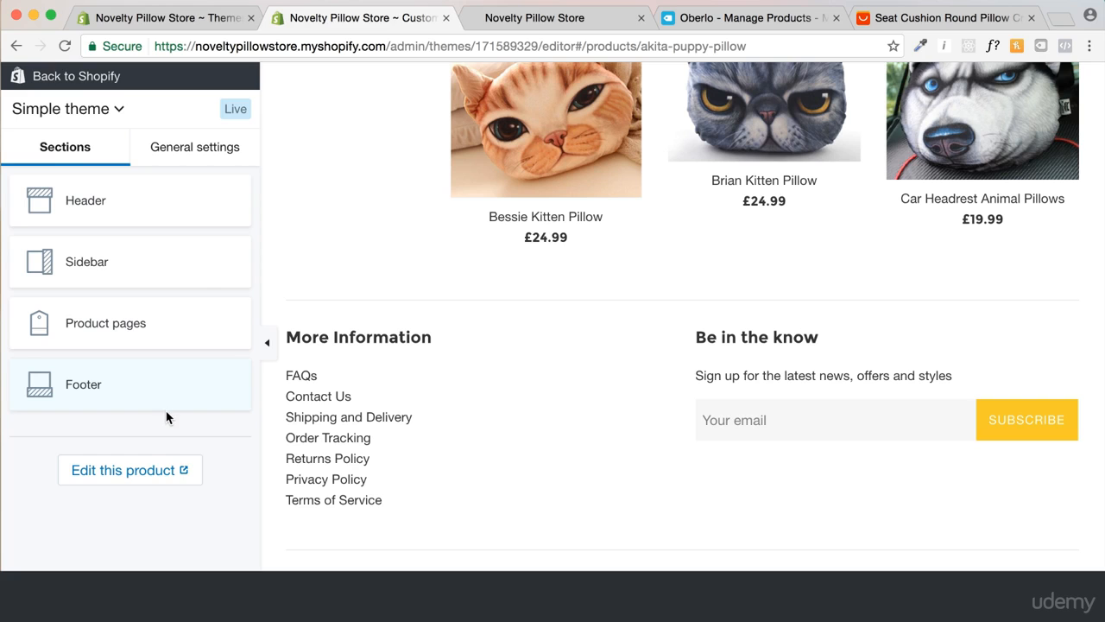
Review the Product pages section's cart, quantity, vendor, sharing and description options against the Akita Puppy Pillow preview
click(116, 325)
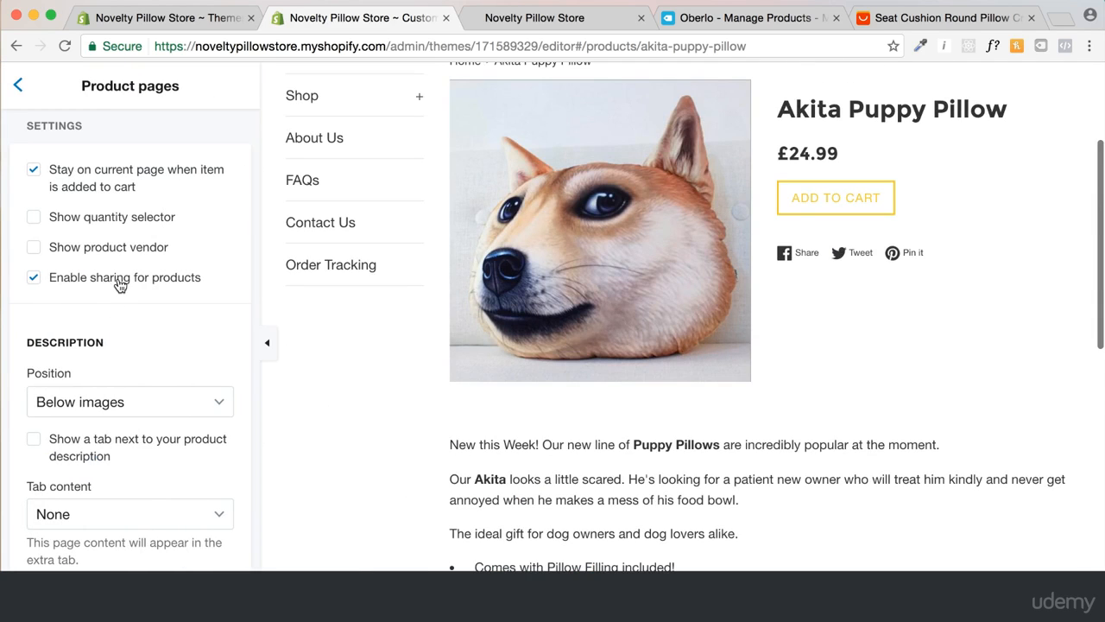
scroll(419, 253, up, 5)
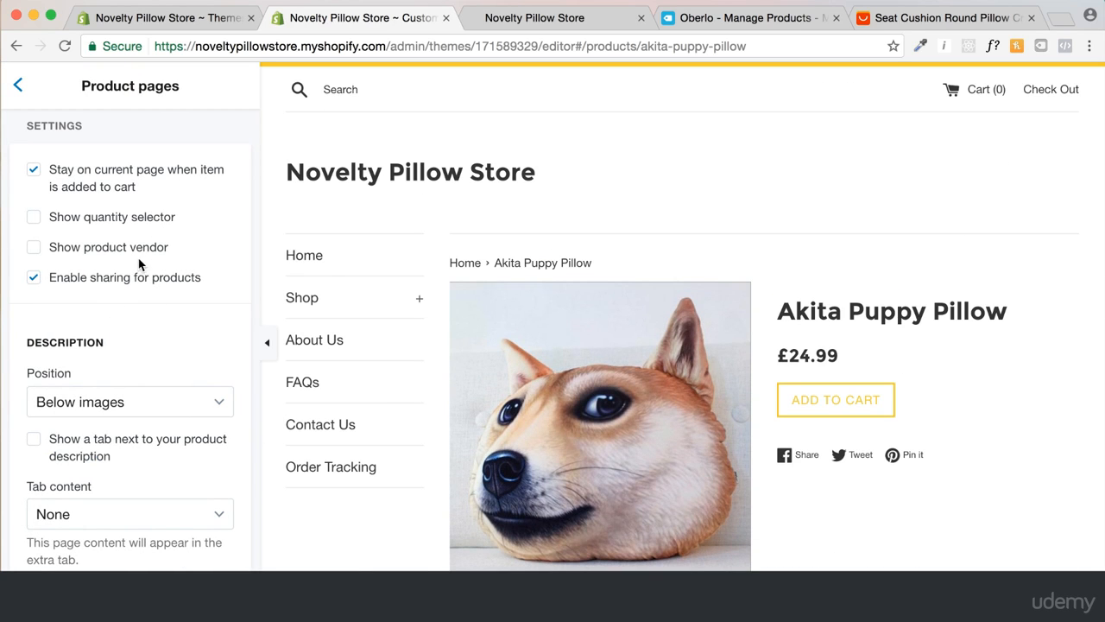
click(18, 97)
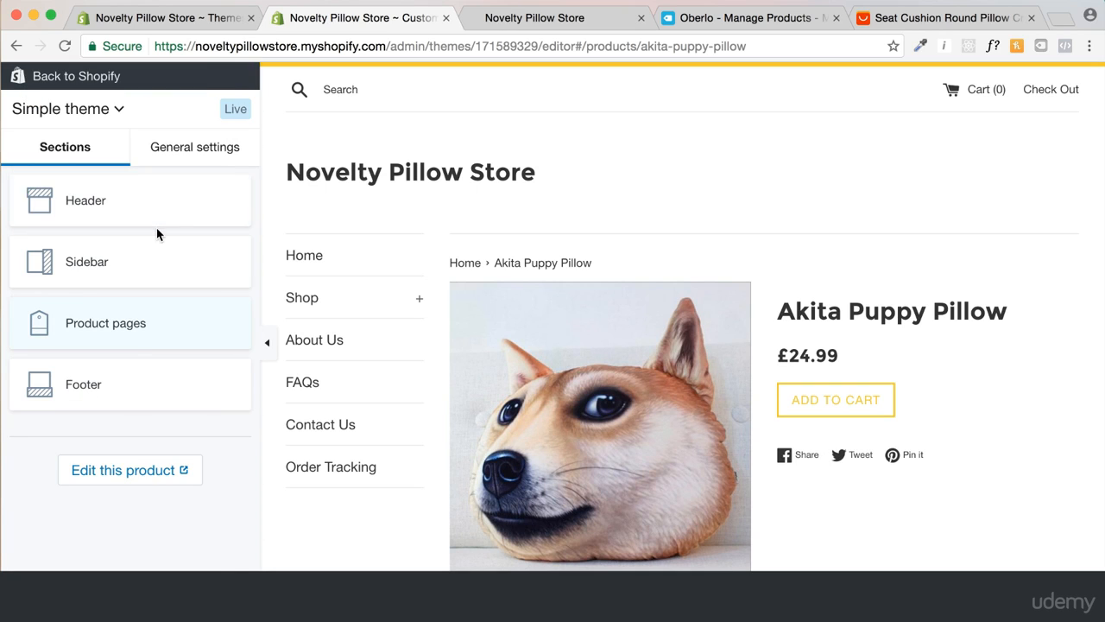
click(125, 328)
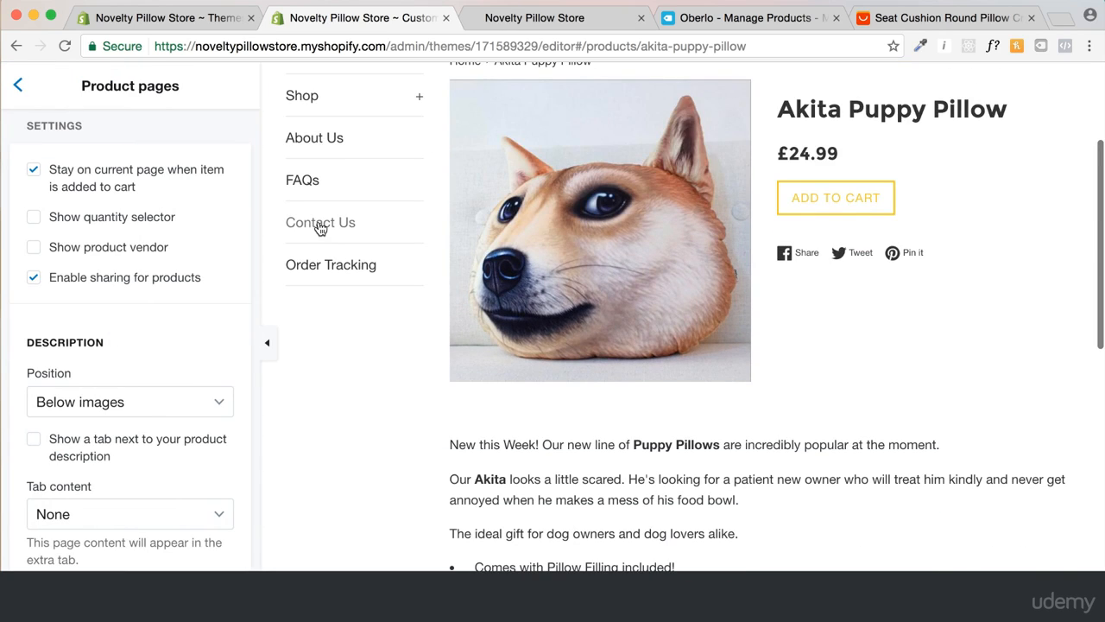
click(17, 88)
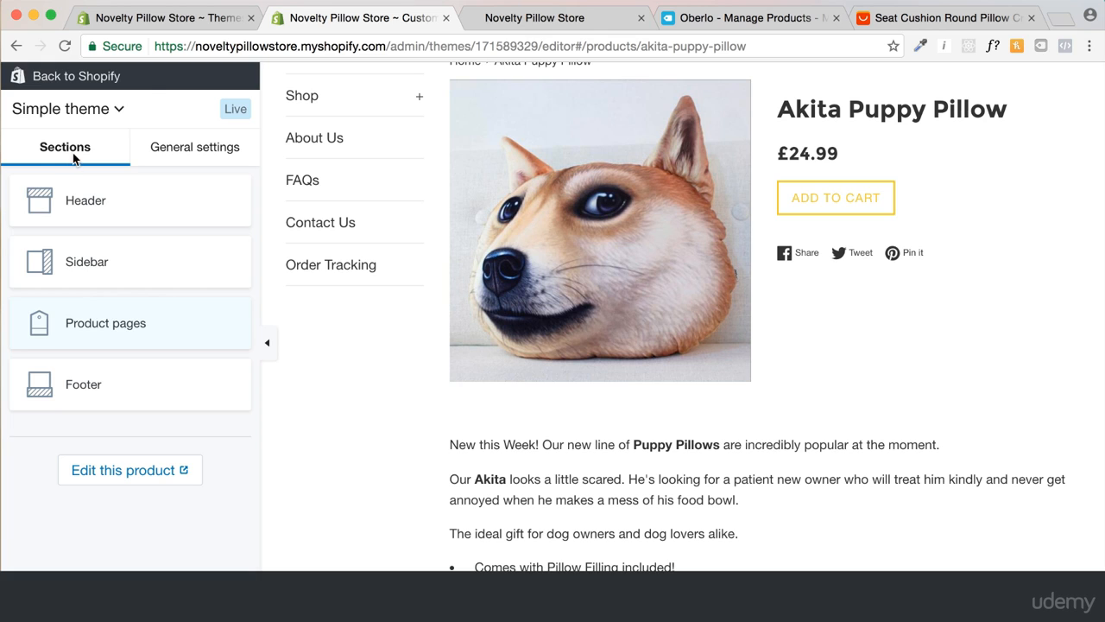
click(104, 333)
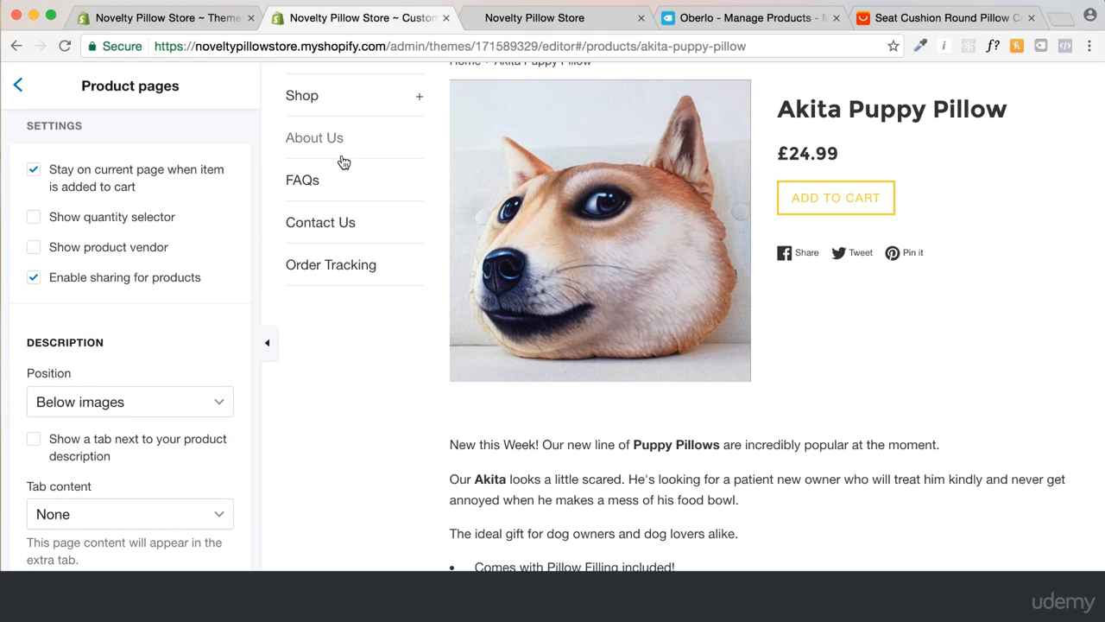
scroll(343, 163, up, 3)
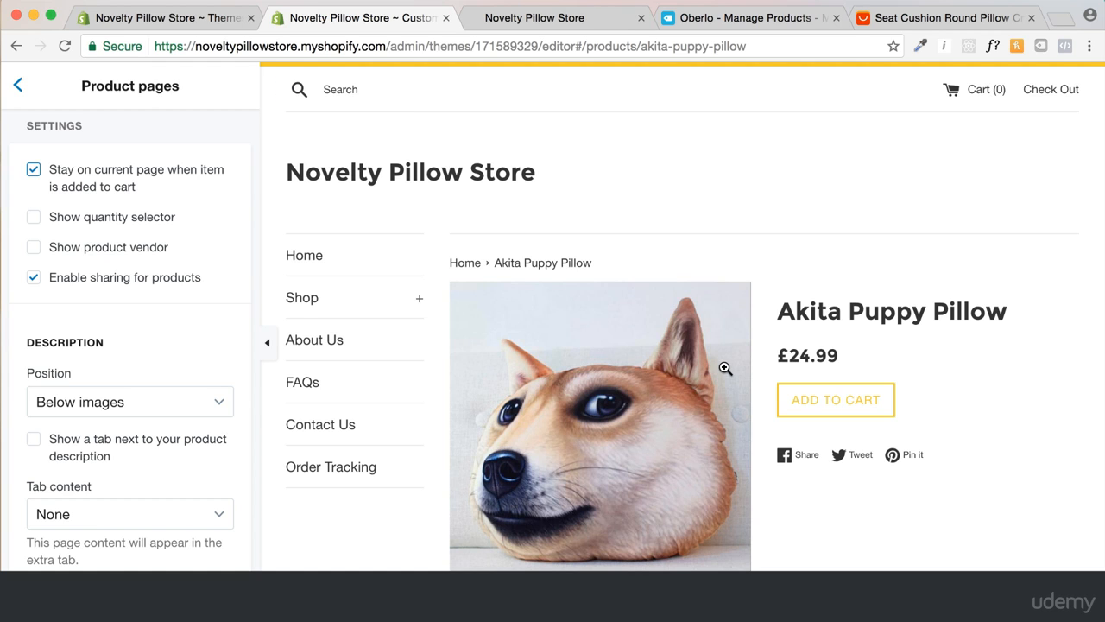
Turn off staying on the current page when items are added, and add the Akita Puppy Pillow to the cart to test it
scroll(725, 369, down, 2)
click(34, 169)
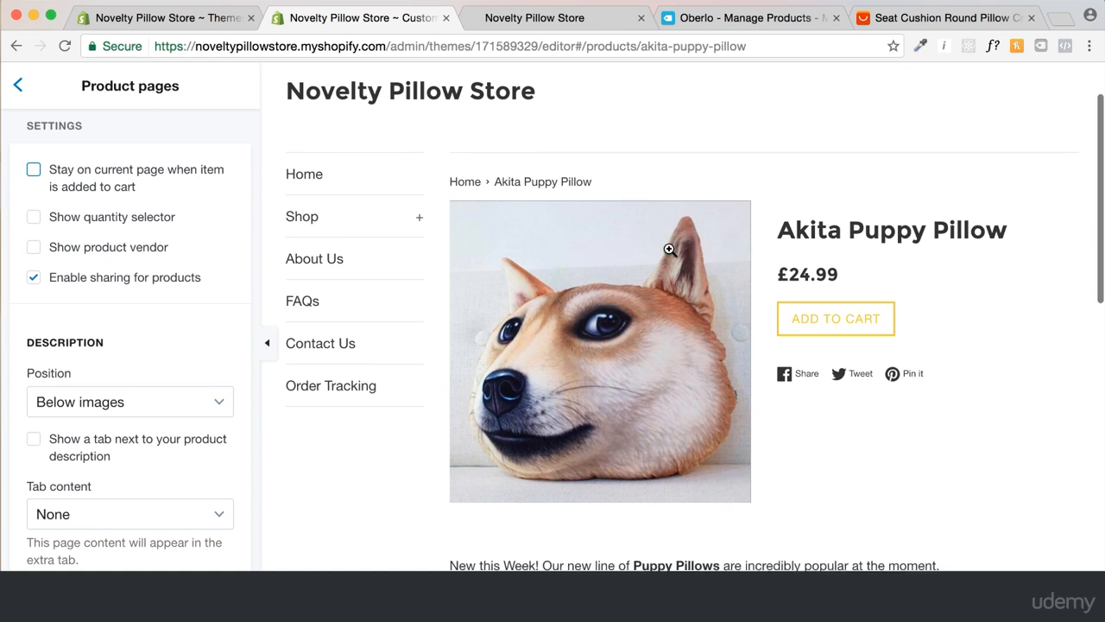
scroll(691, 250, down, 1)
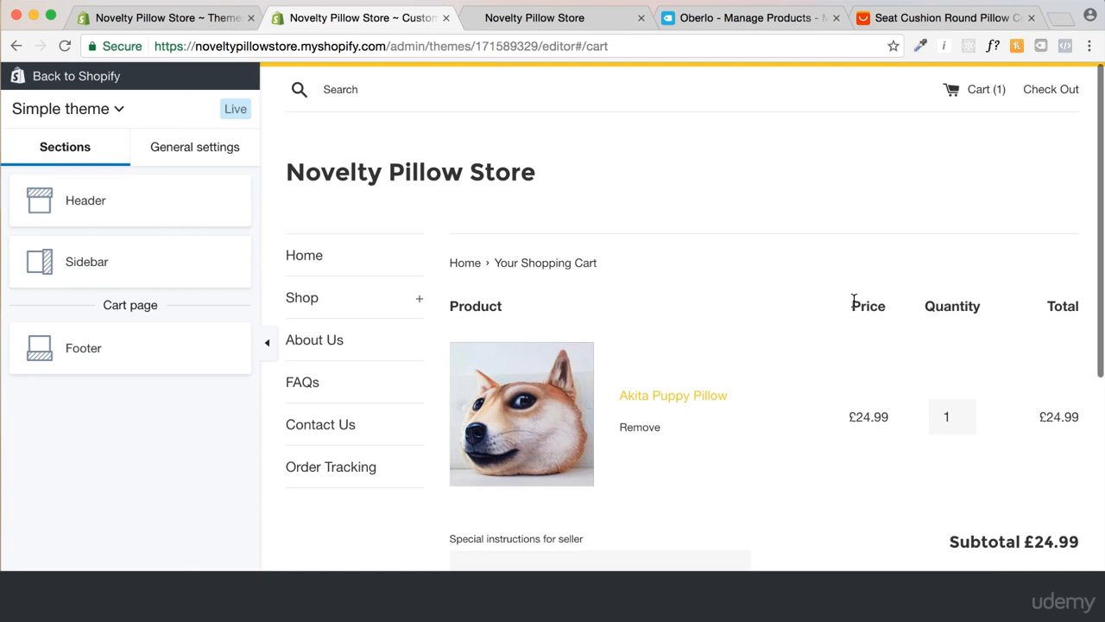
scroll(730, 362, down, 3)
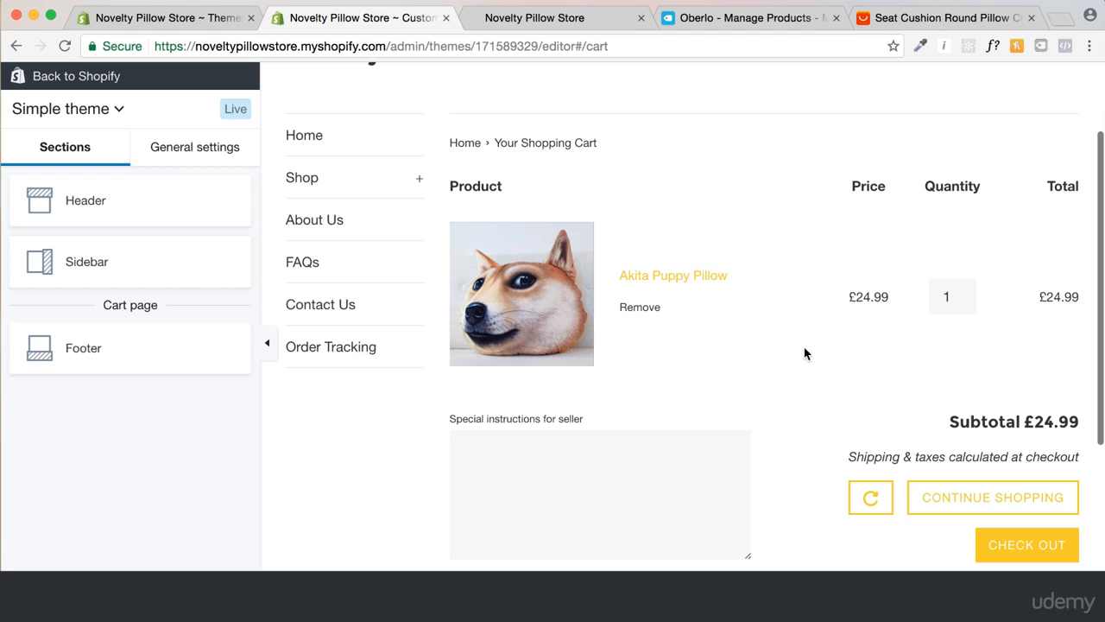
scroll(587, 245, up, 1)
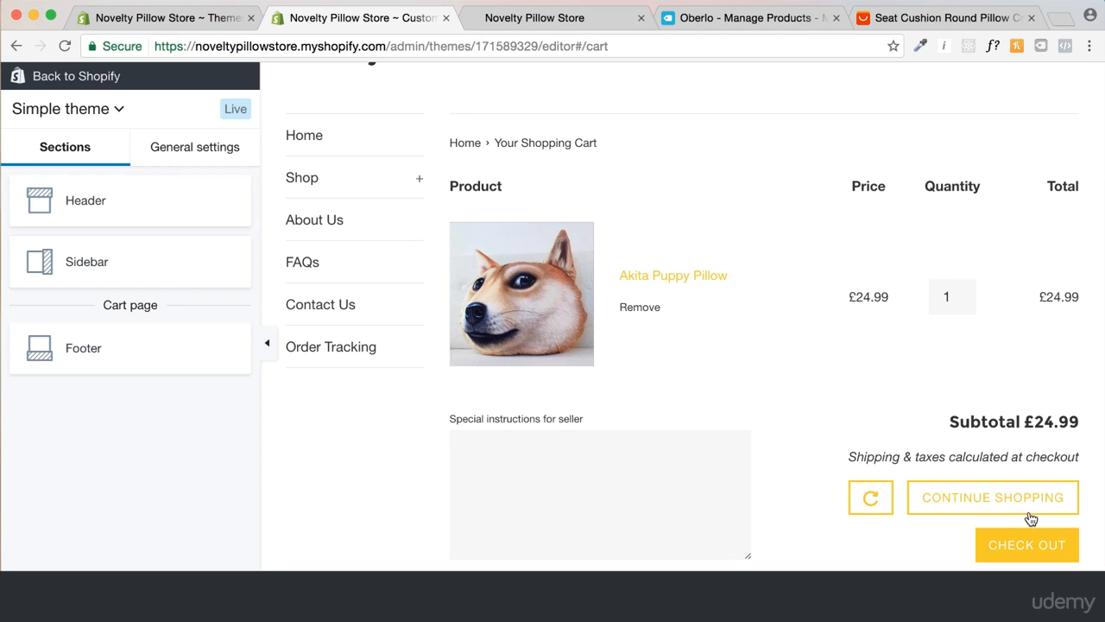
scroll(803, 383, up, 2)
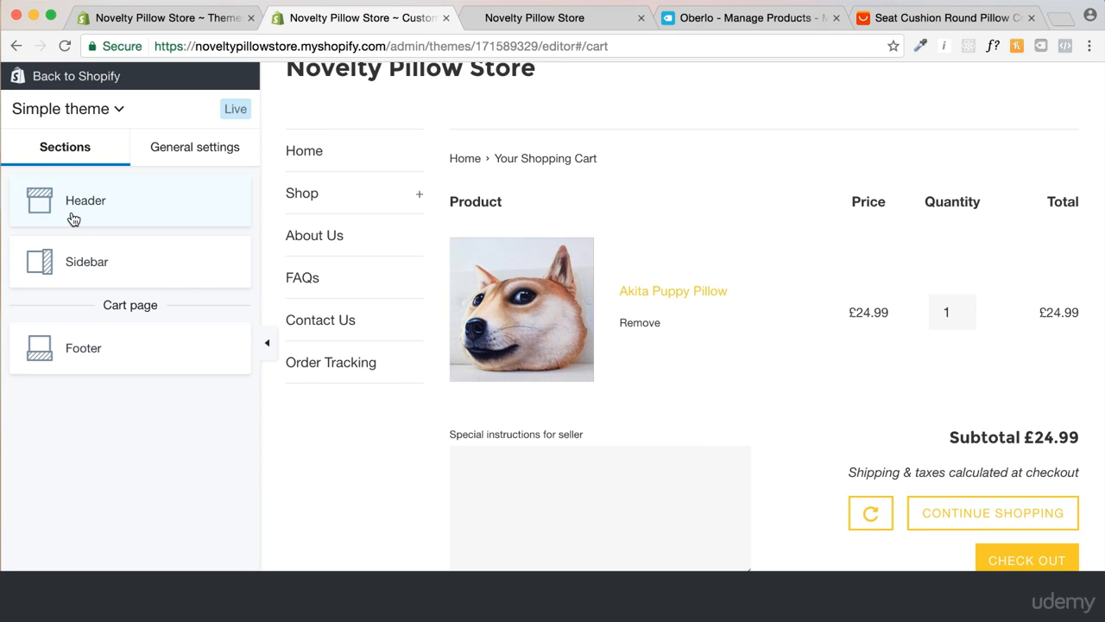
Check the Footer section's Newsletter signup block and the Sidebar section's menu setting while previewing the cart page
click(135, 349)
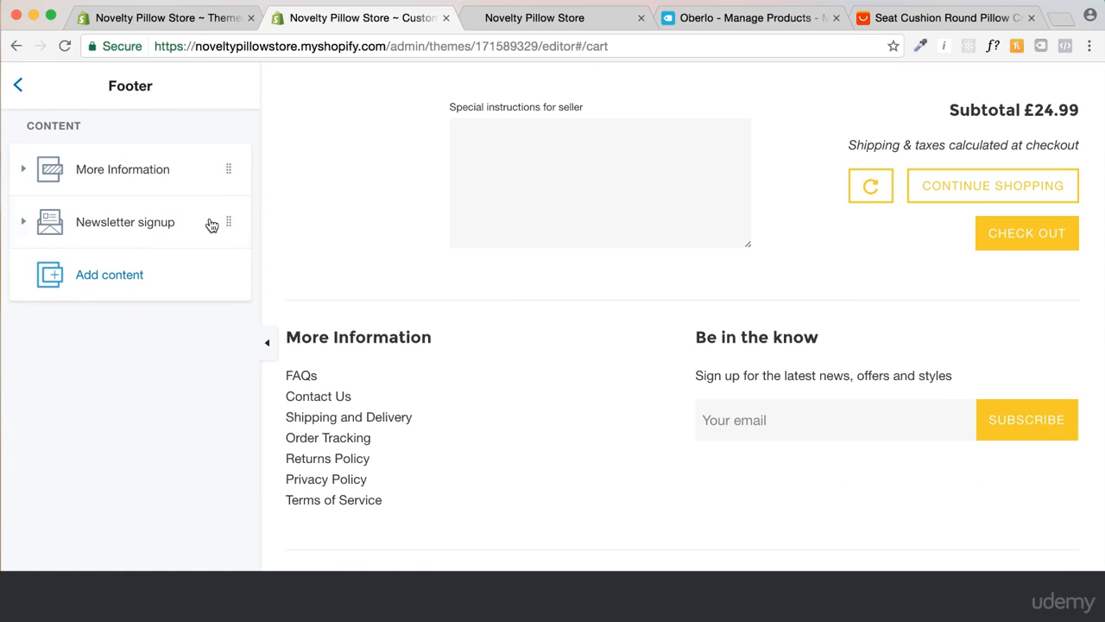
click(134, 228)
click(149, 222)
click(19, 86)
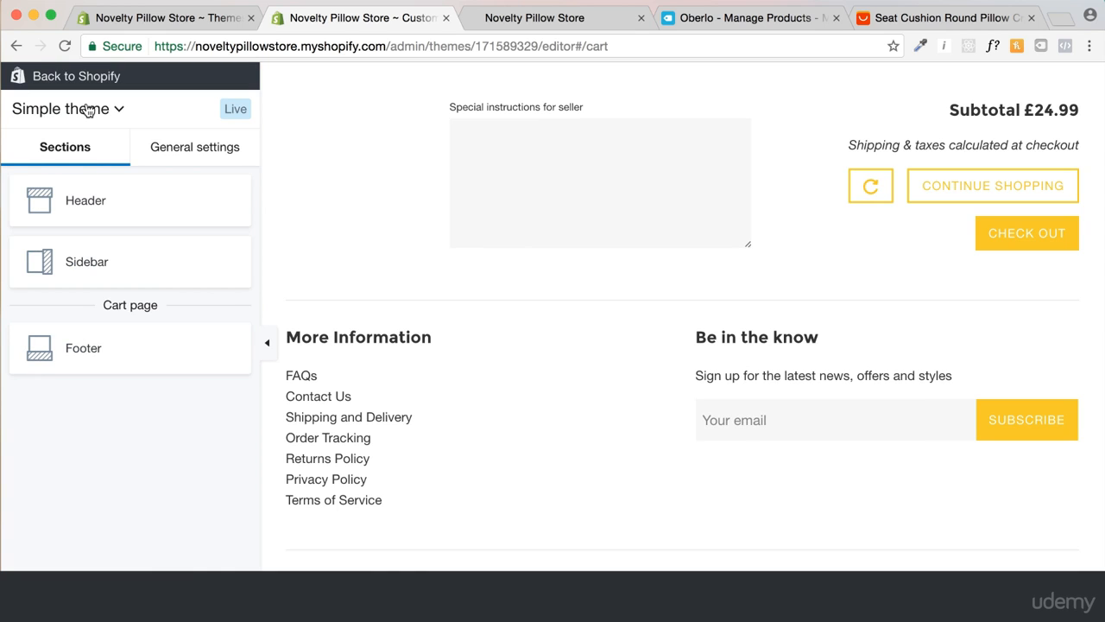
click(94, 267)
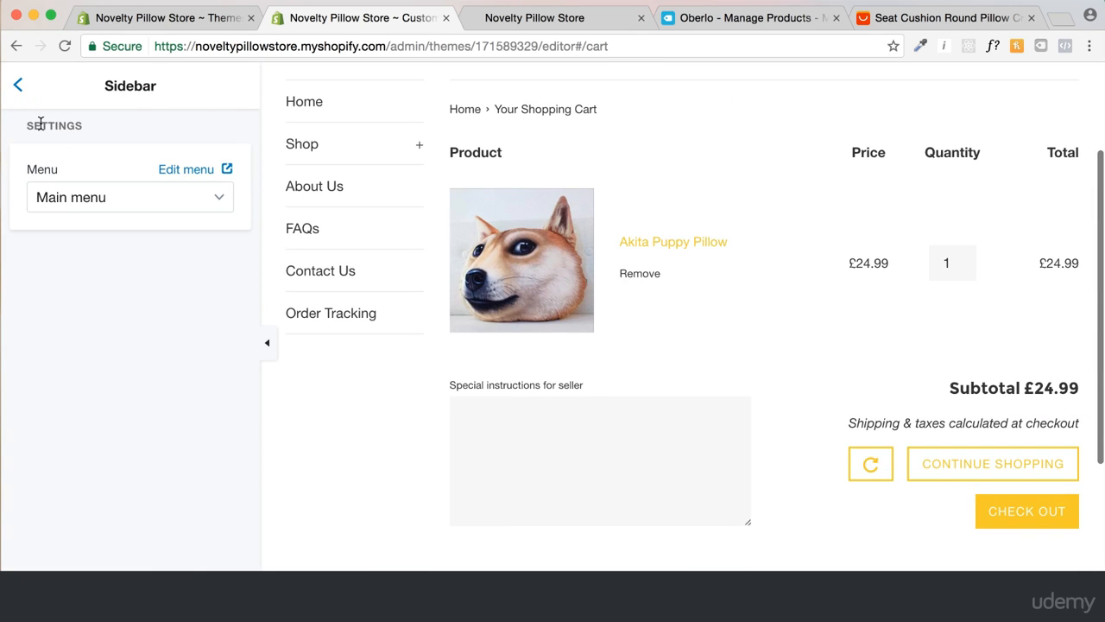
click(18, 85)
Return to the Akita Puppy Pillow page and show the quantity selector on product pages, keeping the vendor hidden and sharing enabled
click(16, 45)
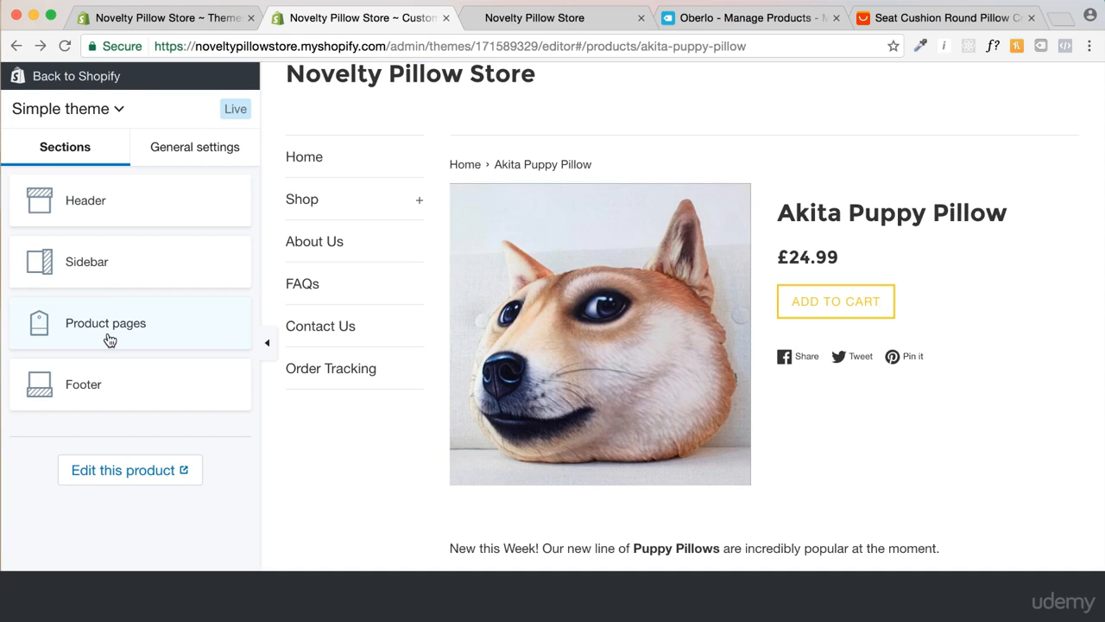
click(109, 339)
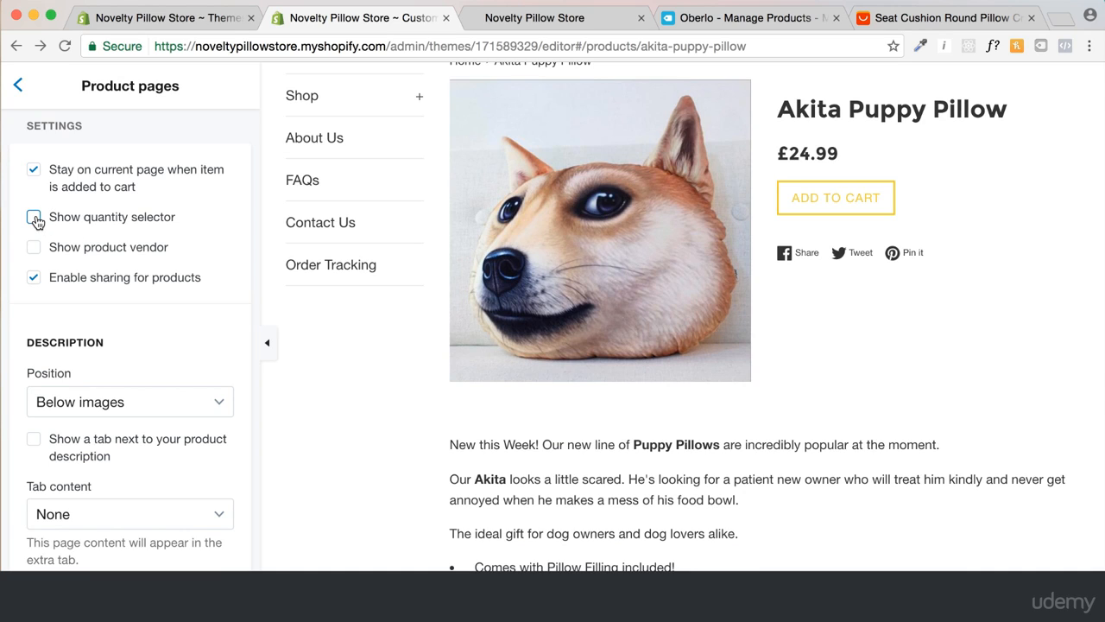
click(35, 218)
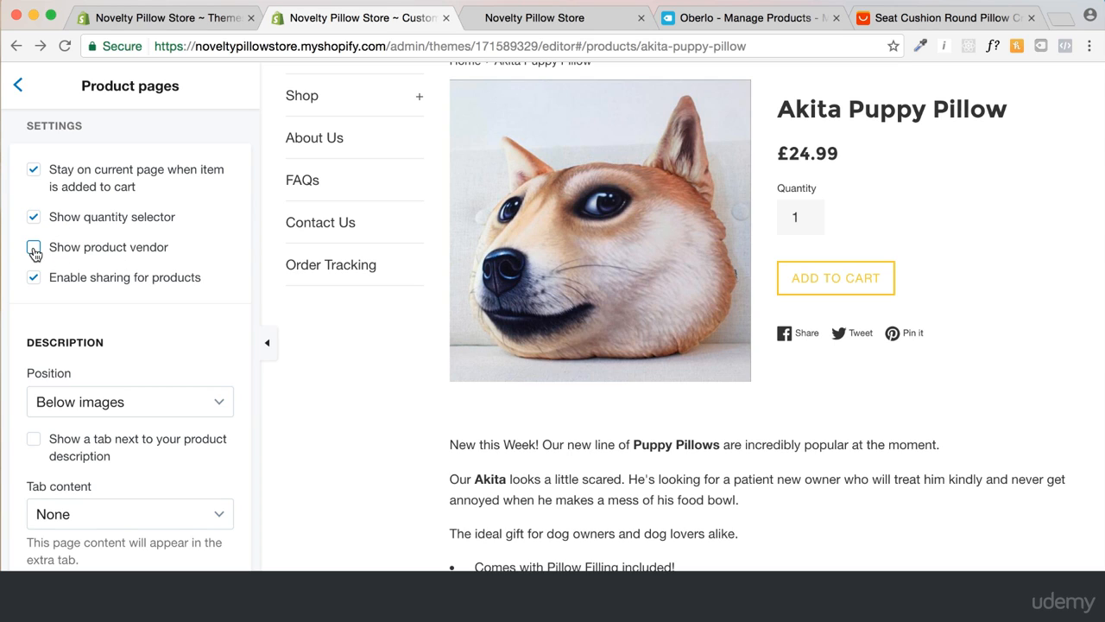
click(33, 249)
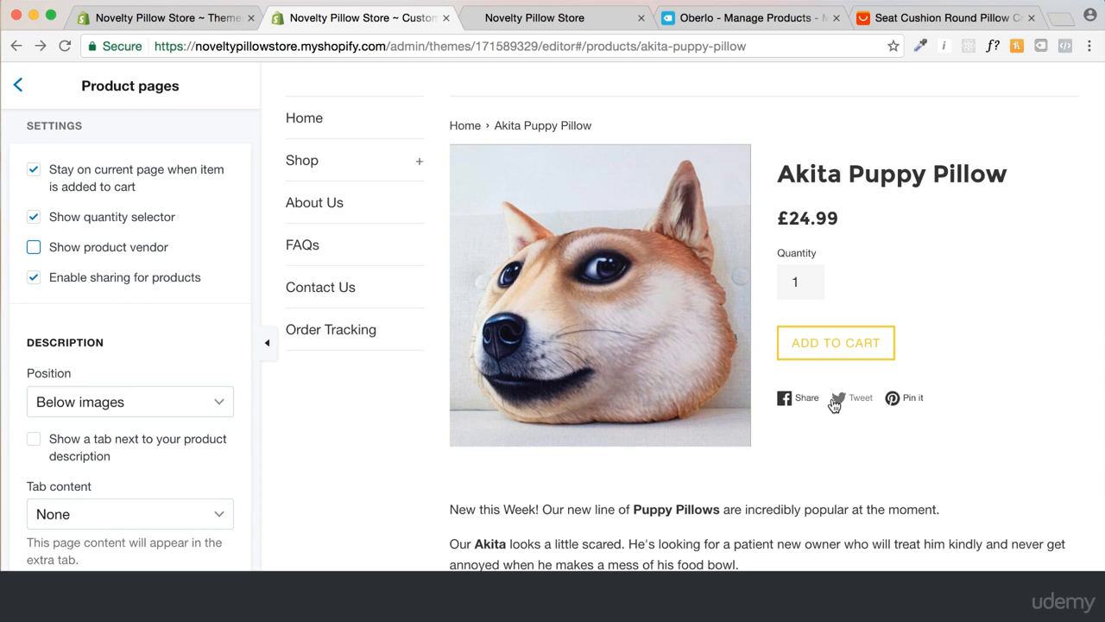
click(34, 278)
Set the product description position to Right of images and check the layout on the Akita Puppy Pillow page
scroll(52, 336, down, 3)
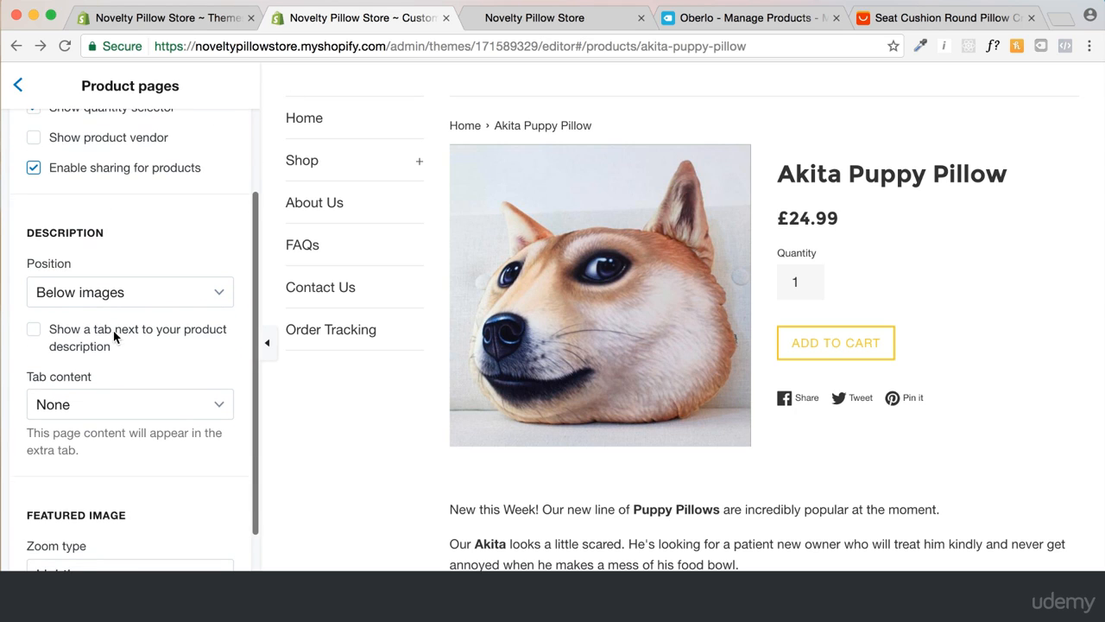
scroll(138, 302, down, 1)
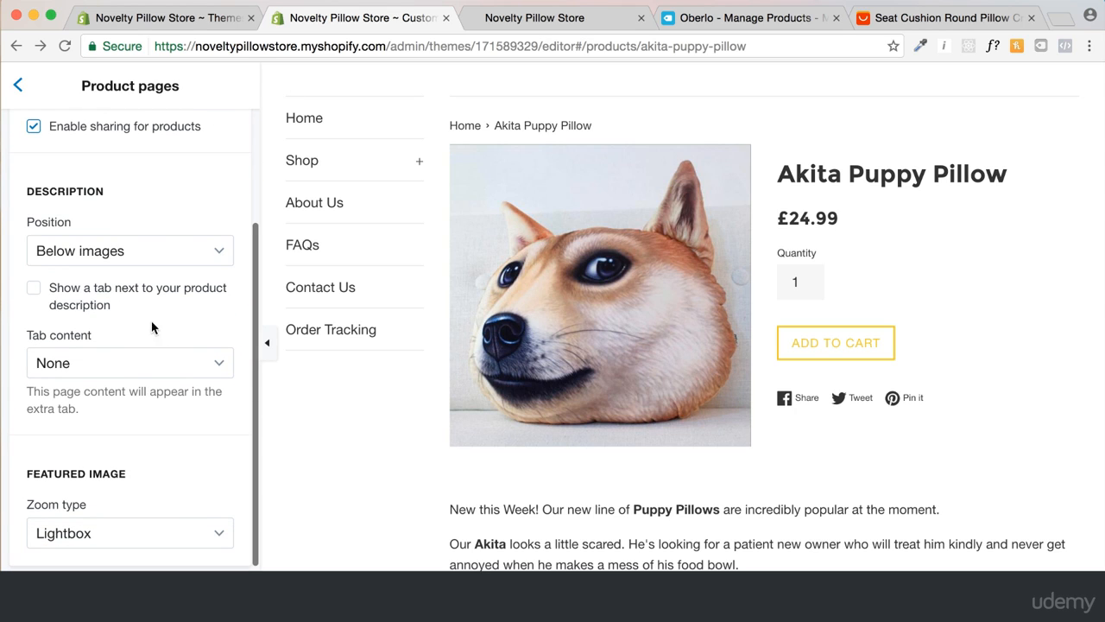
click(138, 250)
click(134, 230)
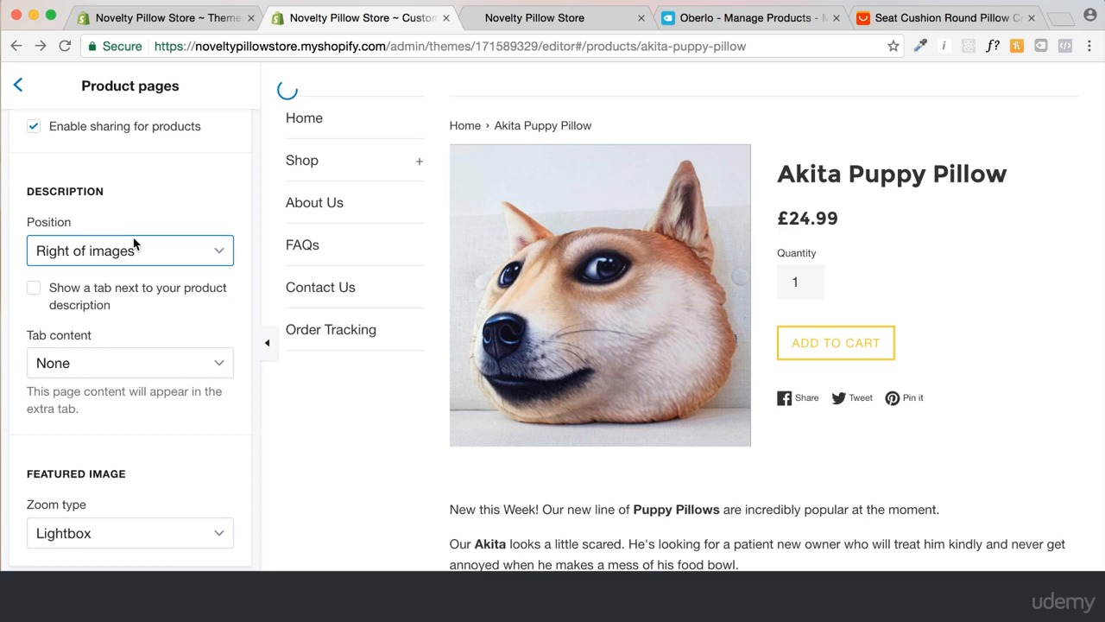
scroll(783, 332, down, 5)
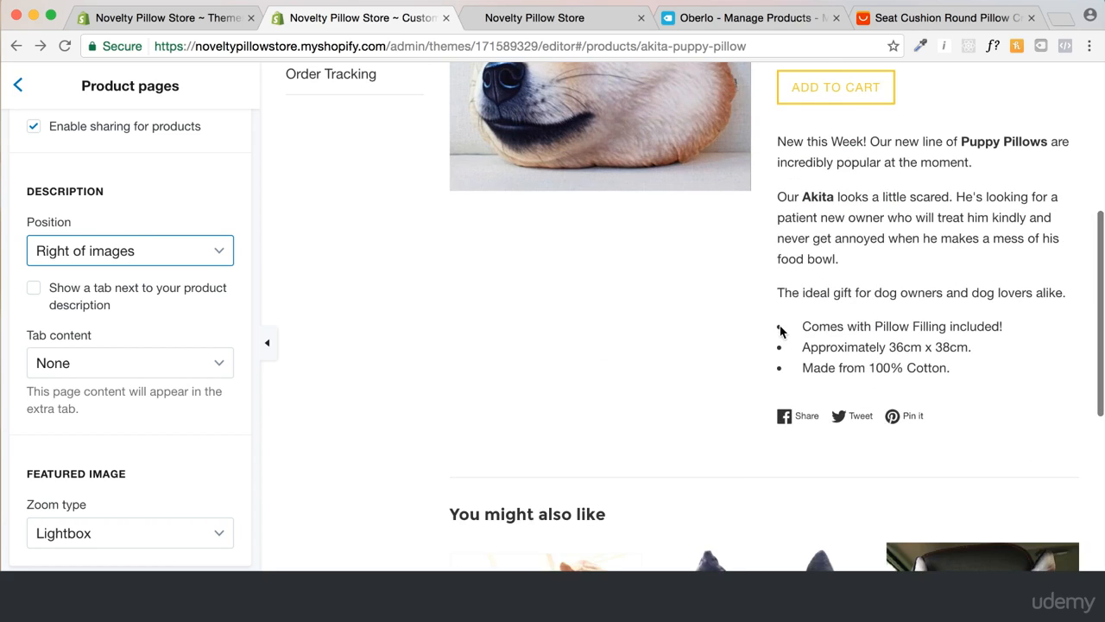
scroll(780, 328, up, 3)
scroll(782, 319, up, 1)
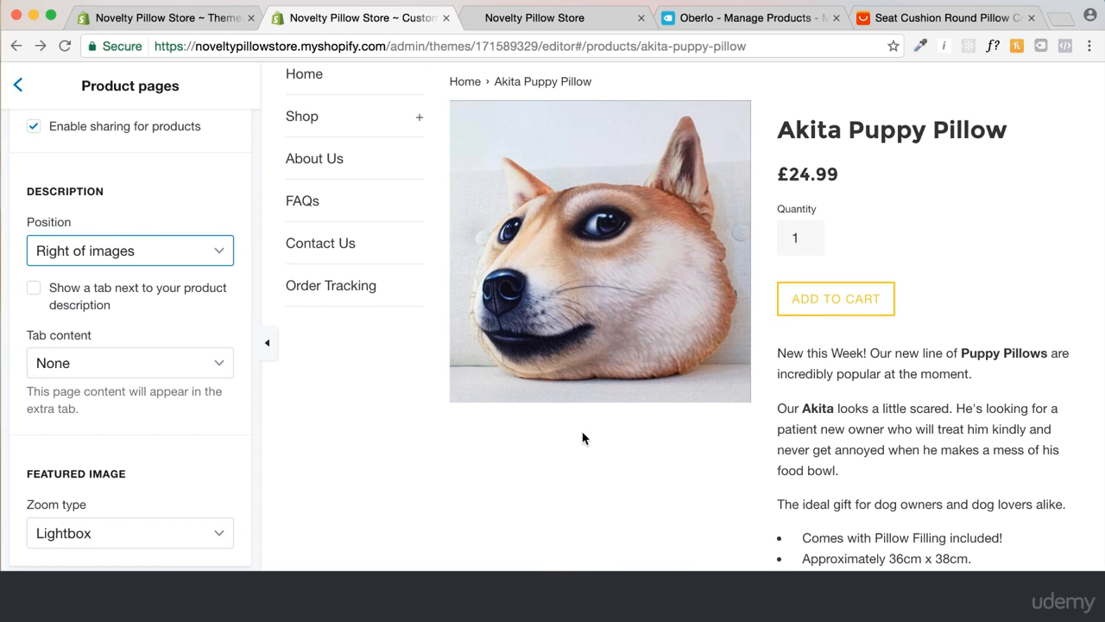
scroll(654, 341, up, 1)
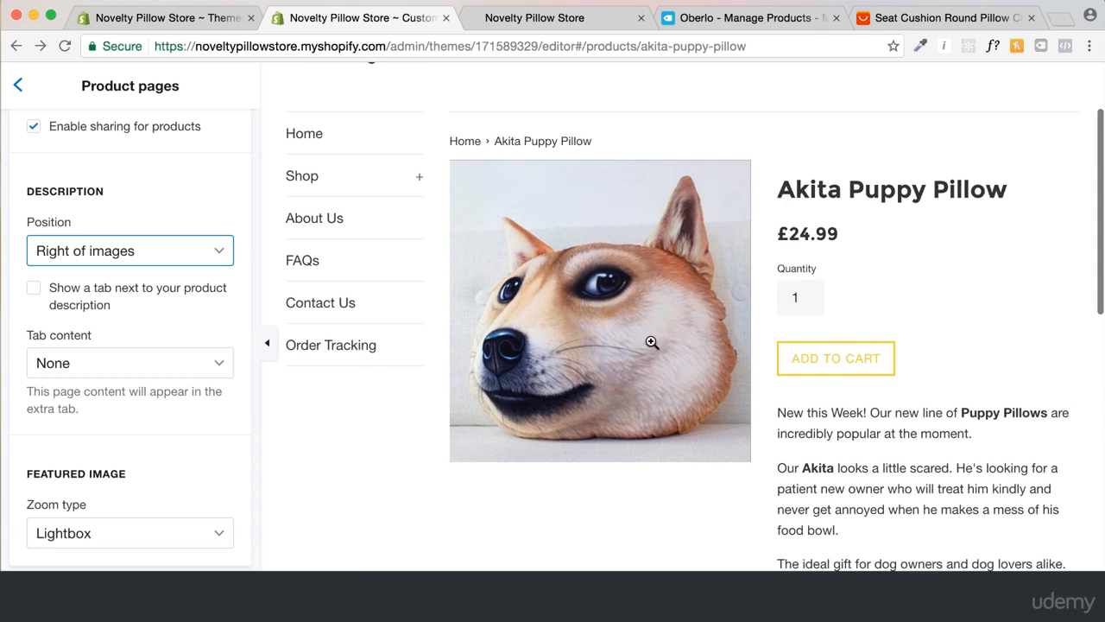
Open the Buttoned Shirt Boyfriend Pillow from the shop's Boyfriend Pillow collection in the preview
click(342, 182)
click(325, 234)
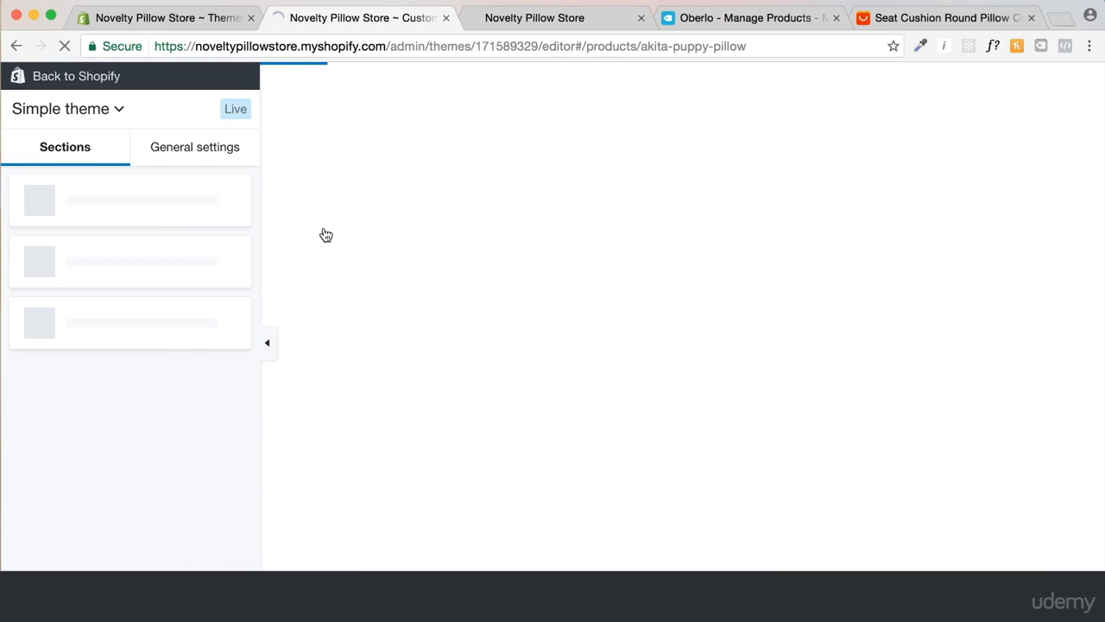
scroll(538, 353, down, 2)
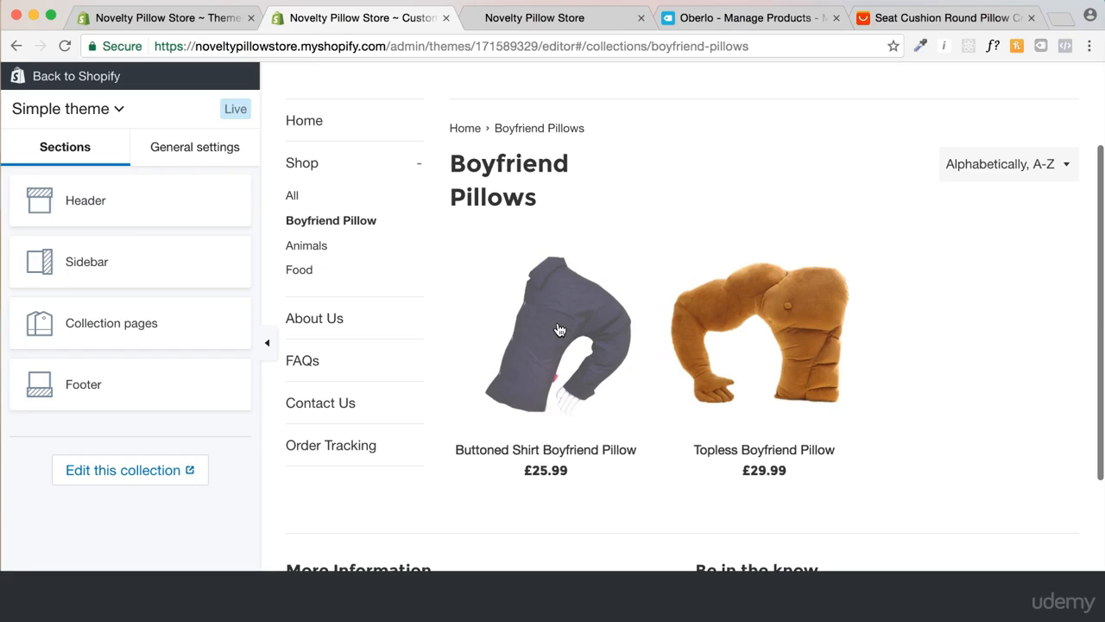
click(562, 323)
Examine how the Buttoned Shirt Boyfriend Pillow's long description sits beside its images, down to the sharing links and related products
scroll(562, 317, down, 3)
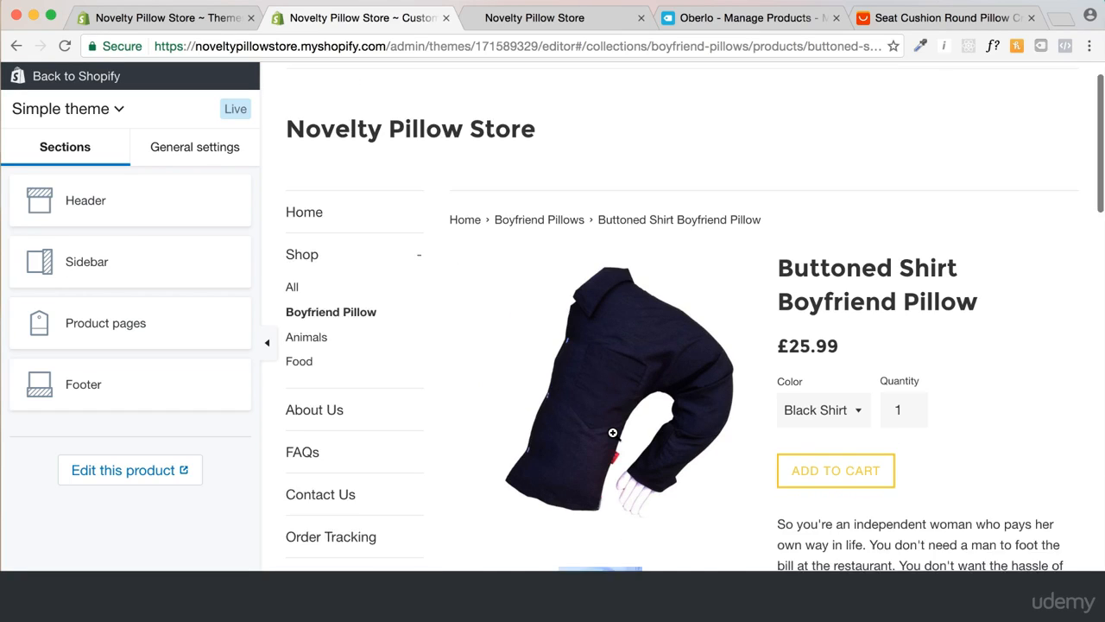
scroll(622, 454, down, 10)
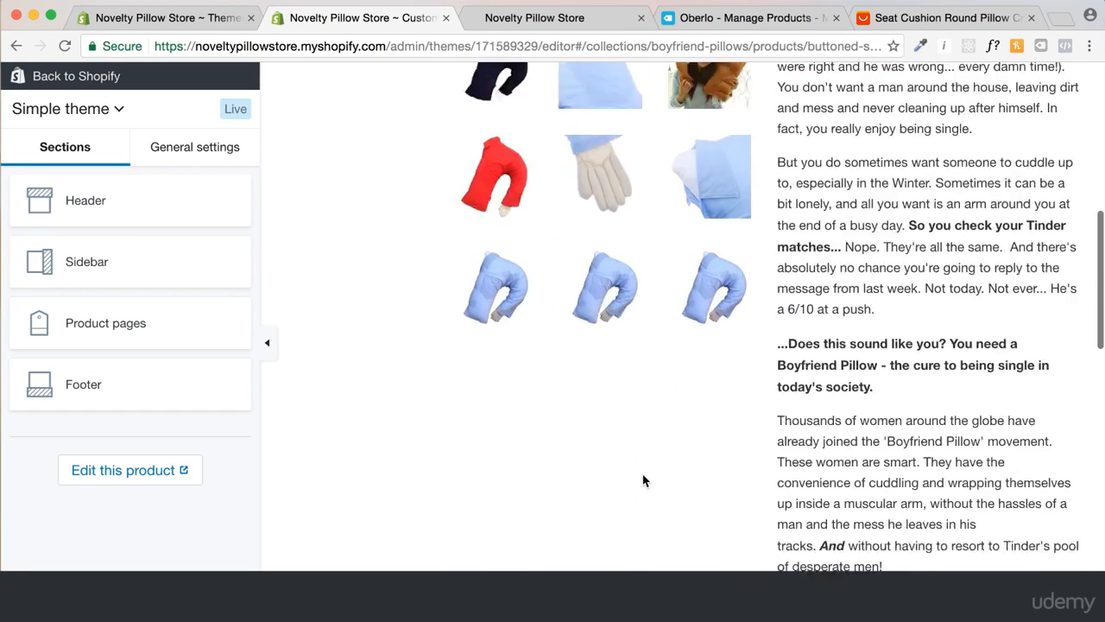
scroll(642, 480, down, 6)
scroll(662, 337, up, 5)
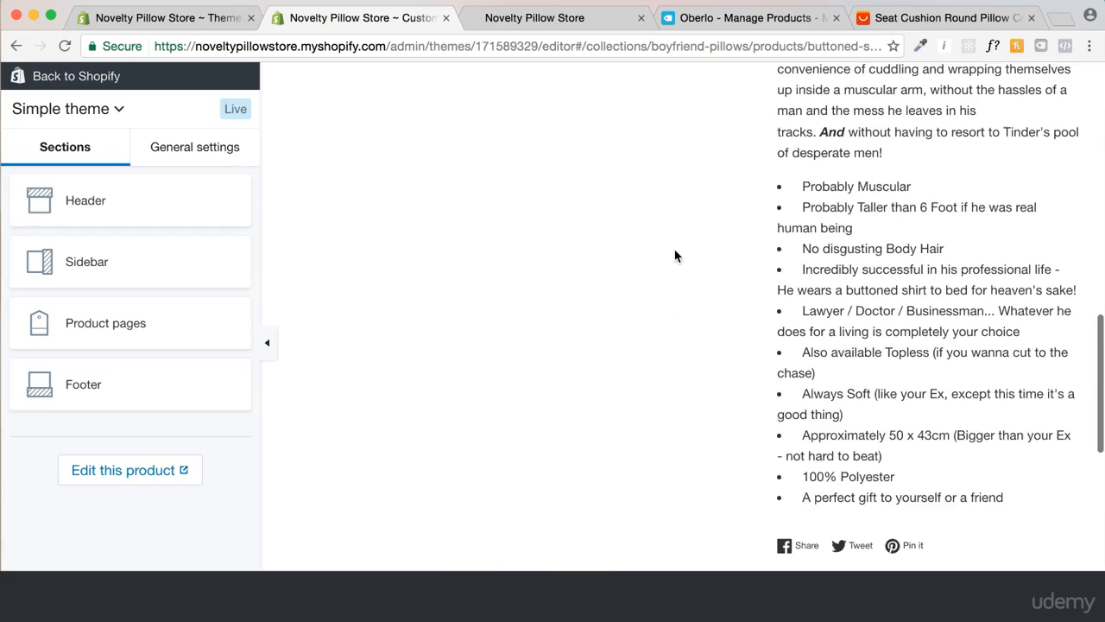
scroll(675, 239, up, 9)
scroll(676, 250, down, 12)
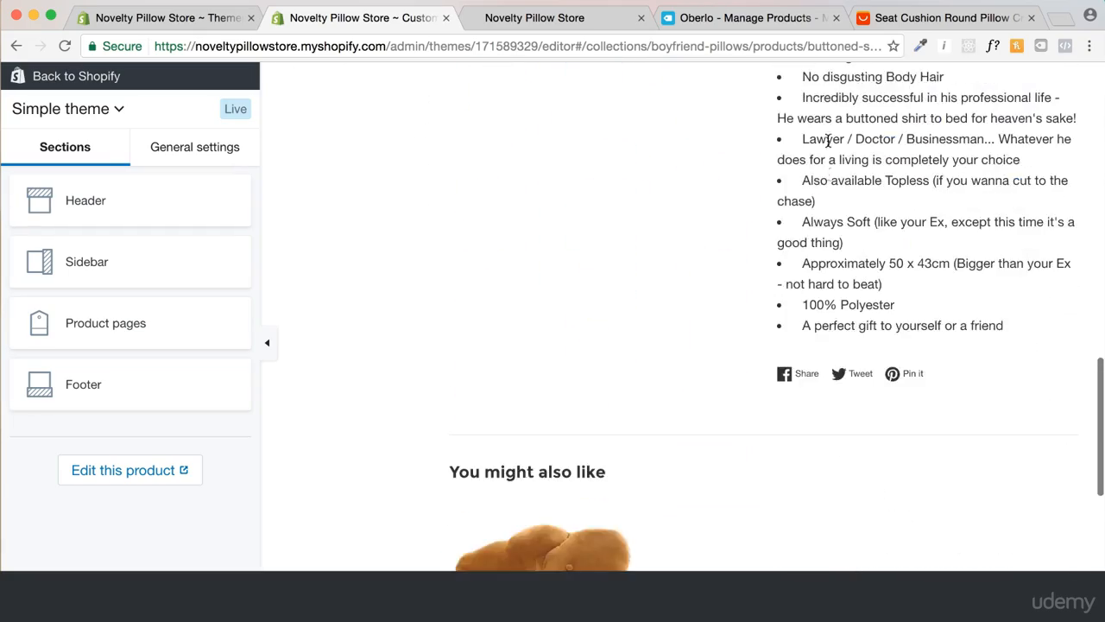
scroll(828, 173, up, 11)
scroll(827, 173, up, 7)
scroll(989, 209, down, 1)
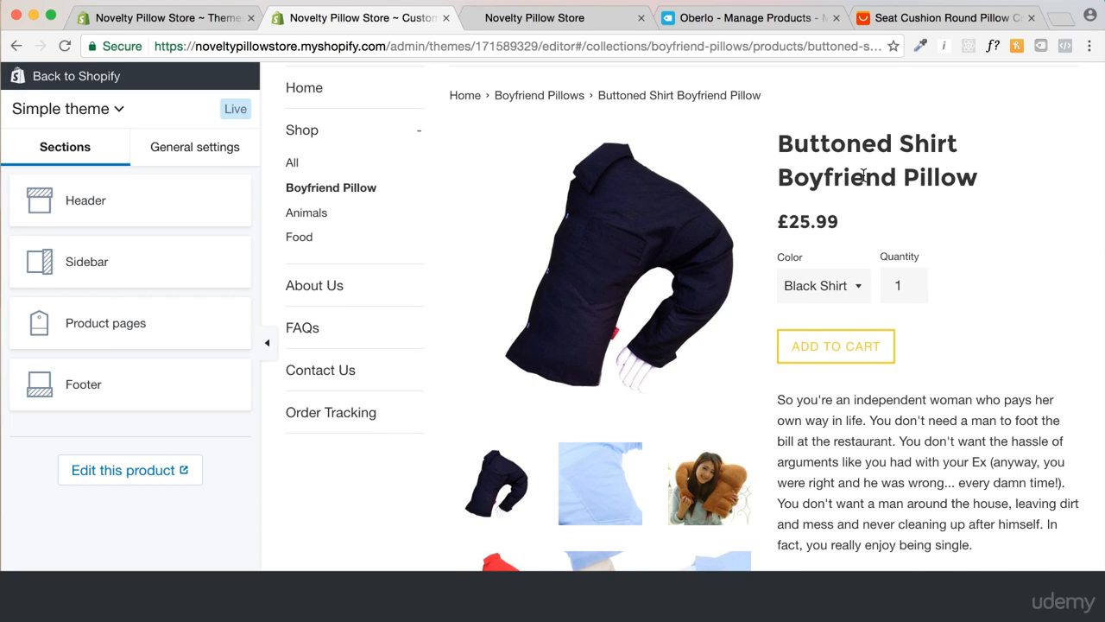
scroll(777, 447, down, 5)
scroll(772, 341, up, 1)
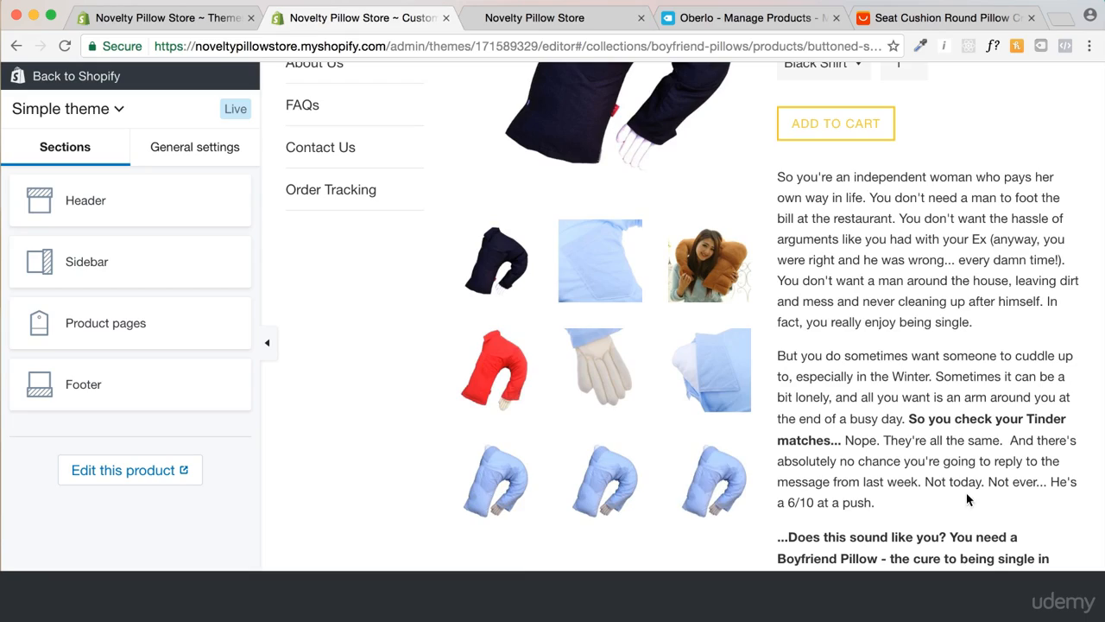
scroll(630, 427, up, 1)
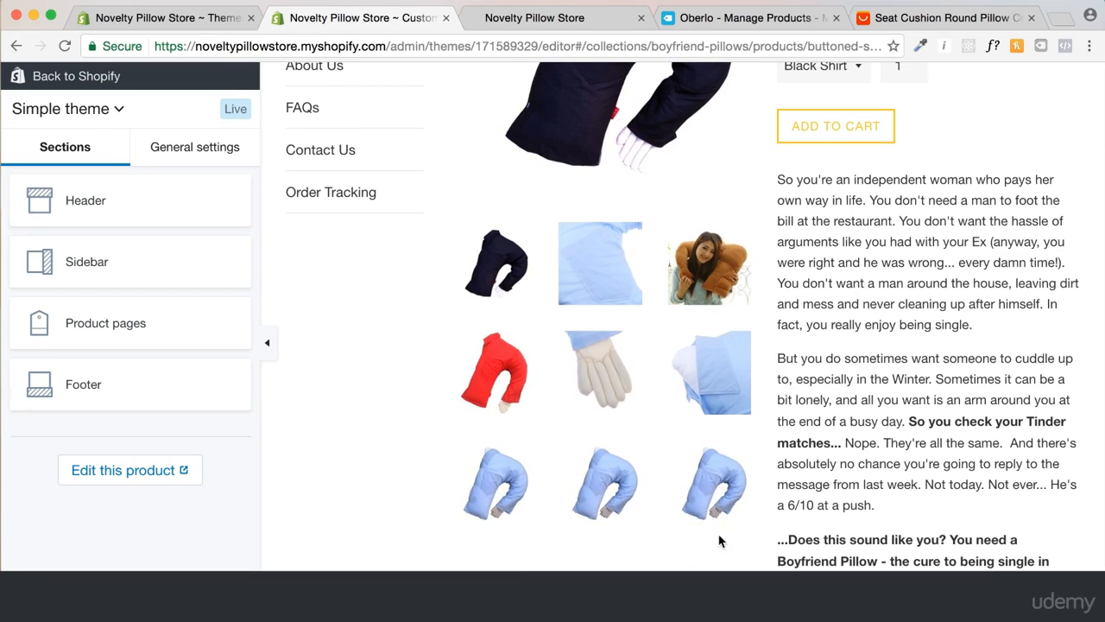
scroll(812, 421, down, 10)
scroll(794, 403, up, 14)
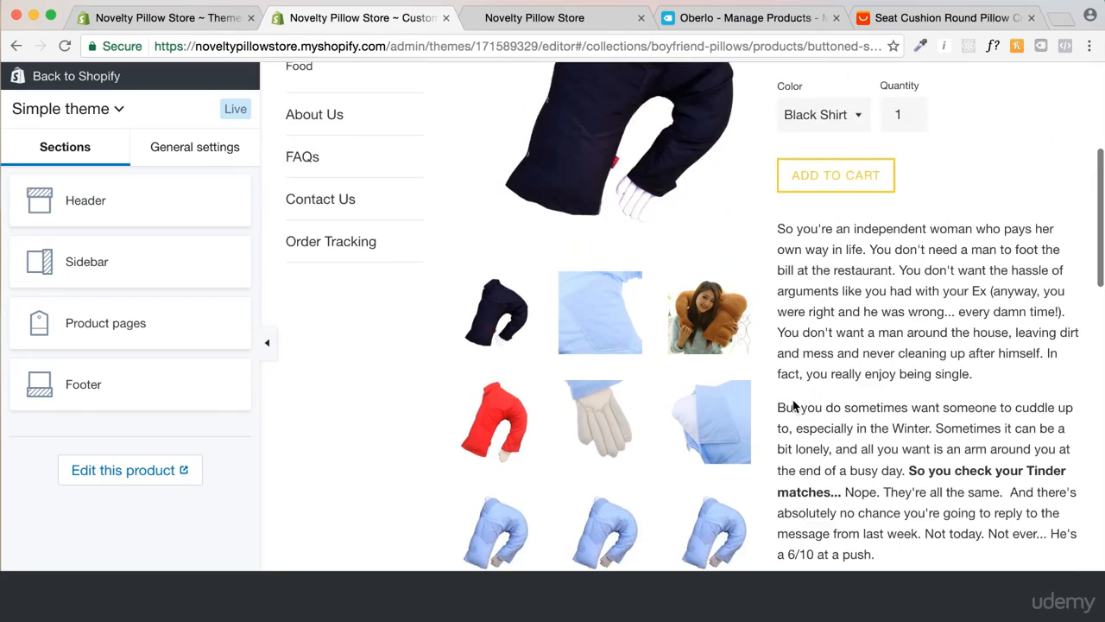
Try the Below images description position in the Product pages settings and check the Buttoned Shirt Boyfriend Pillow layout
click(147, 337)
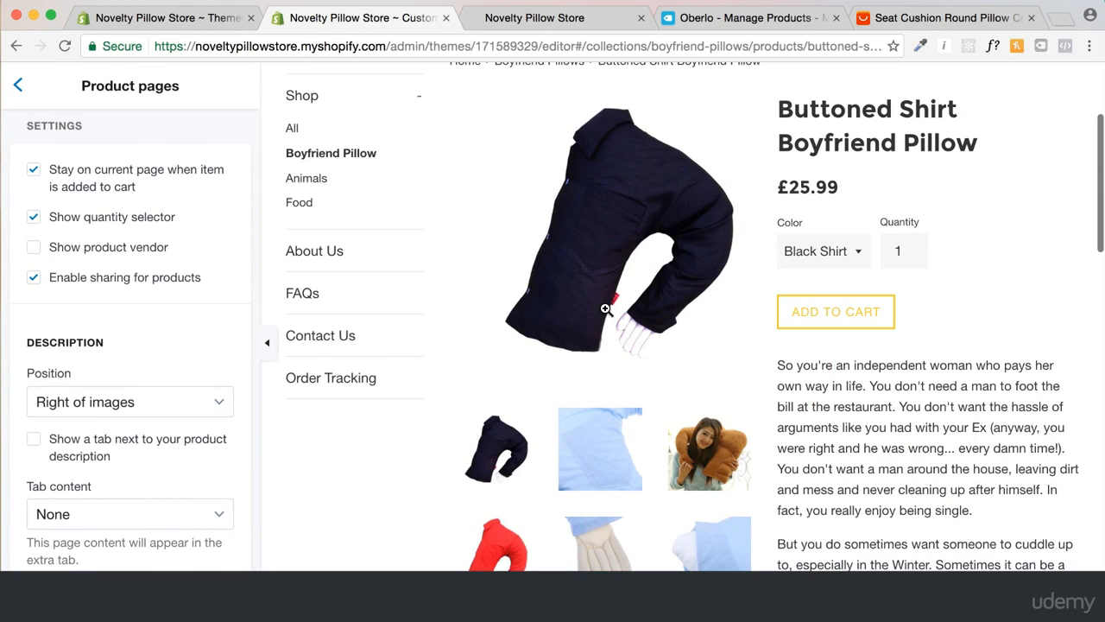
click(211, 402)
click(518, 361)
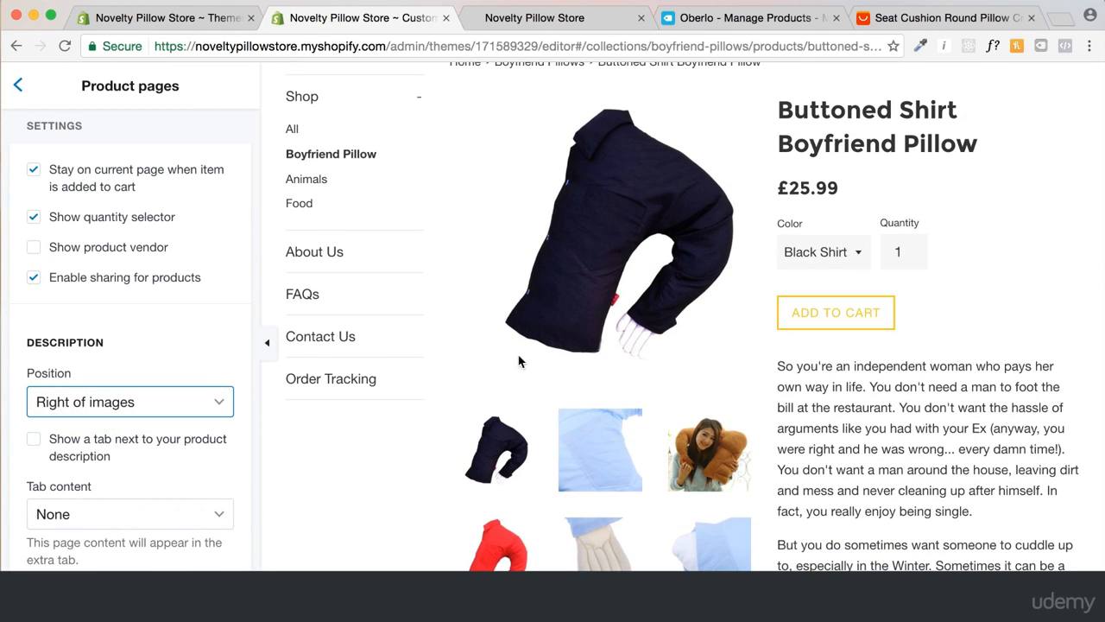
key(Down)
scroll(639, 395, down, 10)
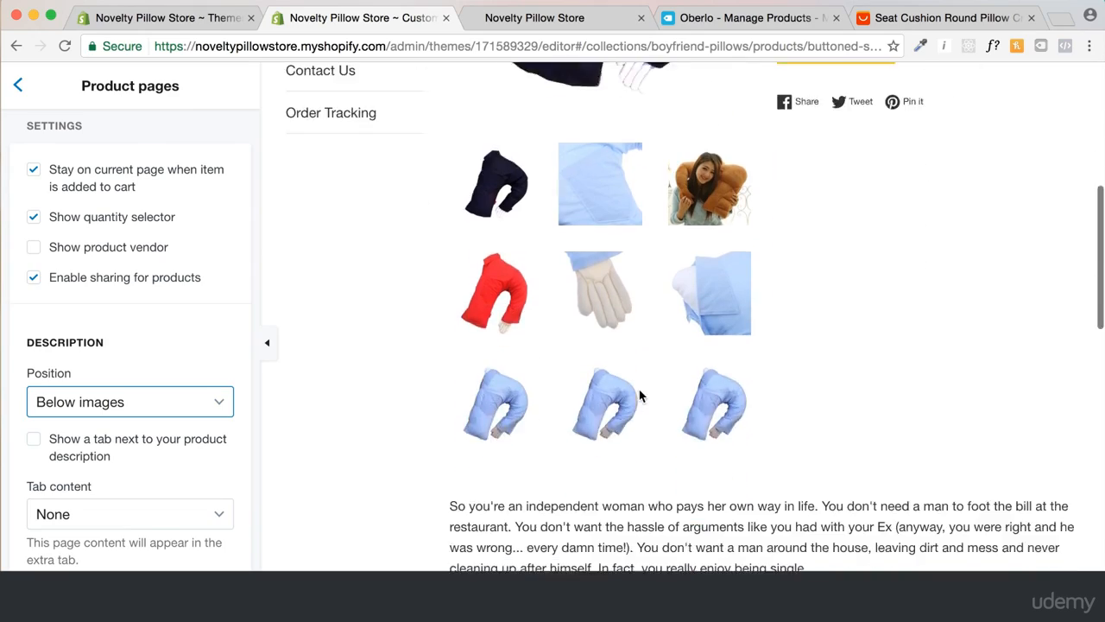
scroll(642, 400, up, 10)
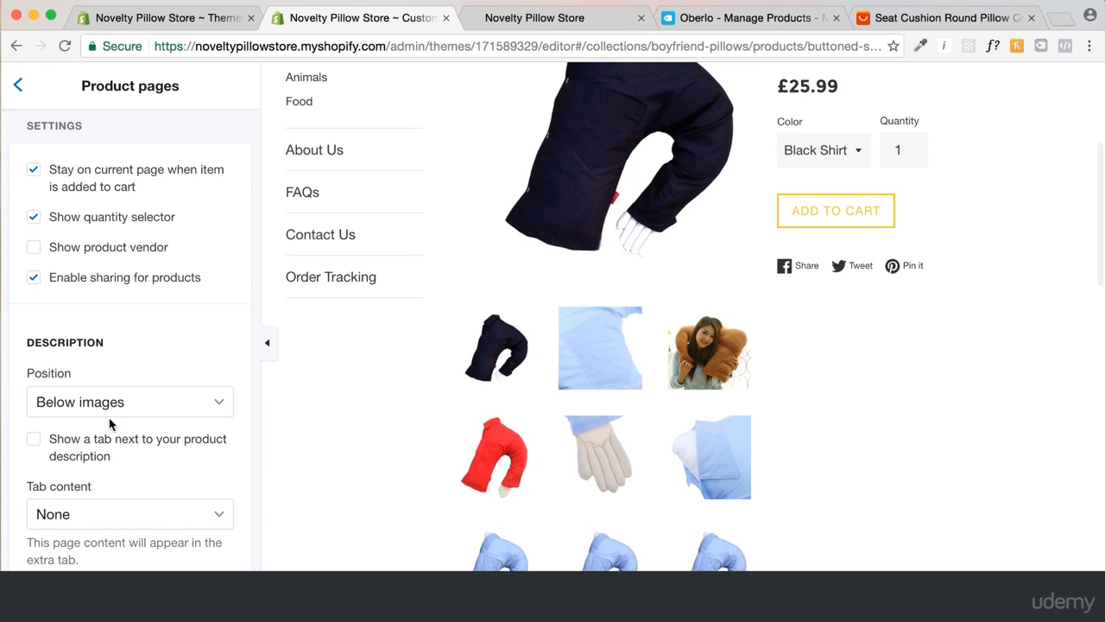
Set the description position to Right of images and enable showing a tab next to the product description
click(113, 406)
click(117, 385)
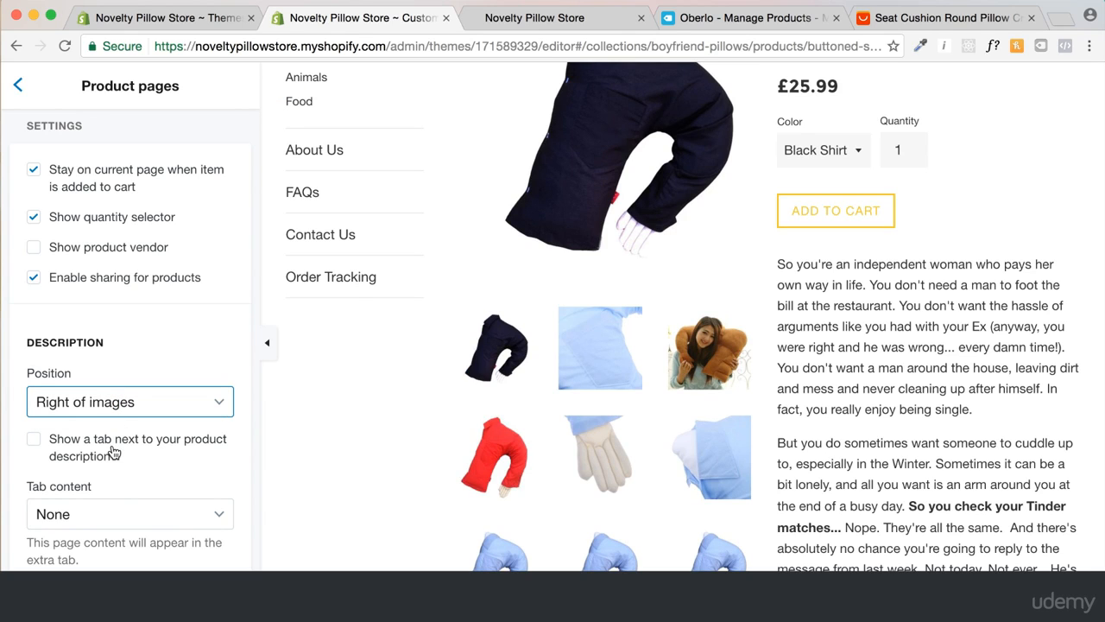
scroll(127, 452, down, 2)
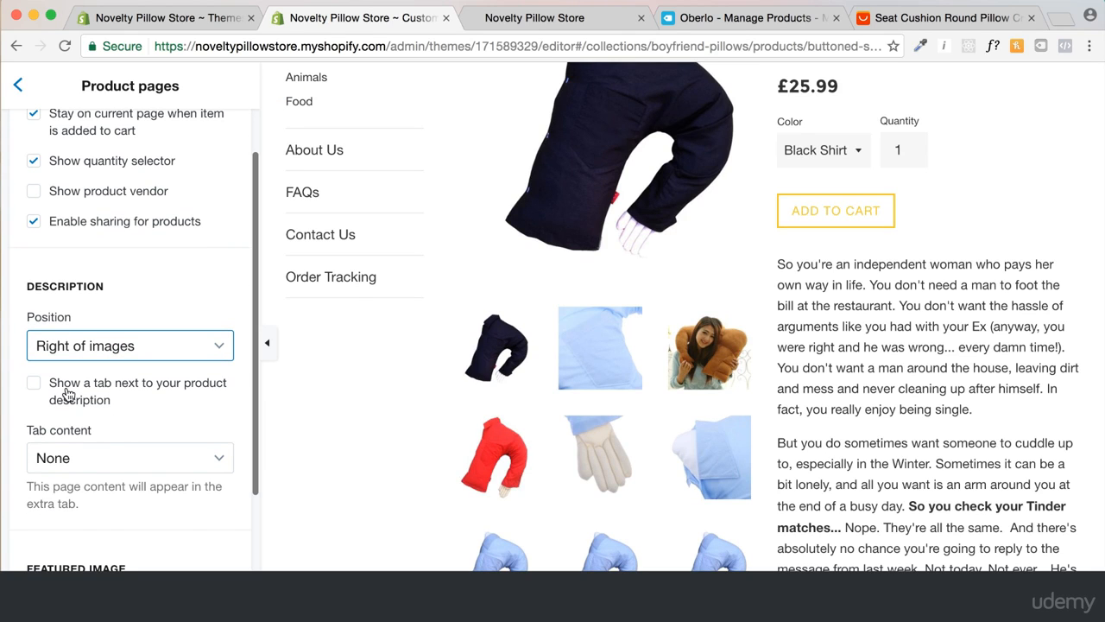
click(35, 387)
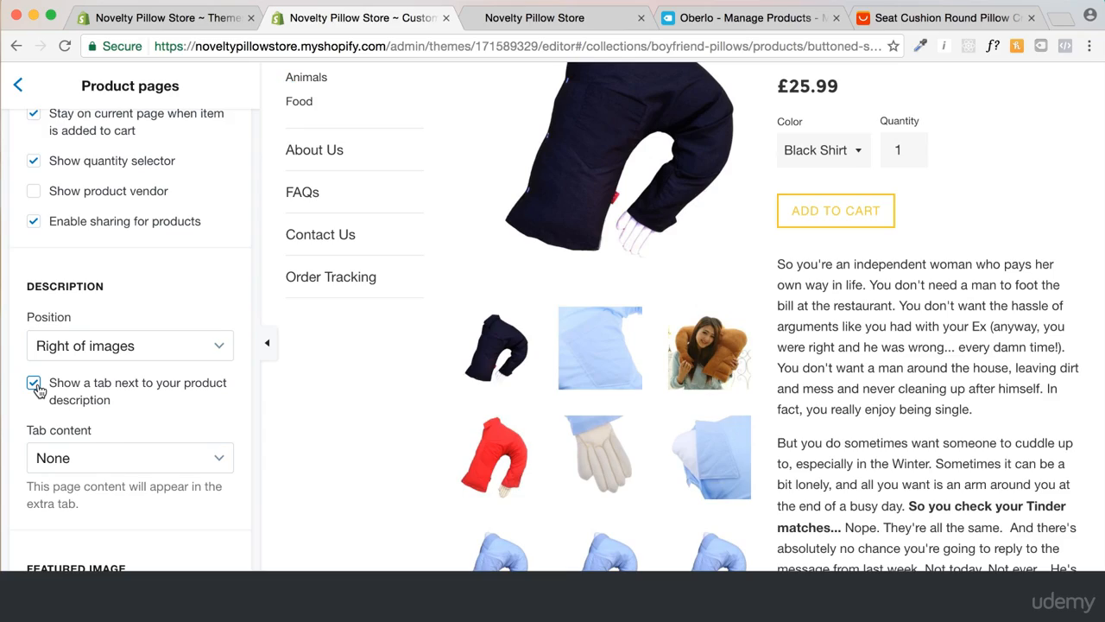
Review the product page with the extra tab enabled, and turn off the tab next to the product description
scroll(755, 363, down, 10)
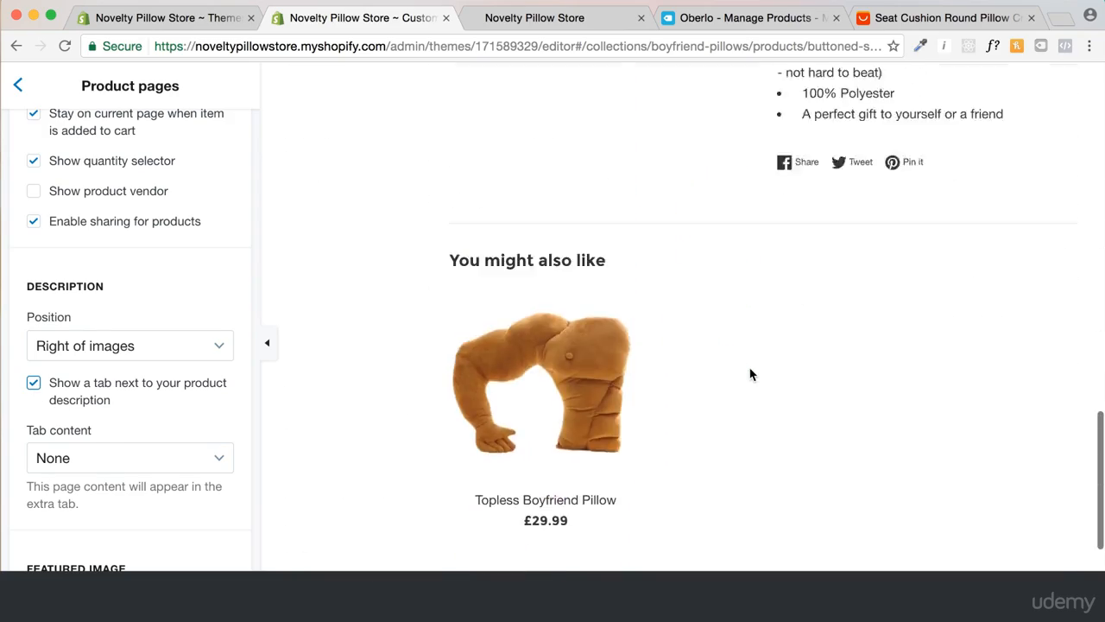
scroll(750, 380, up, 5)
scroll(750, 384, up, 10)
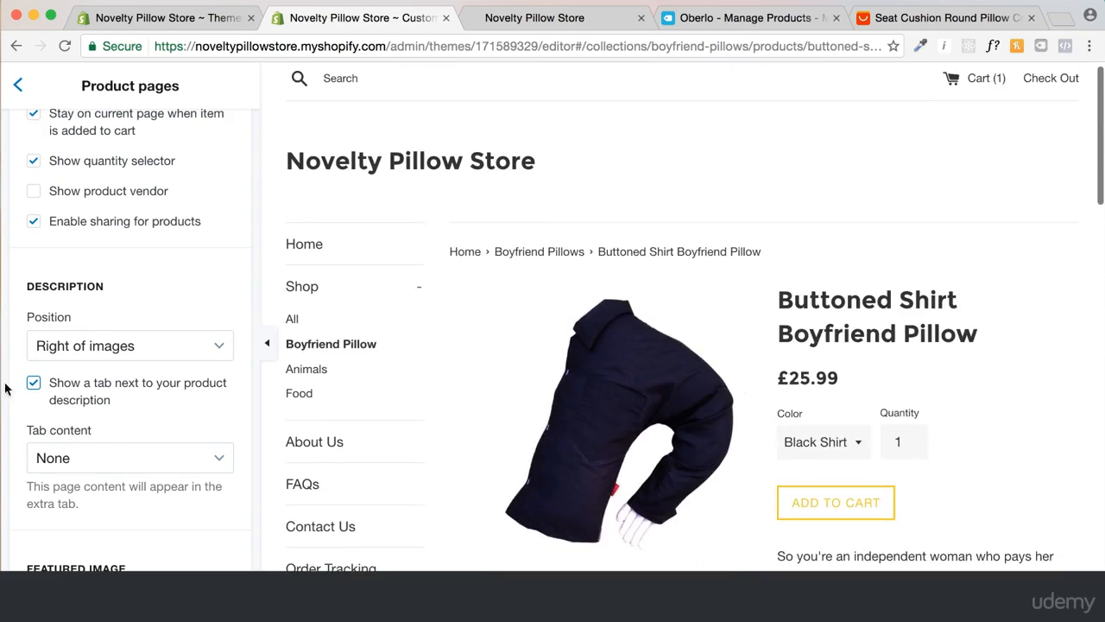
click(36, 386)
Preview the Lightbox zoom on the Buttoned Shirt Boyfriend Pillow's featured image, advance through the images and close it
scroll(118, 436, down, 2)
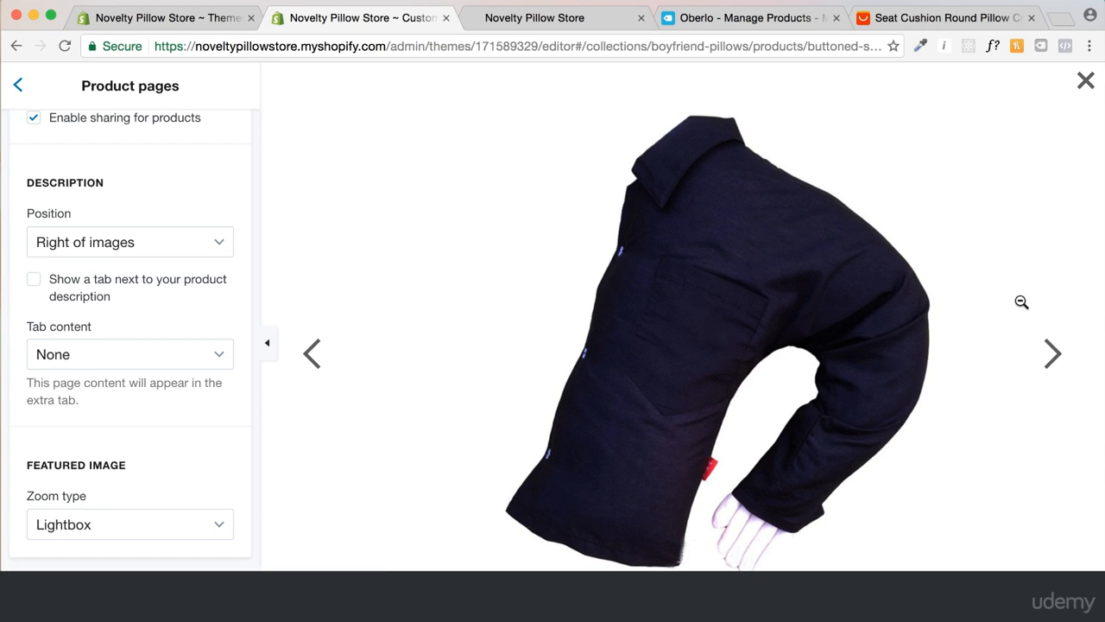
click(1053, 353)
click(1055, 351)
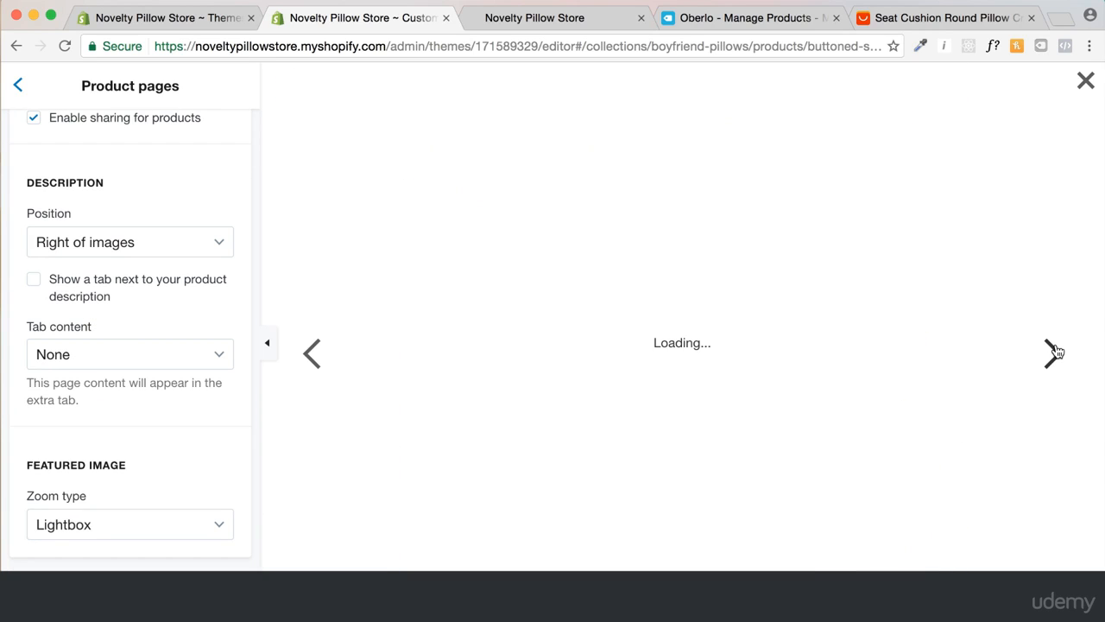
click(1085, 86)
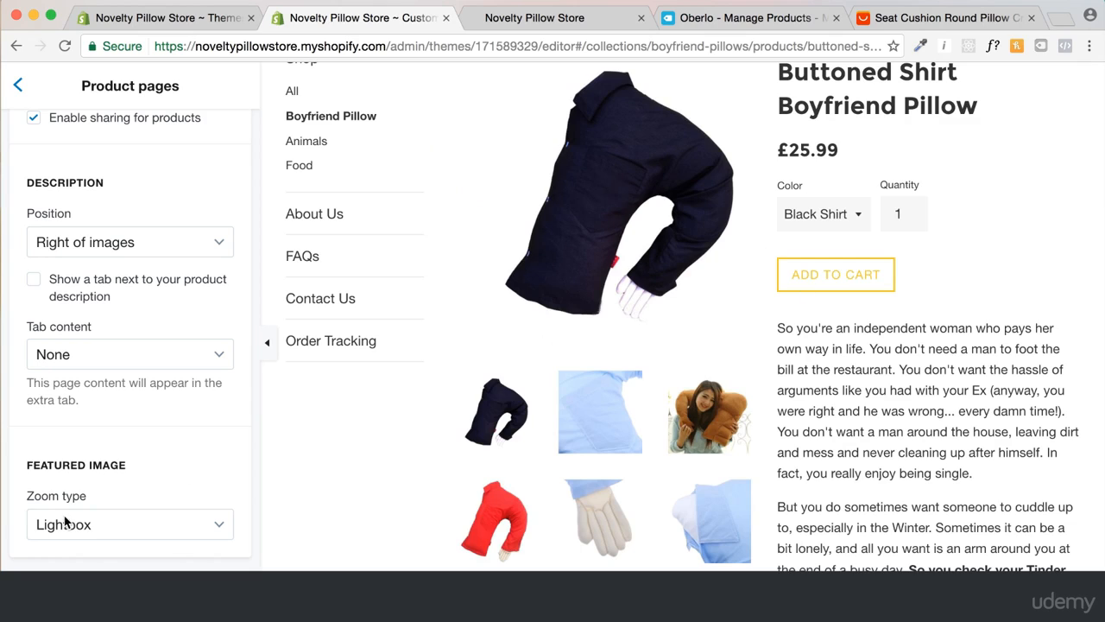
Set the featured image zoom type to Zoom-in, check the second and third product images, and save the changes
click(172, 513)
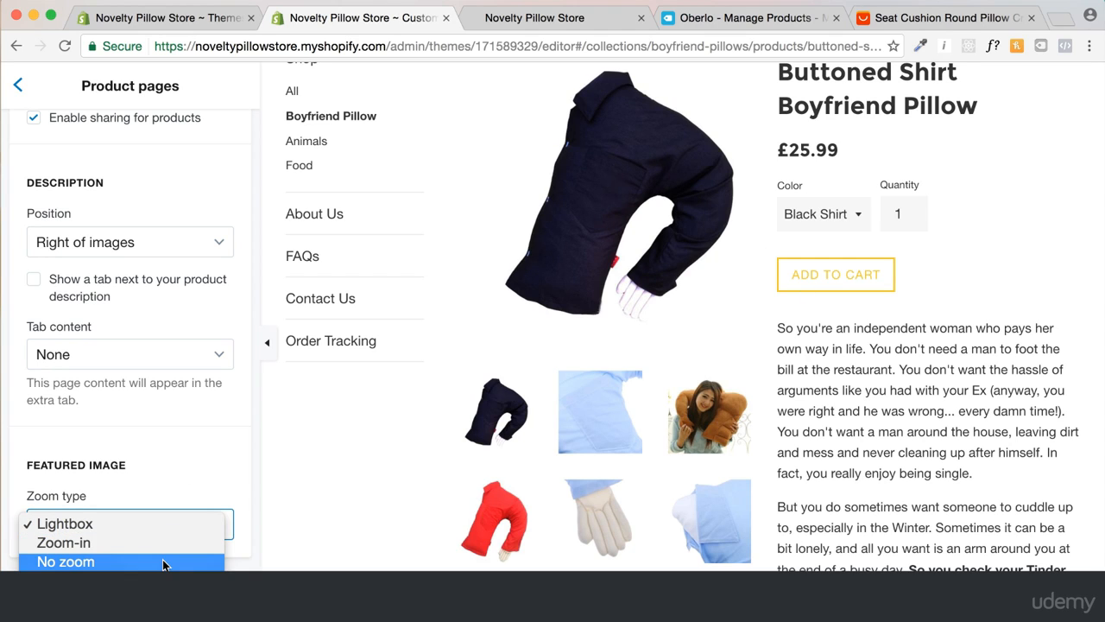
click(150, 475)
click(163, 524)
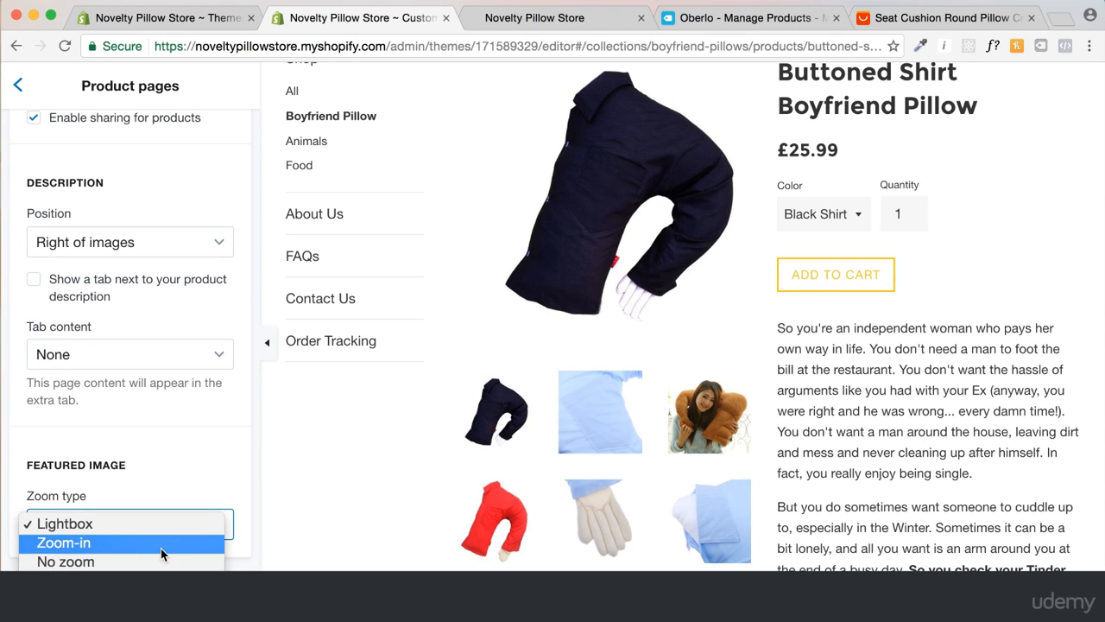
click(162, 544)
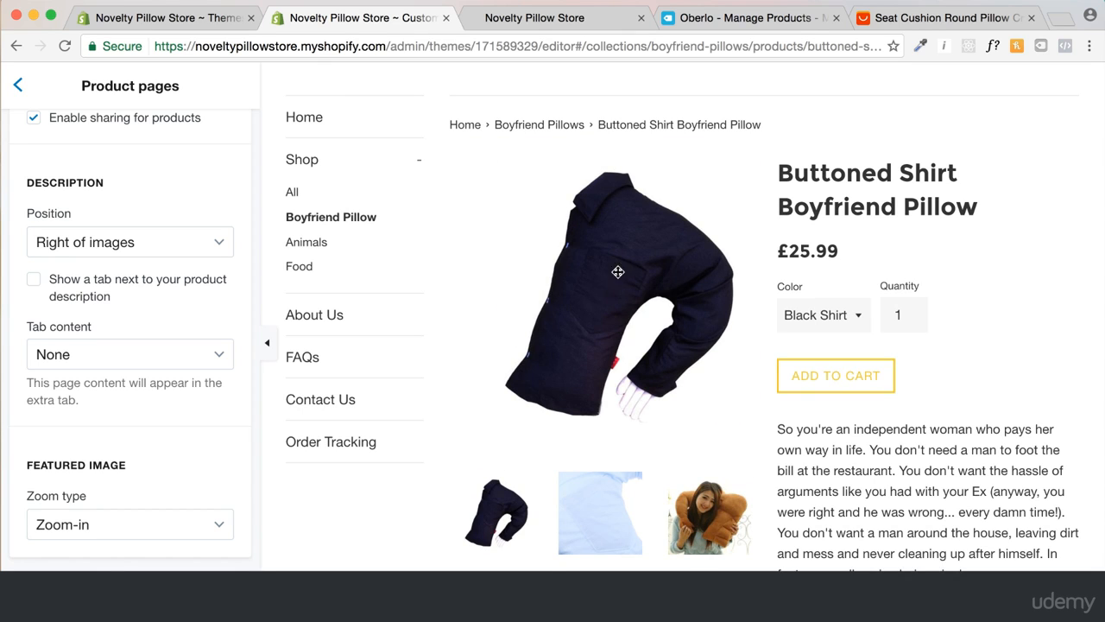
click(611, 503)
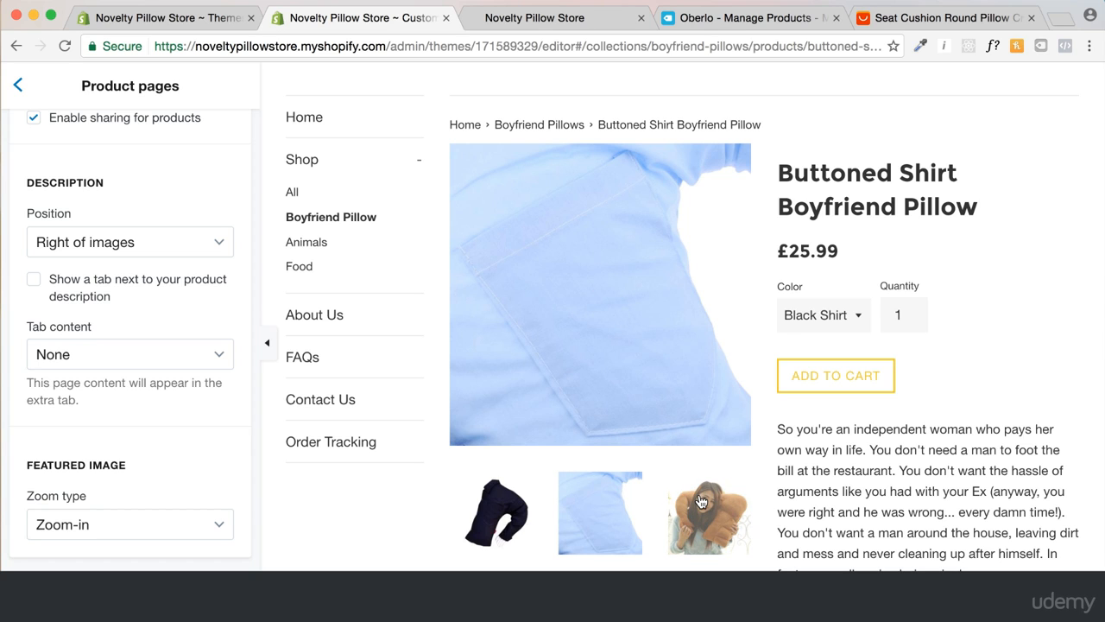
click(678, 477)
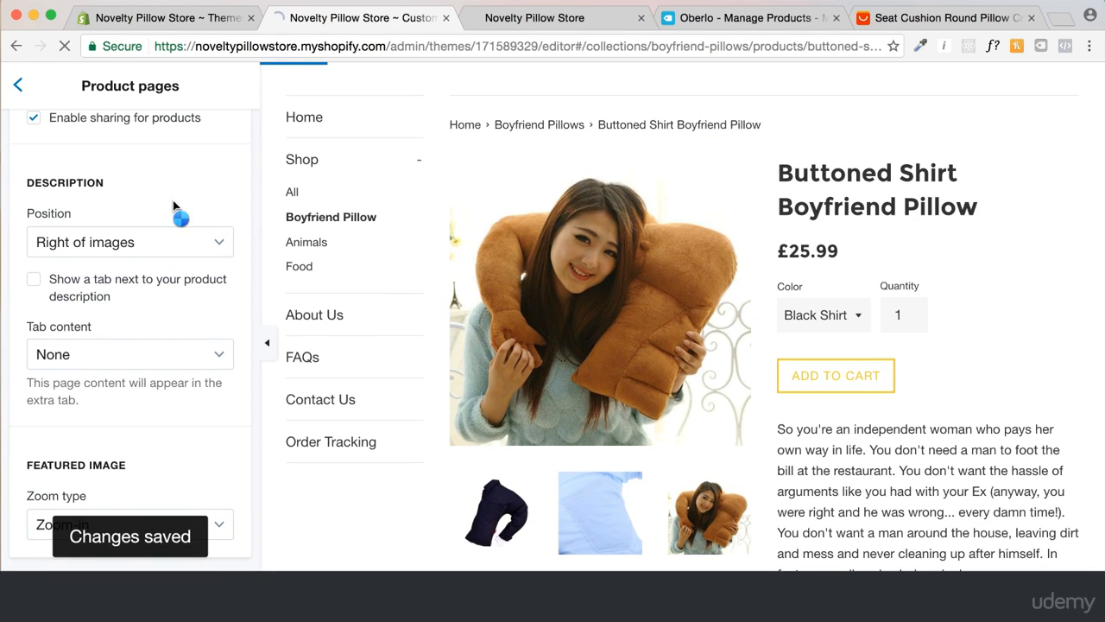
Leave the Product pages settings and show the theme's general settings
scroll(402, 367, down, 10)
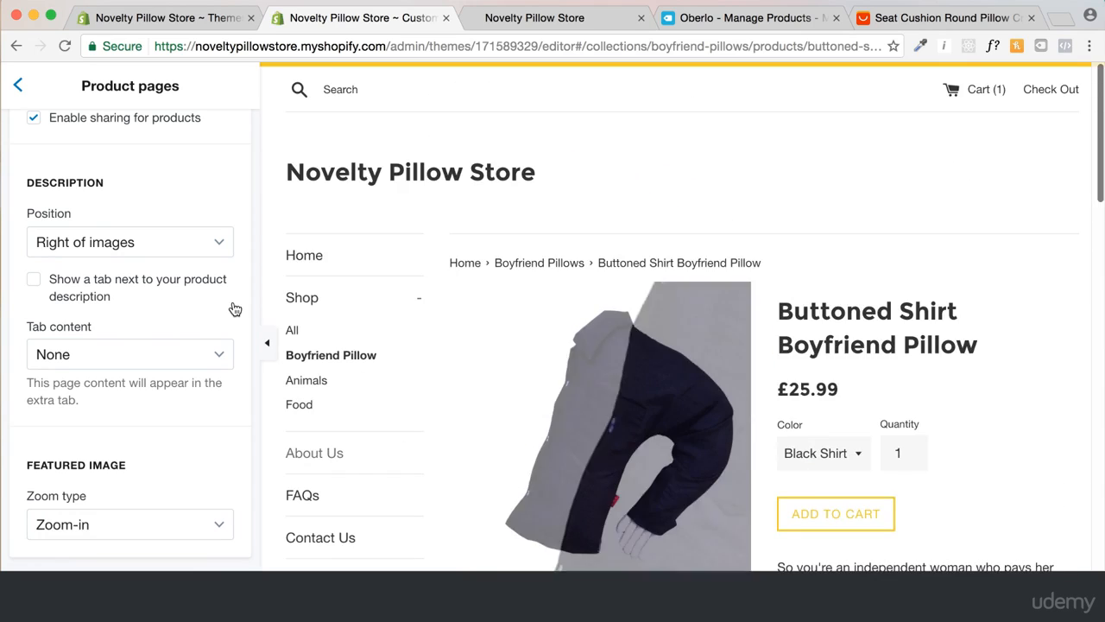
click(18, 85)
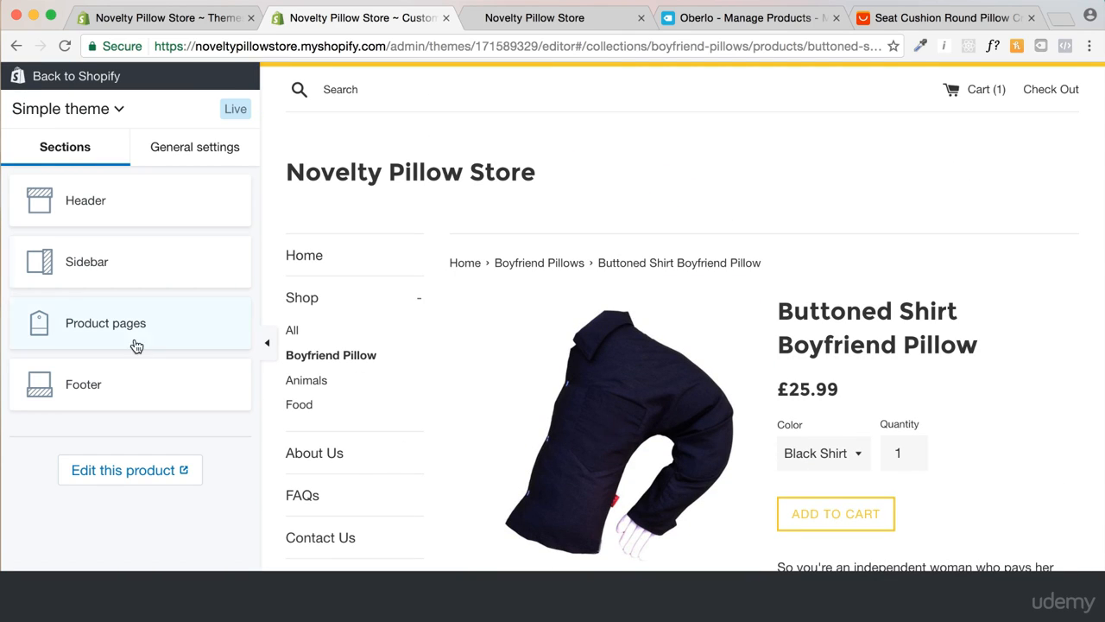
click(207, 153)
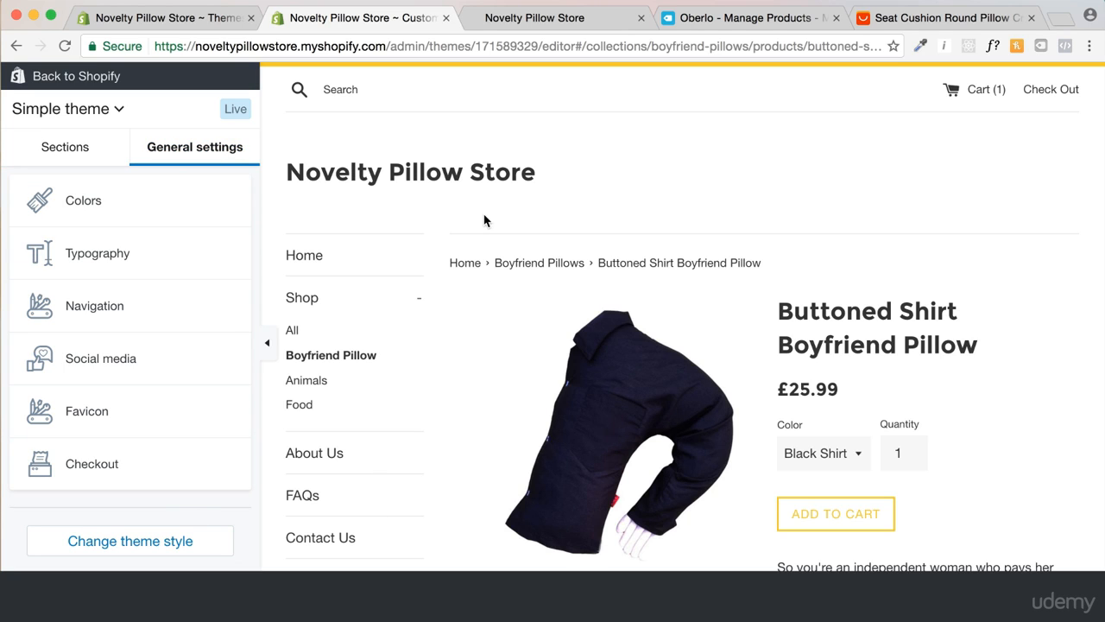
Change the heading of the homepage's Best Sellers section to "New Products"
scroll(484, 217, down, 15)
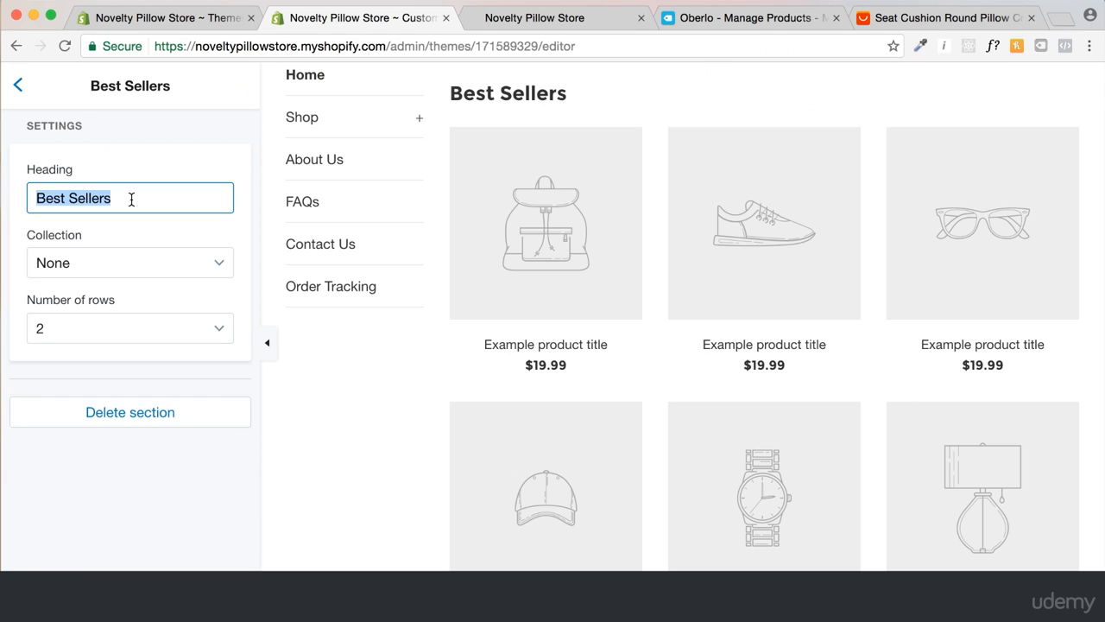
text(f)
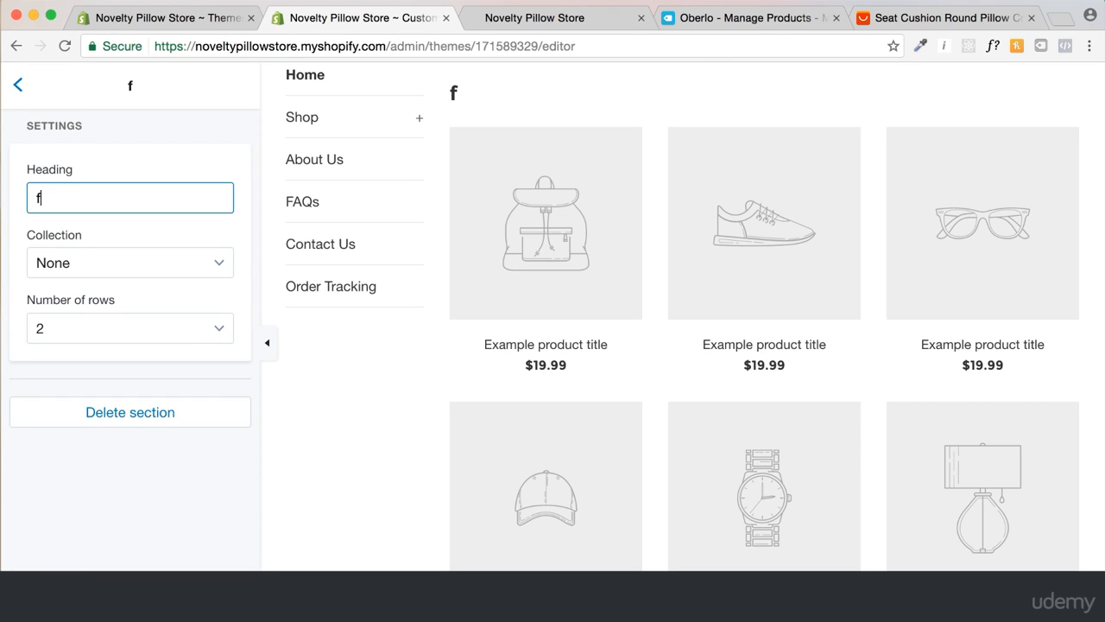
text(ea)
key(BackSpace)
key(BackSpace)
key(BackSpace)
text(Fea)
key(BackSpace)
key(BackSpace)
key(BackSpace)
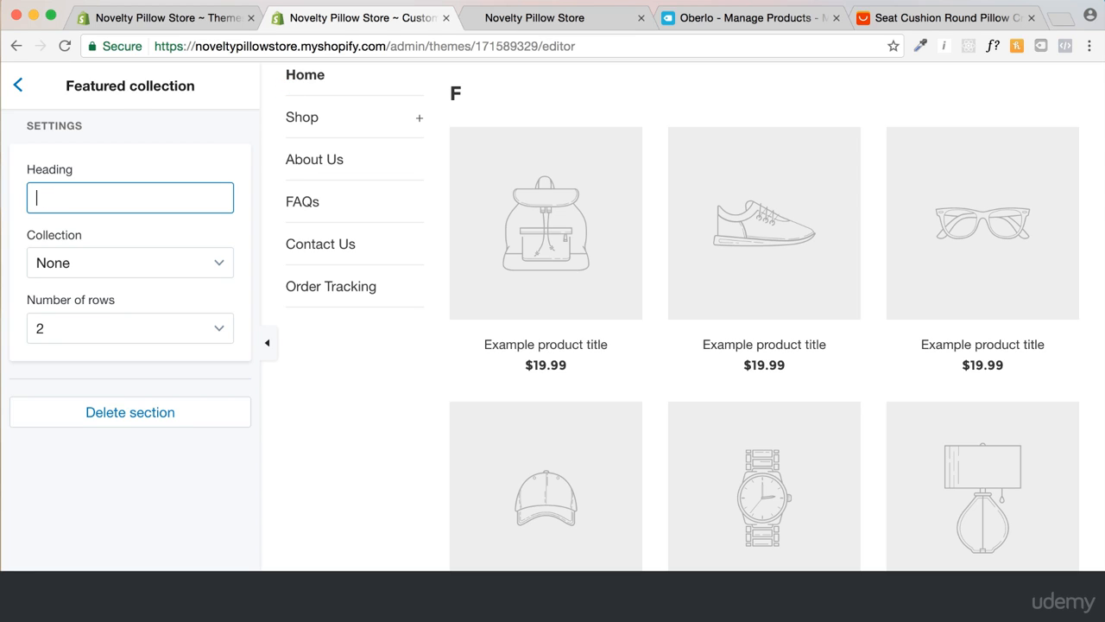
text(New Pro)
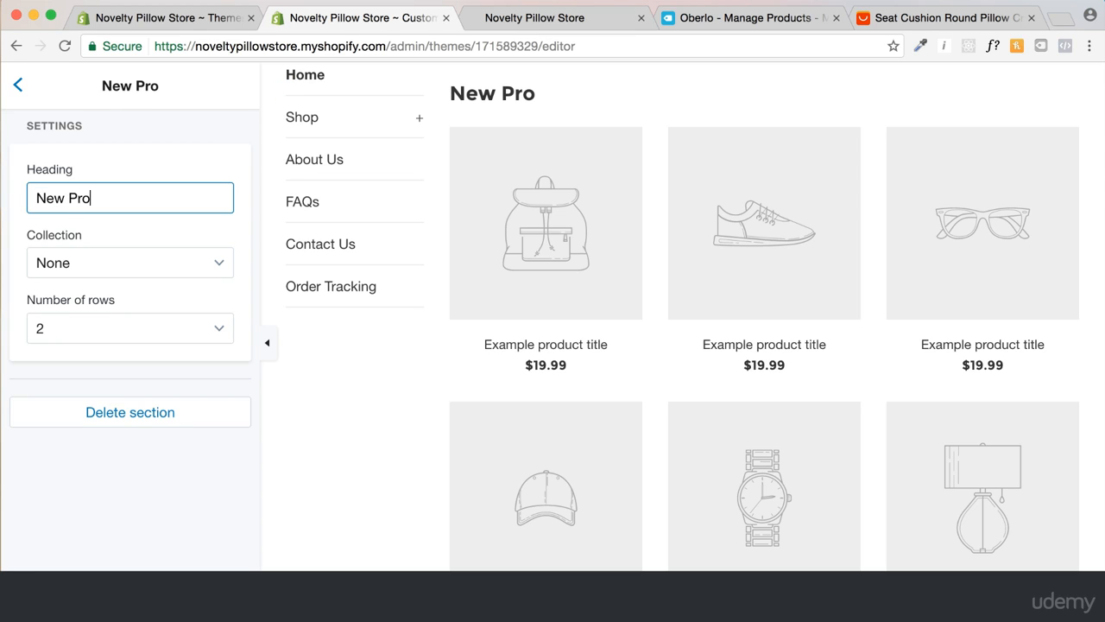
text(ducts)
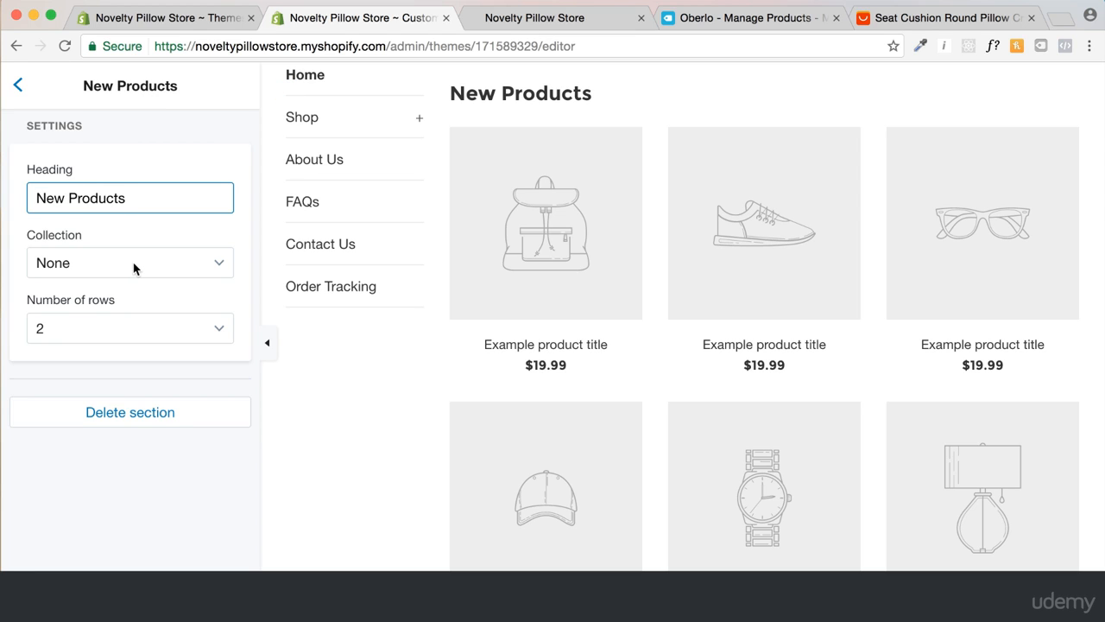
Set the New Products section's number of rows to 3 and check the product grid in the preview
click(131, 329)
click(130, 350)
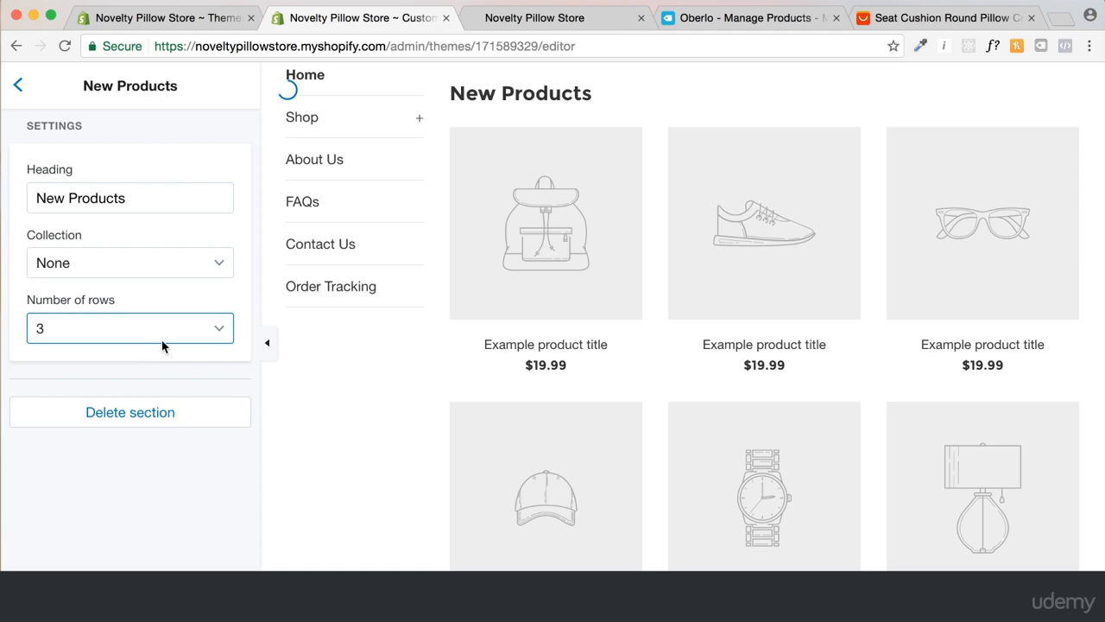
scroll(444, 414, down, 10)
scroll(443, 415, up, 6)
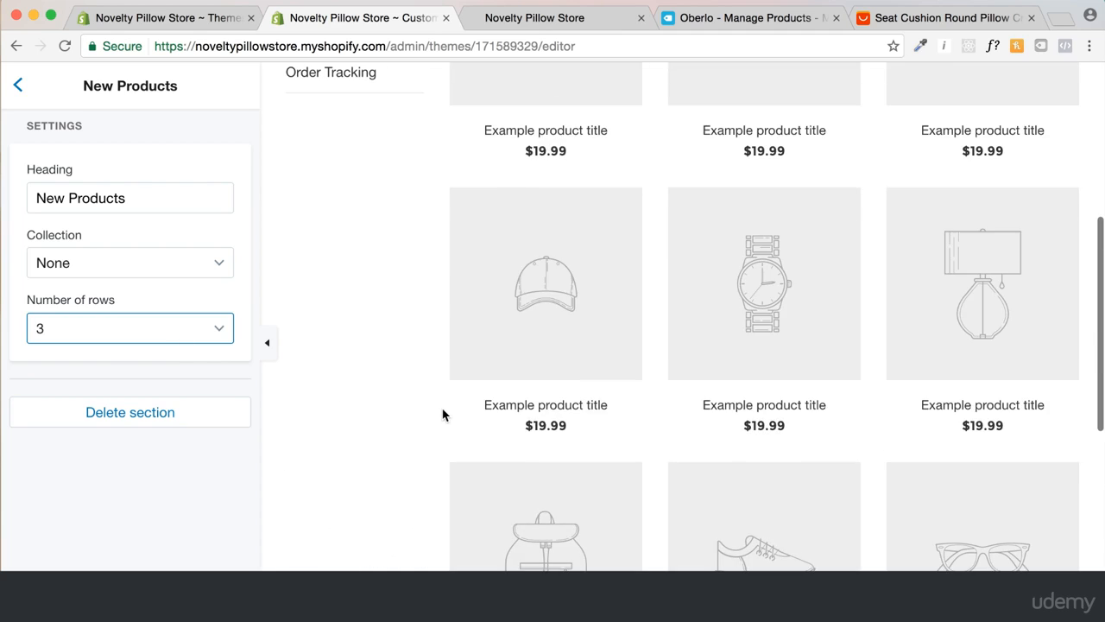
Create and save a collection titled "New Products" with manually selected products, starting from the section's collection choice
click(180, 258)
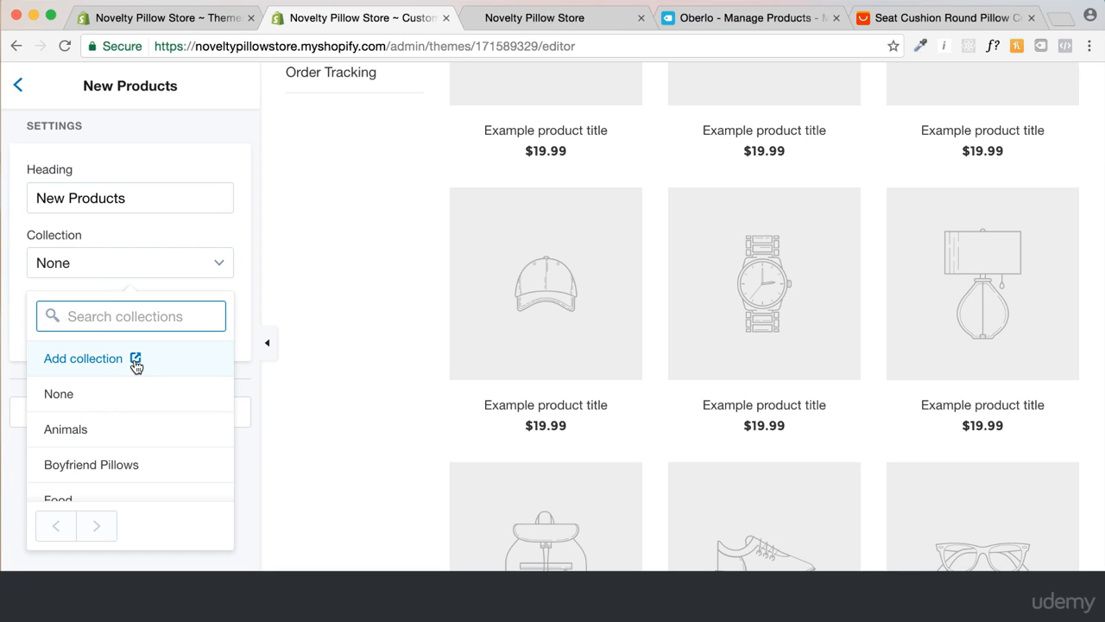
click(134, 359)
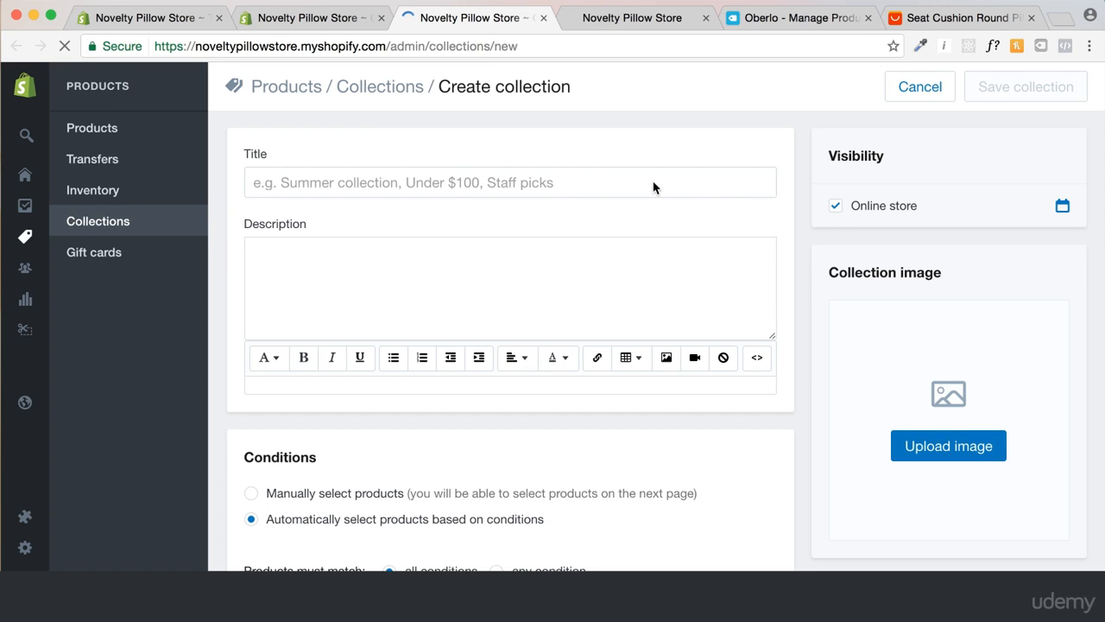
click(566, 182)
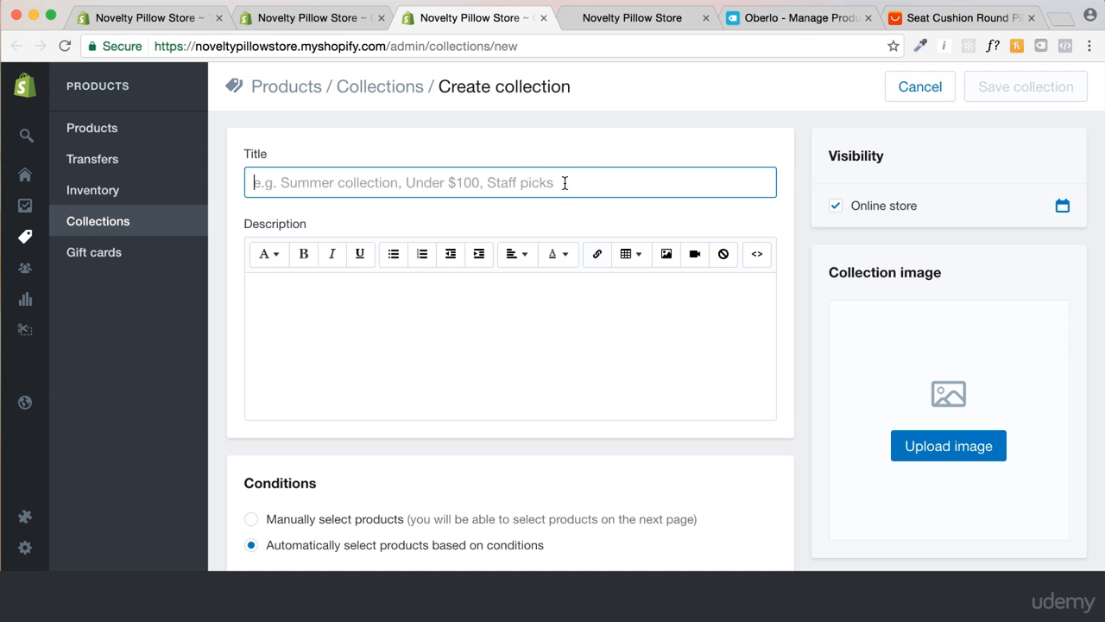
text(New Prod)
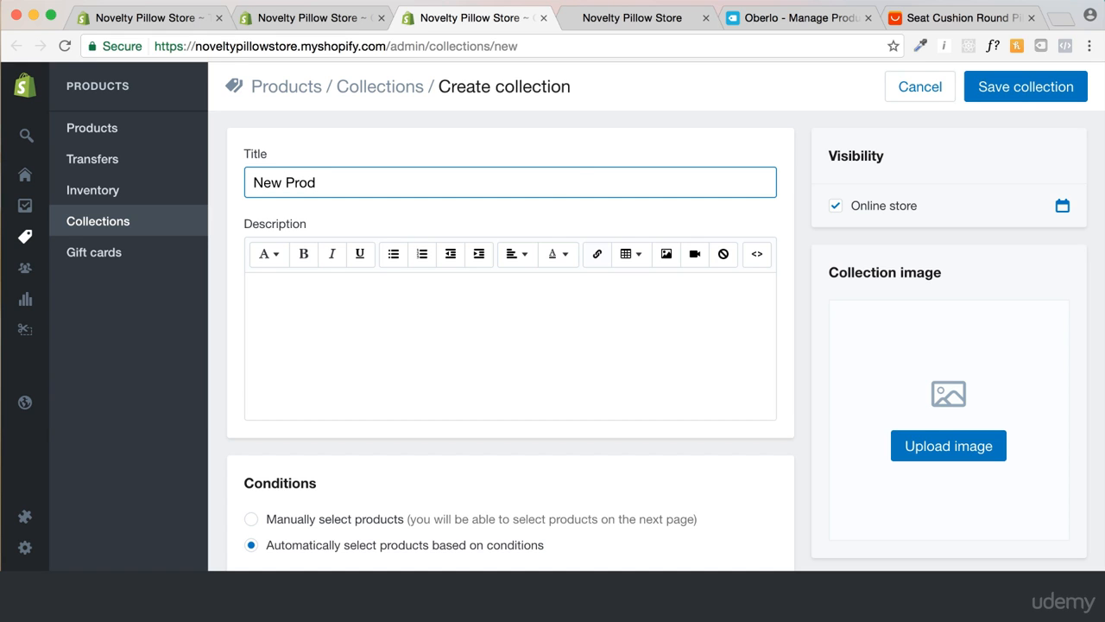
text(ucts)
scroll(703, 323, down, 5)
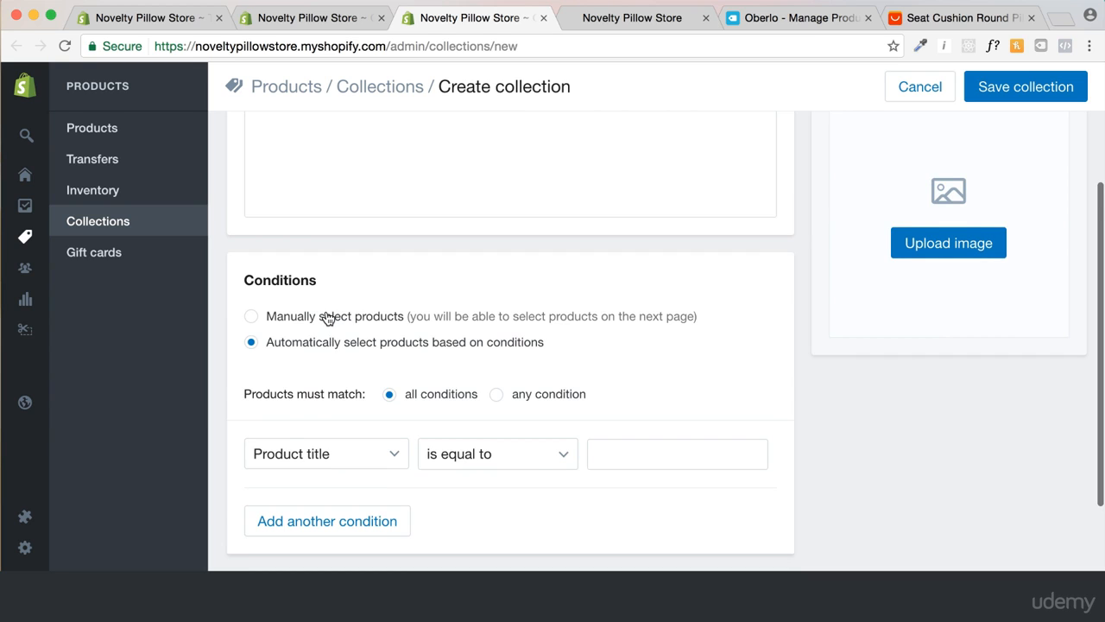
click(328, 319)
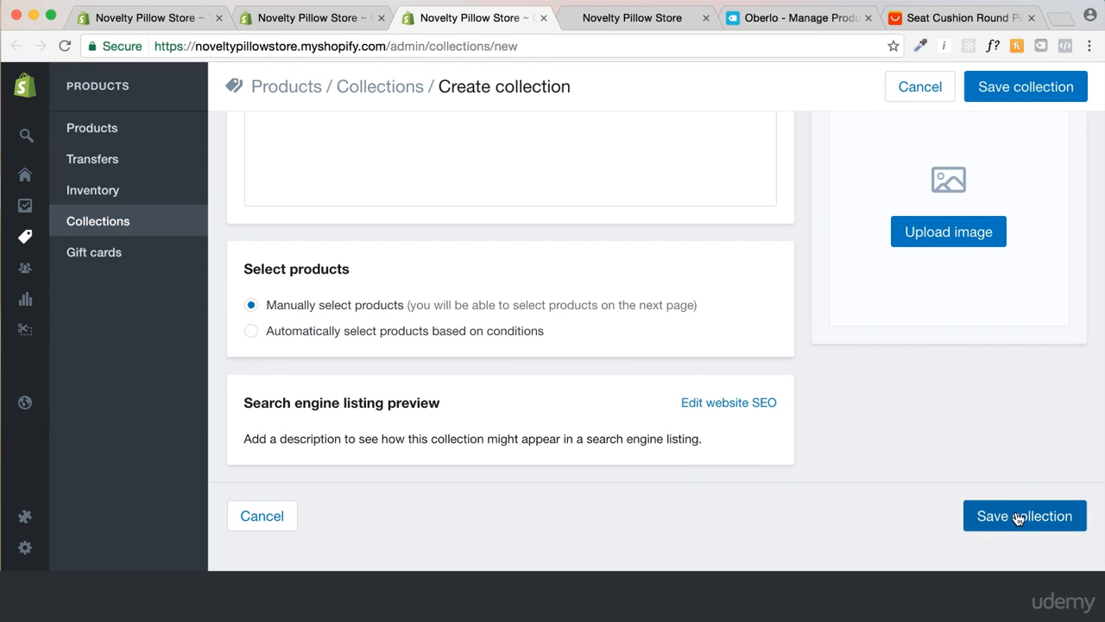
click(1018, 516)
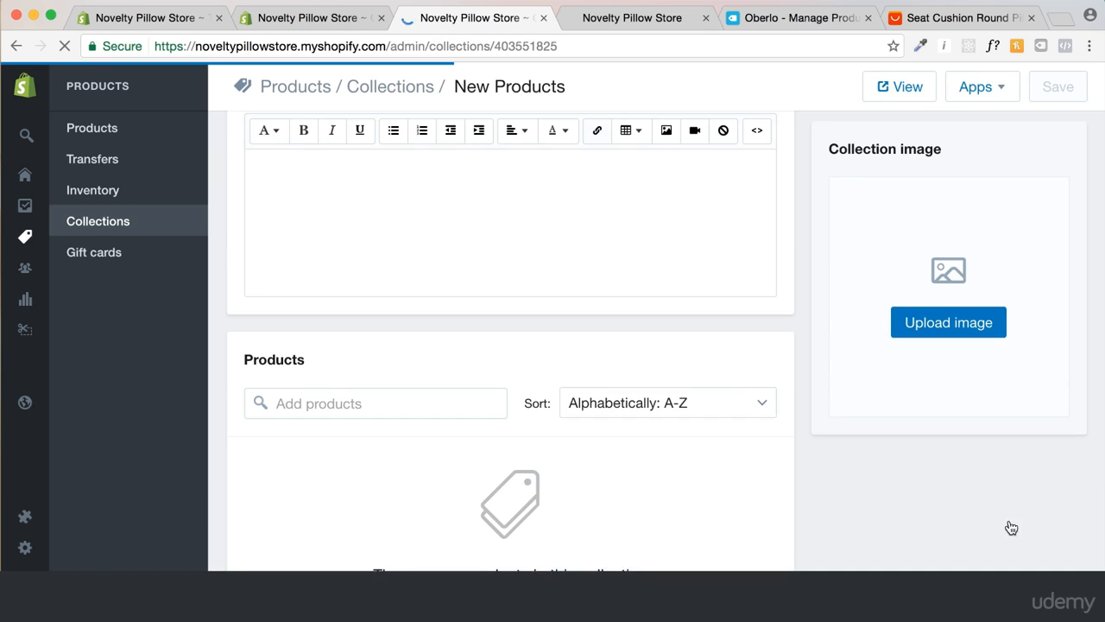
Add the Topless Boyfriend Pillow and the Buttoned Shirt Boyfriend Pillow to the New Products collection
scroll(689, 401, down, 8)
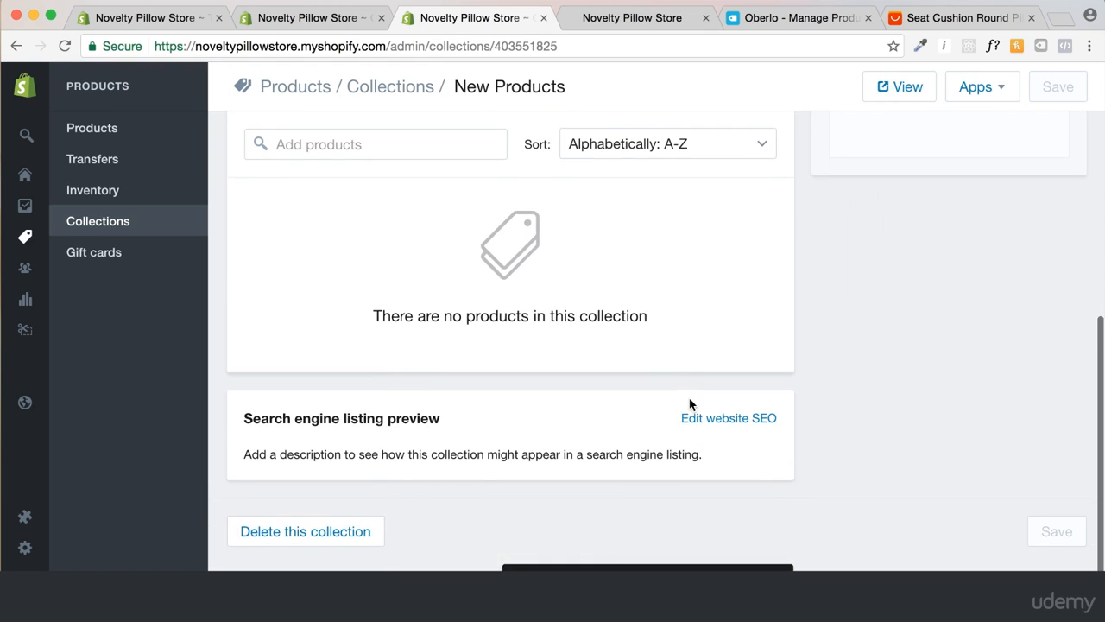
scroll(630, 239, up, 2)
click(456, 235)
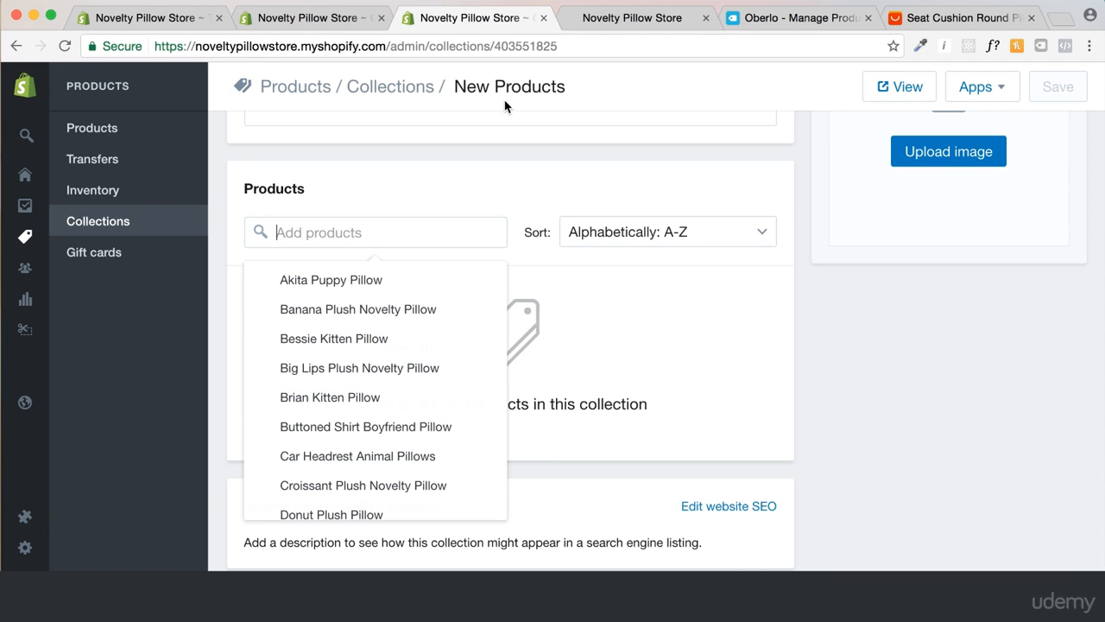
scroll(402, 405, down, 5)
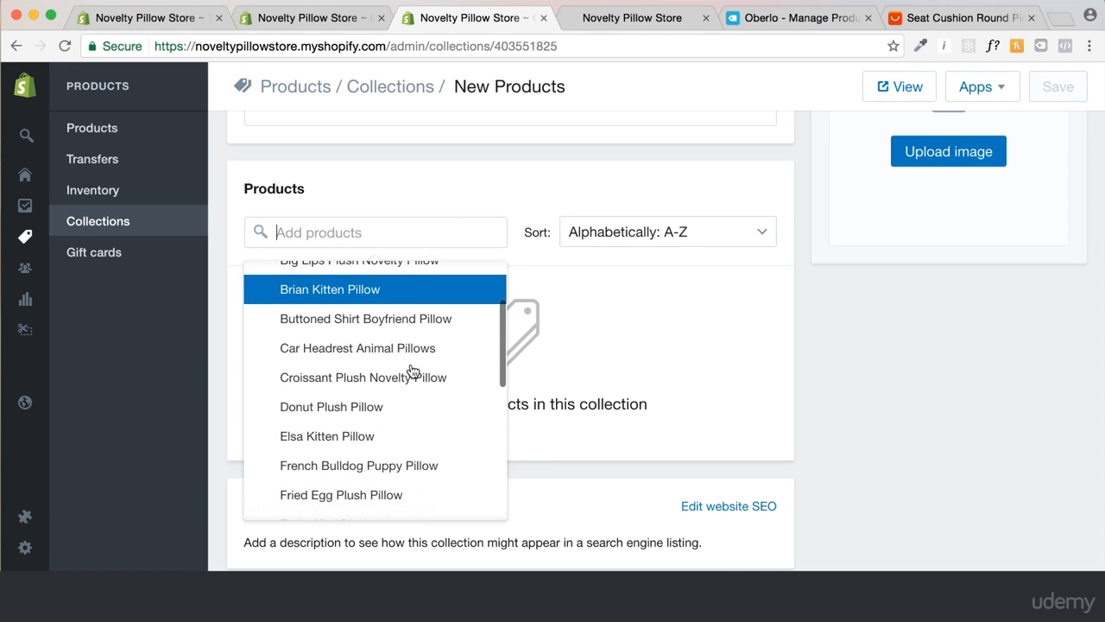
scroll(412, 371, down, 5)
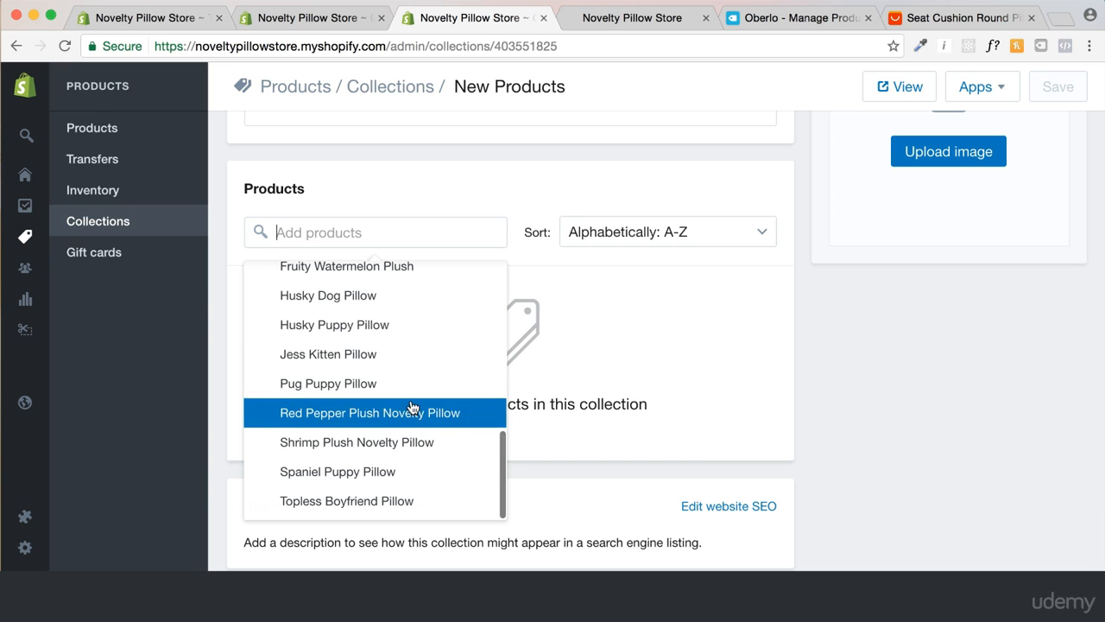
click(394, 501)
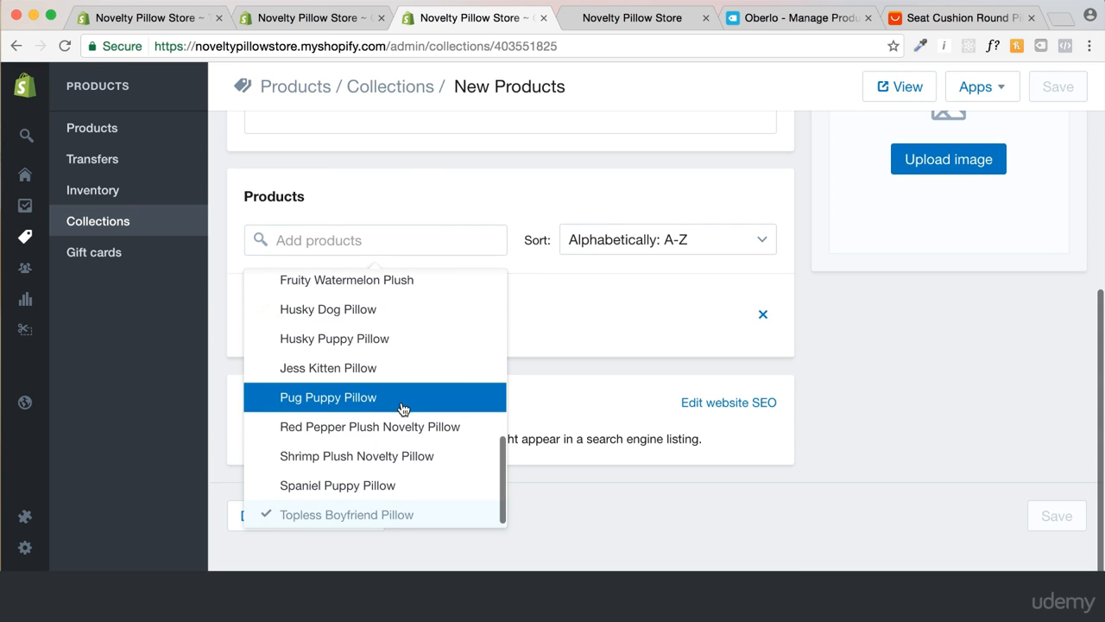
scroll(395, 368, up, 4)
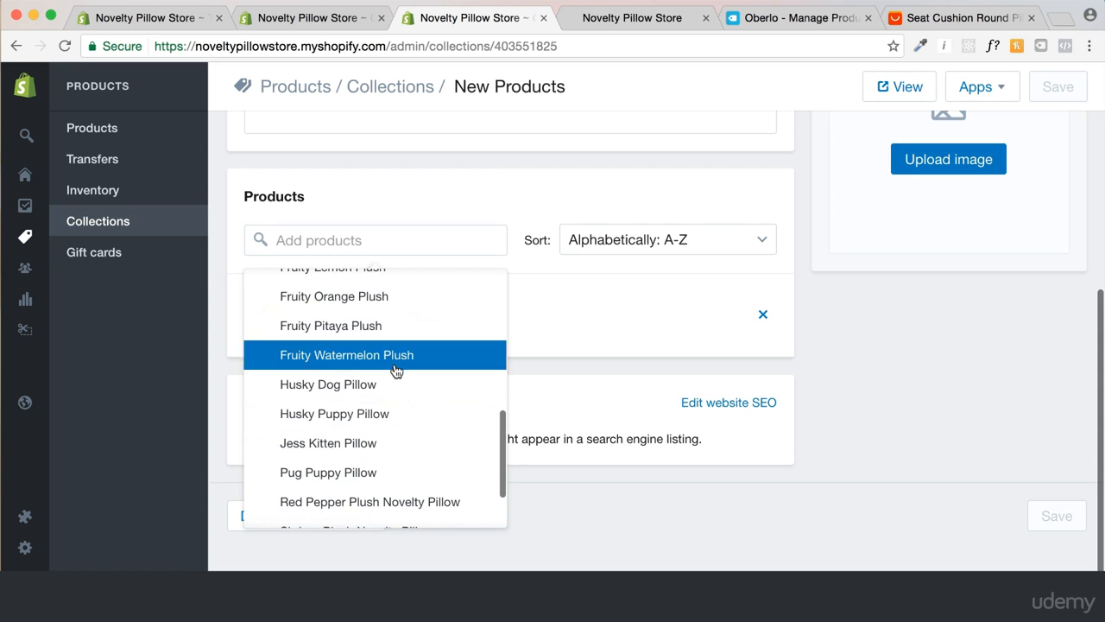
scroll(384, 388, up, 7)
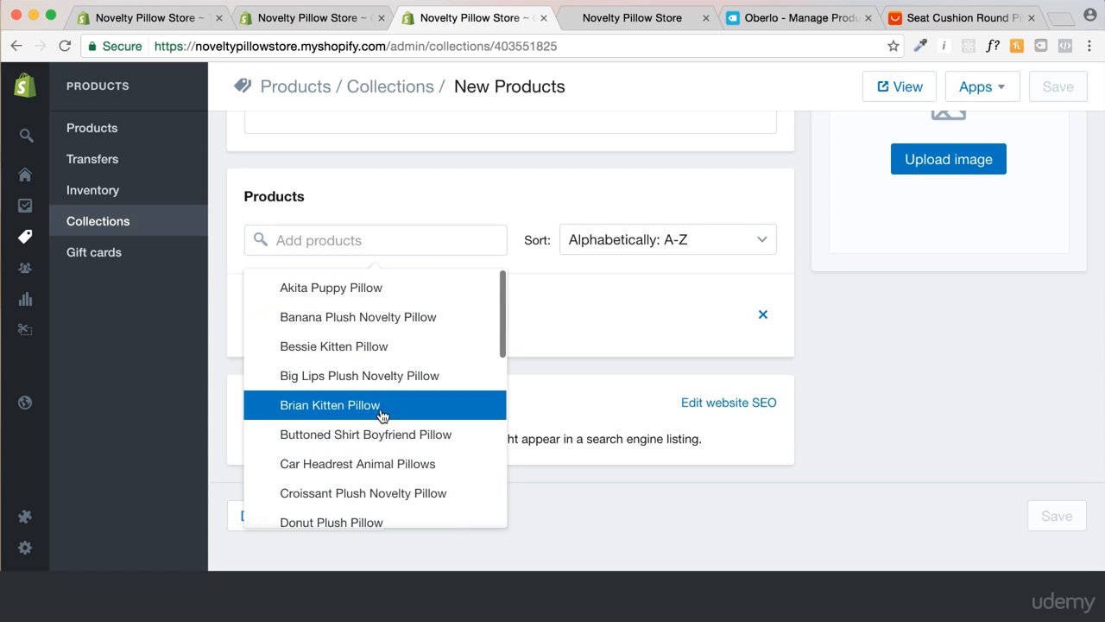
click(381, 289)
Add the Akita, French Bulldog, Husky, Pug and Spaniel Puppy Pillows plus the Bessie and Brian Kitten Pillows to the New Products collection
scroll(382, 365, down, 5)
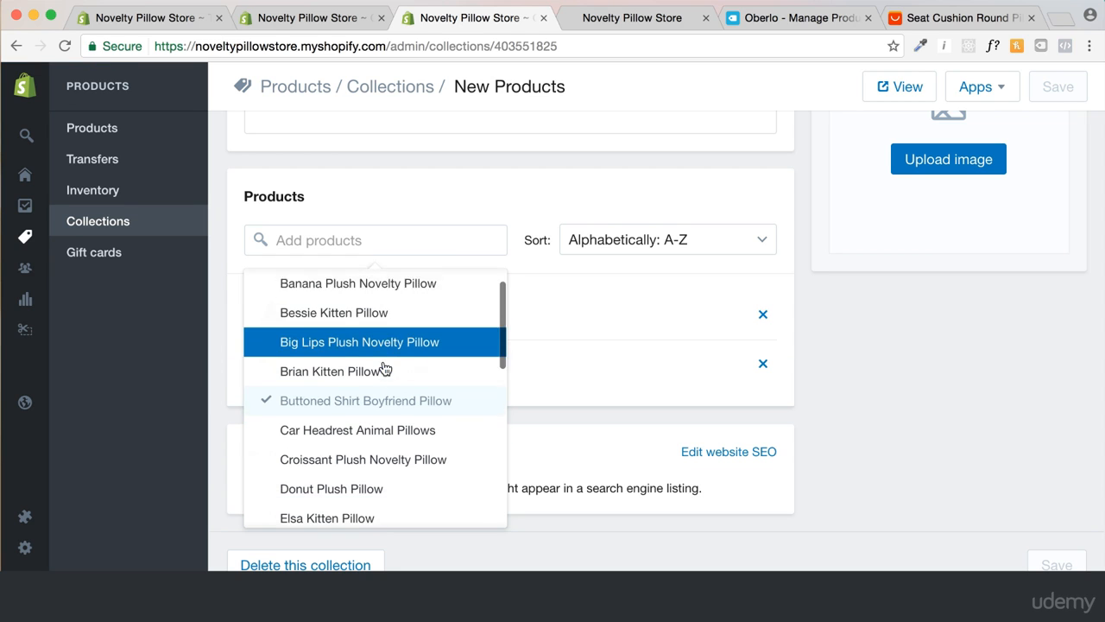
scroll(385, 367, down, 2)
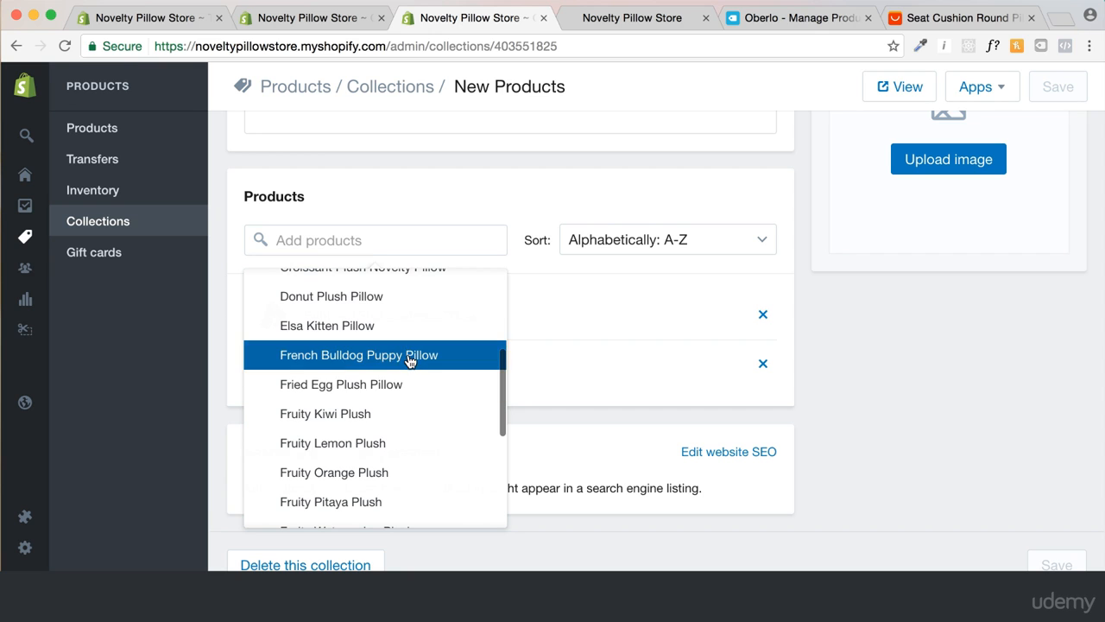
click(408, 356)
scroll(408, 414, down, 5)
scroll(404, 450, down, 1)
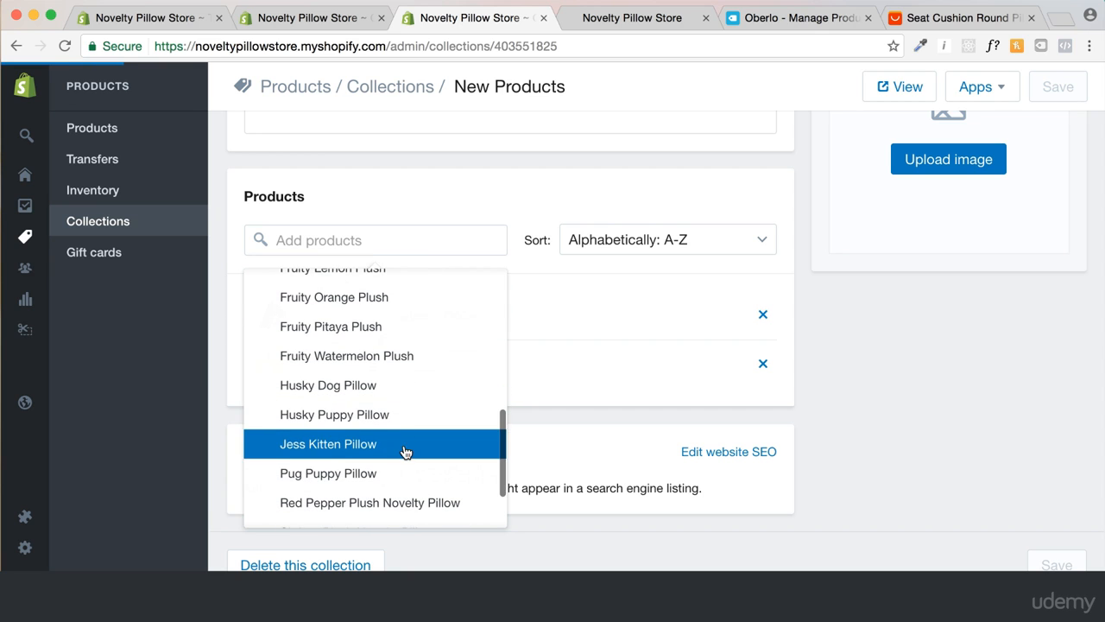
click(402, 390)
scroll(403, 423, down, 1)
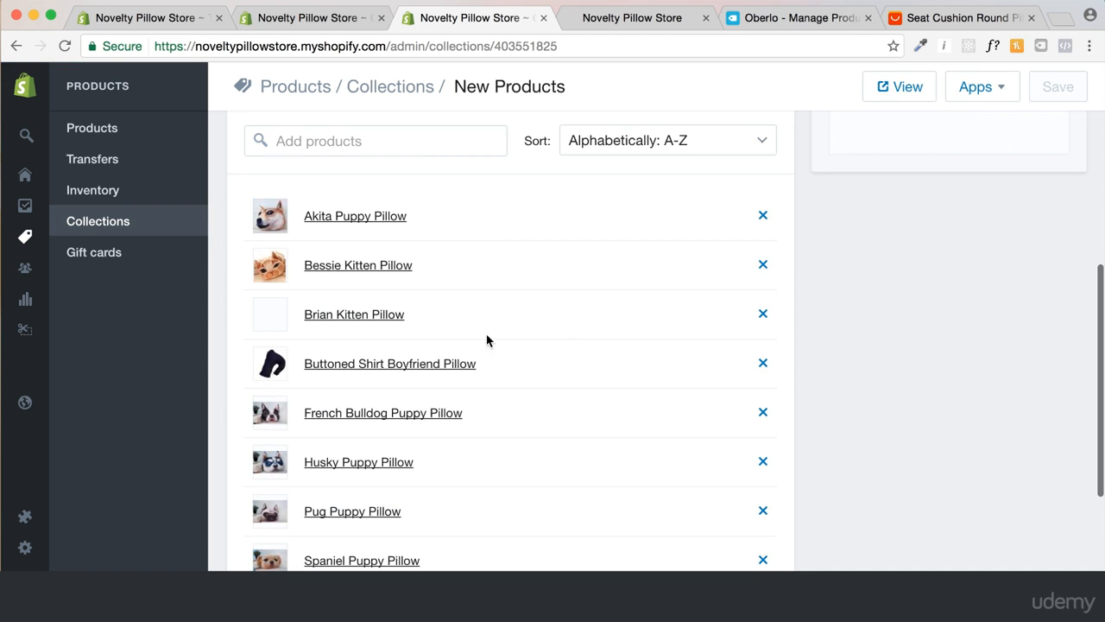
scroll(562, 351, down, 5)
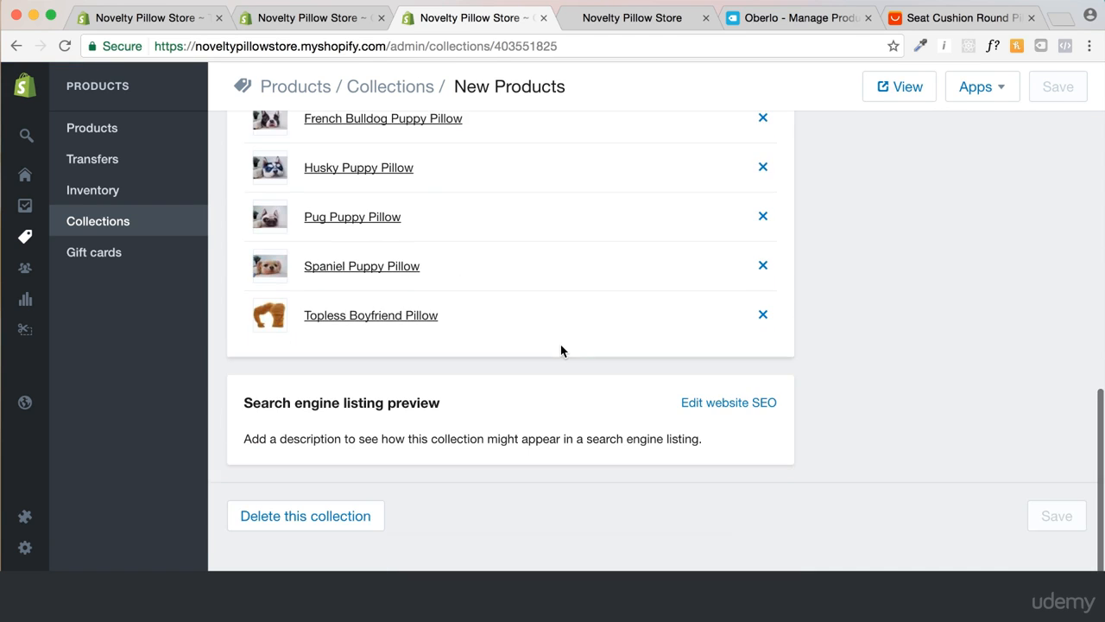
Set the sort order of the New Products collection's products to Manually
scroll(585, 286, up, 8)
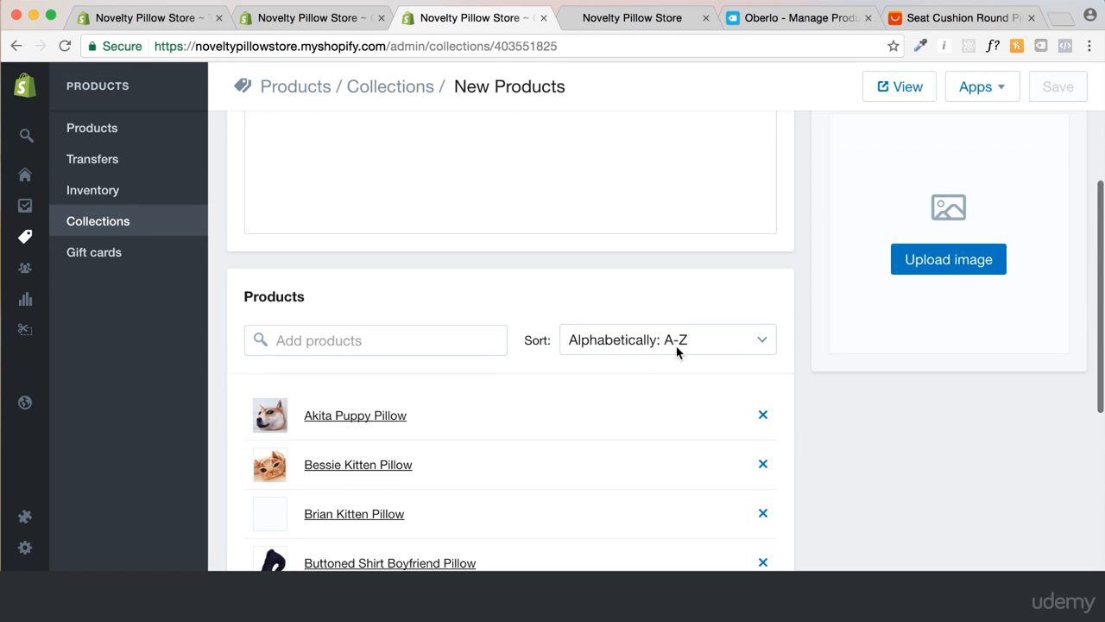
click(666, 341)
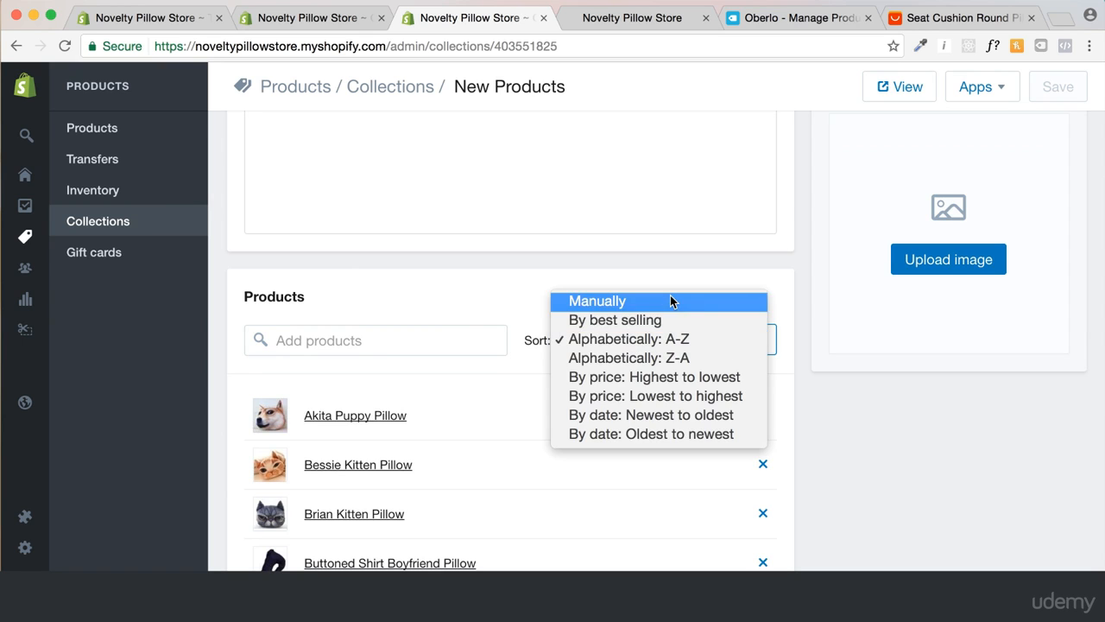
click(643, 299)
scroll(857, 390, down, 6)
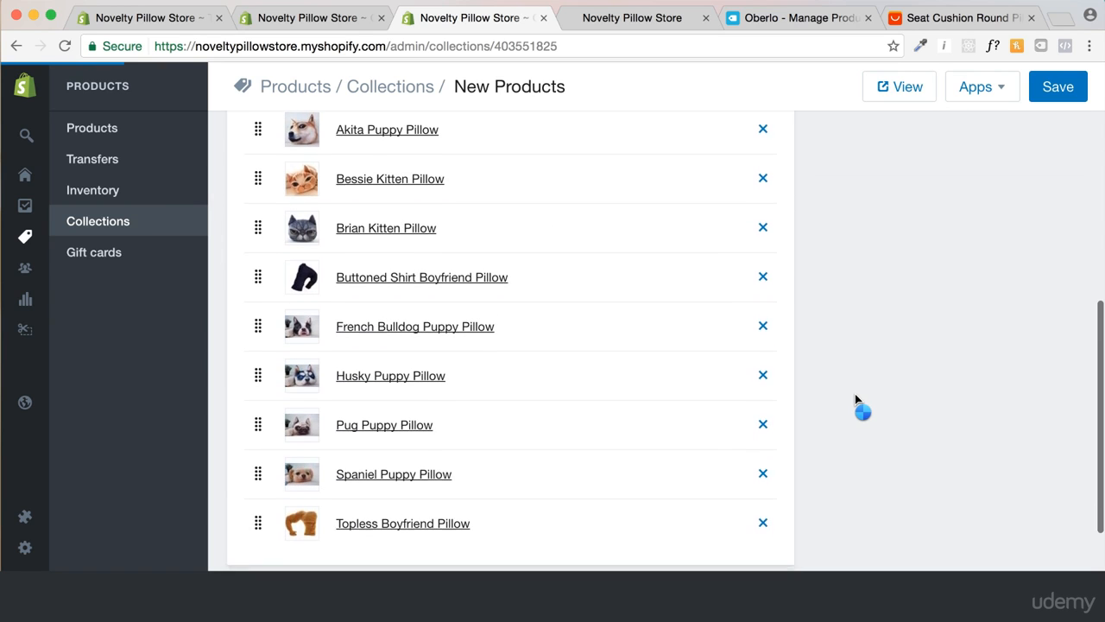
scroll(854, 399, up, 1)
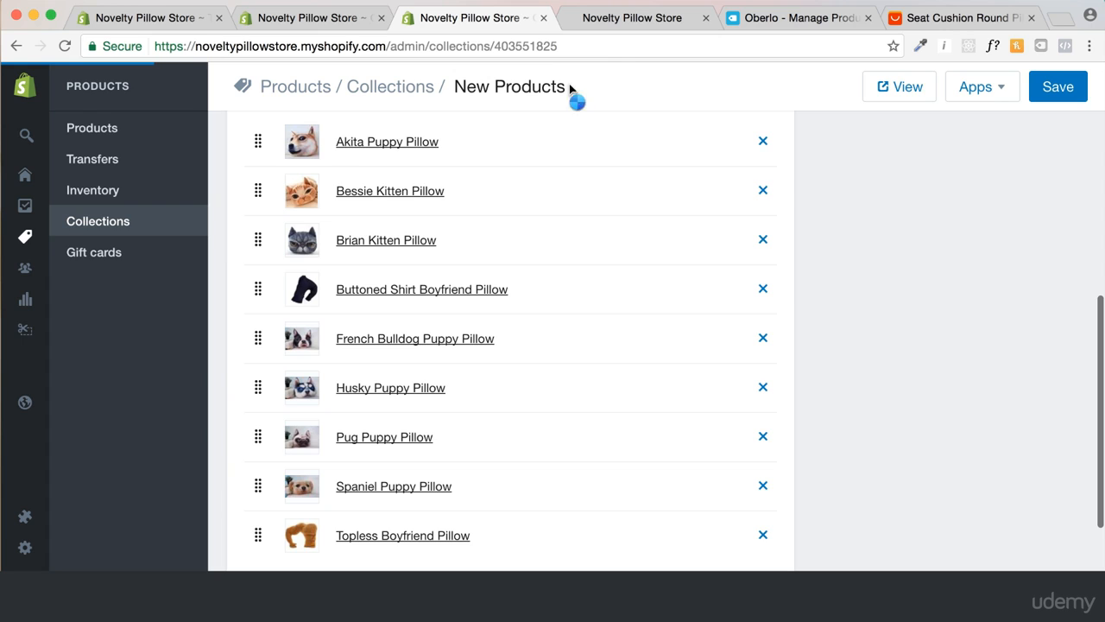
Check the homepage grid in the theme preview, then put Topless Boyfriend Pillow first and Buttoned Shirt Boyfriend Pillow second in the collection
click(321, 17)
scroll(585, 192, up, 3)
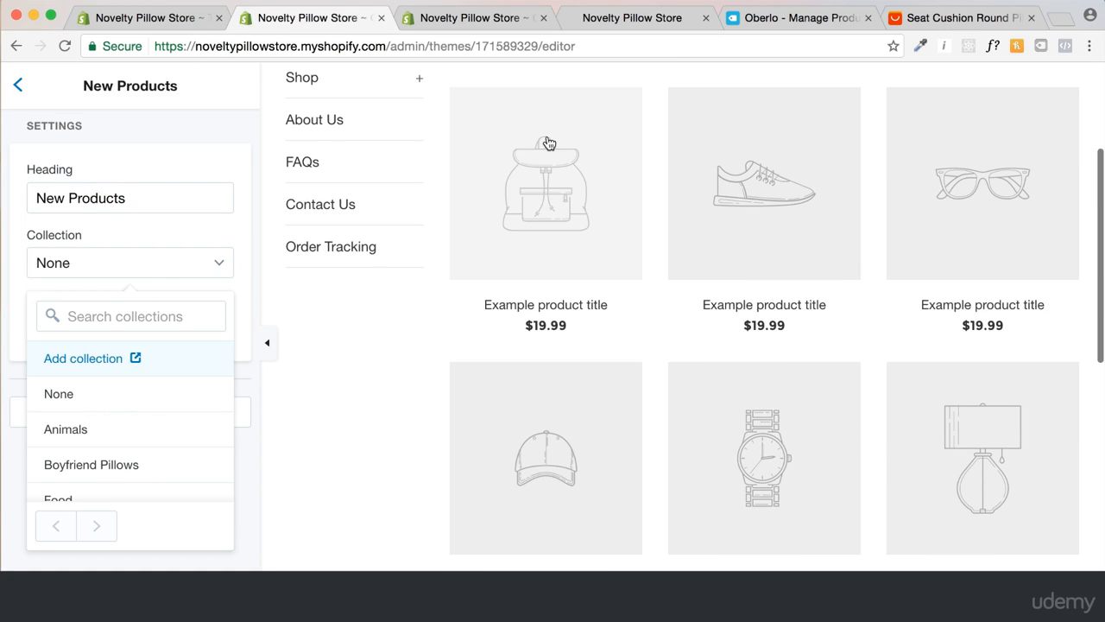
scroll(914, 417, down, 3)
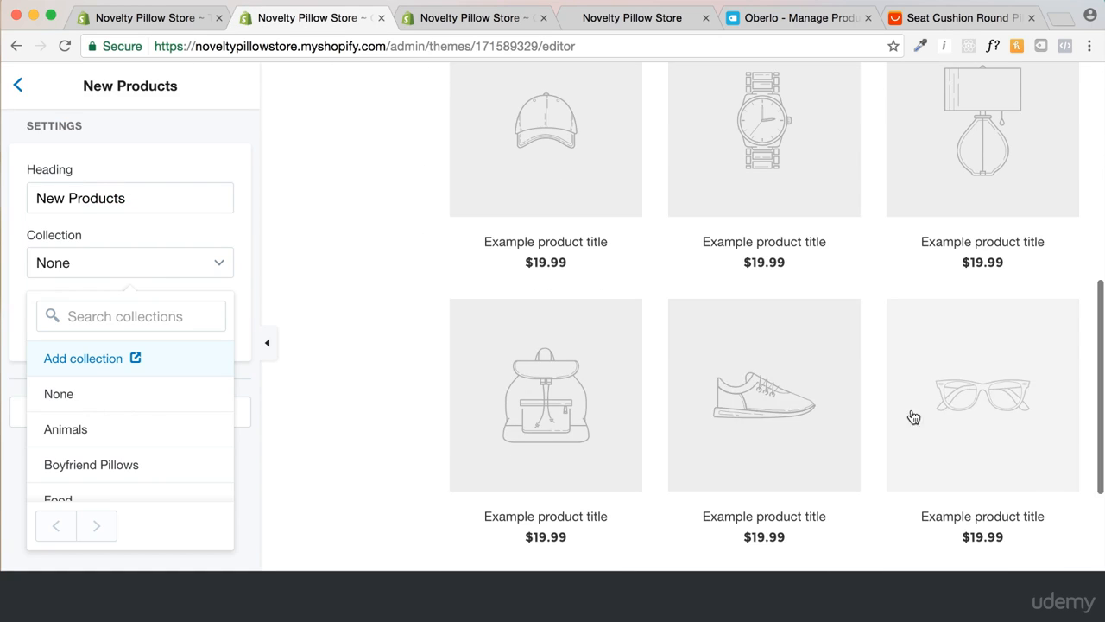
click(491, 25)
scroll(533, 233, up, 1)
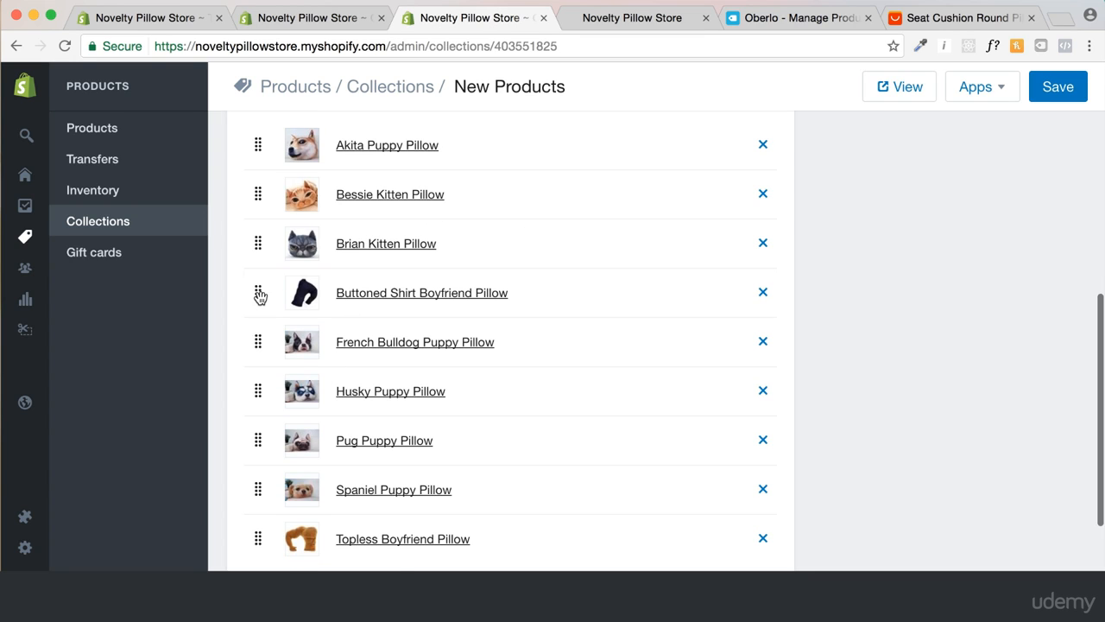
drag(259, 296, 255, 131)
drag(257, 517, 262, 155)
scroll(341, 266, up, 1)
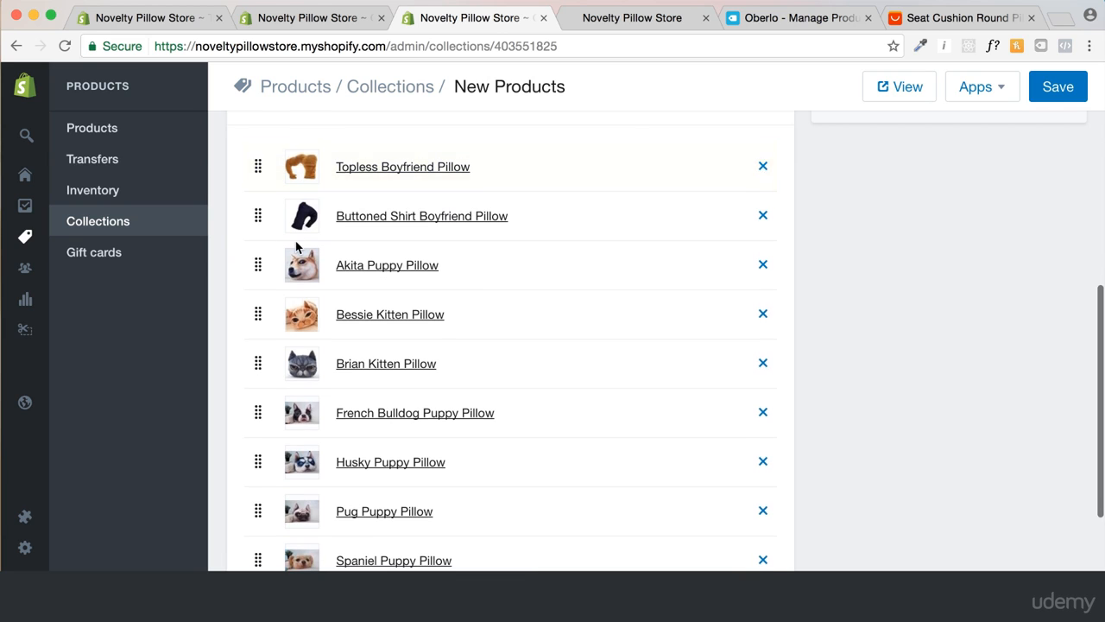
Arrange the remaining collection products starting with Pug Puppy, Brian Kitten, French Bulldog, Spaniel, Bessie Kitten and Akita Puppy, and save the collection
scroll(283, 289, down, 2)
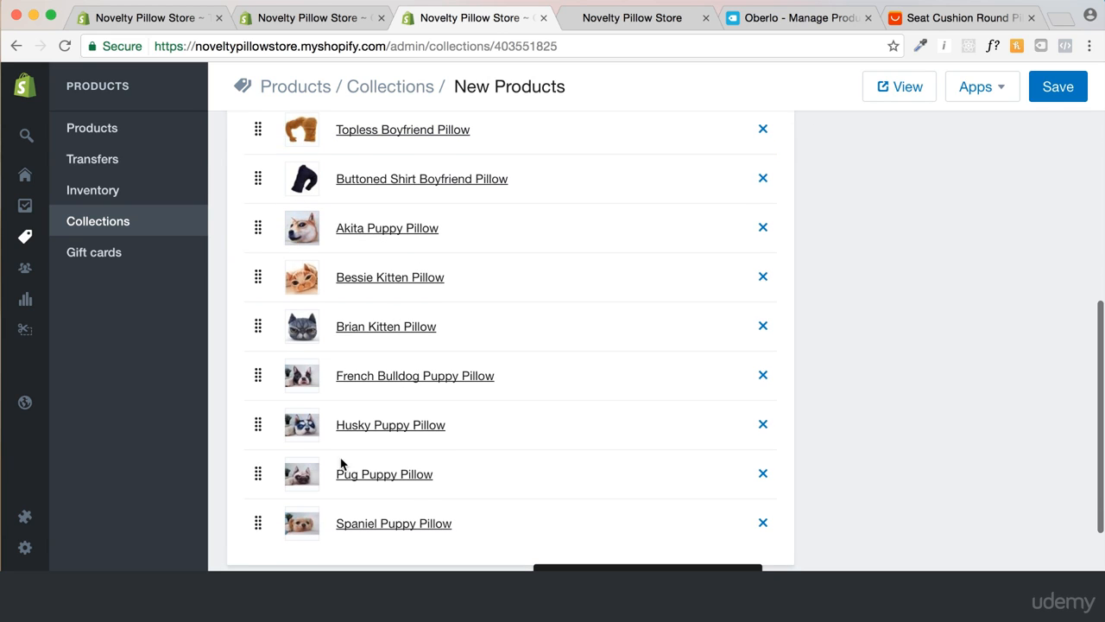
drag(260, 523, 258, 272)
drag(261, 520, 264, 212)
Examine the Featured collection grid on the live storefront, close that page and return to the New Products collection to review it
click(632, 17)
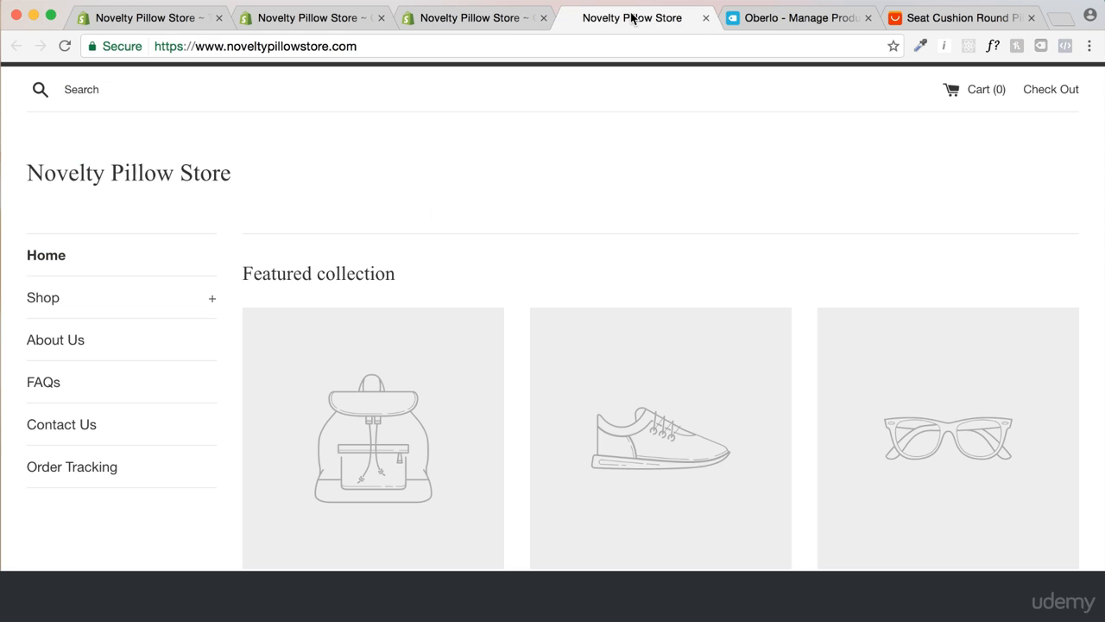
scroll(570, 284, down, 3)
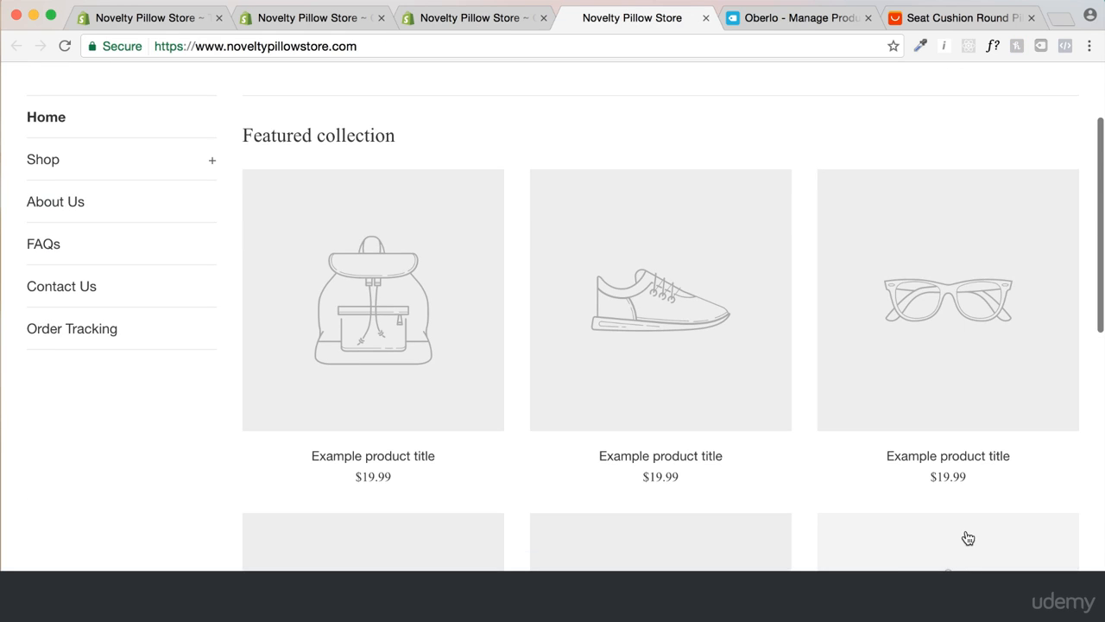
scroll(968, 538, down, 5)
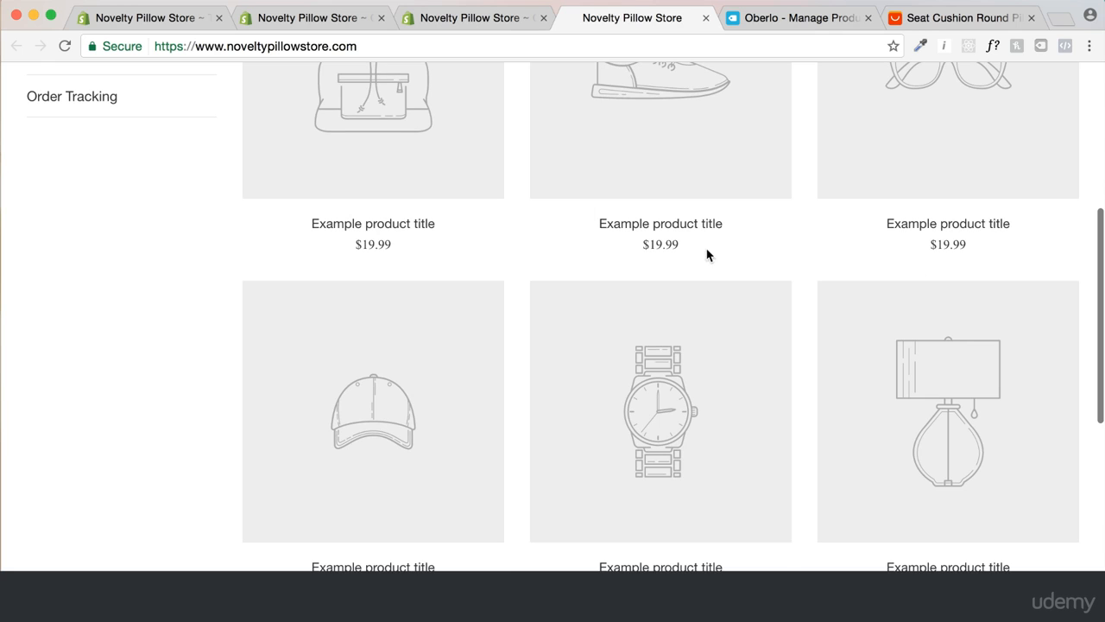
scroll(712, 256, up, 8)
click(707, 18)
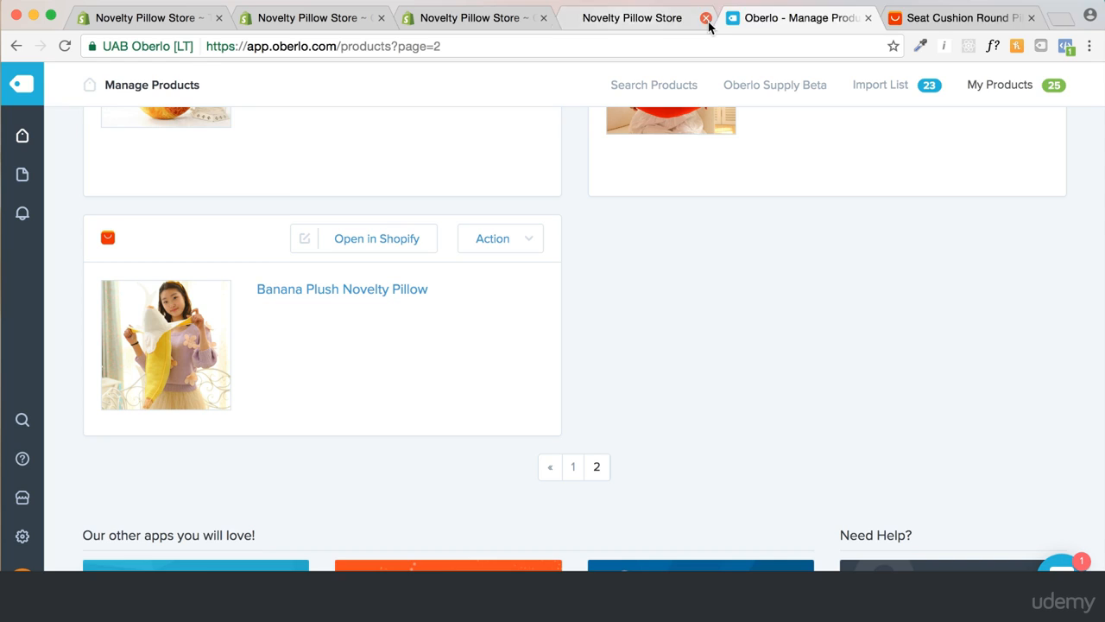
click(446, 17)
click(328, 17)
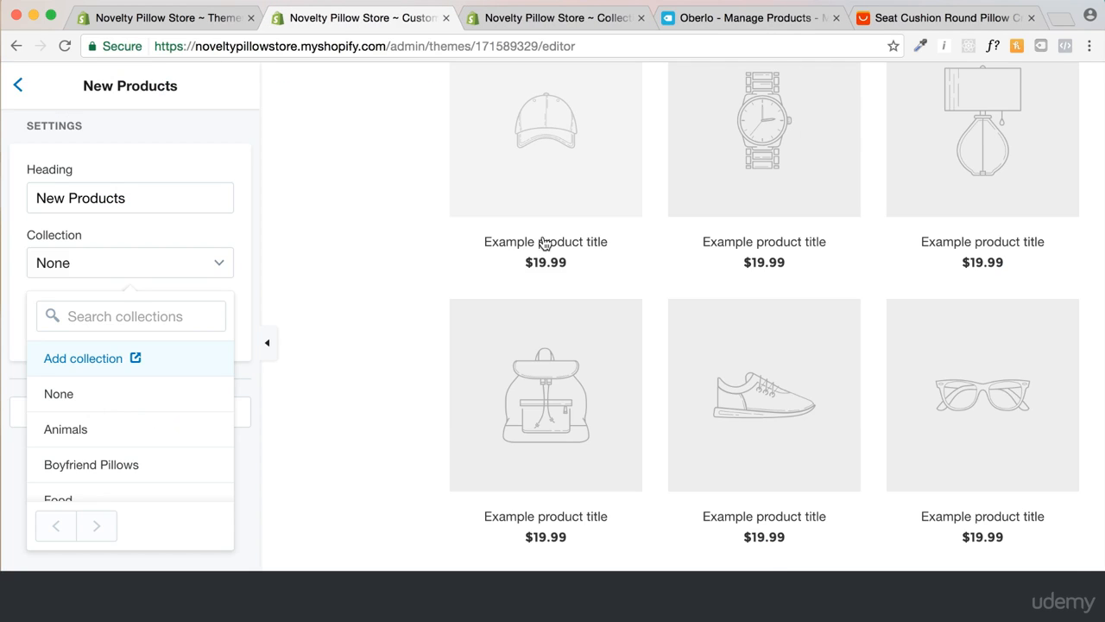
click(565, 18)
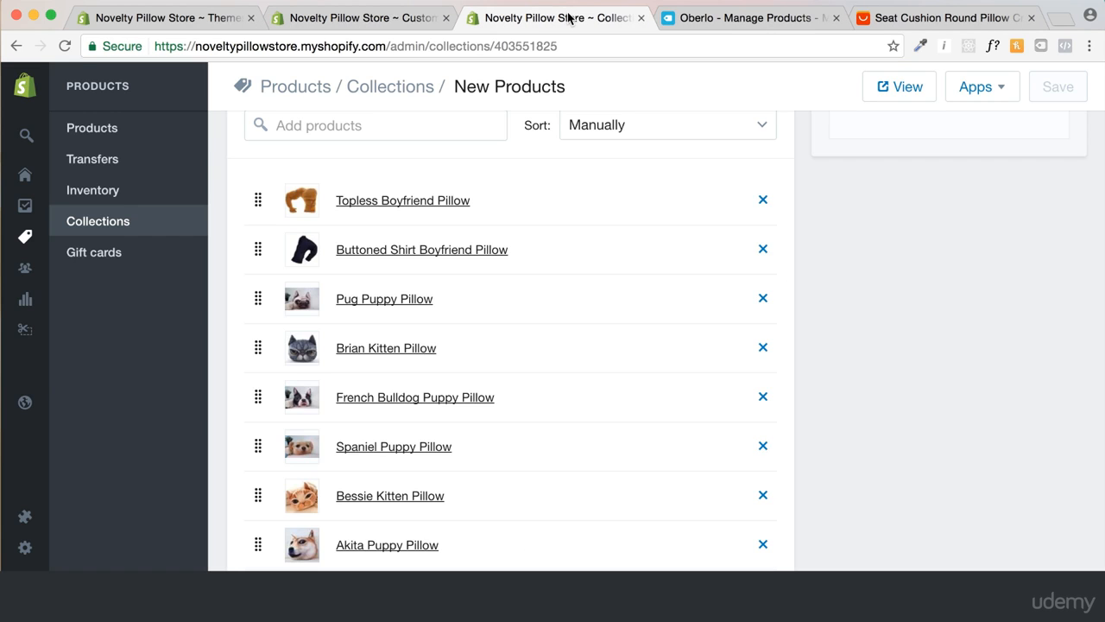
scroll(802, 248, up, 5)
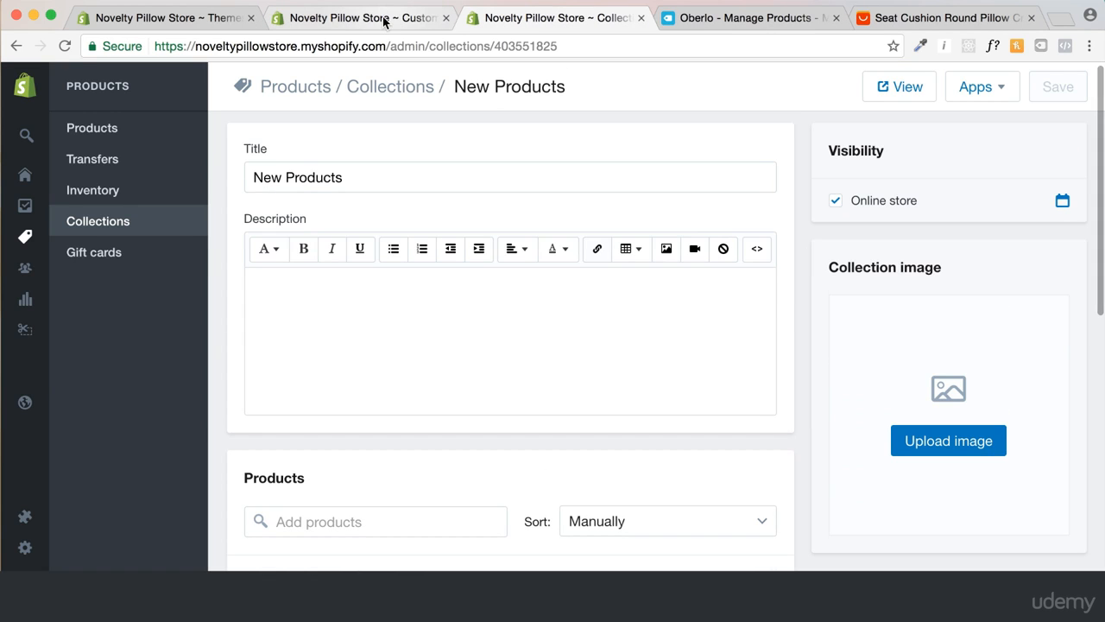
In the theme editor, assign the New Products collection to the homepage's New Products section
click(385, 19)
scroll(138, 454, down, 1)
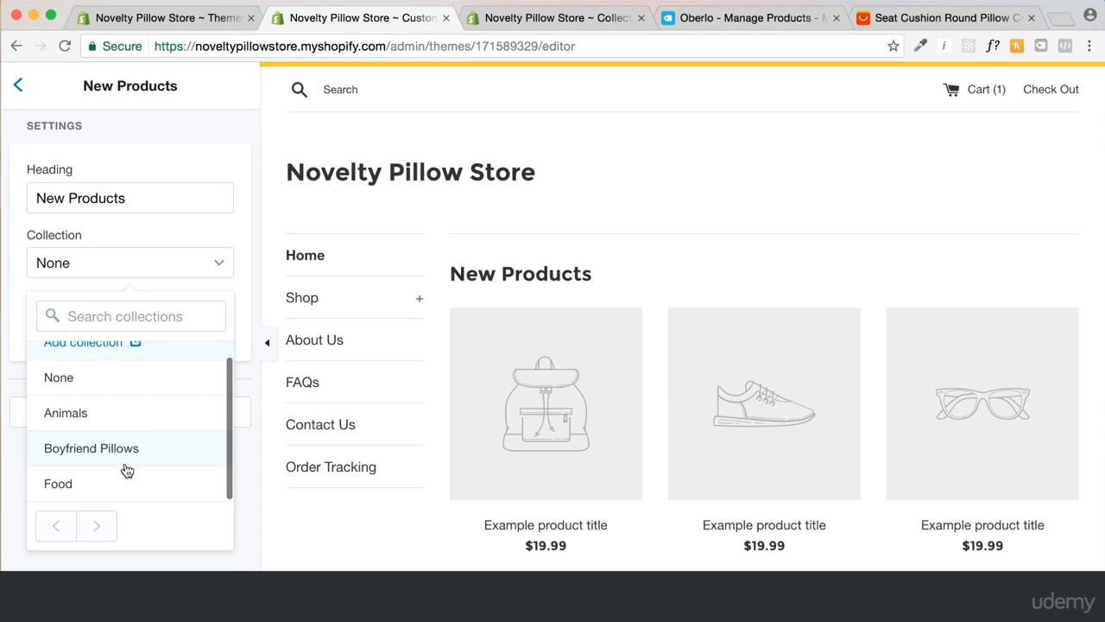
click(214, 265)
scroll(161, 433, down, 2)
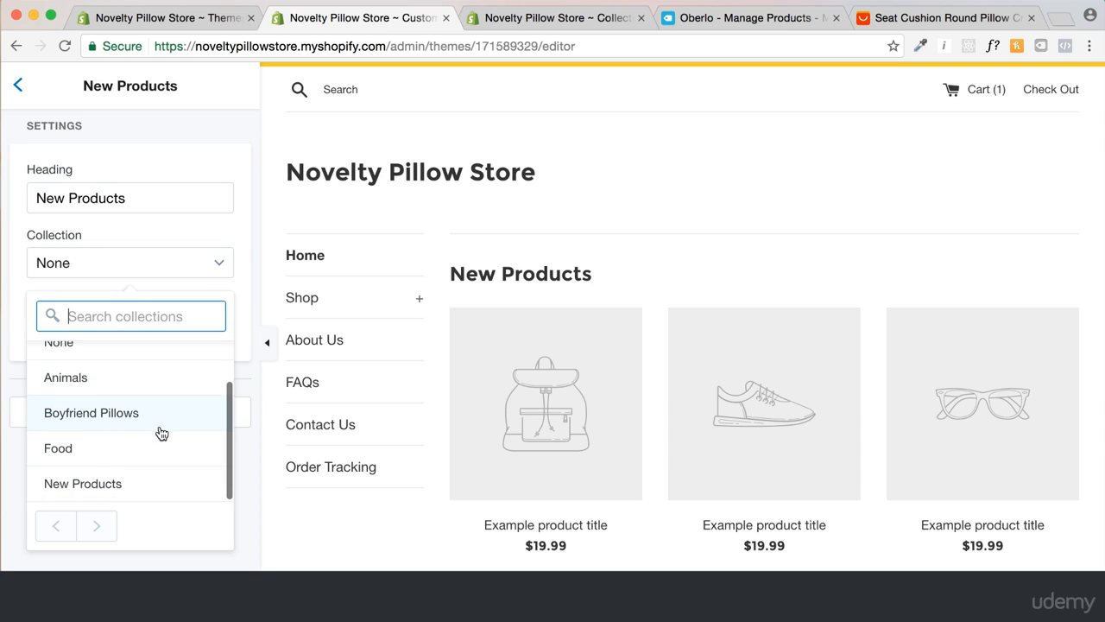
click(114, 564)
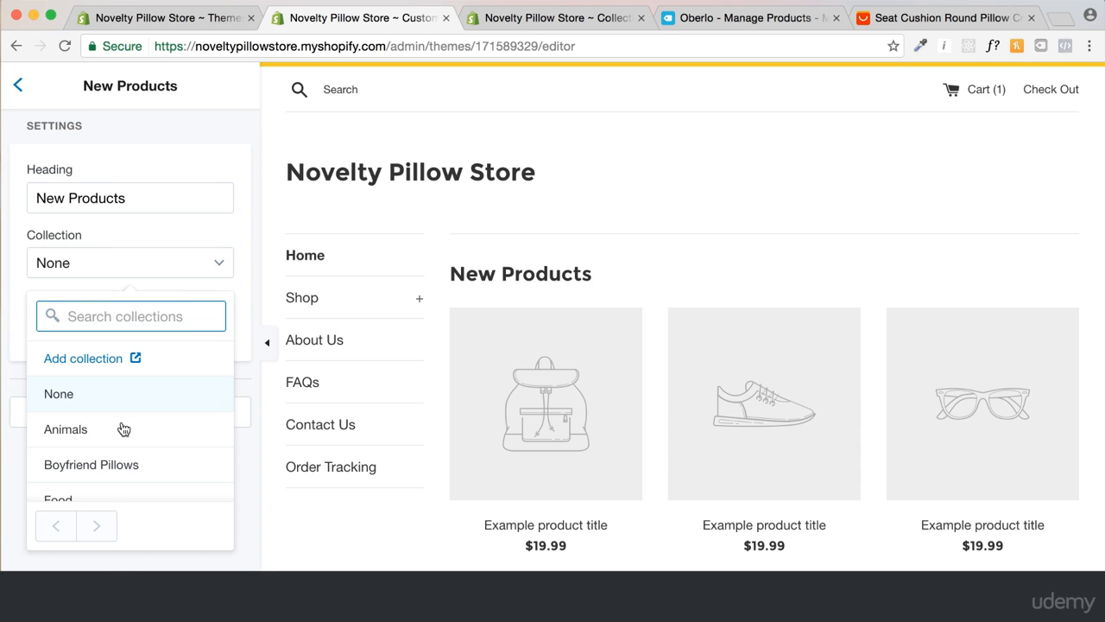
scroll(123, 429, down, 2)
click(95, 483)
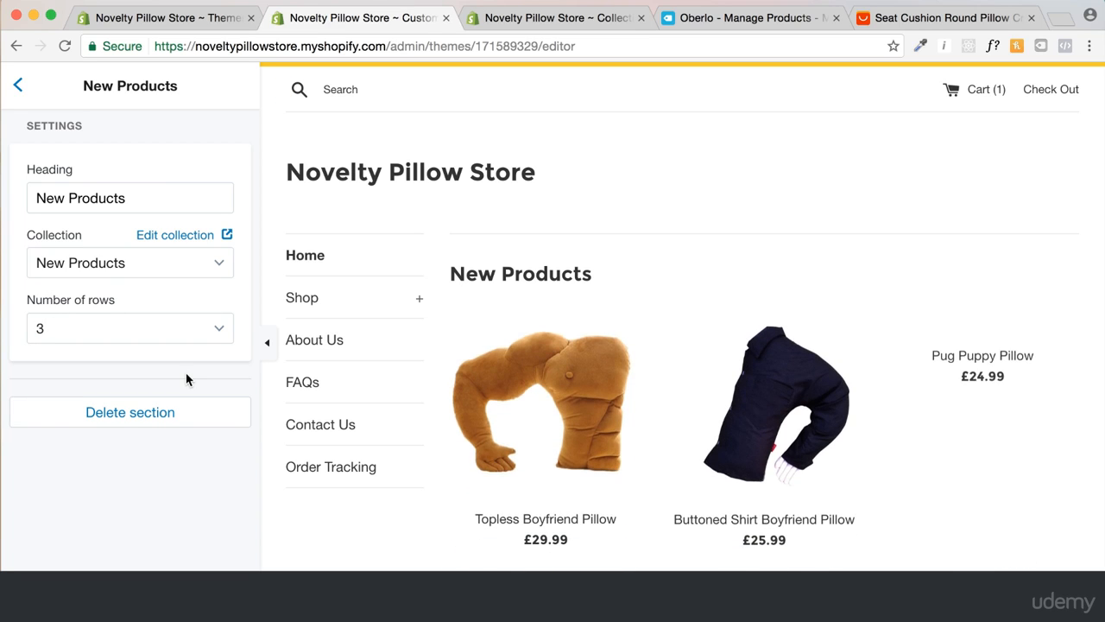
Examine the order and images of the pillows in the New Products section of the homepage preview
scroll(574, 333, down, 1)
scroll(561, 324, down, 8)
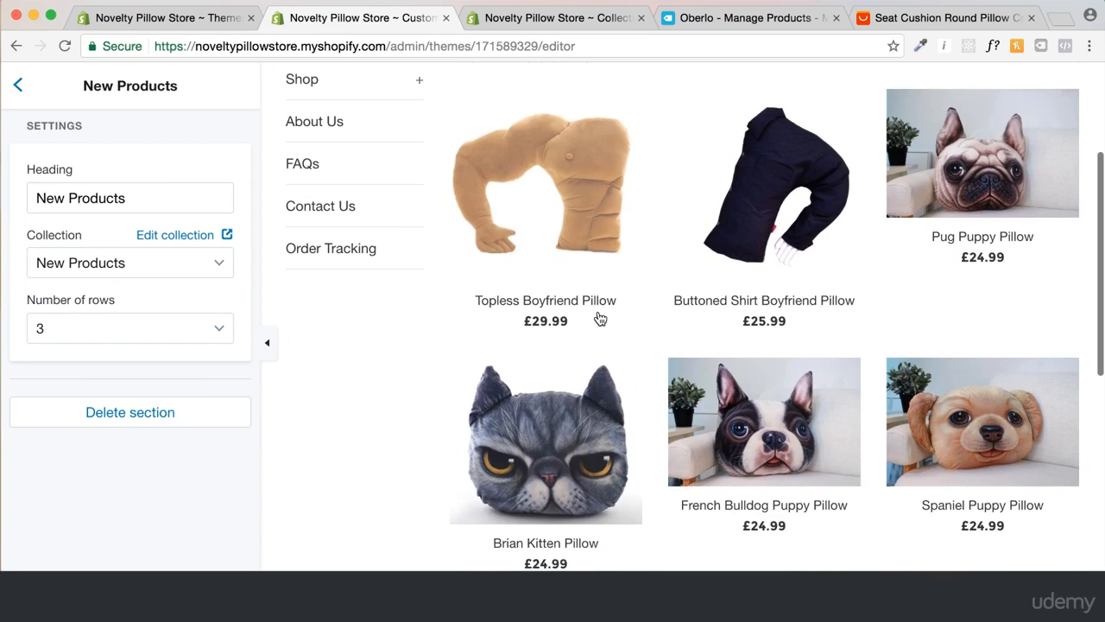
scroll(598, 318, down, 5)
scroll(642, 163, up, 8)
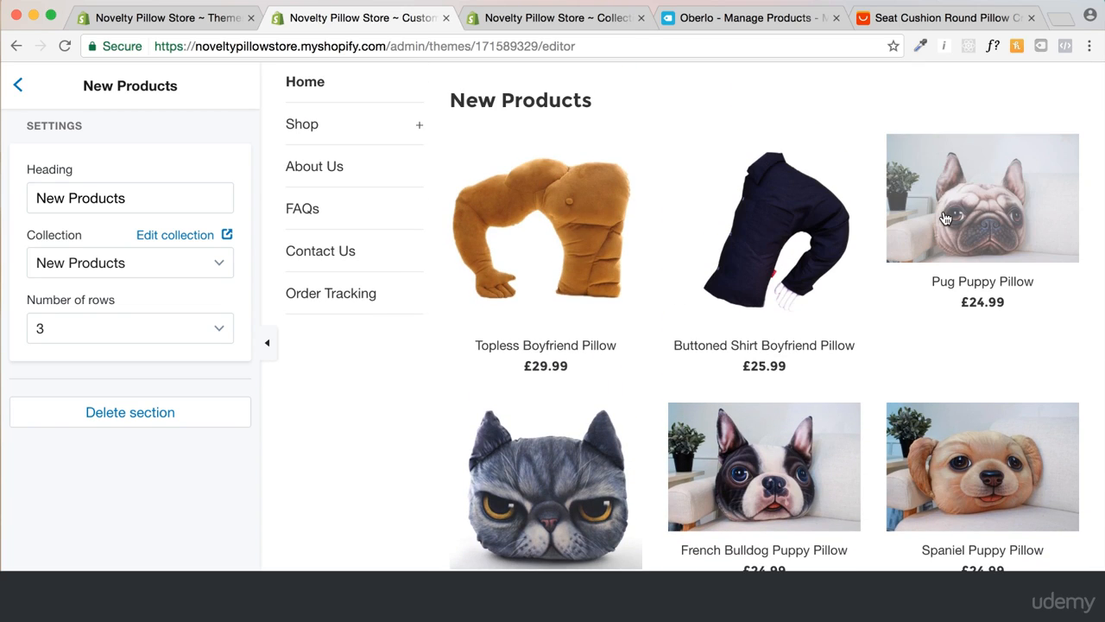
scroll(997, 457, down, 2)
scroll(935, 458, down, 1)
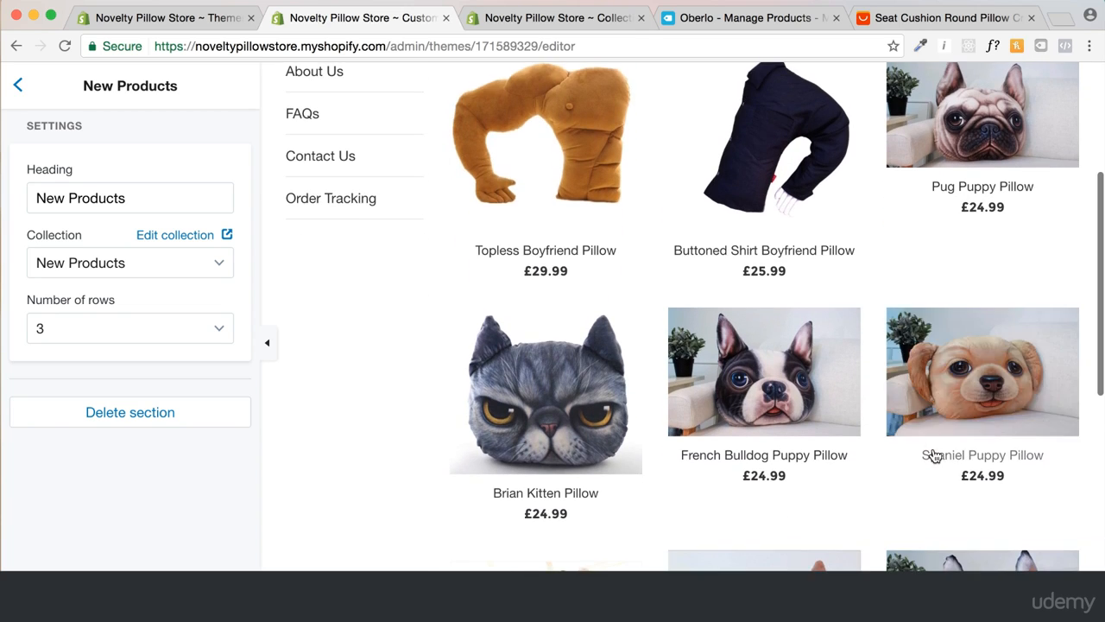
Inspect the lower rows of the homepage preview's New Products section, checking back with the New Products collection page
scroll(859, 424, down, 8)
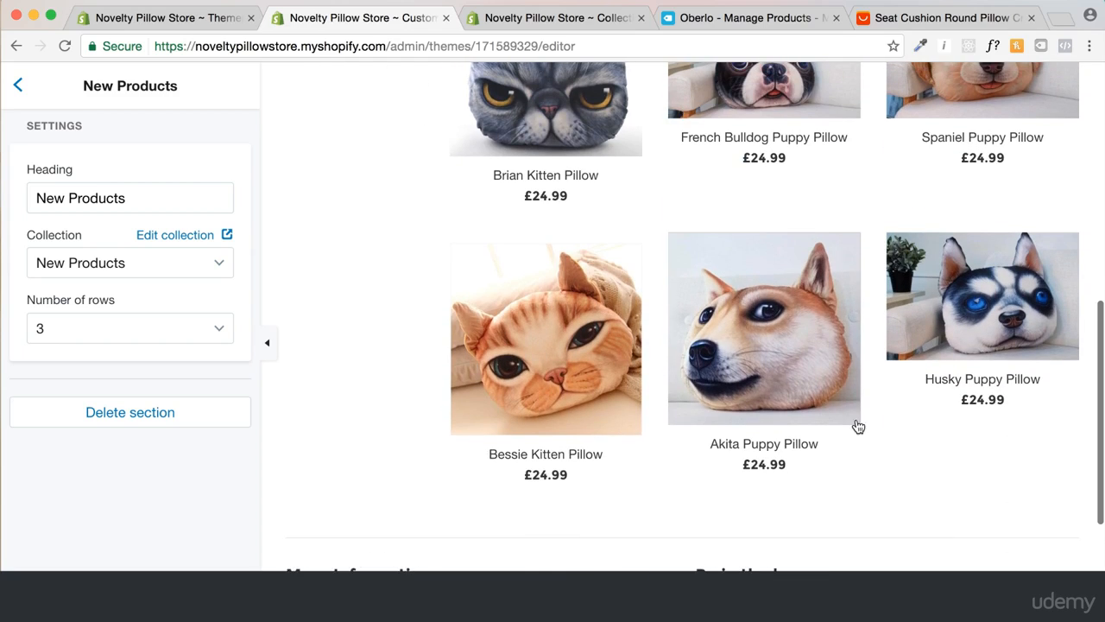
scroll(872, 346, up, 3)
click(544, 17)
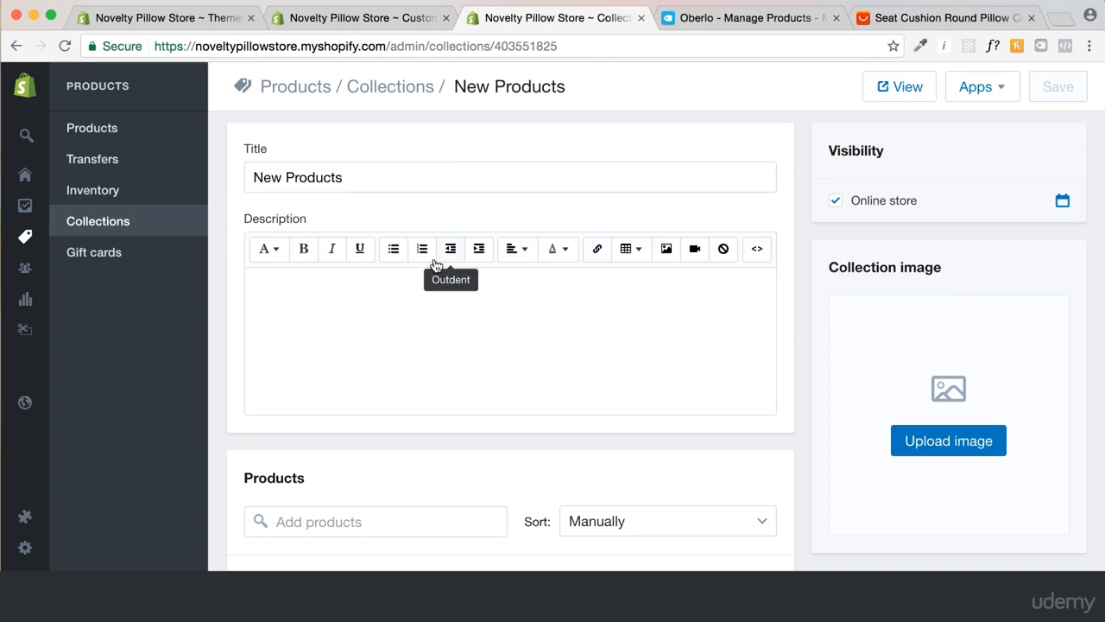
click(378, 17)
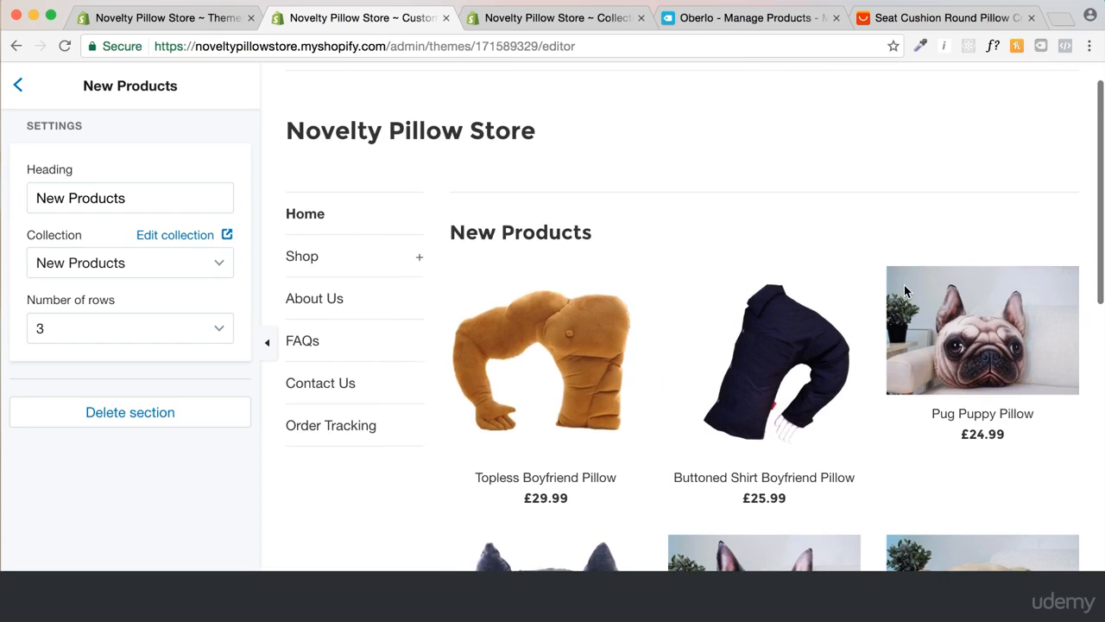
scroll(993, 328, down, 4)
scroll(967, 389, down, 4)
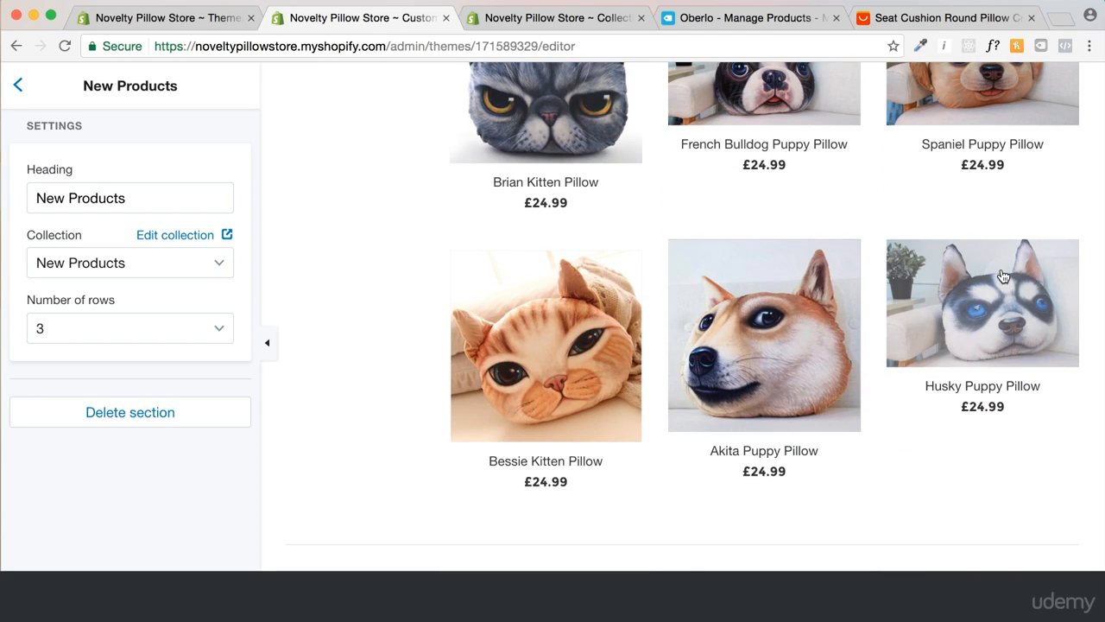
Review the rearranged New Products grid in the homepage preview, checking how the pillow images line up across its rows
scroll(1003, 276, up, 3)
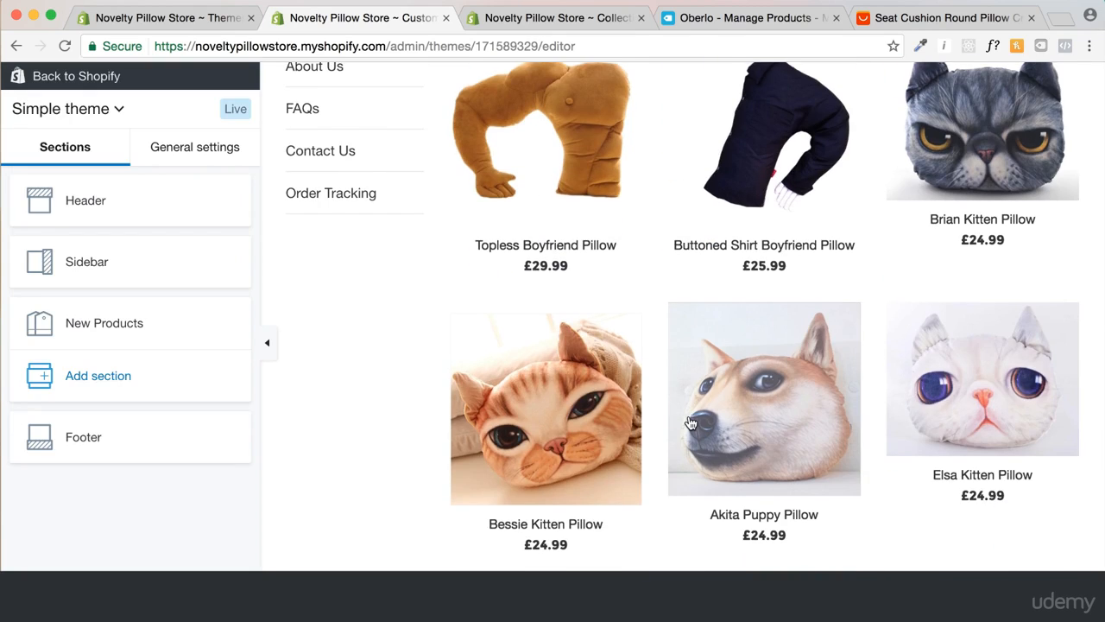
scroll(730, 259, up, 1)
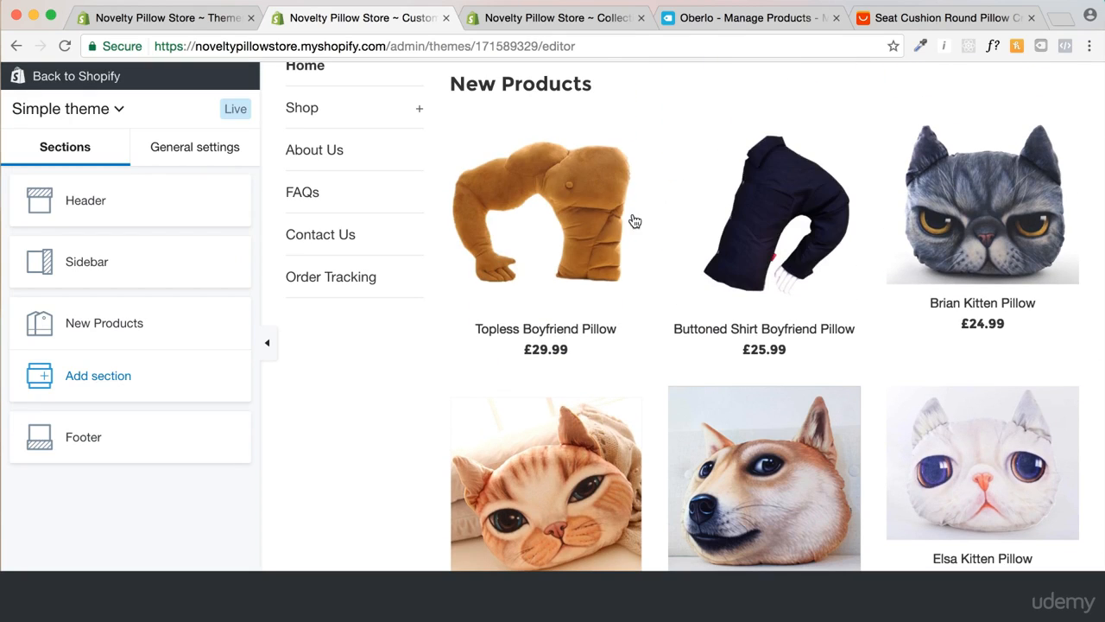
scroll(634, 221, down, 5)
scroll(665, 441, up, 2)
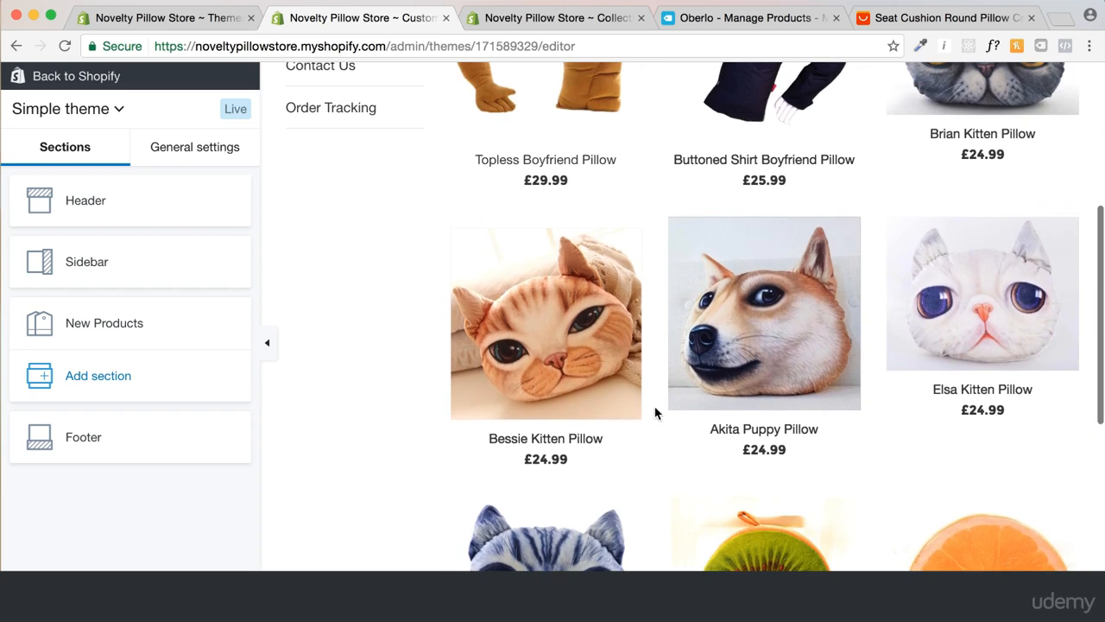
scroll(975, 227, up, 3)
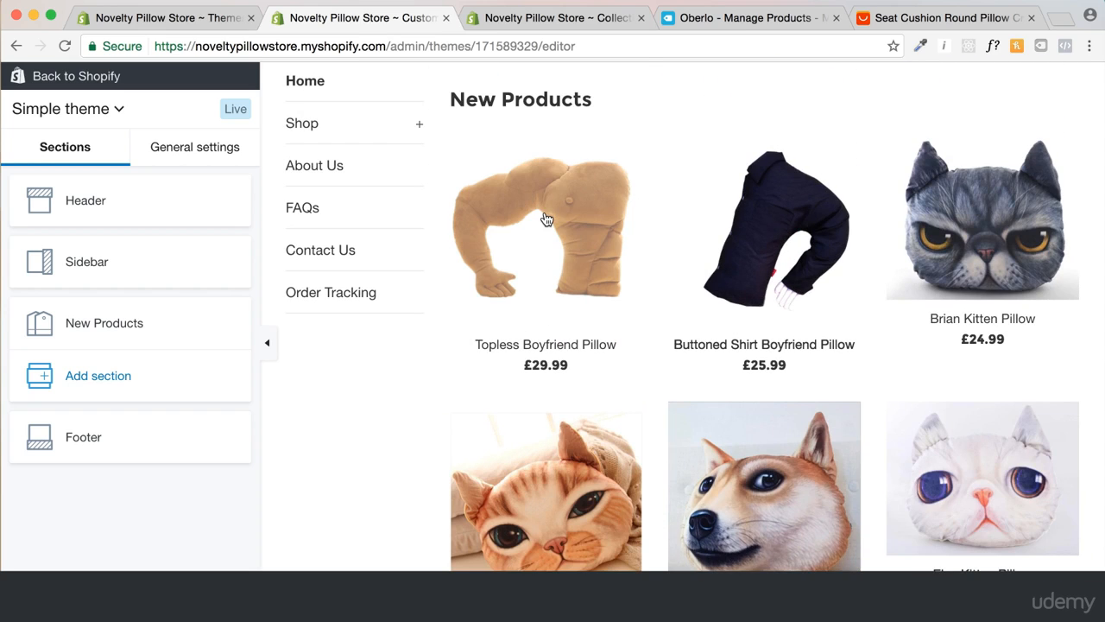
scroll(546, 219, up, 1)
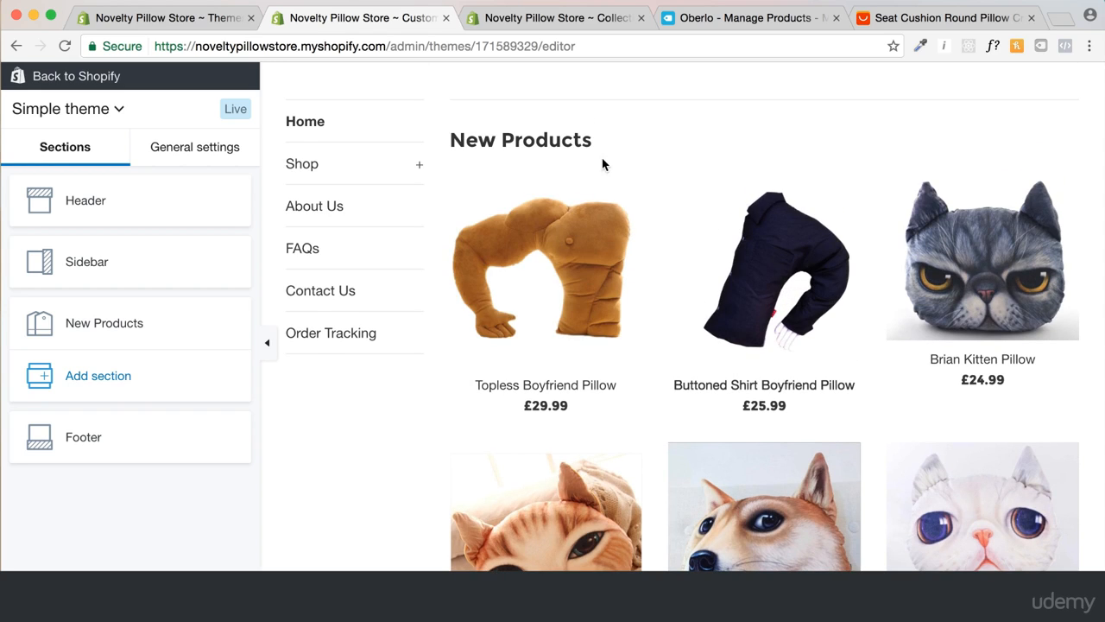
Close the New Products collection page and return to the homepage preview in the theme editor
click(558, 19)
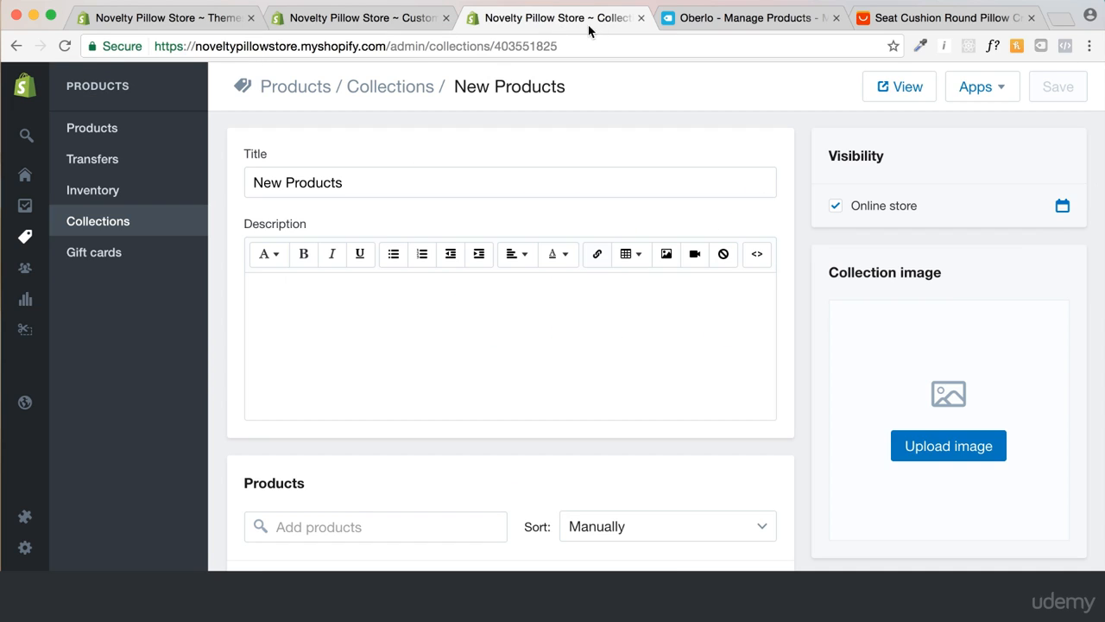
click(640, 17)
click(365, 25)
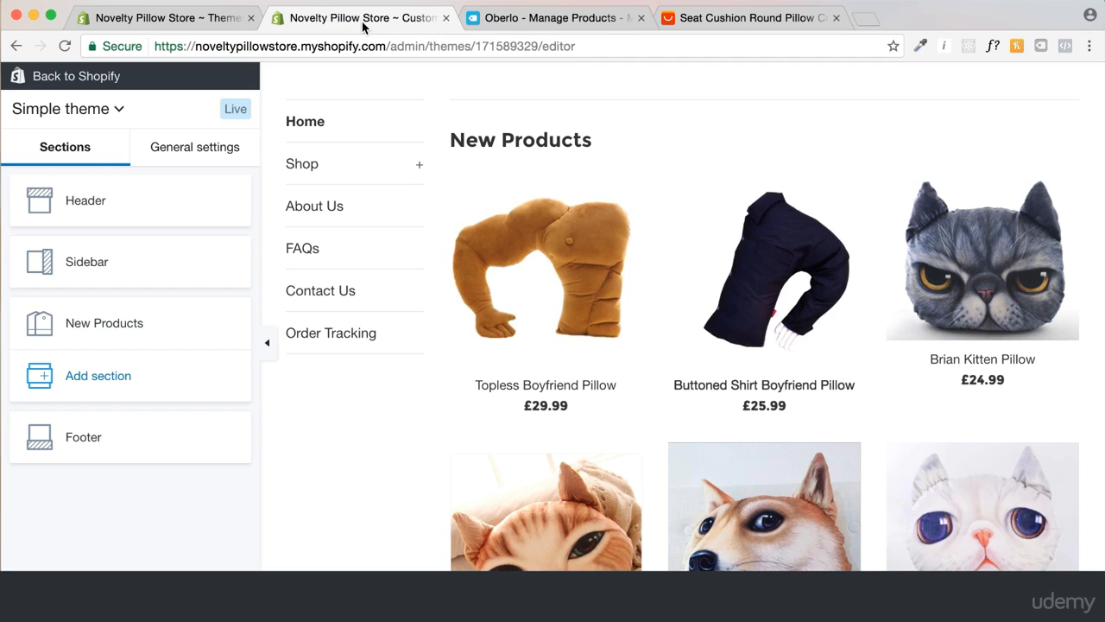
scroll(551, 251, up, 2)
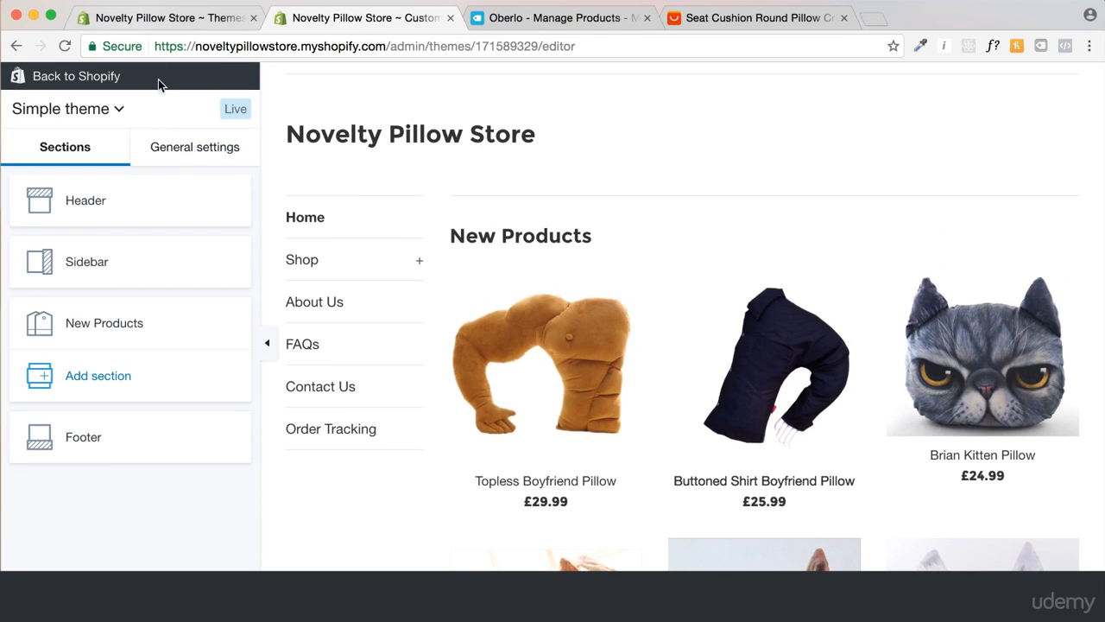
Open the live storefront from the Shopify admin, place it after the theme editor, and examine the homepage's New Products section
click(189, 27)
click(189, 89)
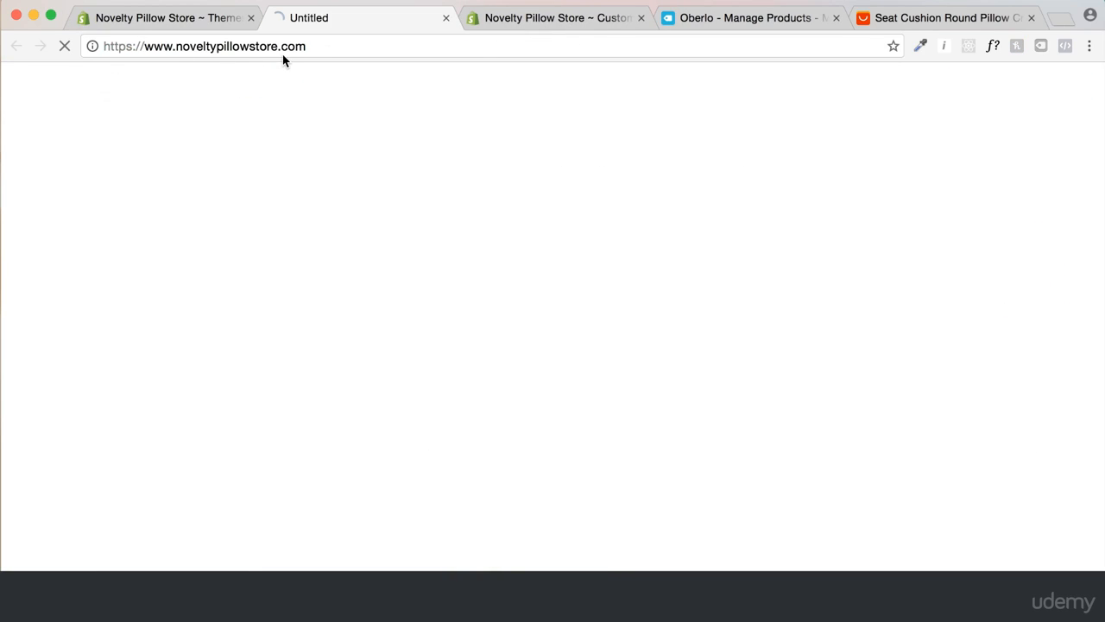
drag(350, 24, 502, 28)
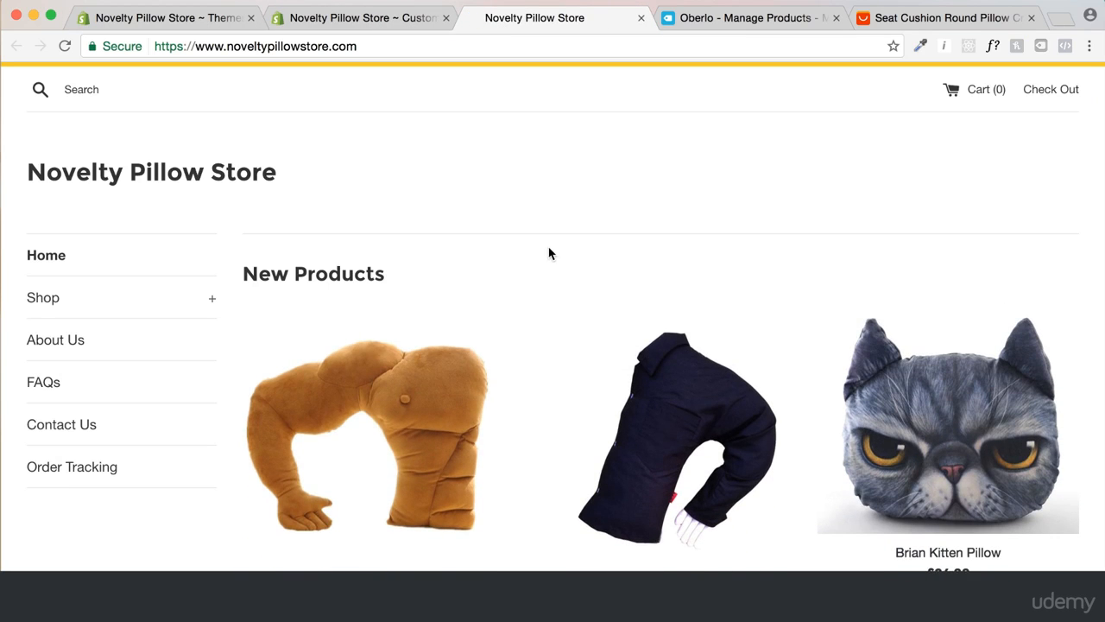
scroll(562, 449, down, 9)
scroll(562, 449, up, 9)
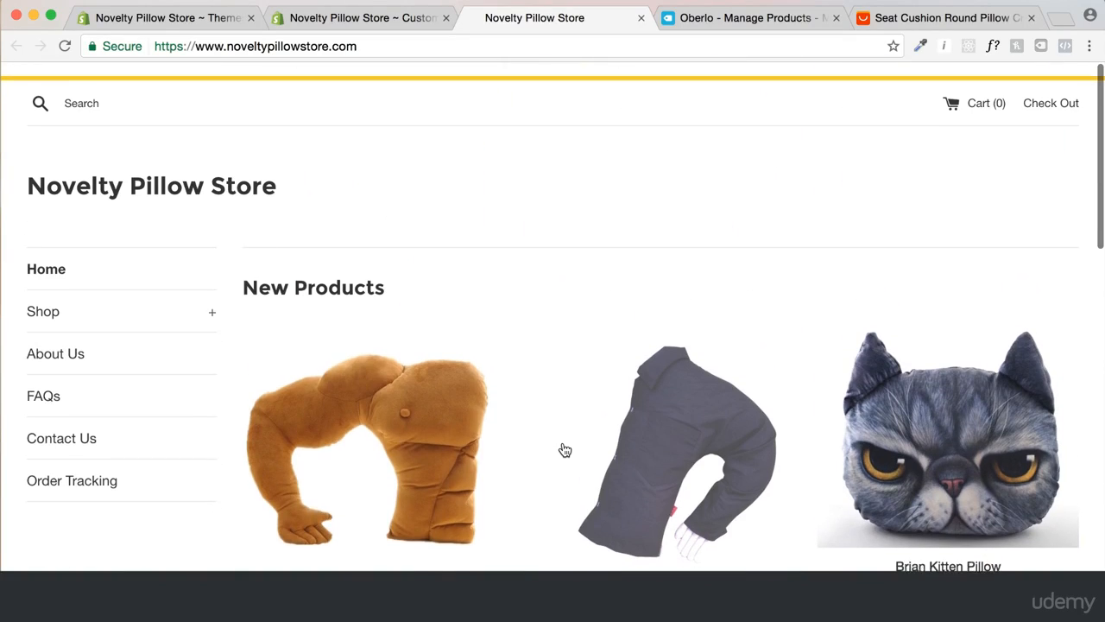